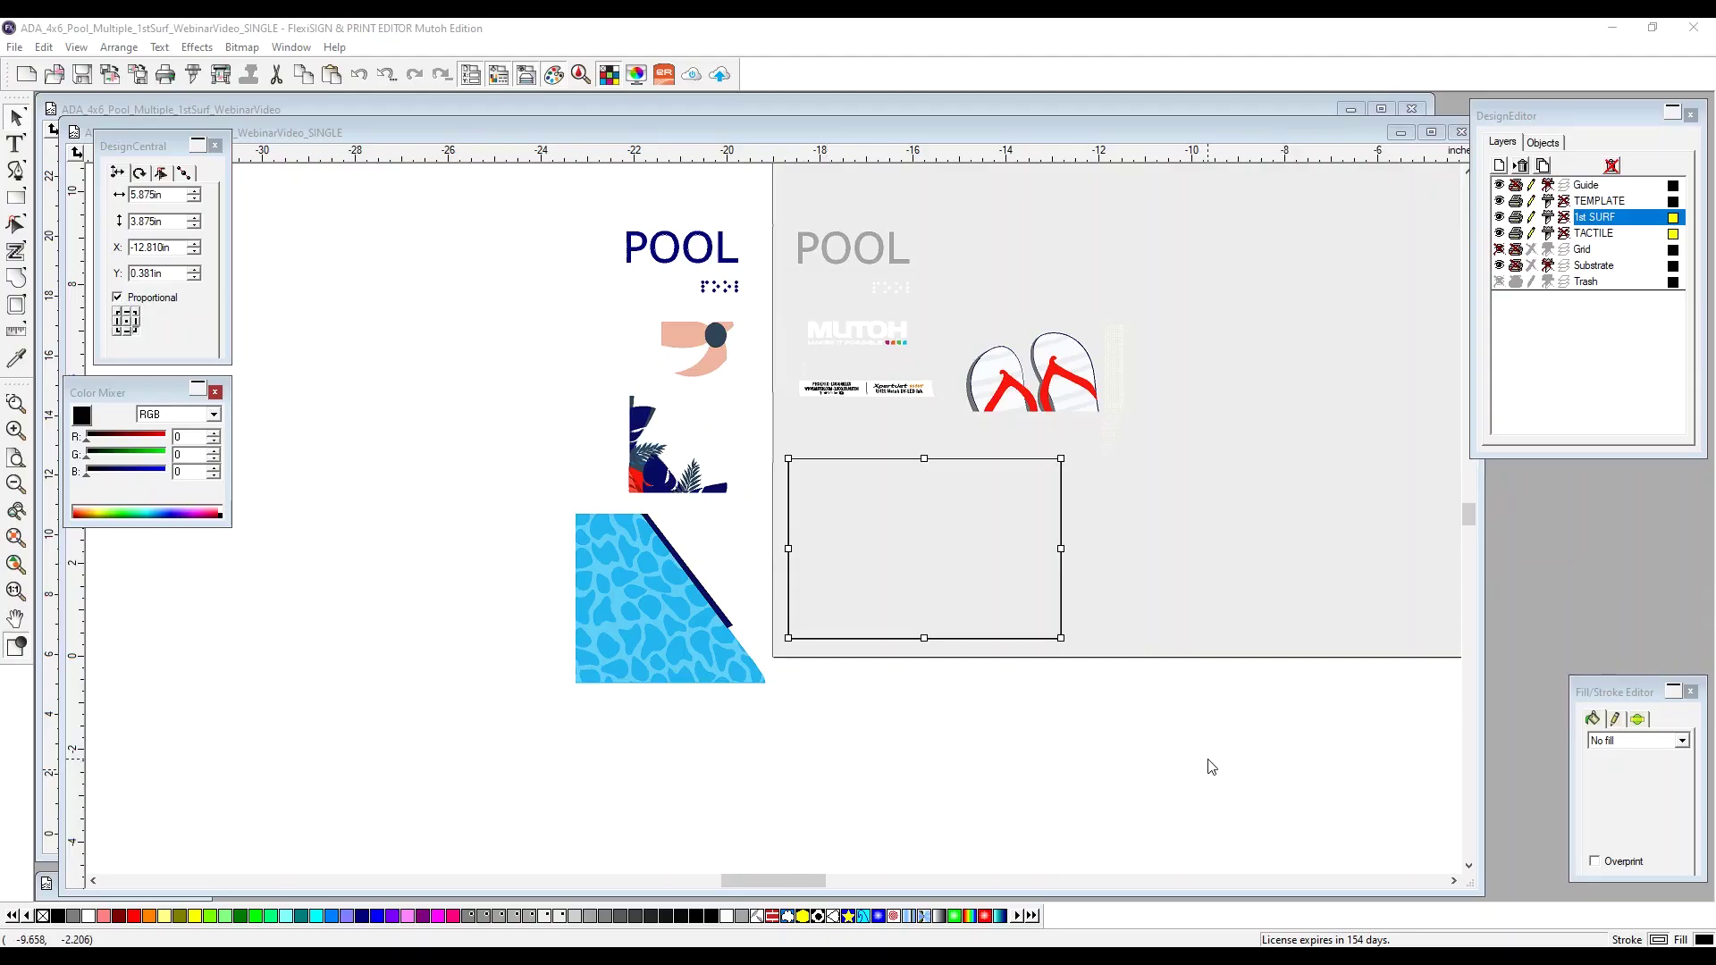
# Step: Deselect the newly drawn sign rectangle on the bed
pyautogui.click(1173, 563)
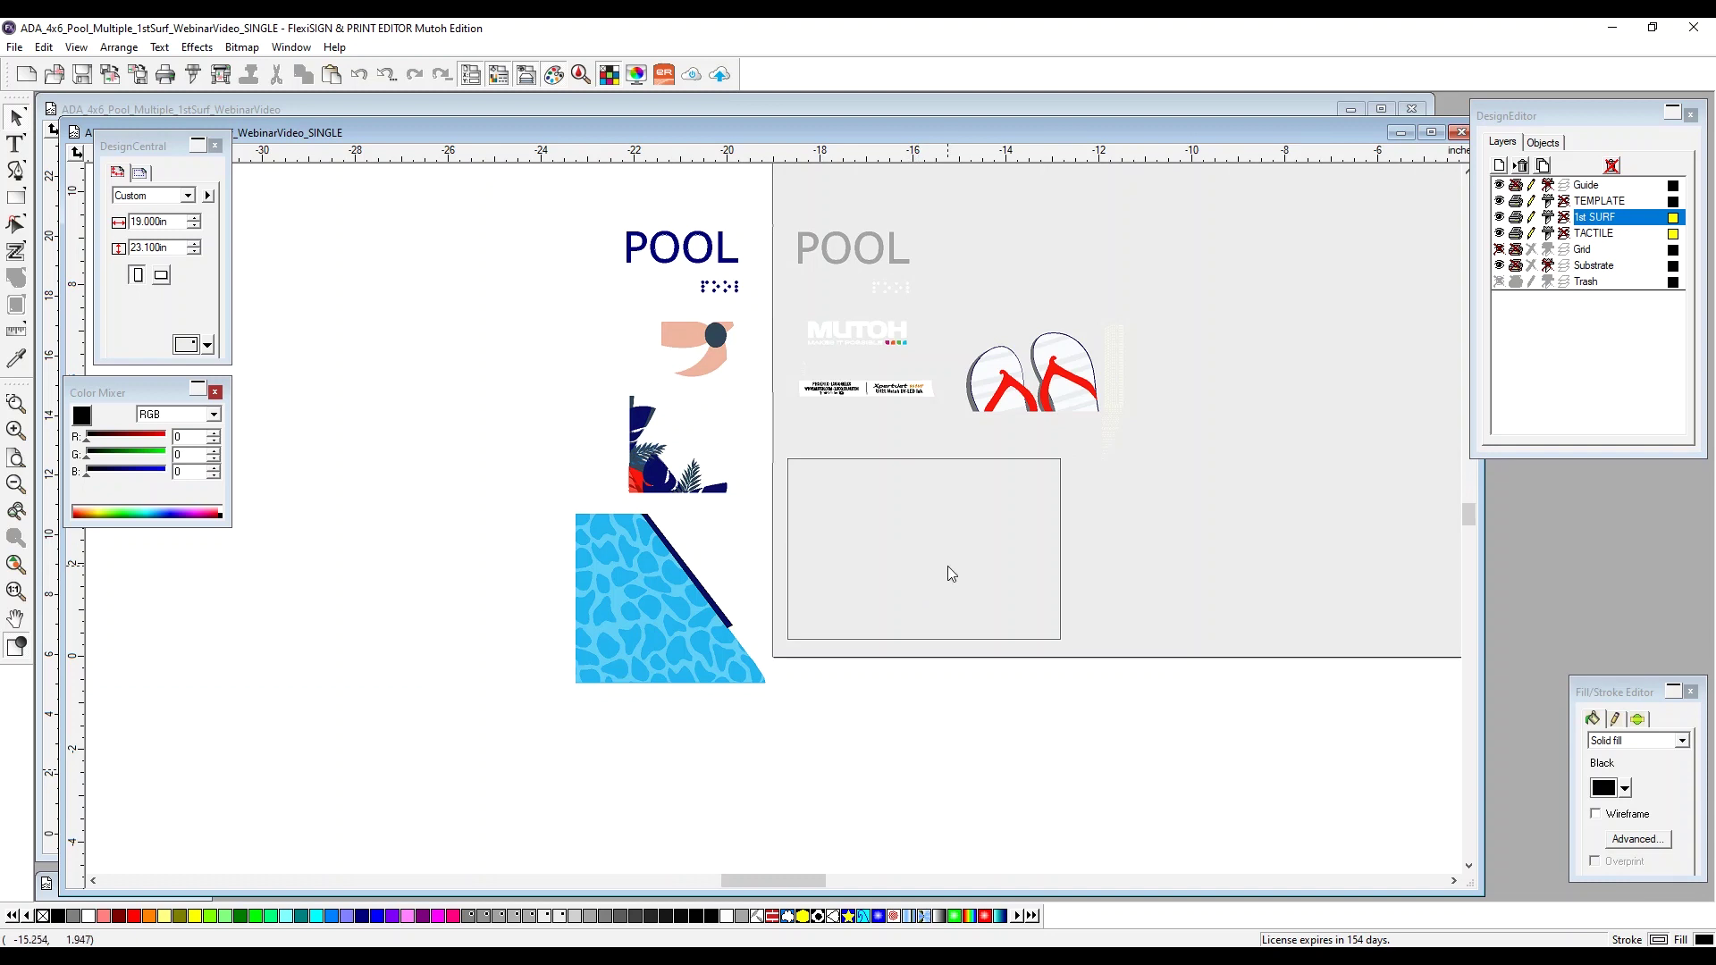
# Step: Snap the flip-flops, pool water, leaves, text strip, MUTOH logo and ball into the sign rectangle
pyautogui.hotkey('ctrl', 'z')
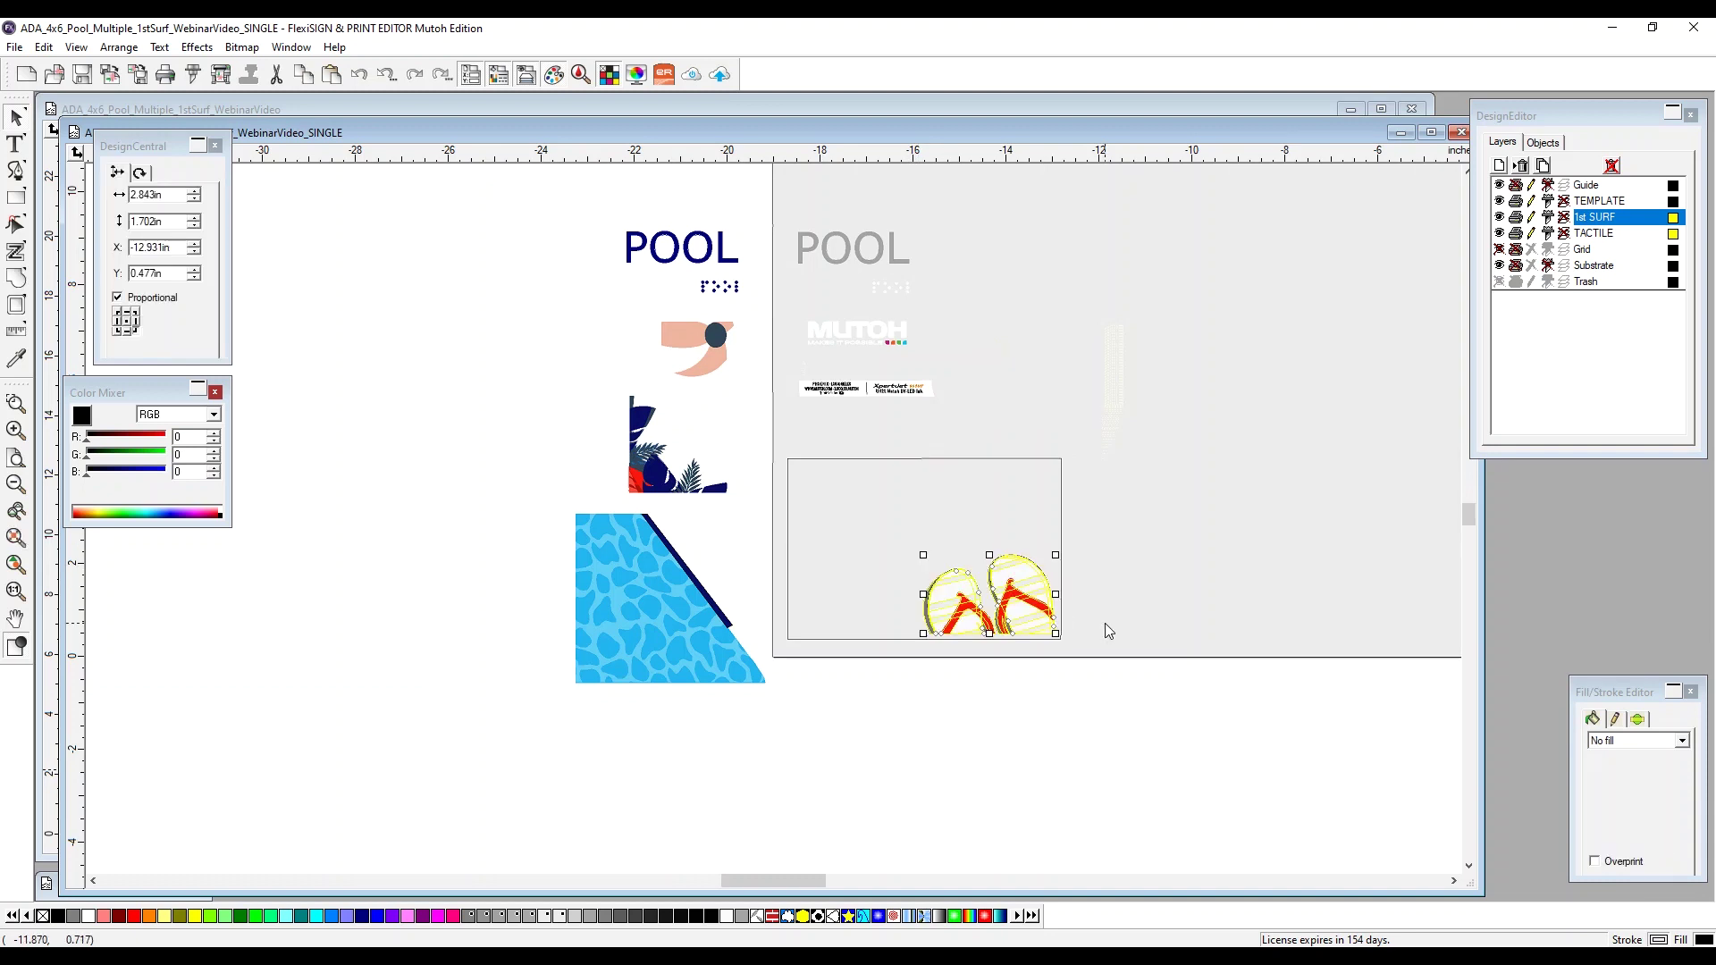
pyautogui.hotkey('ctrl', 'z')
pyautogui.hotkey('ctrl', 'z')
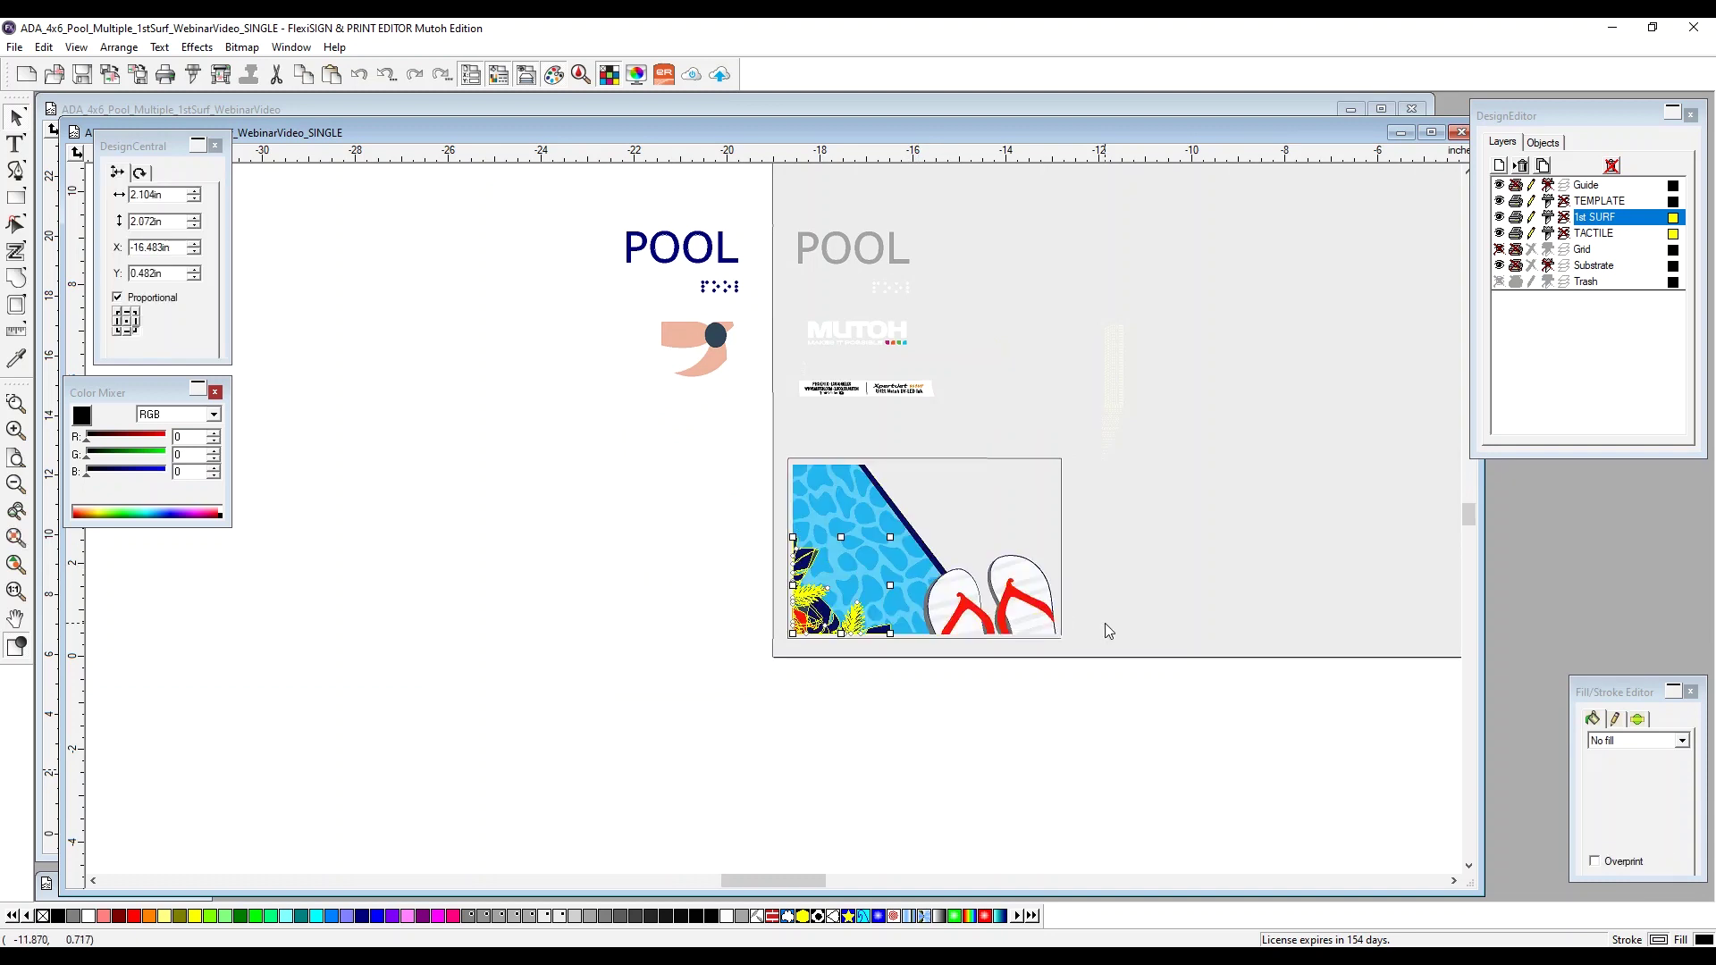
pyautogui.hotkey('ctrl', 'z')
pyautogui.hotkey('ctrl', 'z')
pyautogui.hotkey('ctrl', 'z')
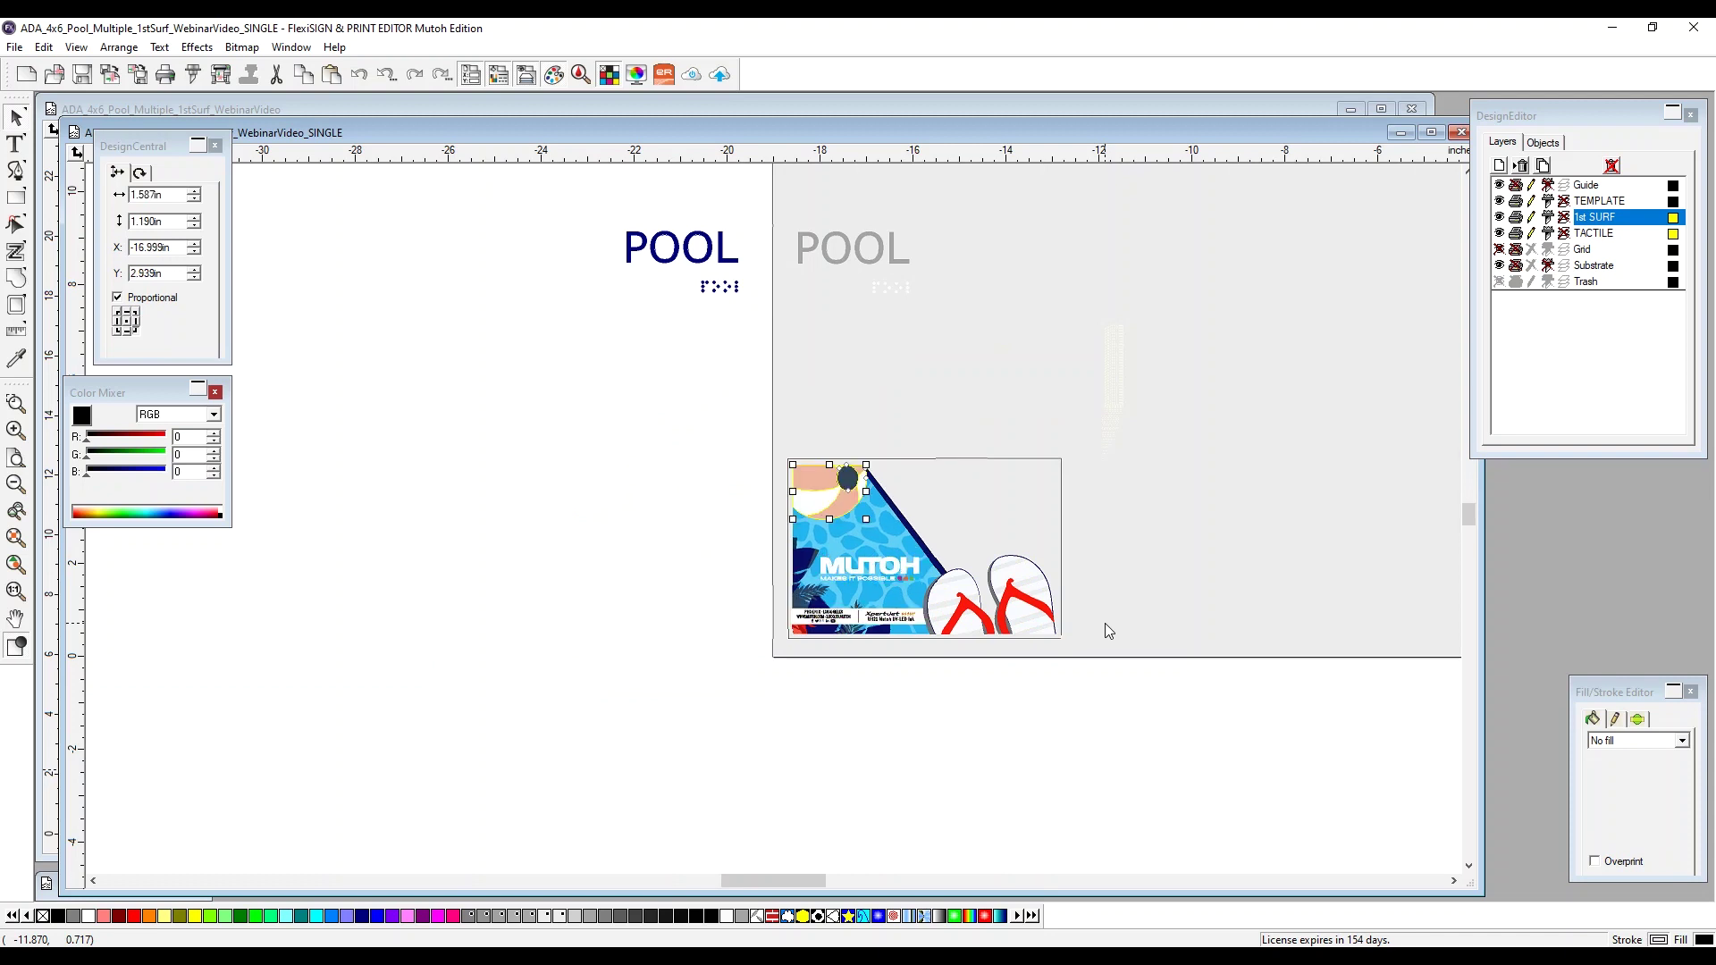
pyautogui.hotkey('ctrl', 'z')
pyautogui.hotkey('ctrl', 'z')
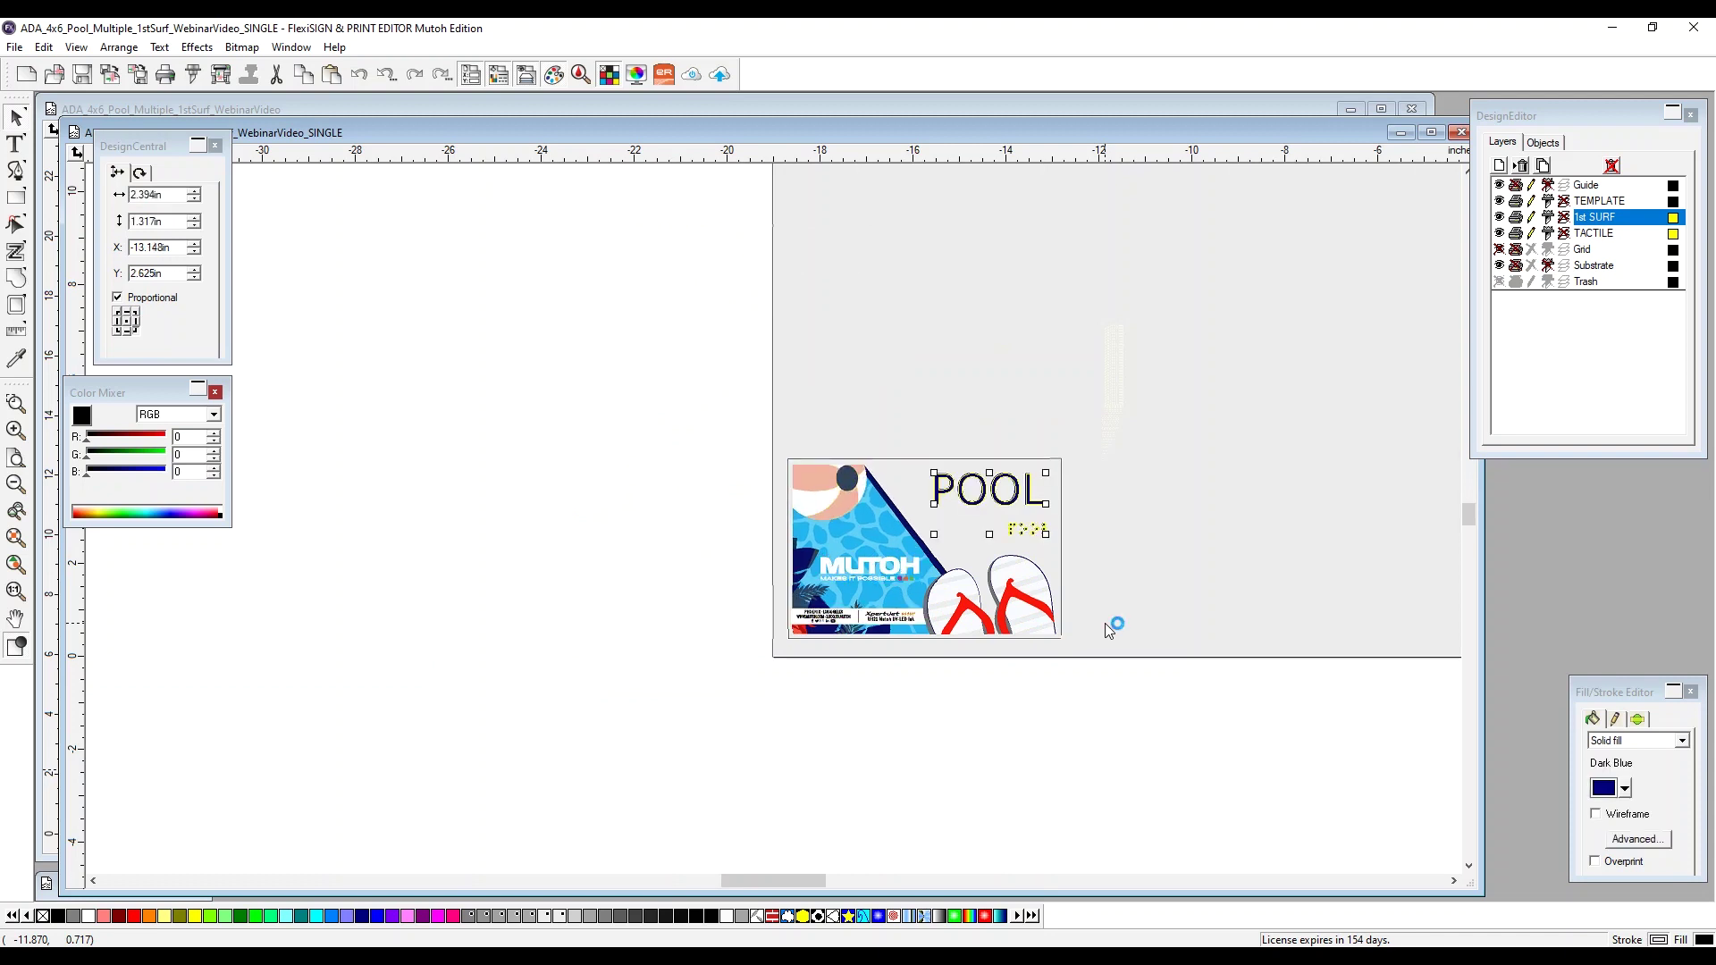
# Step: Delete the old POOL heading and its braille from the sign
pyautogui.scroll(5, 1104, 624)
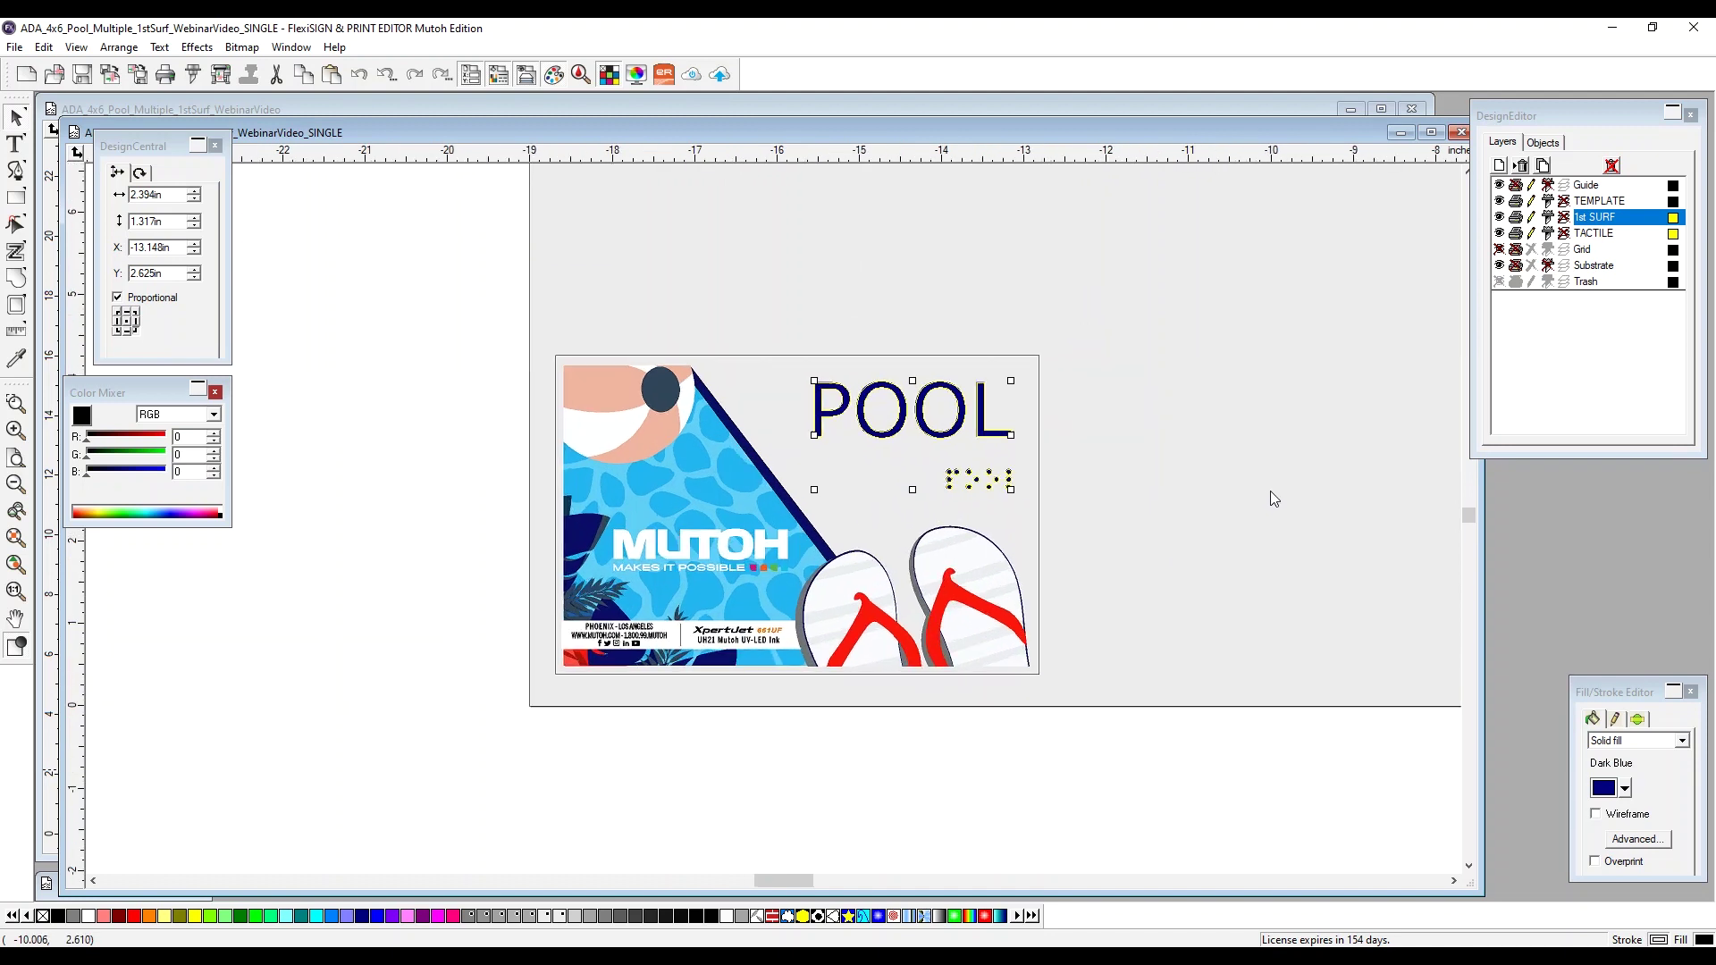
pyautogui.click(1266, 496)
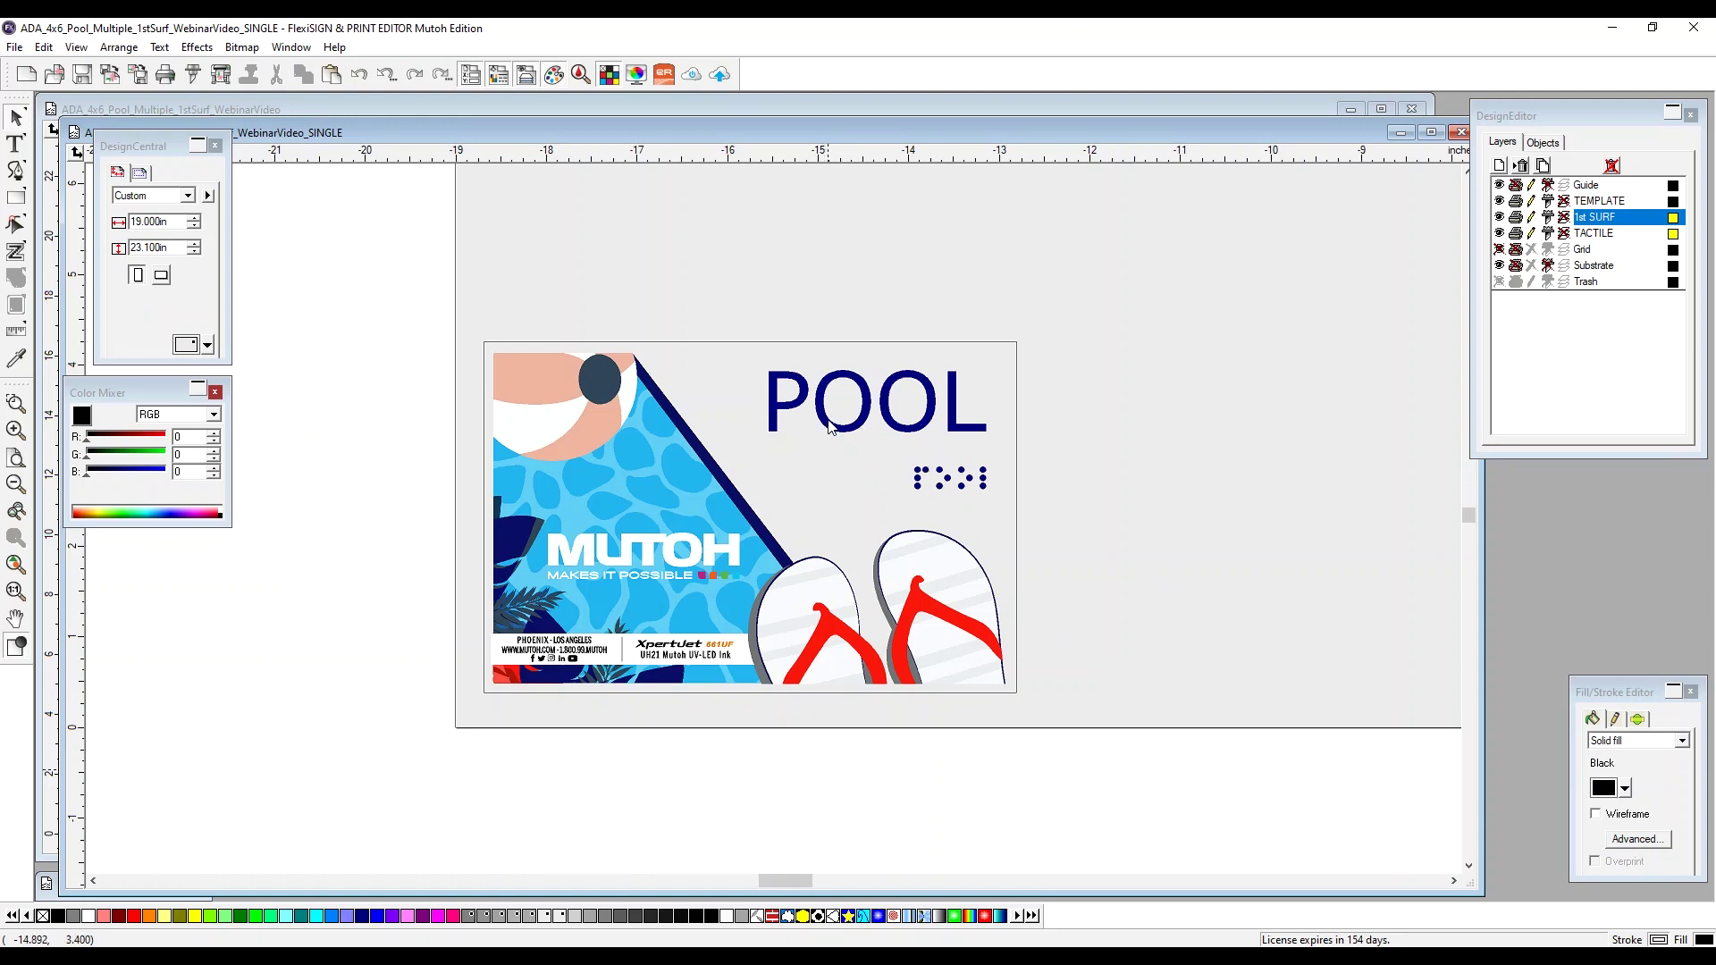
pyautogui.press('Delete')
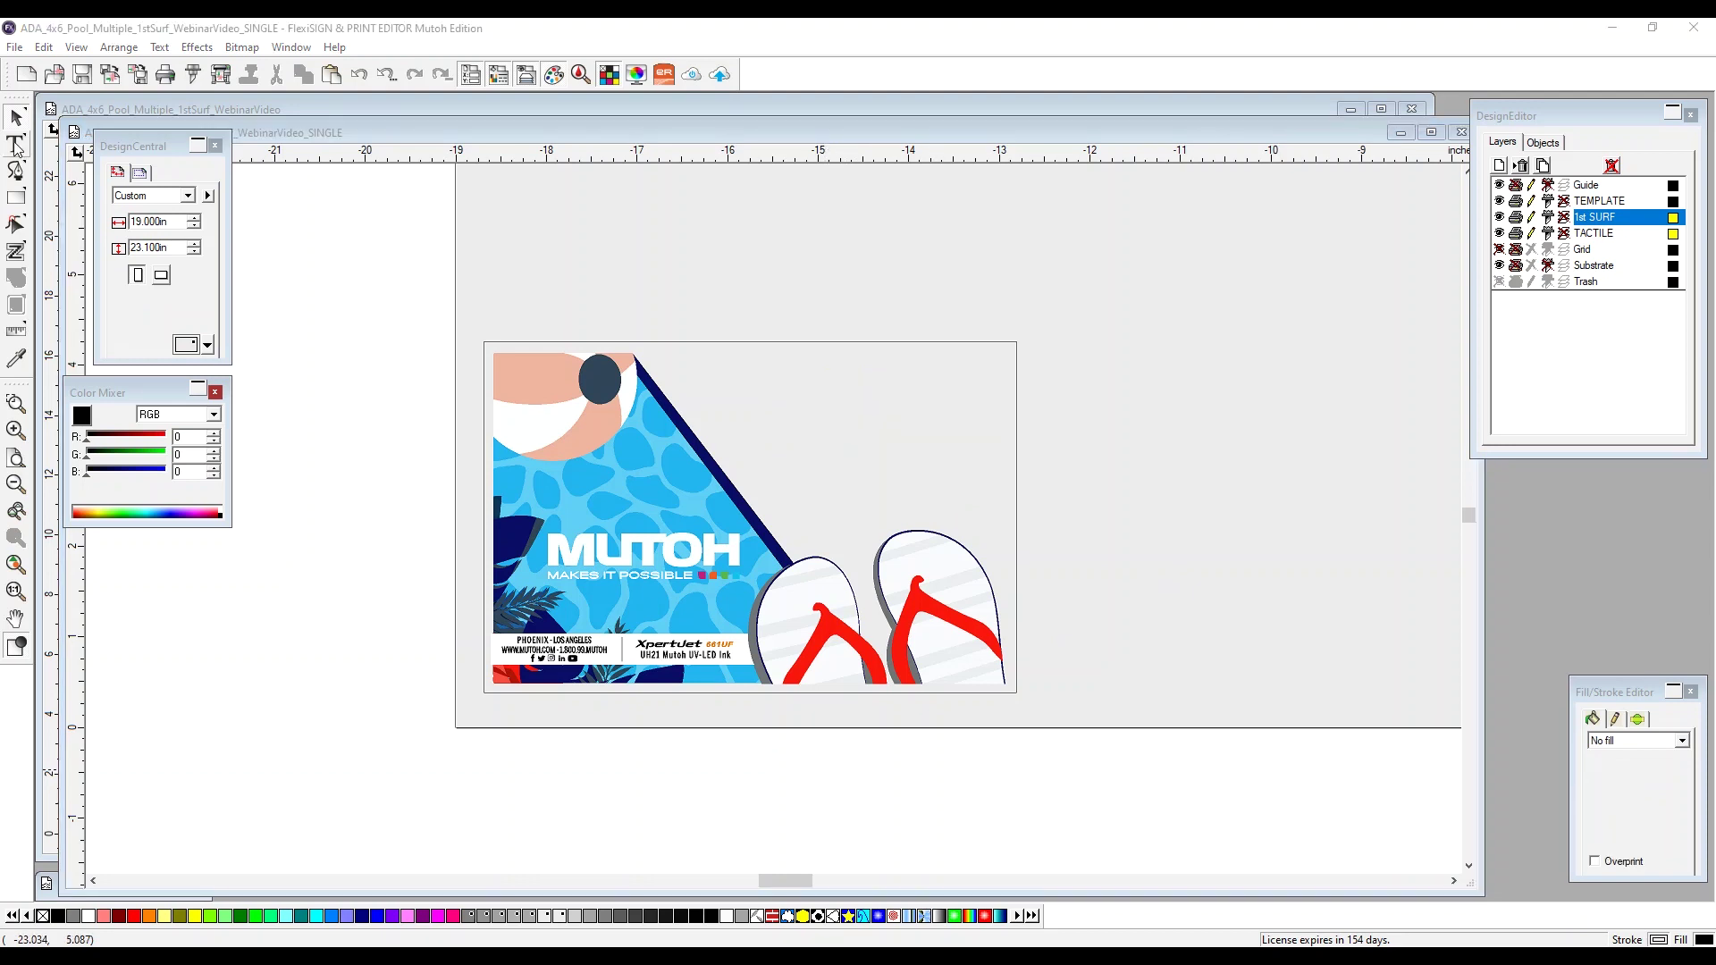
# Step: Add black Arial POOL text and scale it down to 2.599 x 0.723 in
pyautogui.click(16, 145)
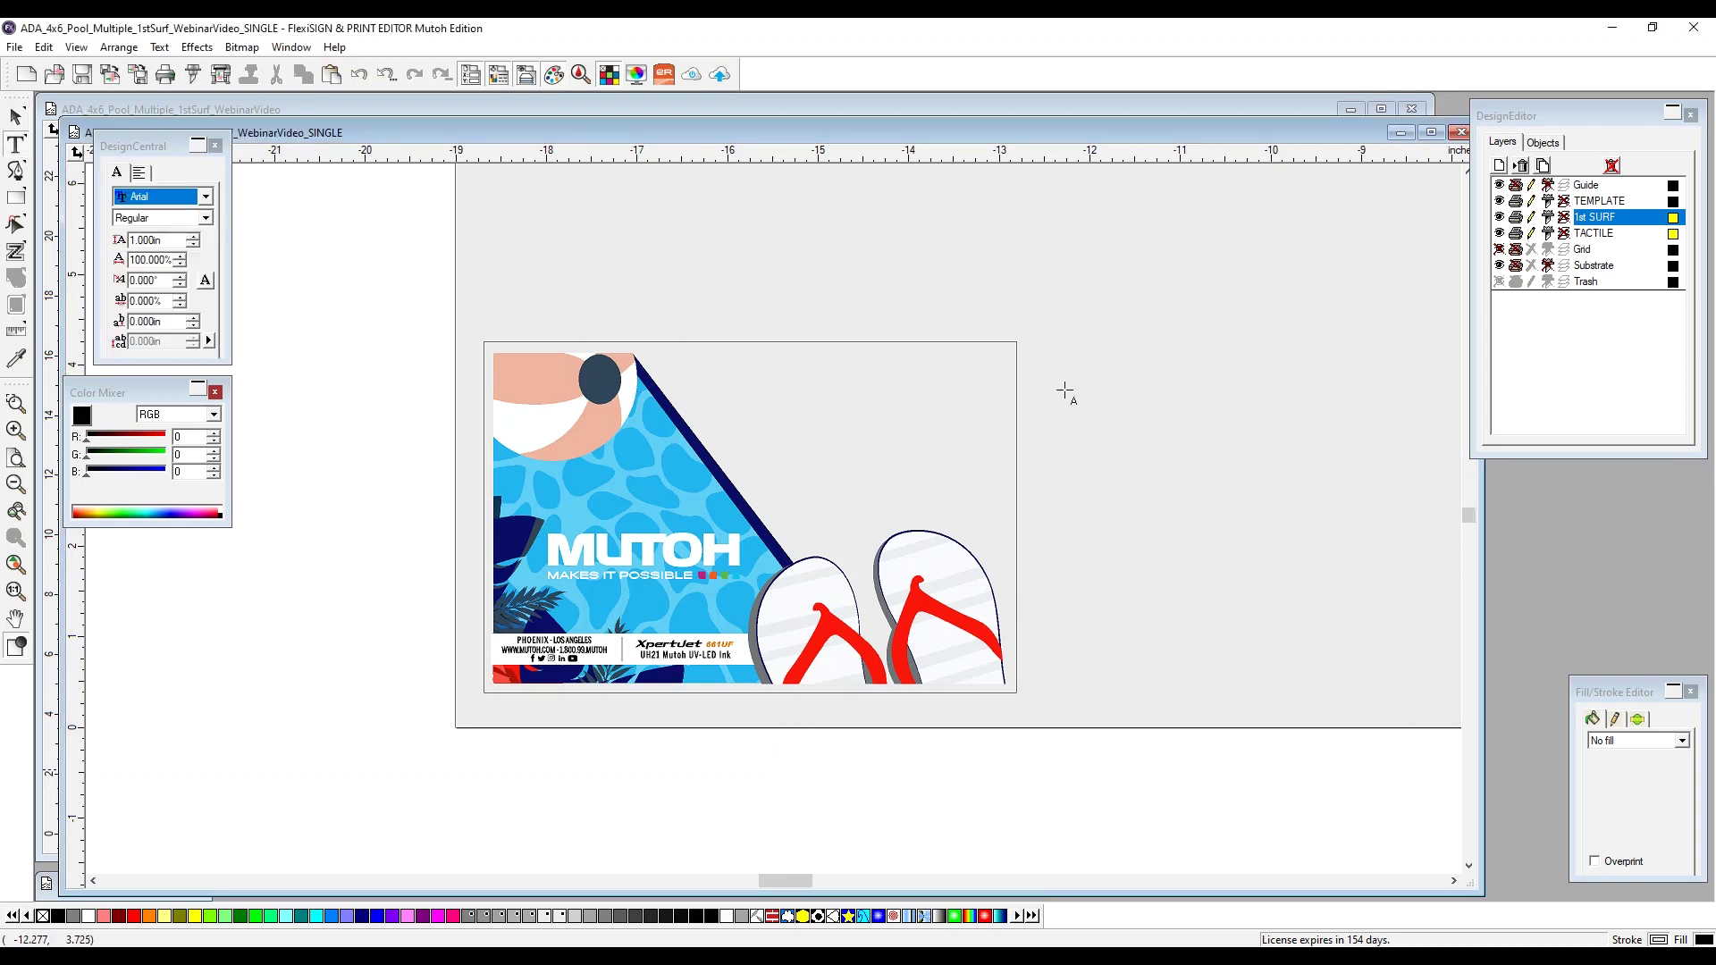
pyautogui.click(1037, 386)
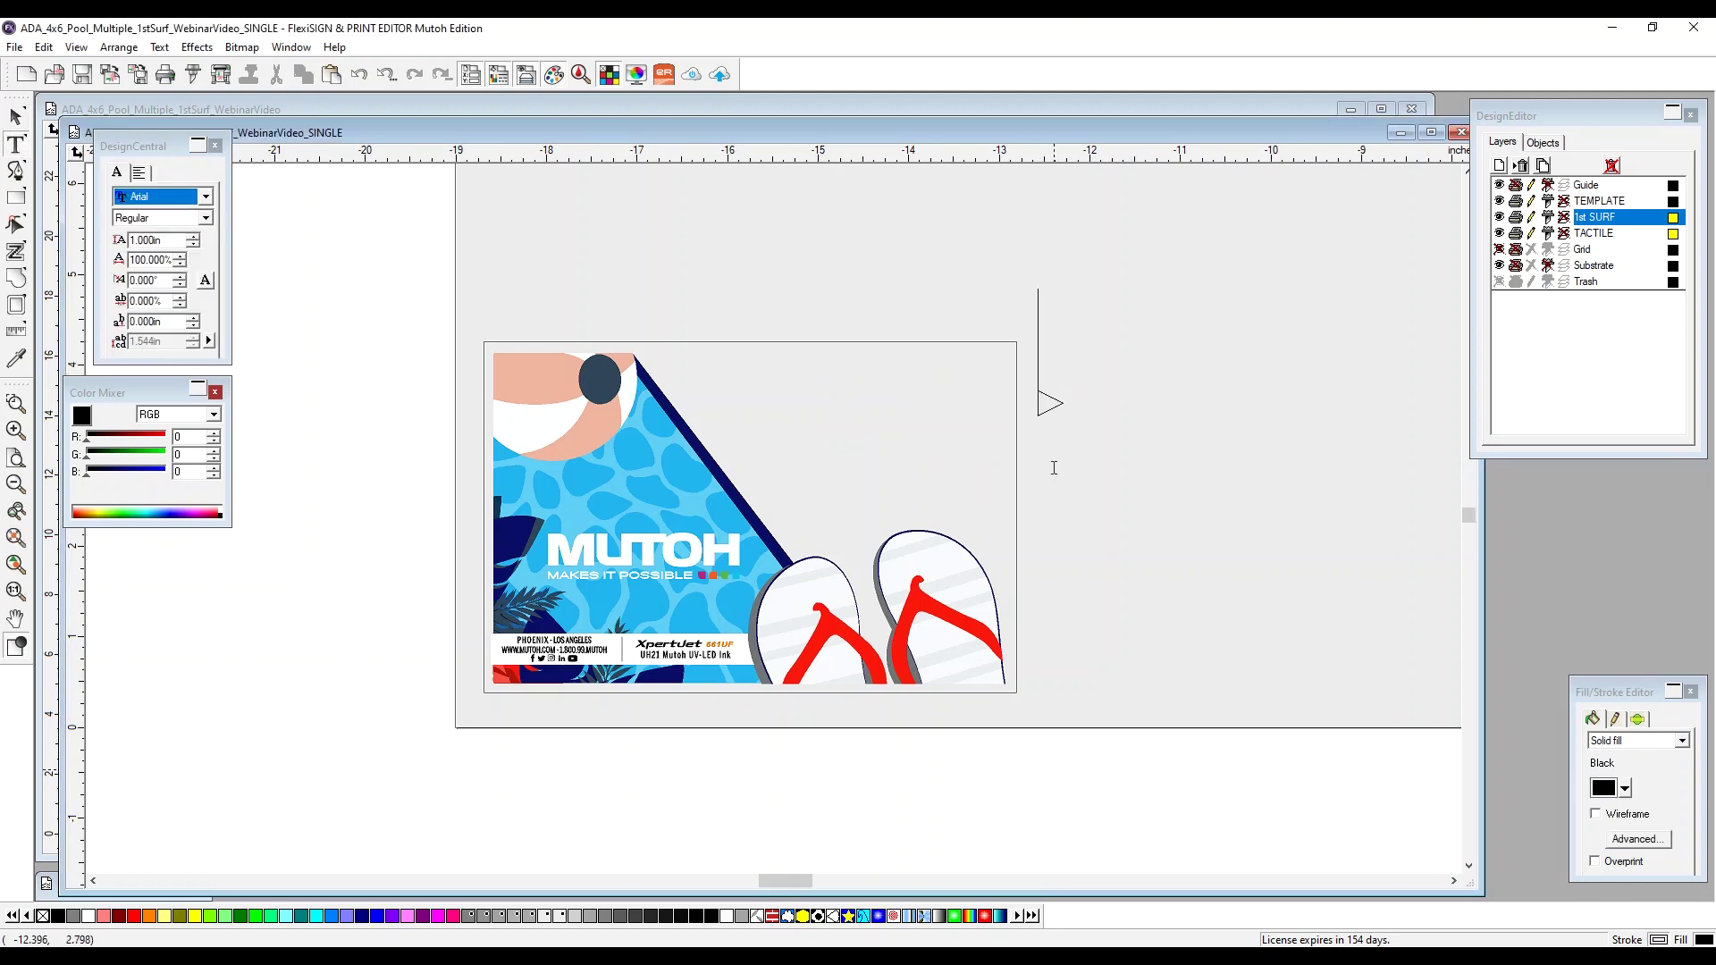
pyautogui.write('poo')
pyautogui.hotkey('ctrl', 'z')
pyautogui.write('POOL')
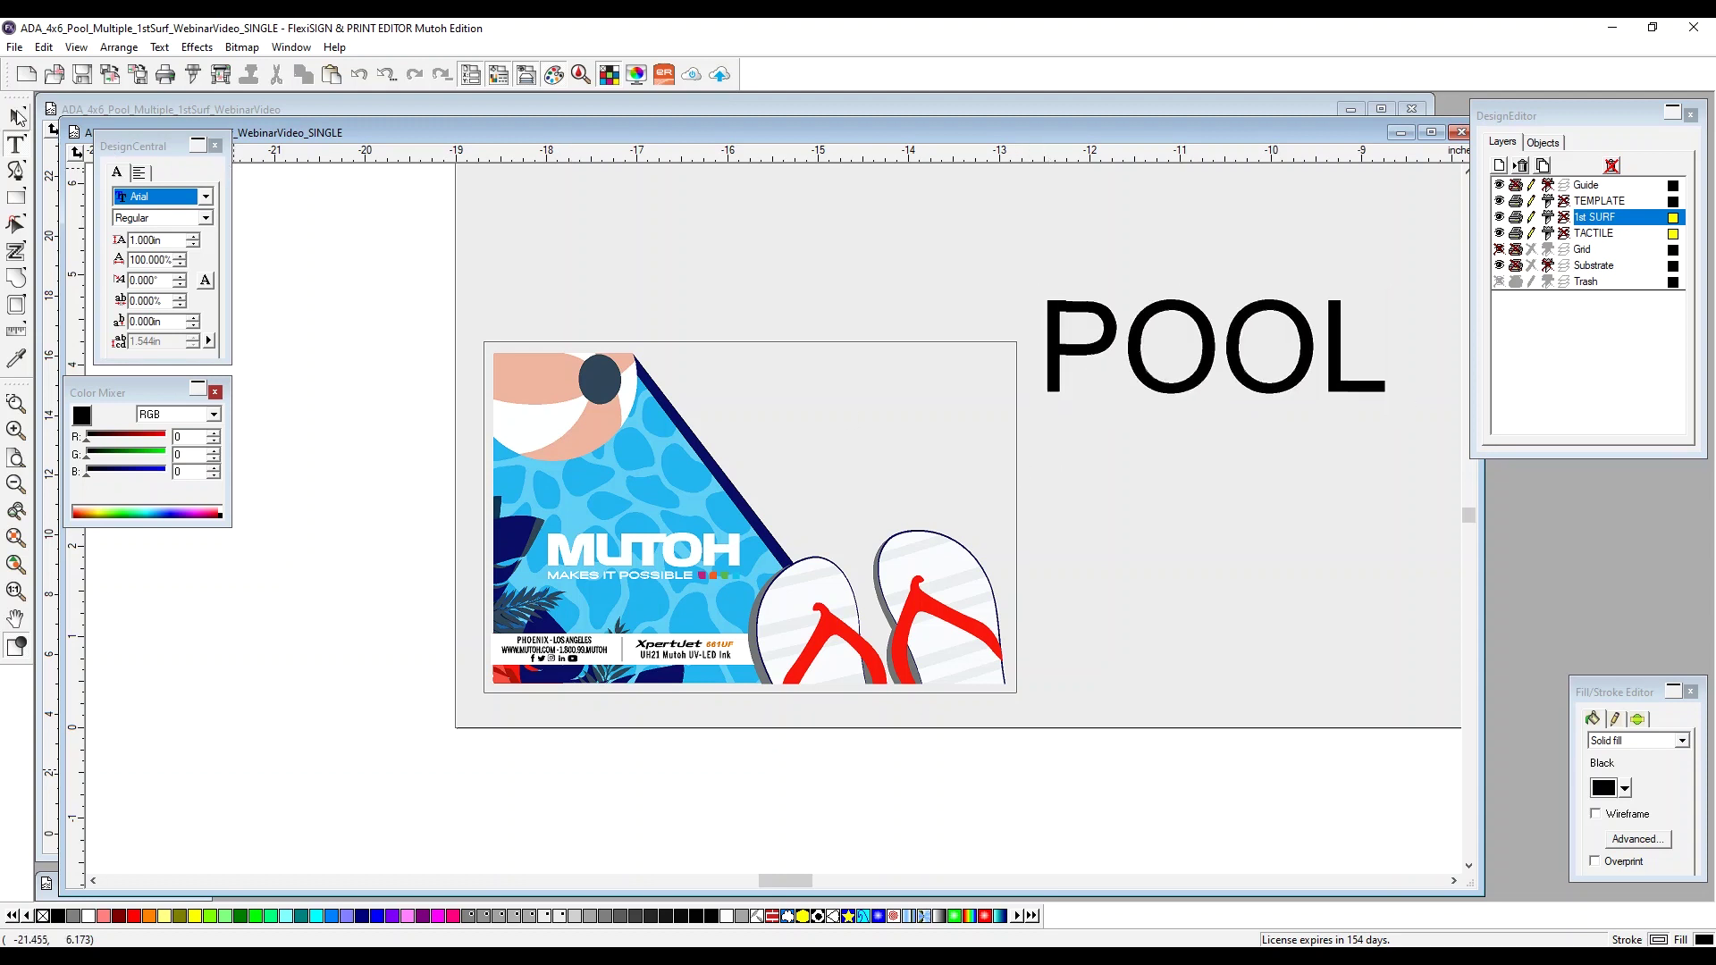
pyautogui.click(18, 117)
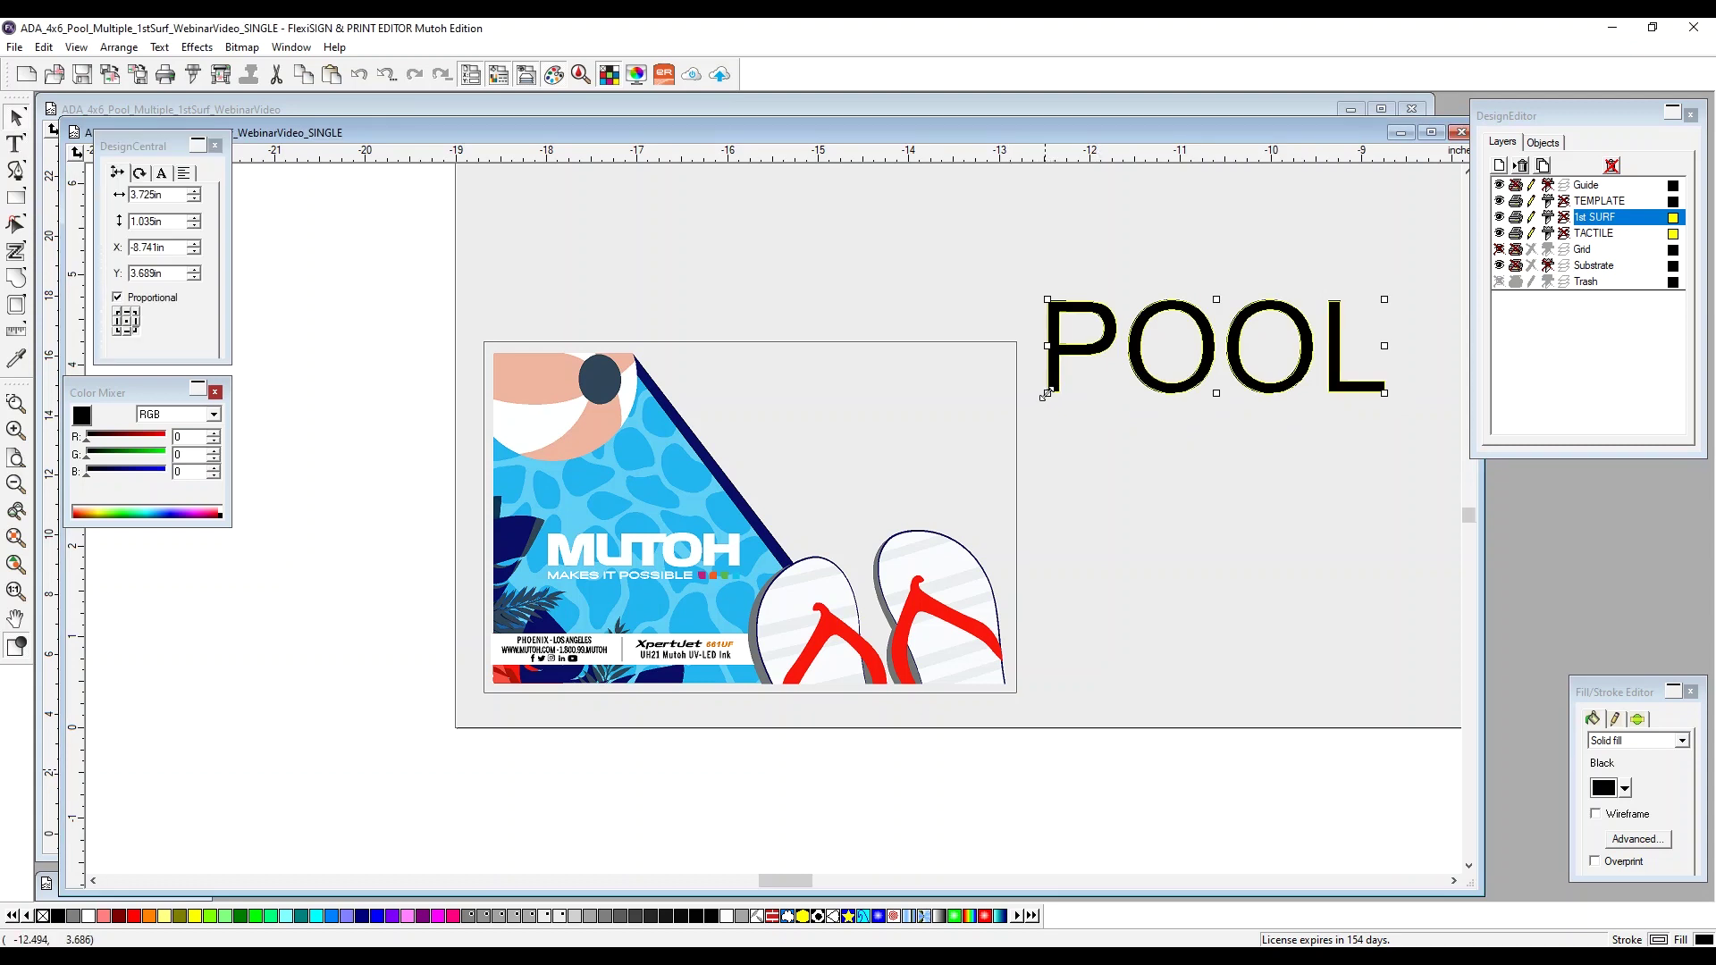
pyautogui.moveTo(1045, 394); pyautogui.dragTo(810, 403)
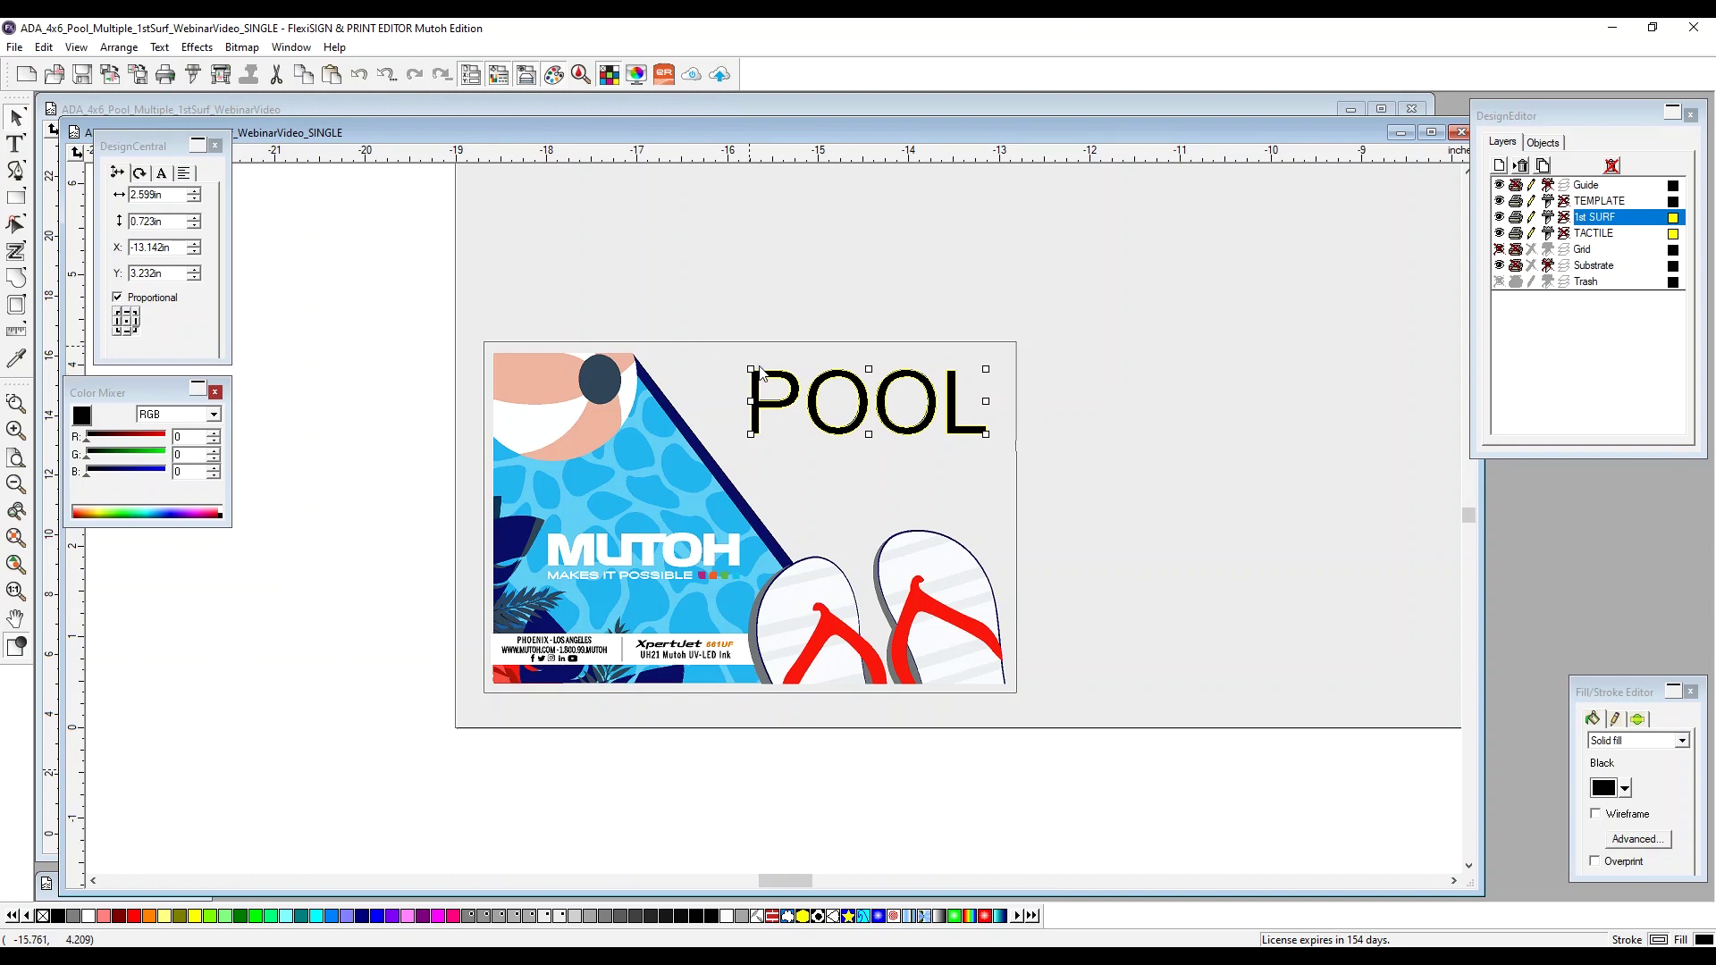
# Step: Colour POOL Dark Blue and place a duplicate copy directly beneath it
pyautogui.moveTo(783, 402); pyautogui.dragTo(1104, 277)
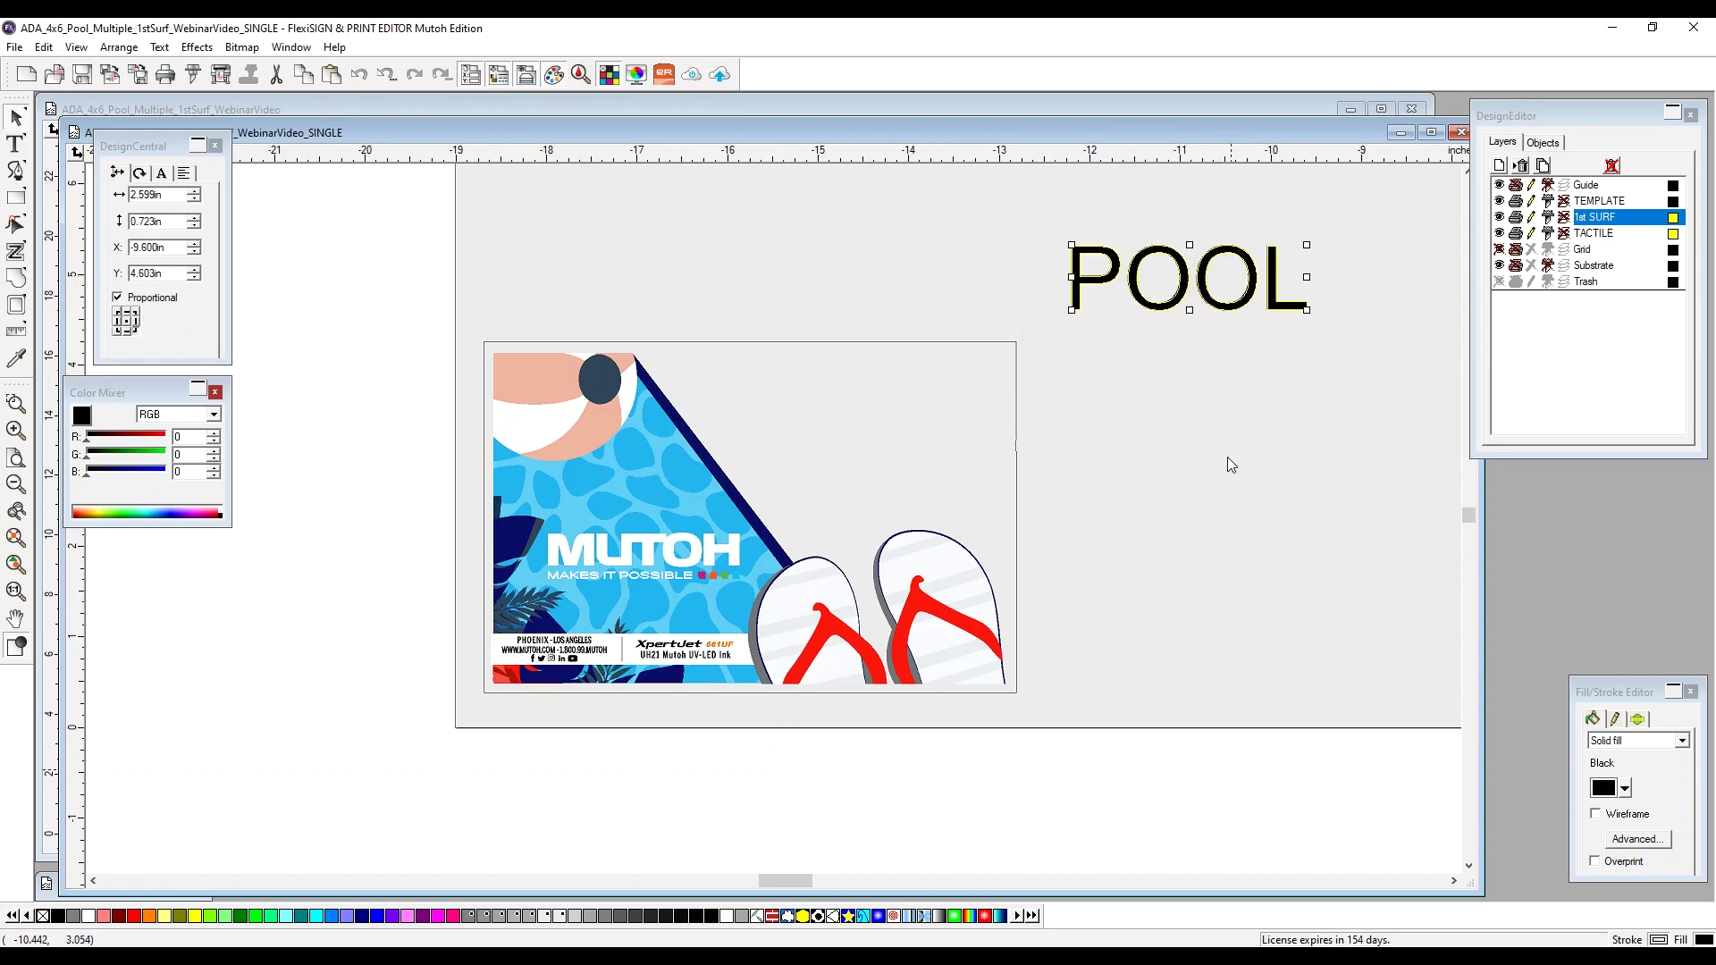
pyautogui.click(363, 917)
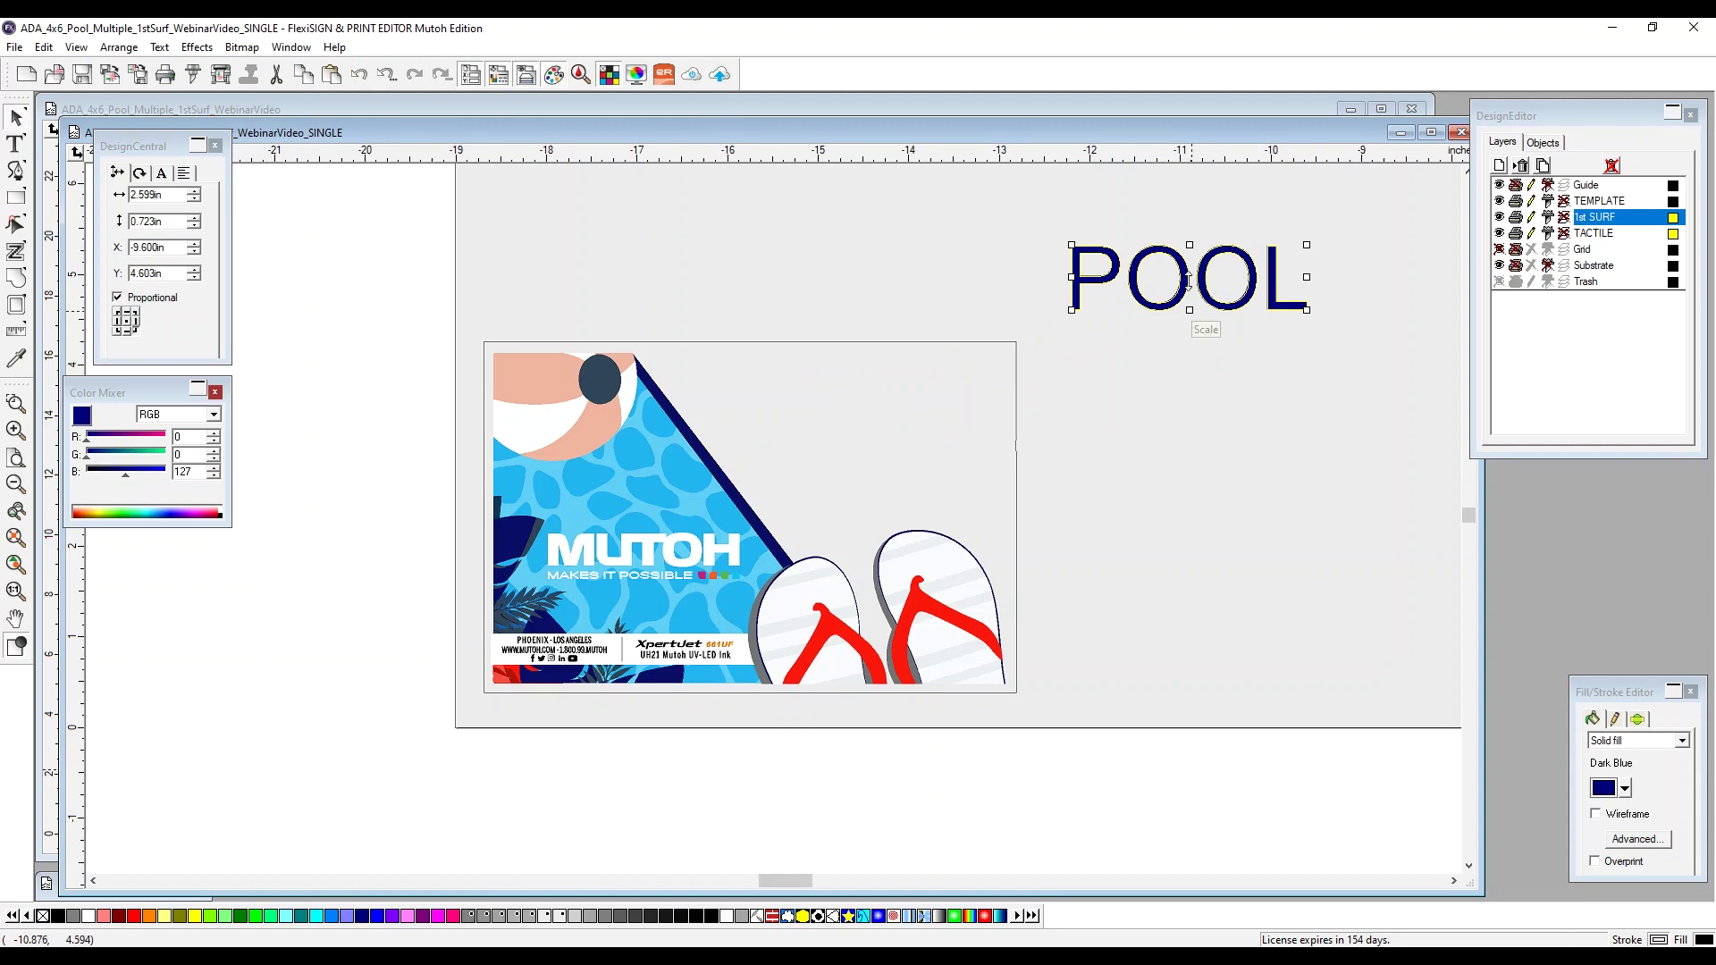
pyautogui.click(1170, 300)
pyautogui.moveTo(1170, 300); pyautogui.dragTo(1079, 359)
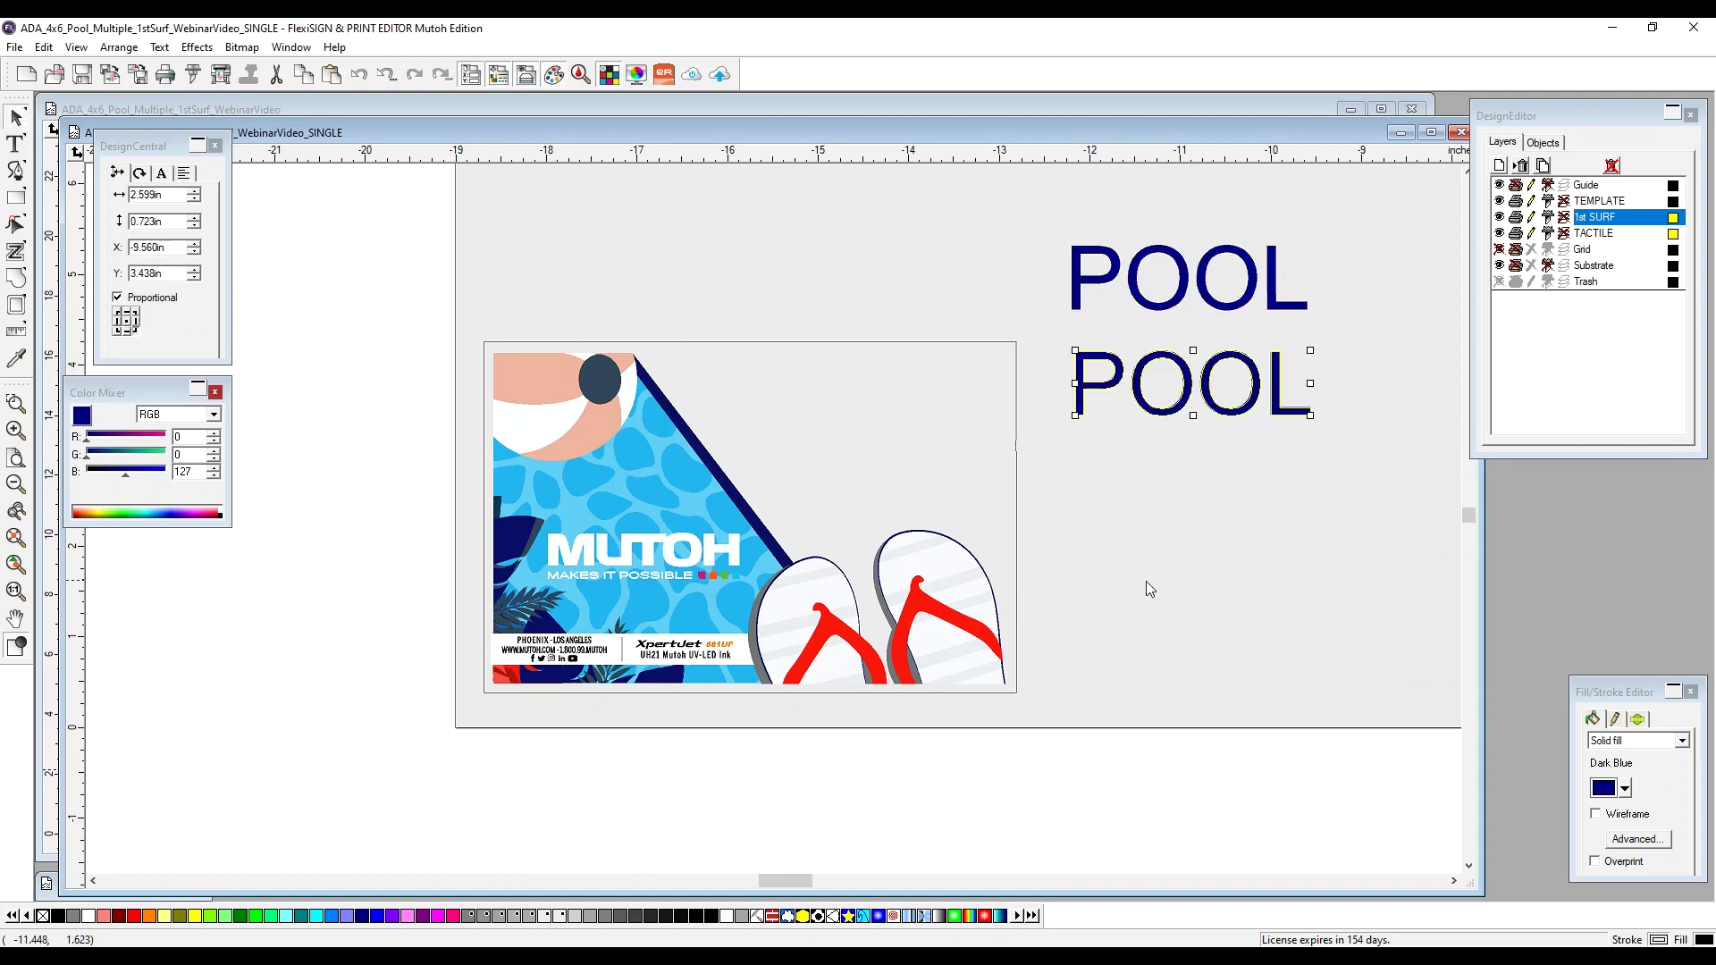
pyautogui.press('Left')
pyautogui.press('Up')
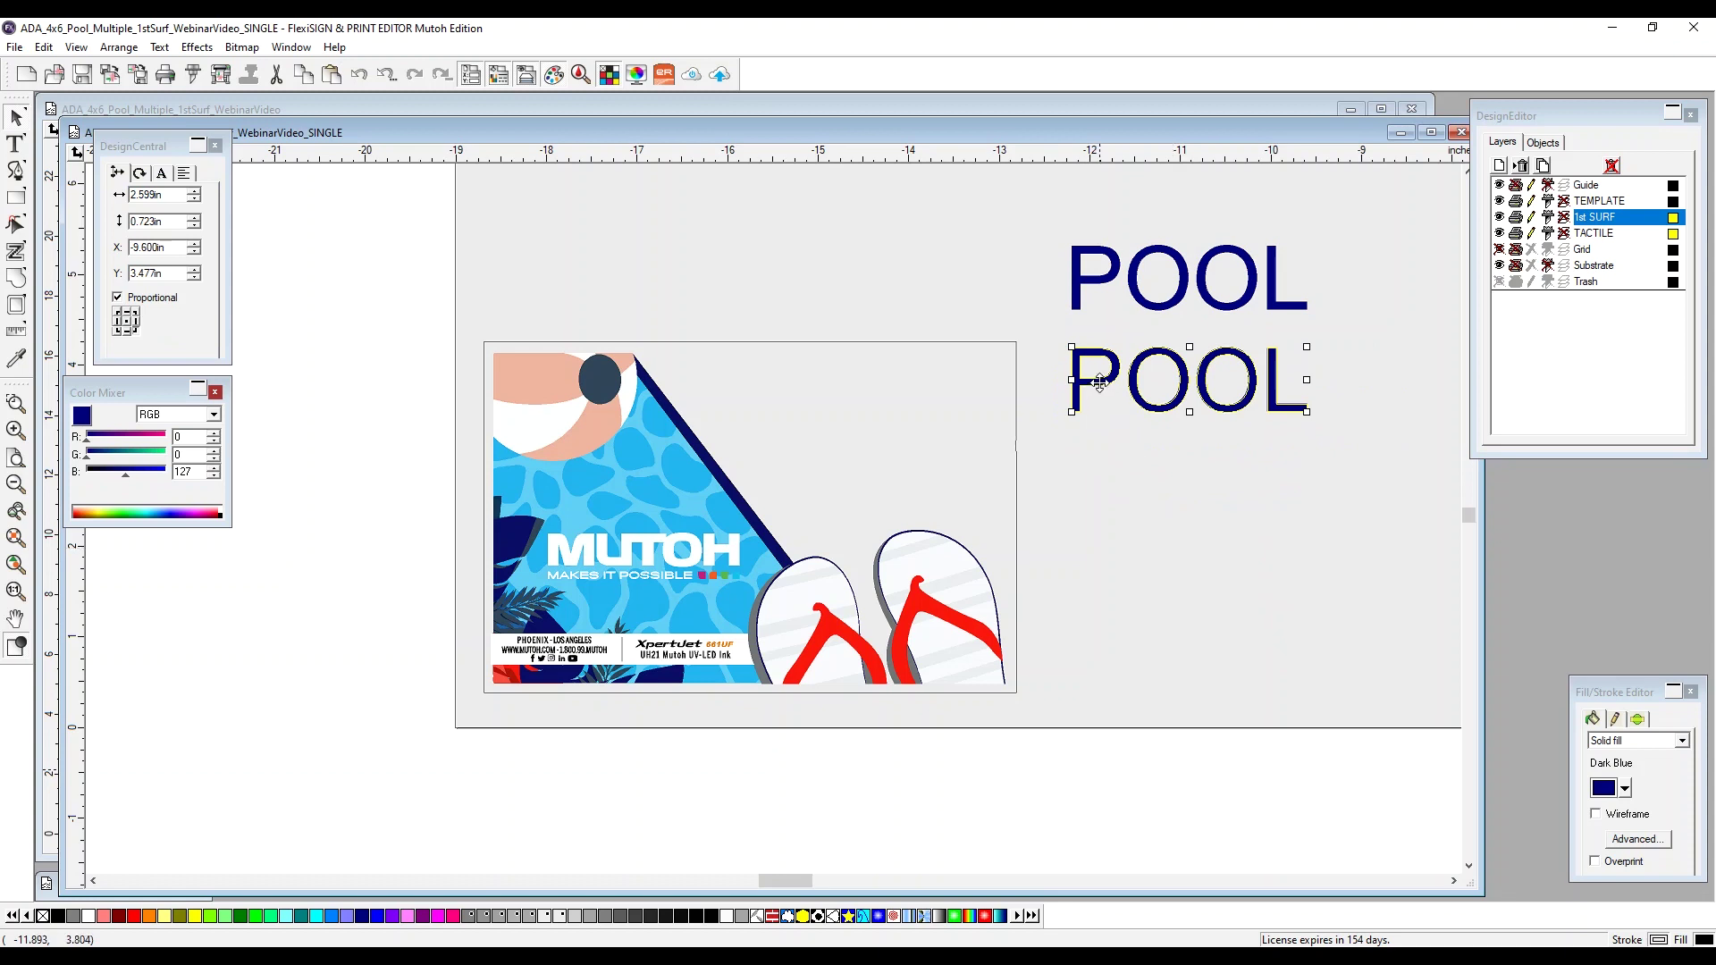
pyautogui.click(159, 47)
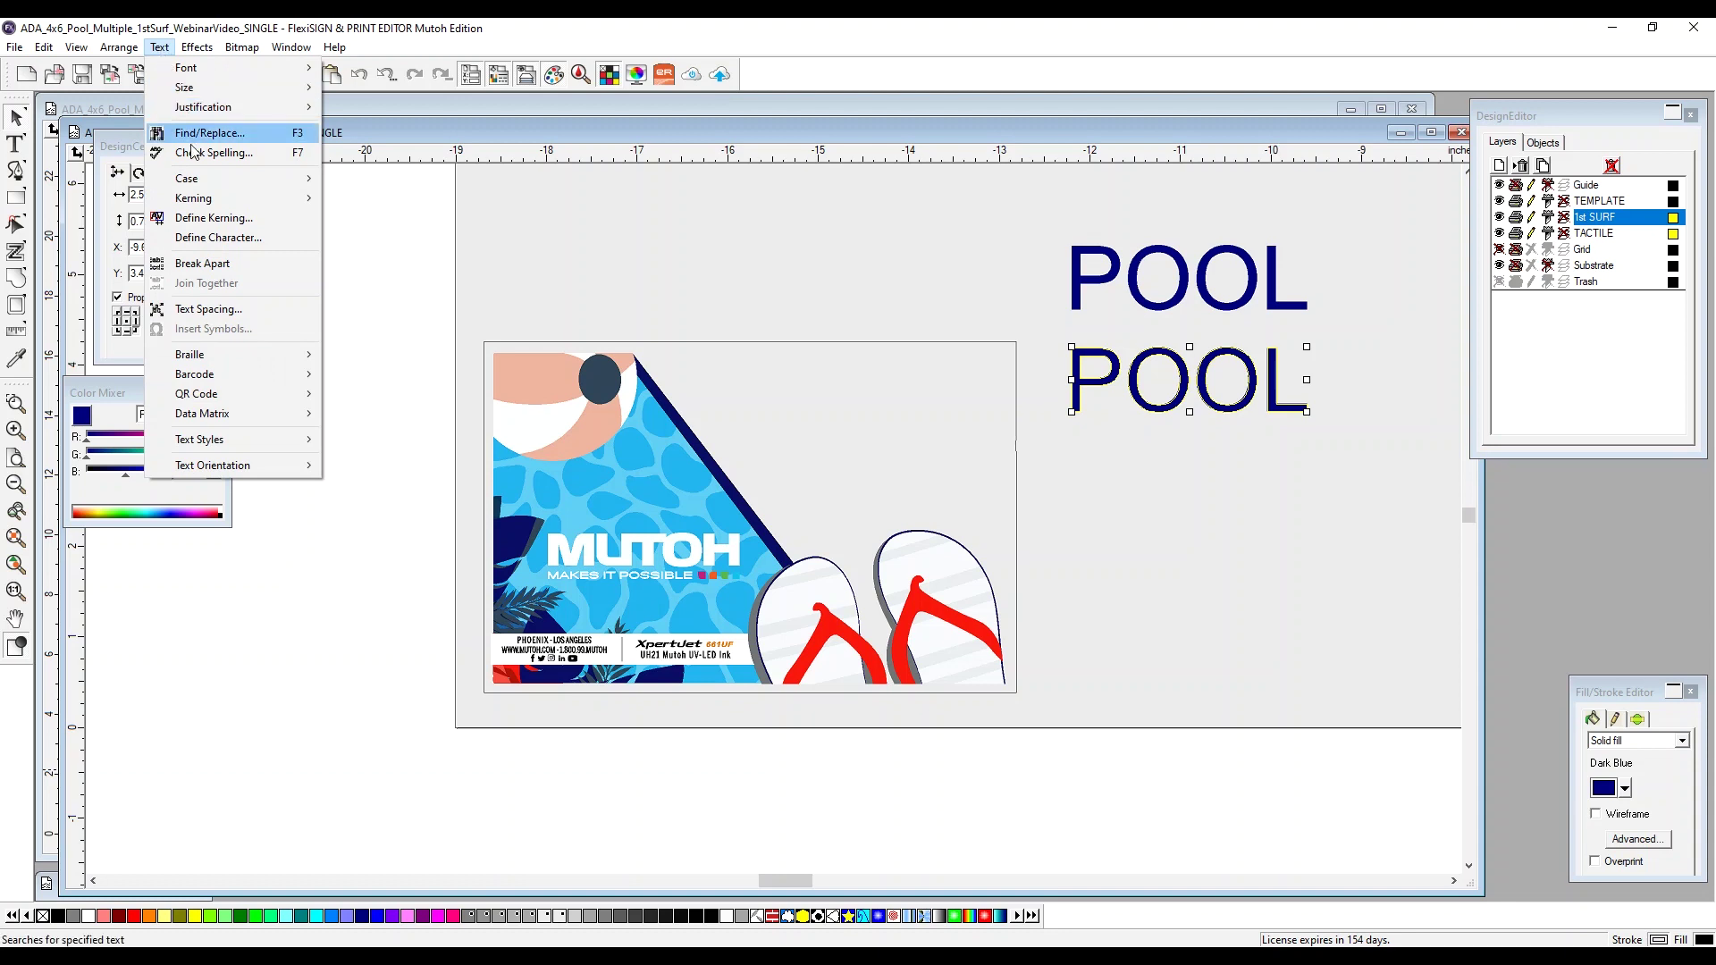
# Step: Convert the lower POOL copy to Grade 1 braille and position the dots beneath the heading
pyautogui.moveTo(186, 362)
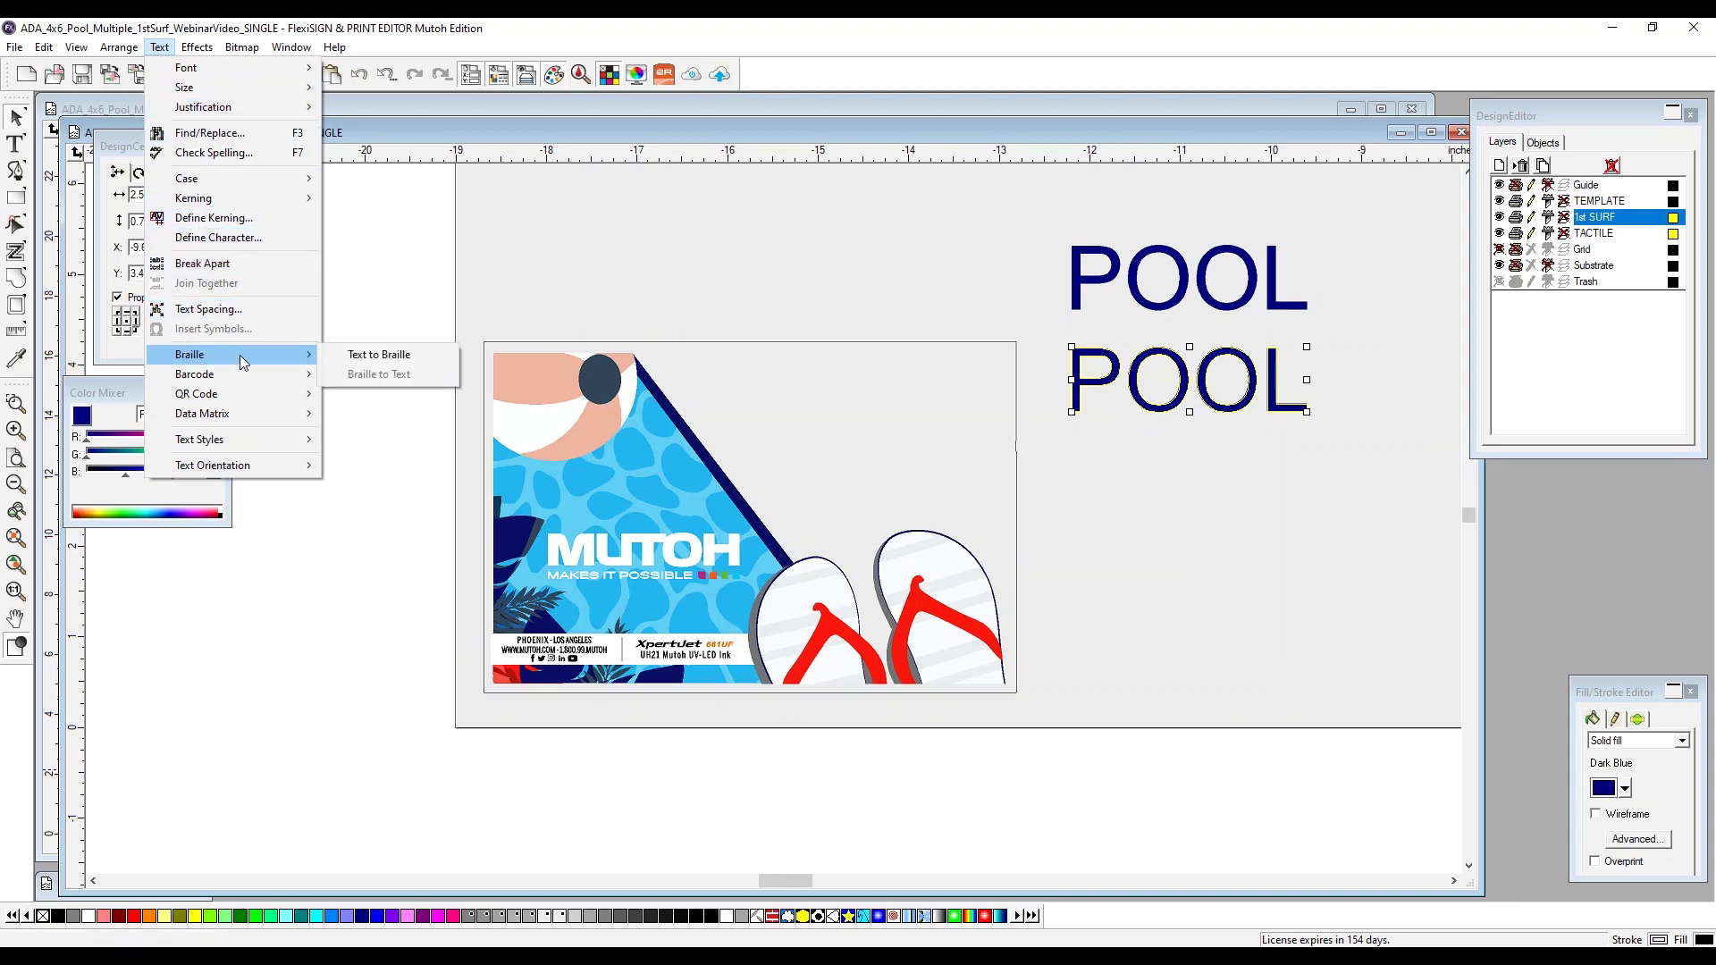
pyautogui.click(367, 356)
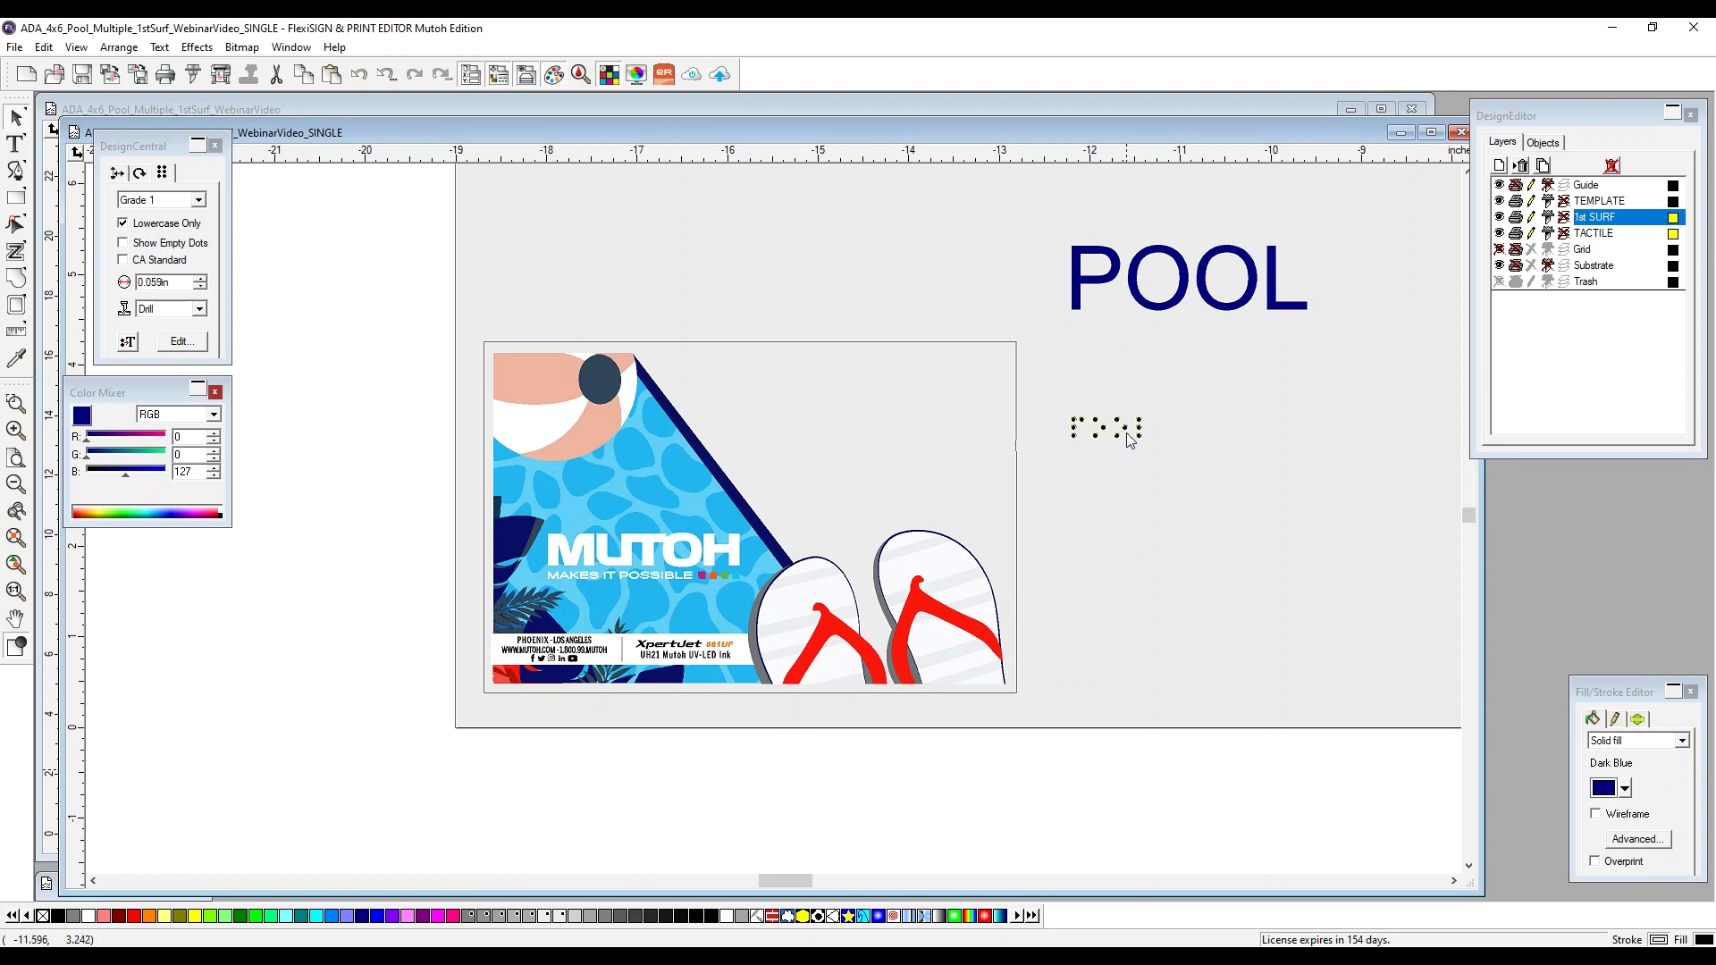
pyautogui.moveTo(1128, 437); pyautogui.dragTo(1197, 359)
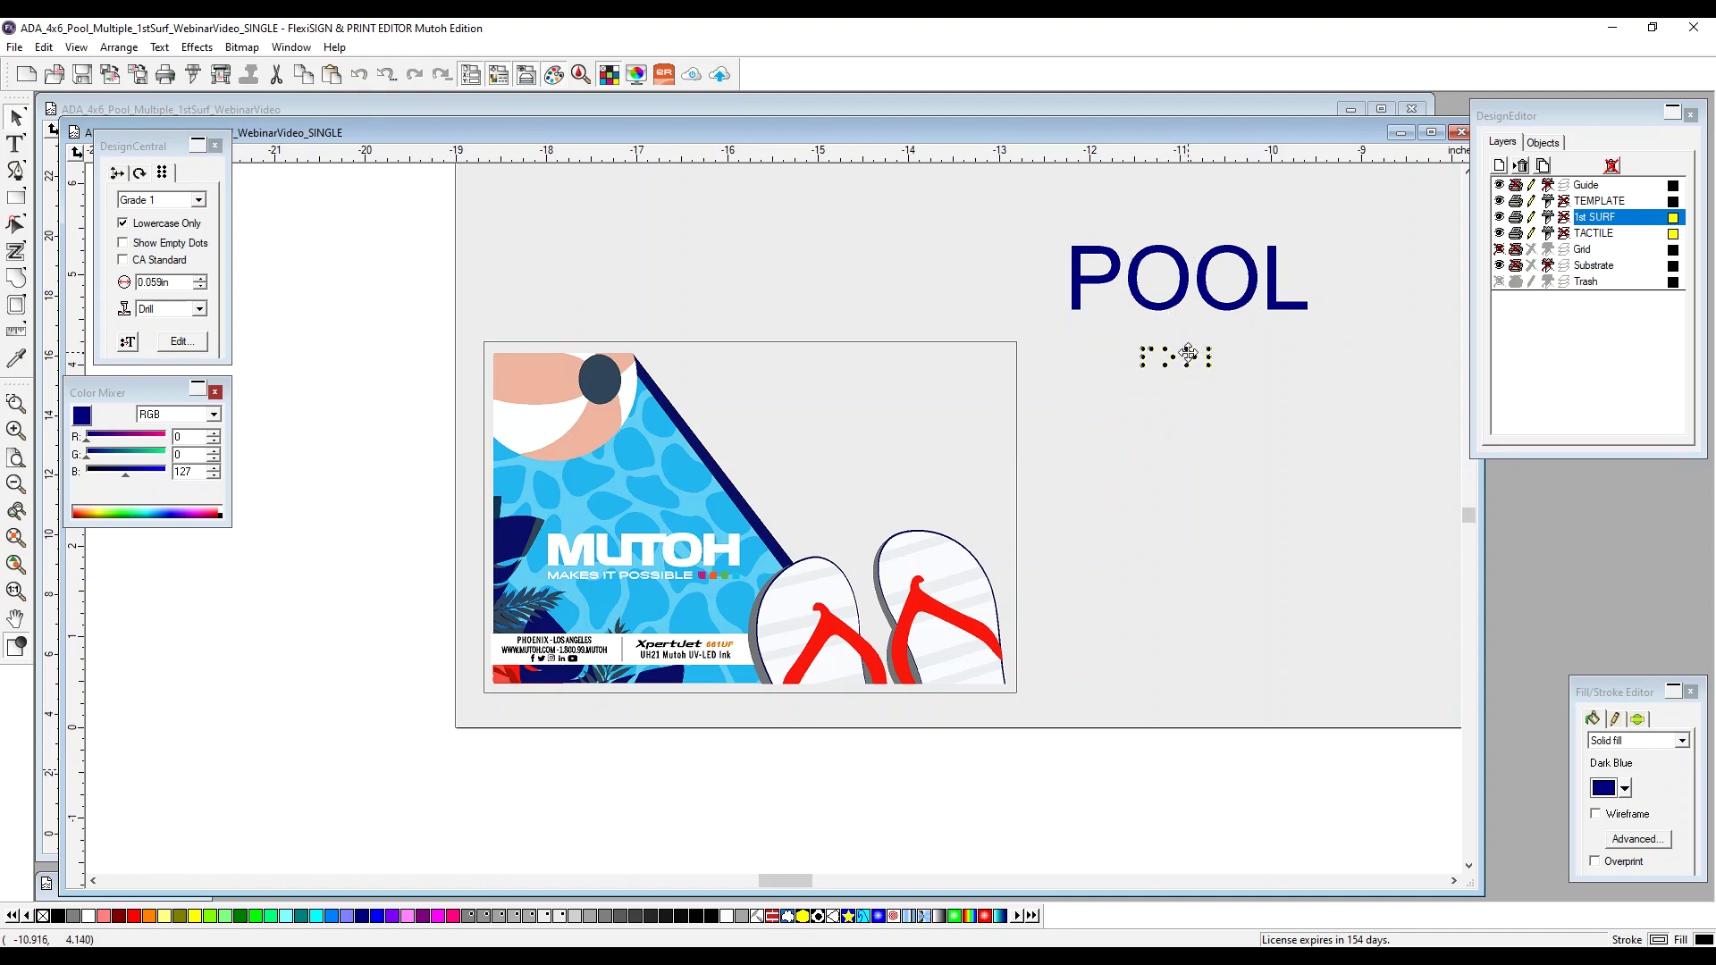
pyautogui.moveTo(1188, 355); pyautogui.dragTo(1271, 408)
pyautogui.click(1257, 468)
pyautogui.click(1257, 414)
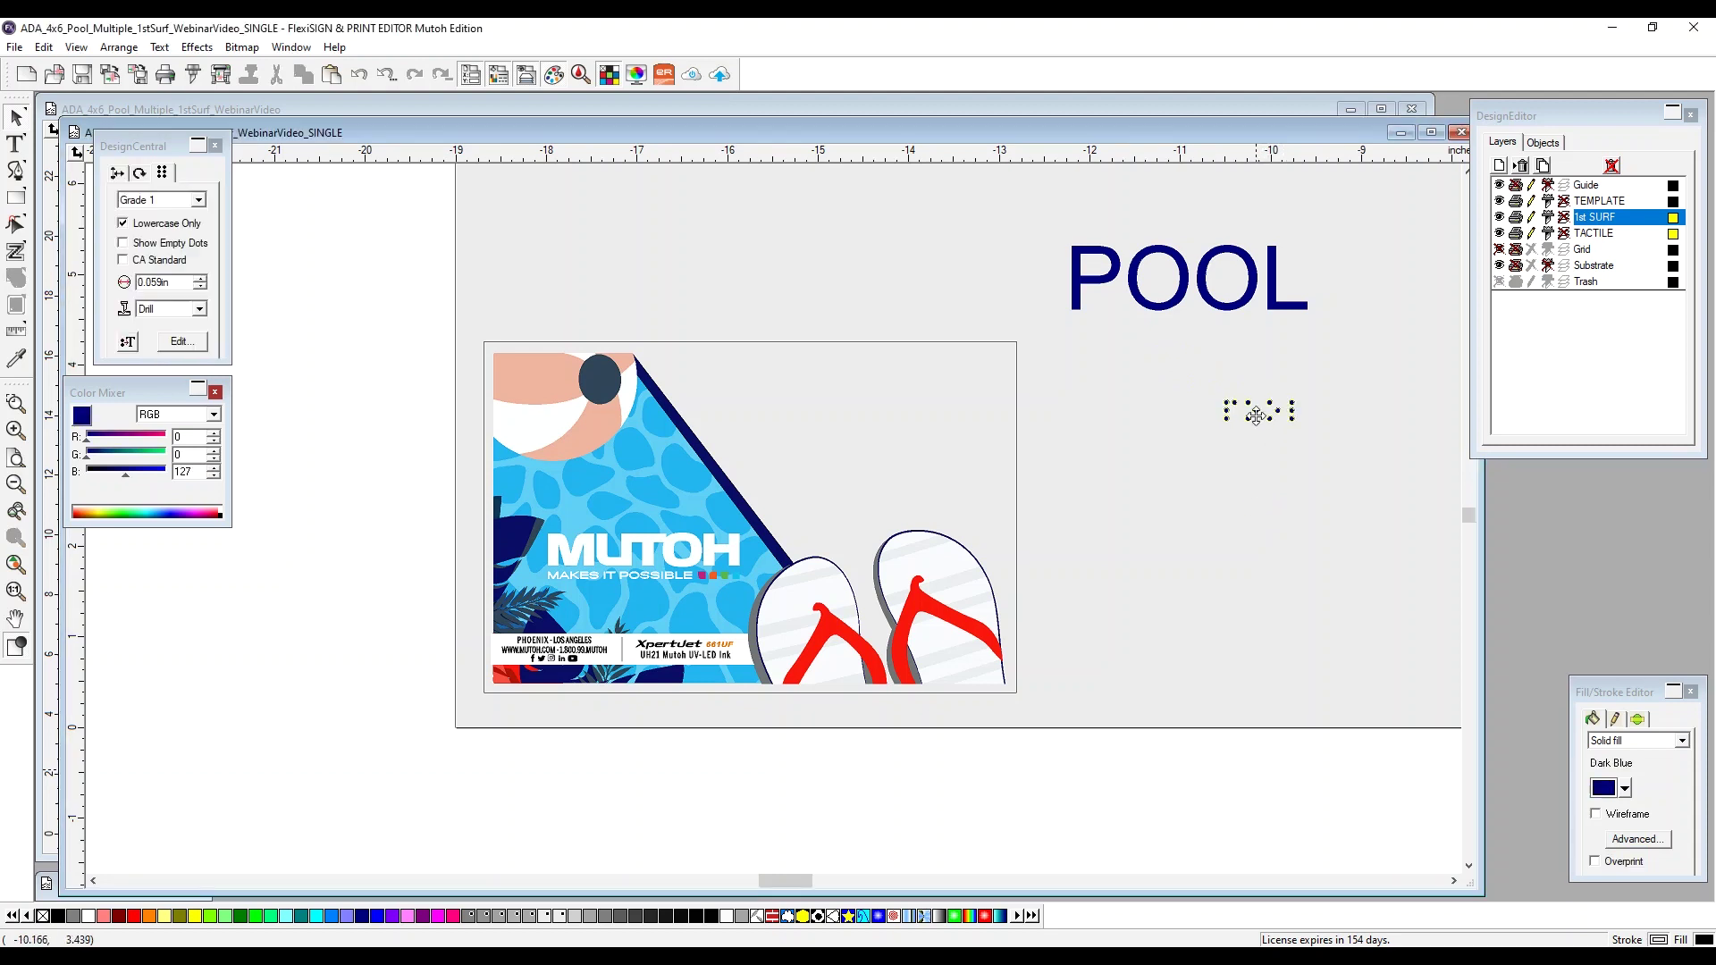
pyautogui.moveTo(1257, 410)
pyautogui.mouseDown()
pyautogui.moveTo(1251, 284)
pyautogui.moveTo(1276, 384)
pyautogui.mouseUp()
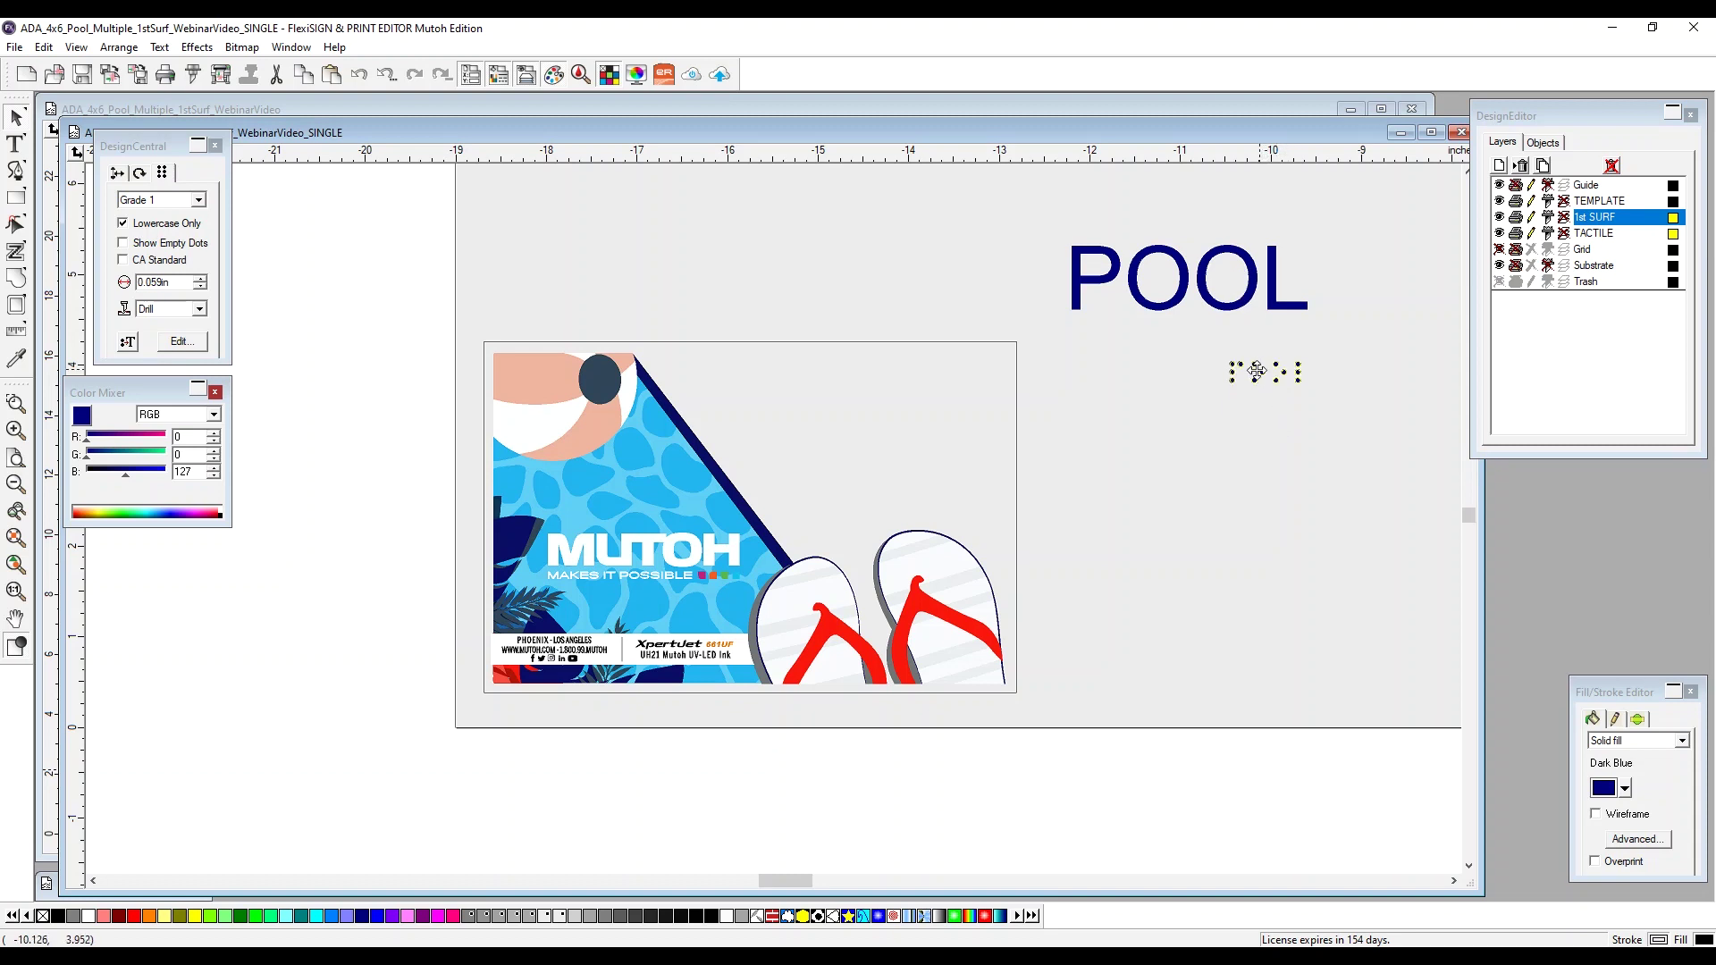
pyautogui.moveTo(1260, 371); pyautogui.dragTo(1187, 408)
# Step: Set 0.375 in vertical spacing between the POOL heading and its braille dots
pyautogui.click(1221, 417)
pyautogui.moveTo(1346, 256); pyautogui.dragTo(1133, 451)
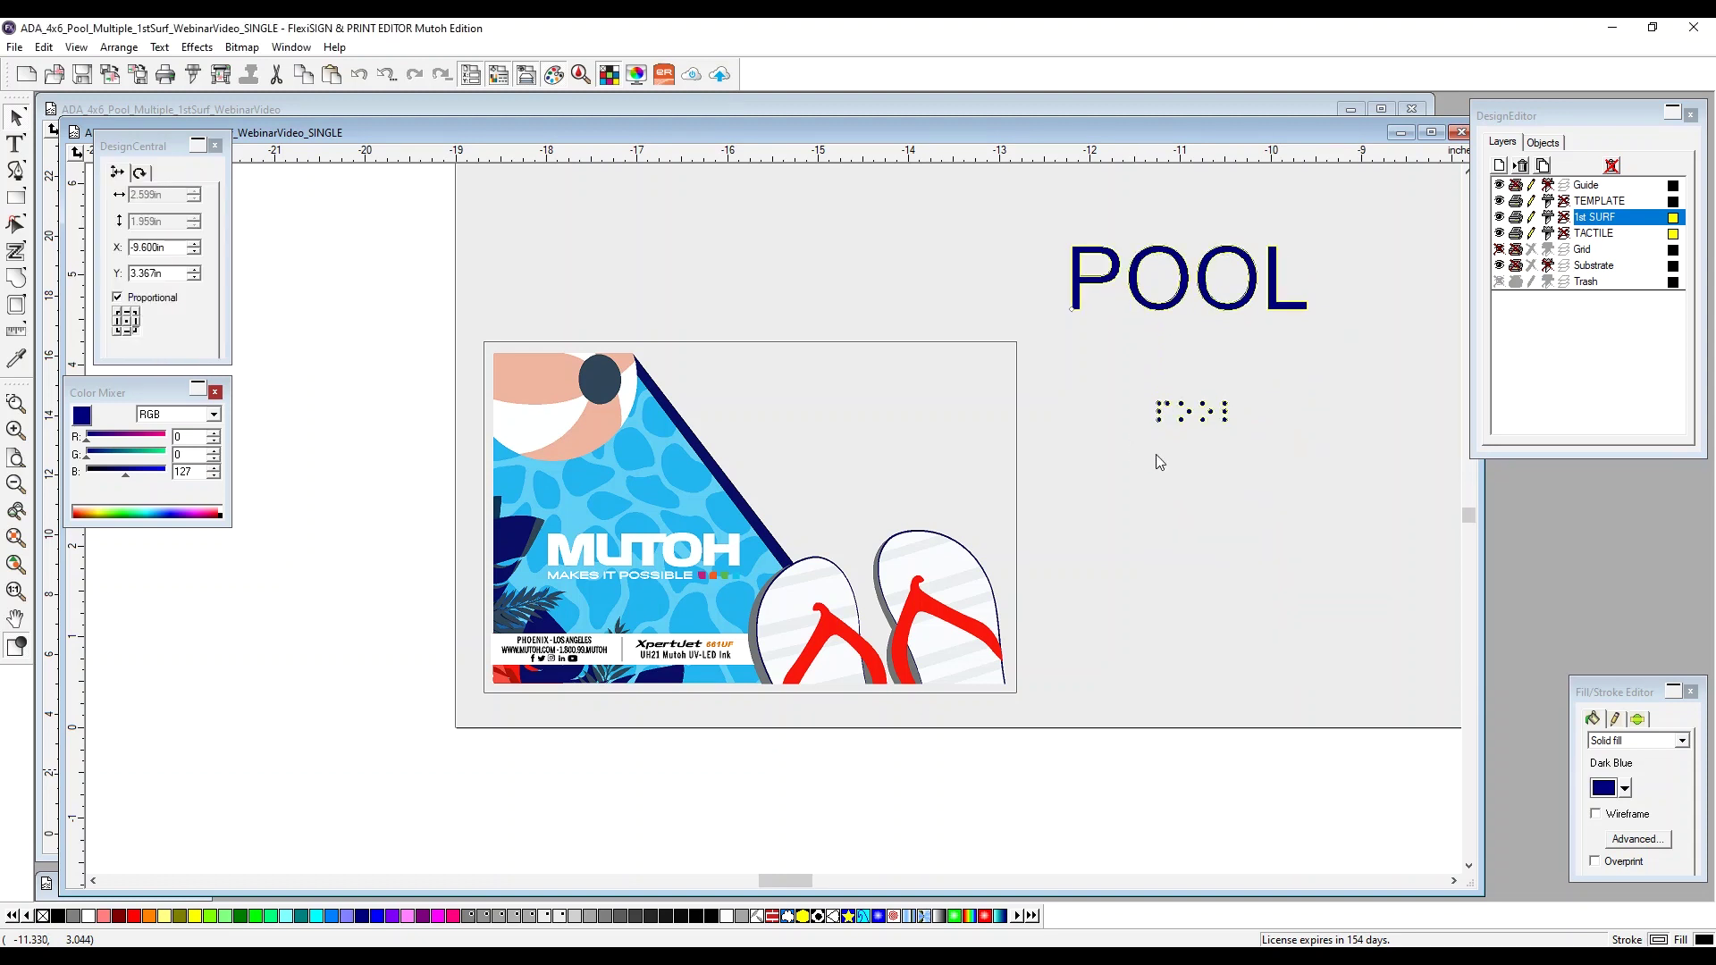
pyautogui.click(121, 47)
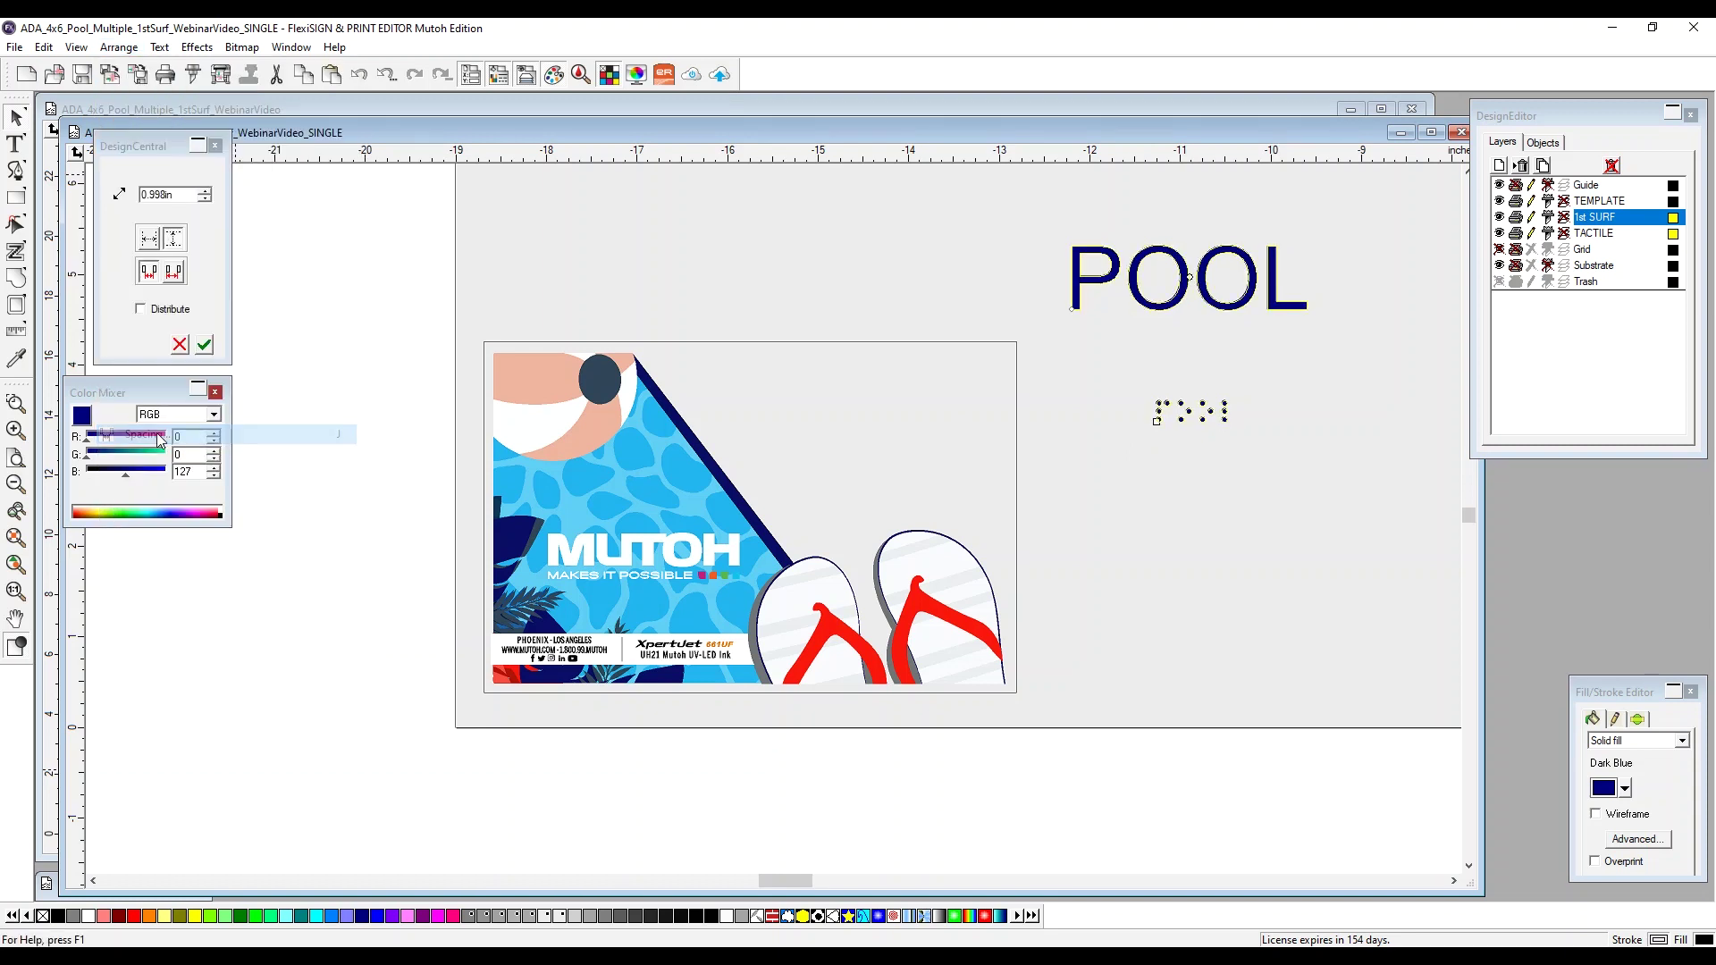
pyautogui.moveTo(161, 438); pyautogui.dragTo(163, 439)
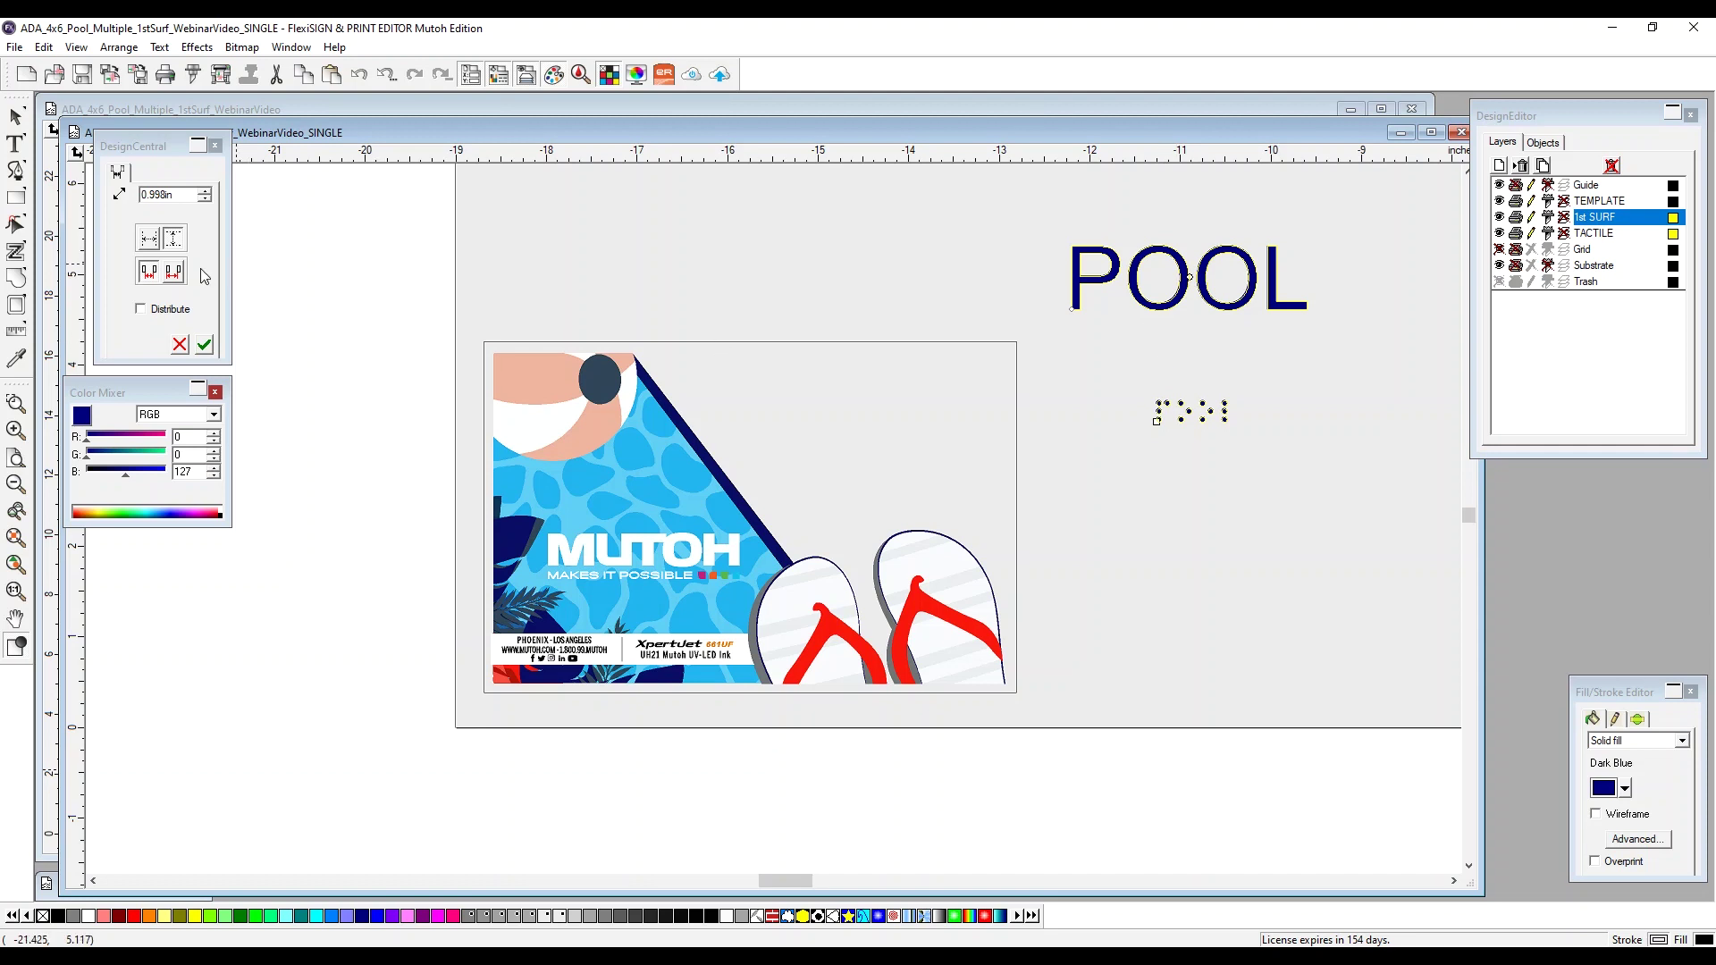
pyautogui.doubleClick(184, 195)
pyautogui.press('BackSpace')
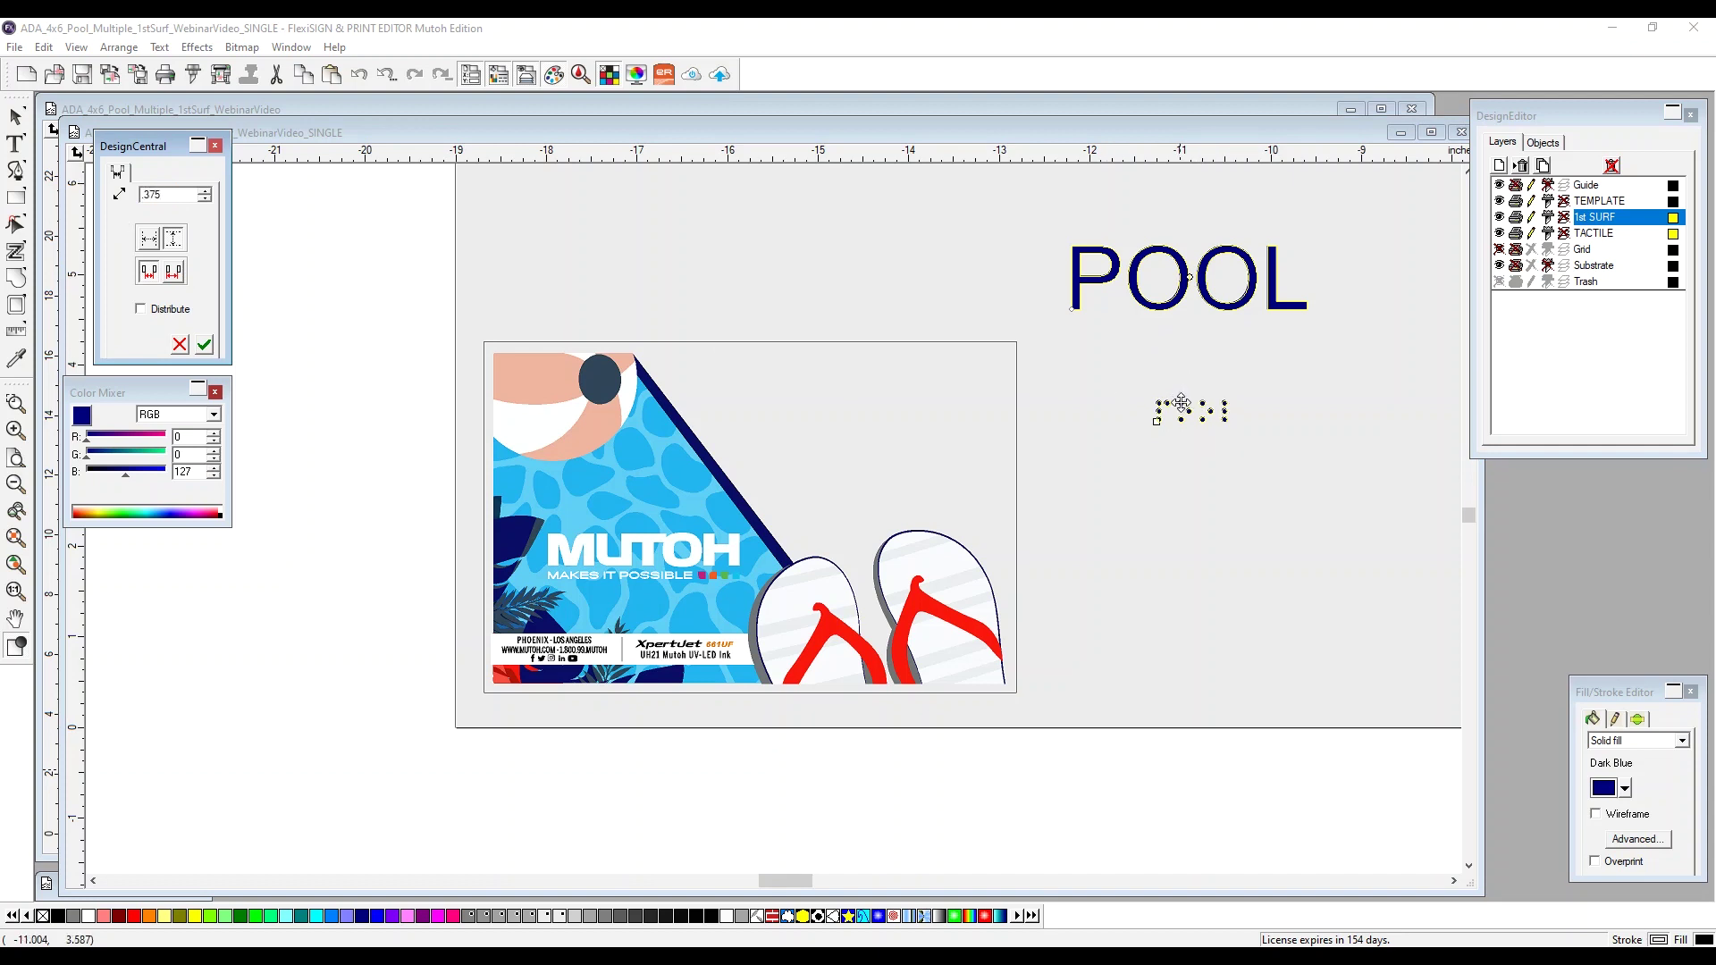
pyautogui.write('.375')
pyautogui.press('Return')
pyautogui.click(204, 343)
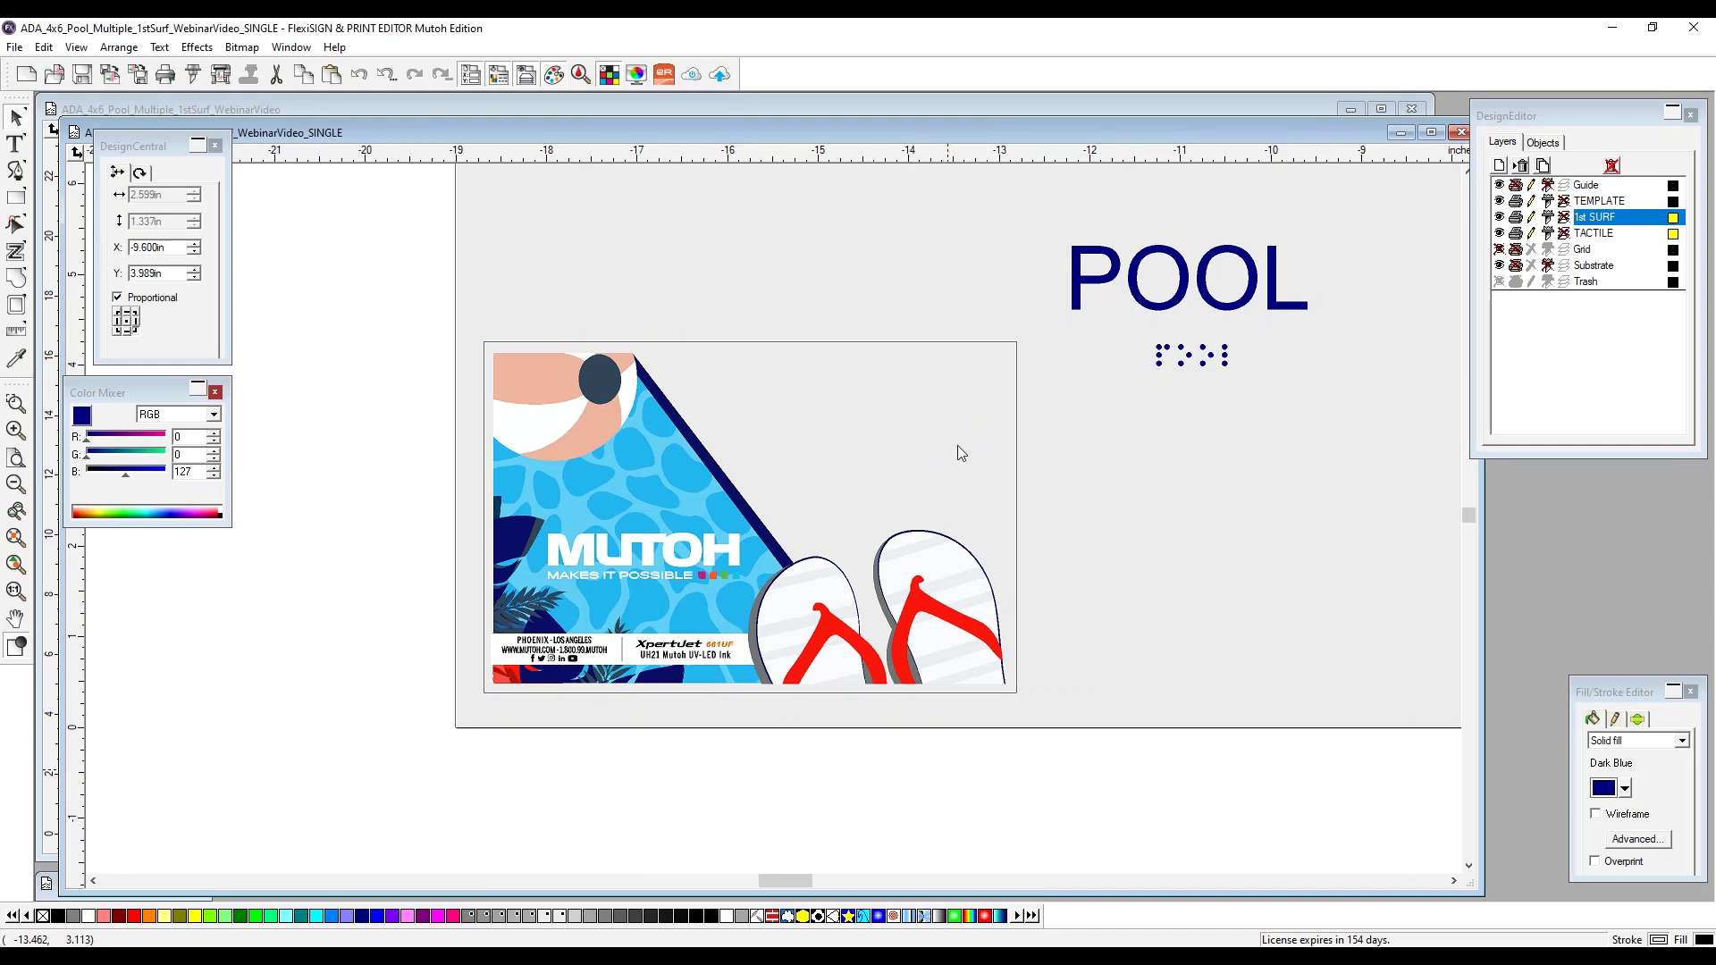
# Step: Right-align the braille dots with the right edge of the POOL text
pyautogui.moveTo(1321, 258); pyautogui.dragTo(1135, 396)
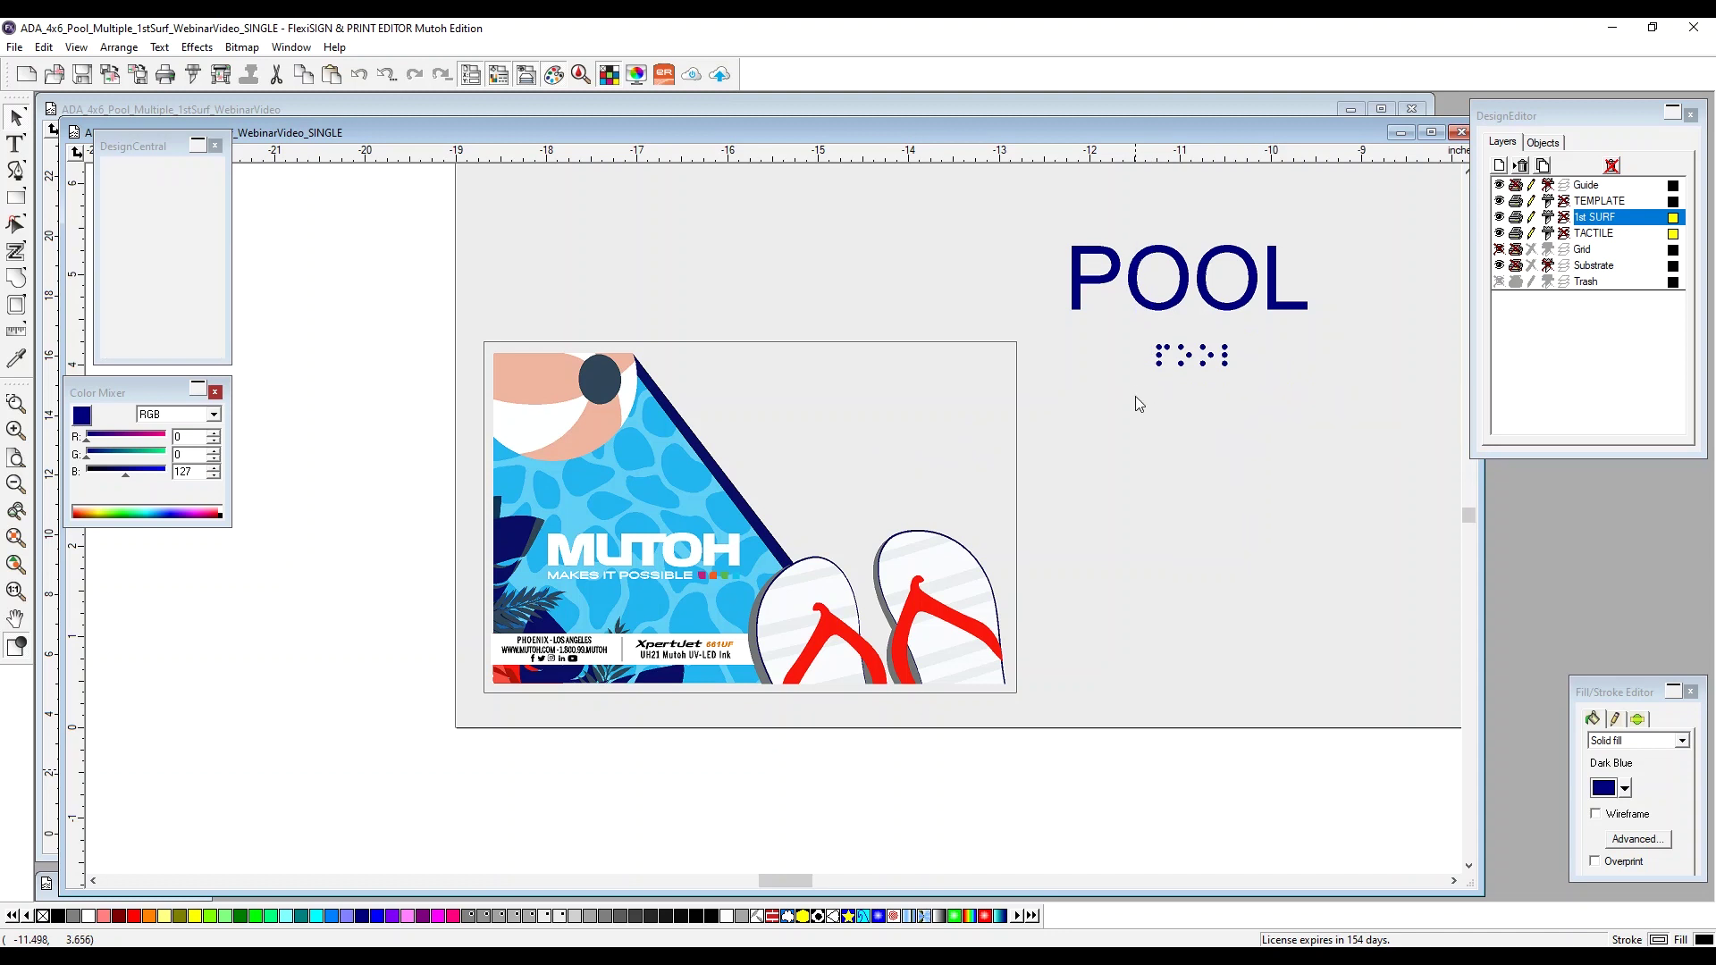
pyautogui.click(119, 47)
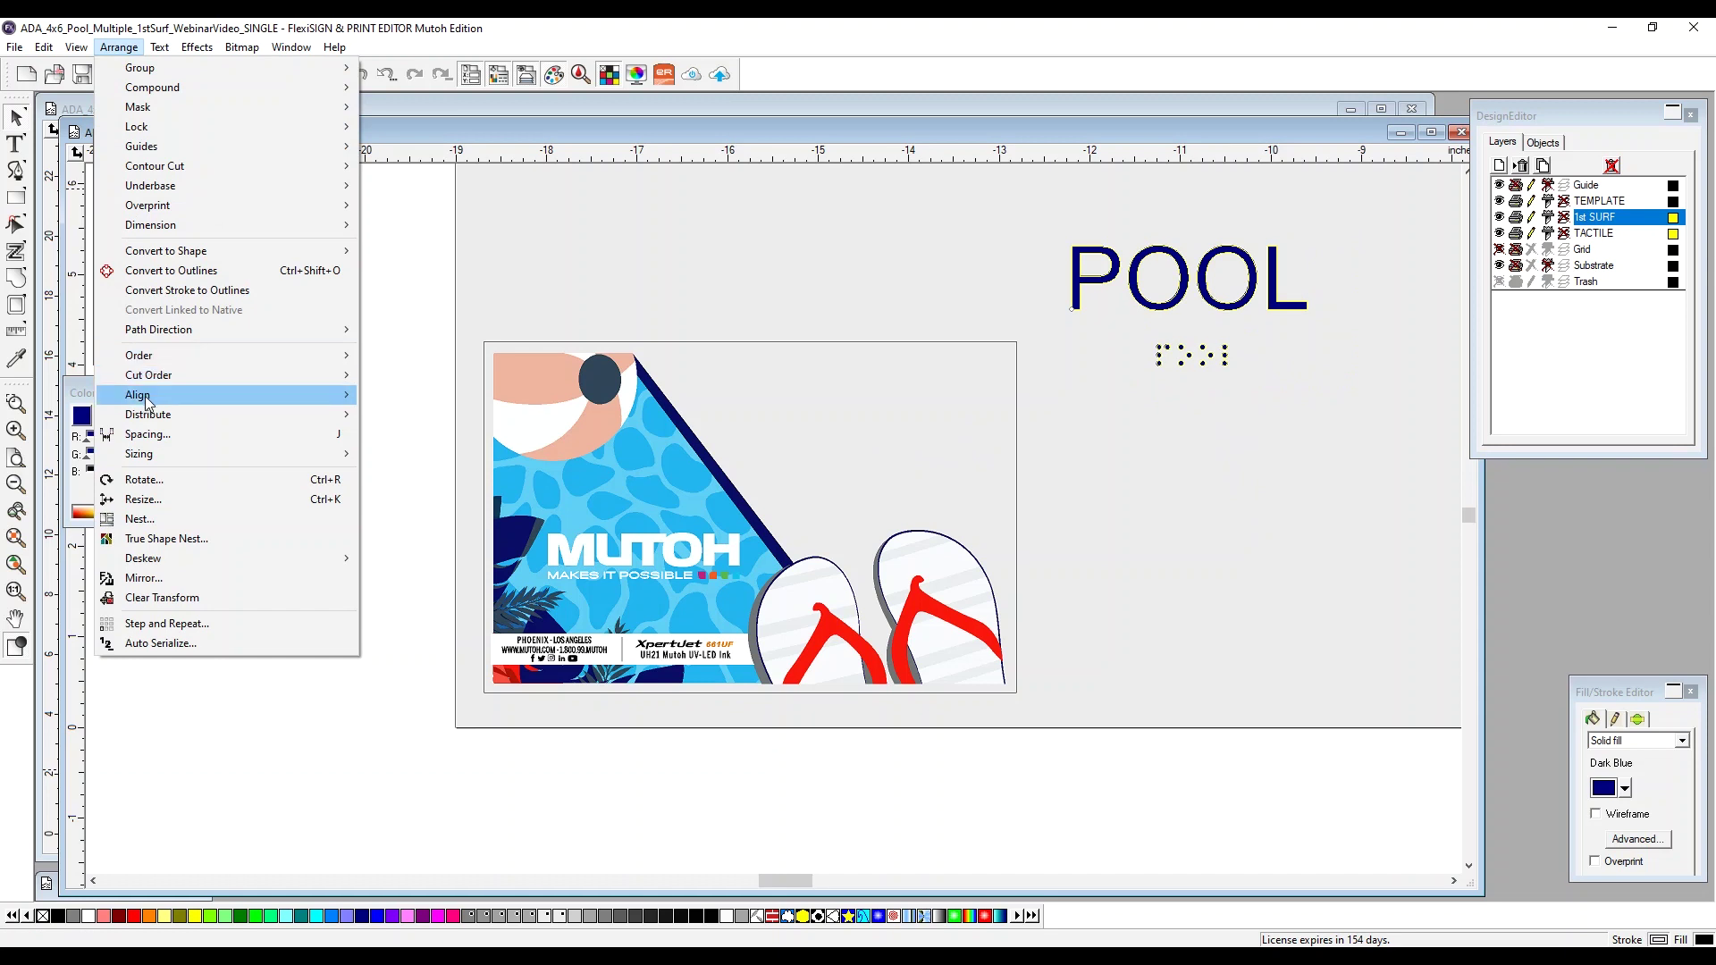
pyautogui.moveTo(147, 401)
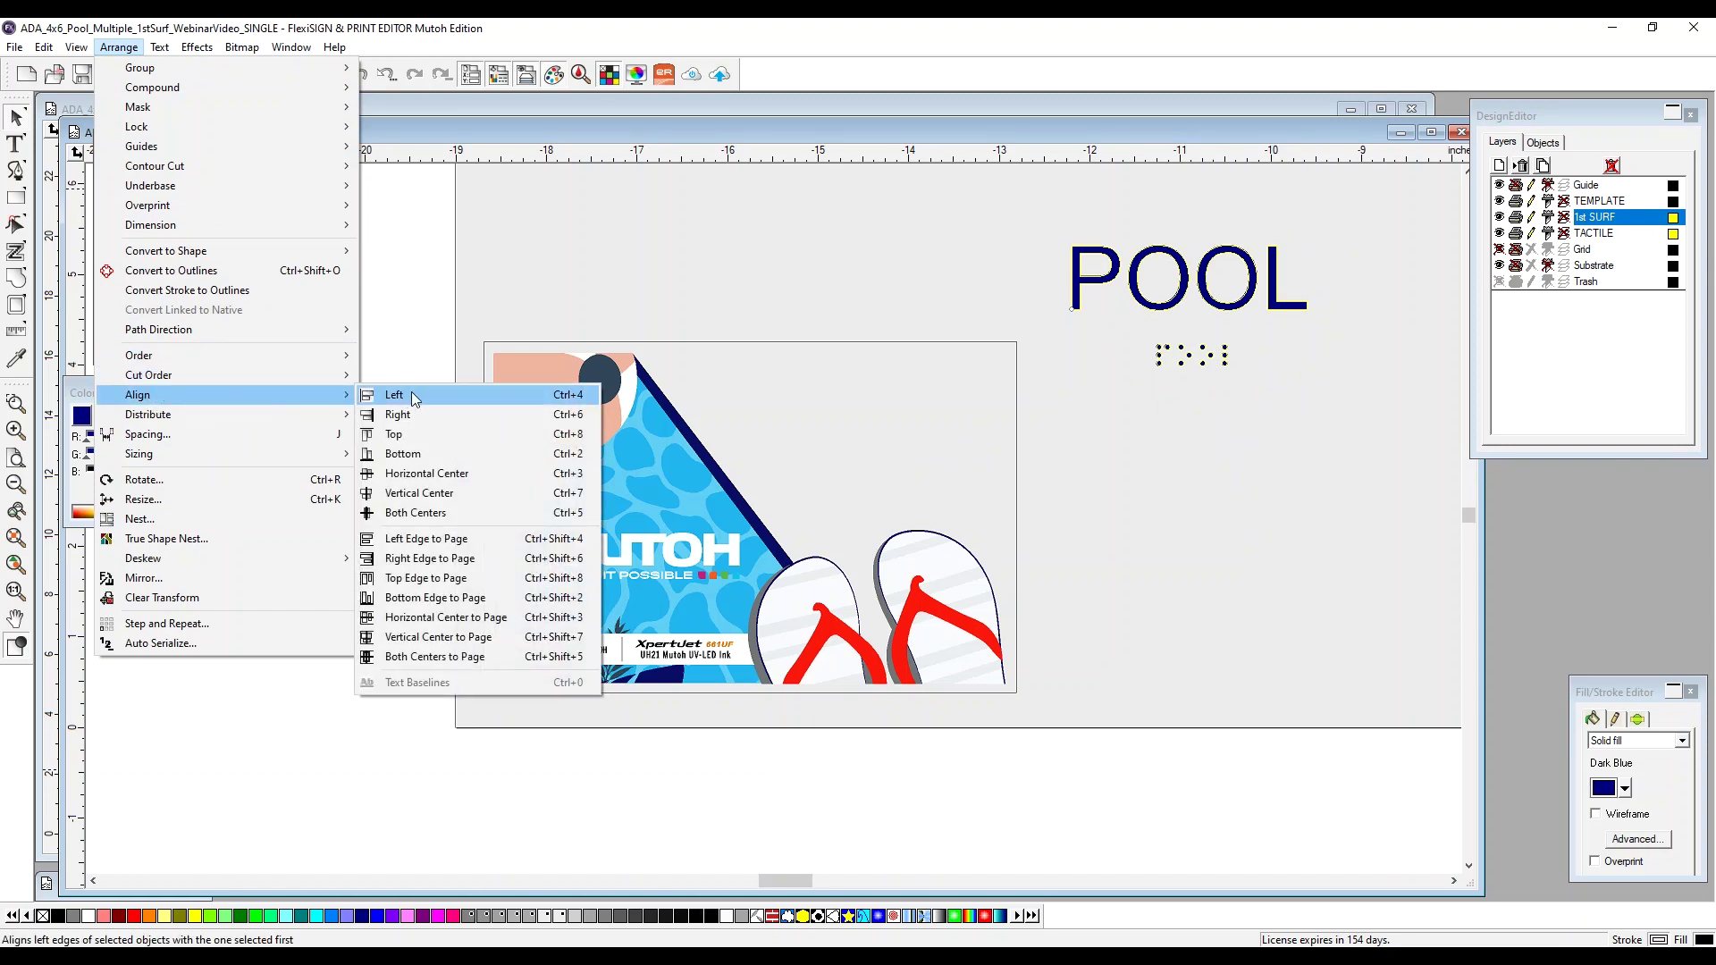
pyautogui.click(397, 414)
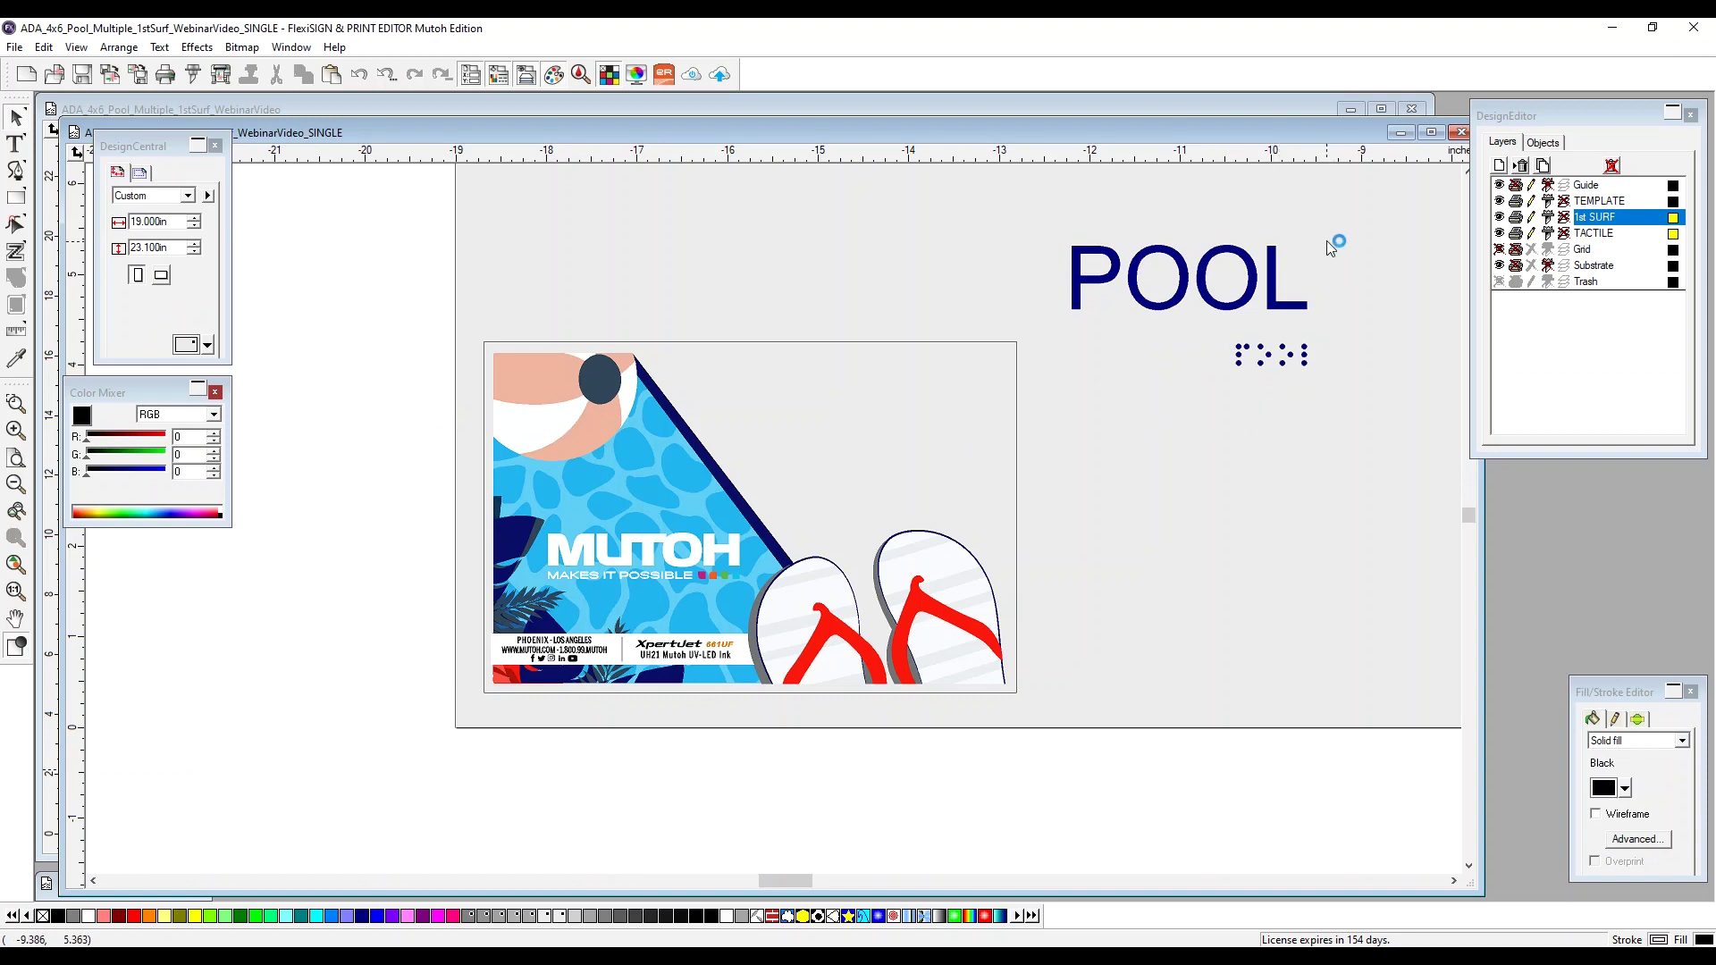
pyautogui.moveTo(1337, 223); pyautogui.dragTo(1053, 395)
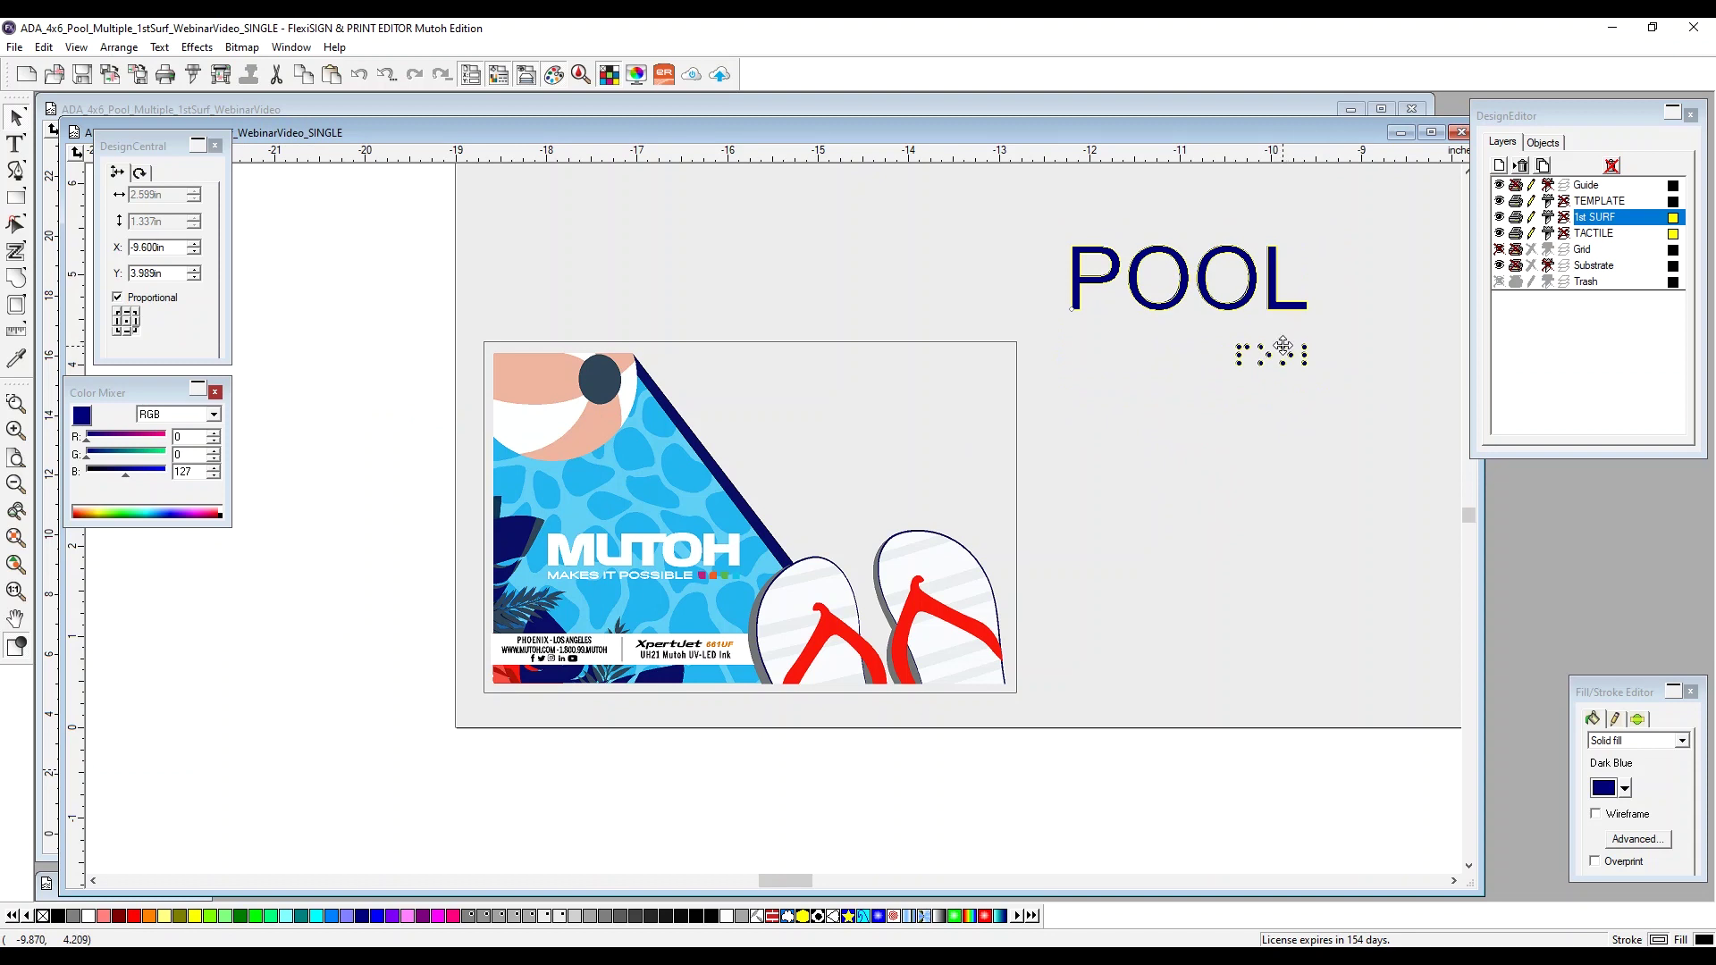
# Step: Drop a duplicate of the POOL heading and braille pair directly below the original
pyautogui.click(1346, 446)
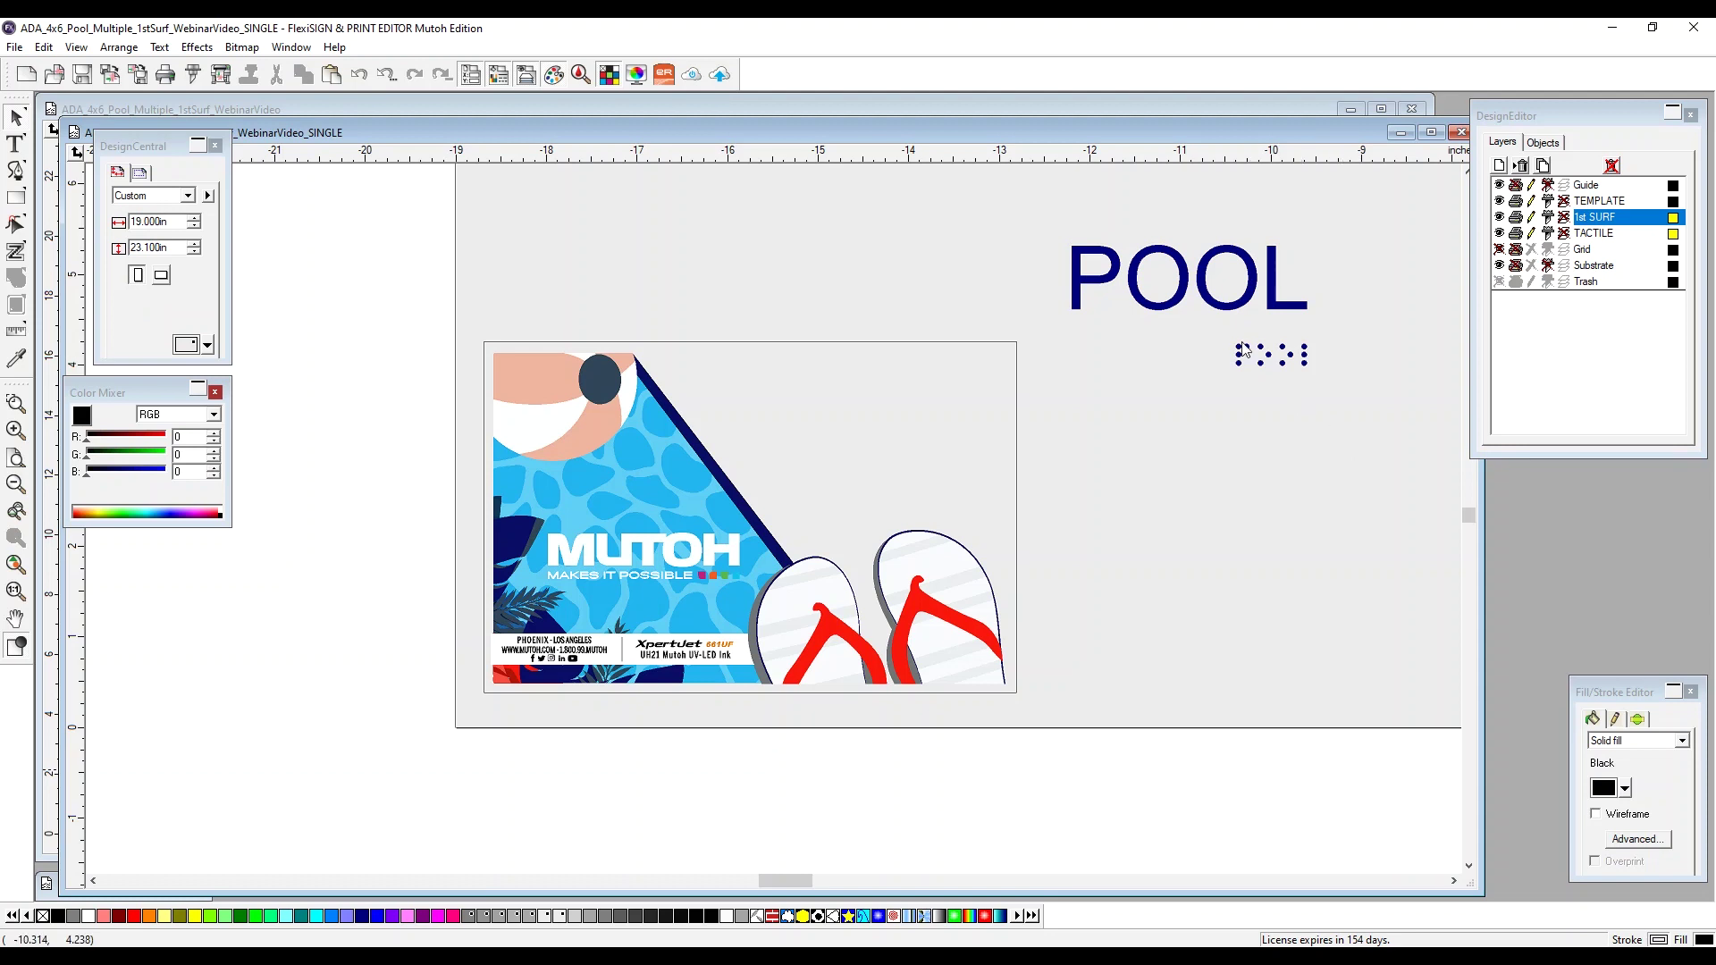
pyautogui.click(1232, 309)
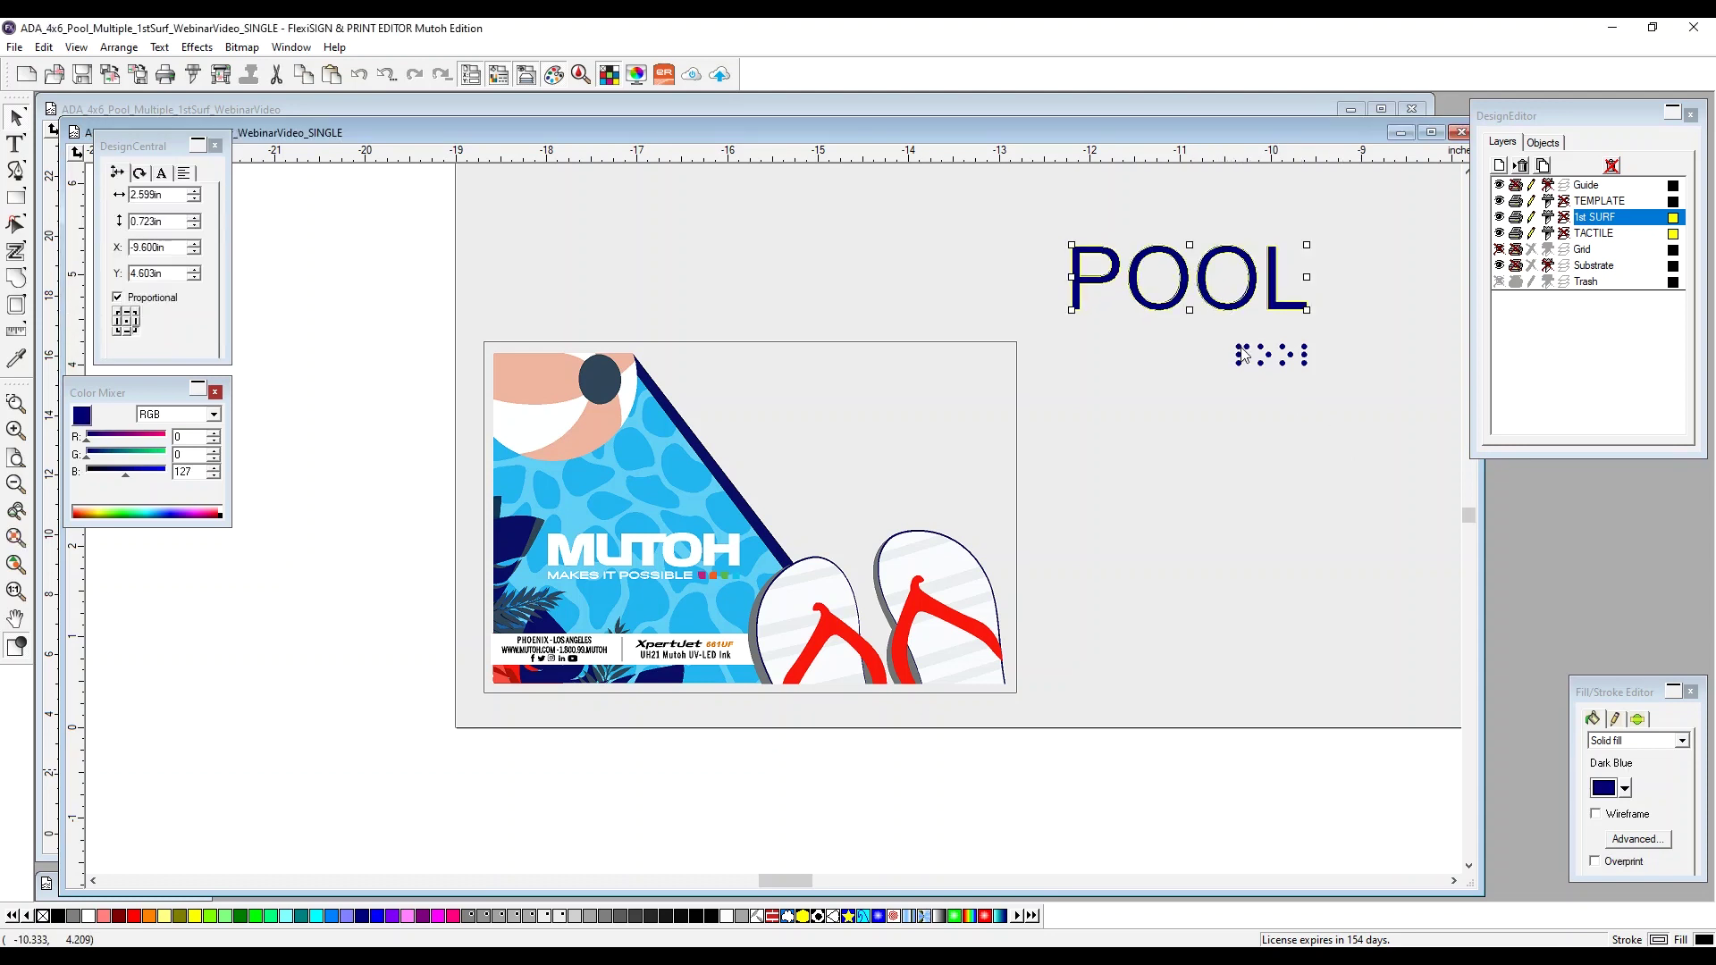
pyautogui.click(1253, 422)
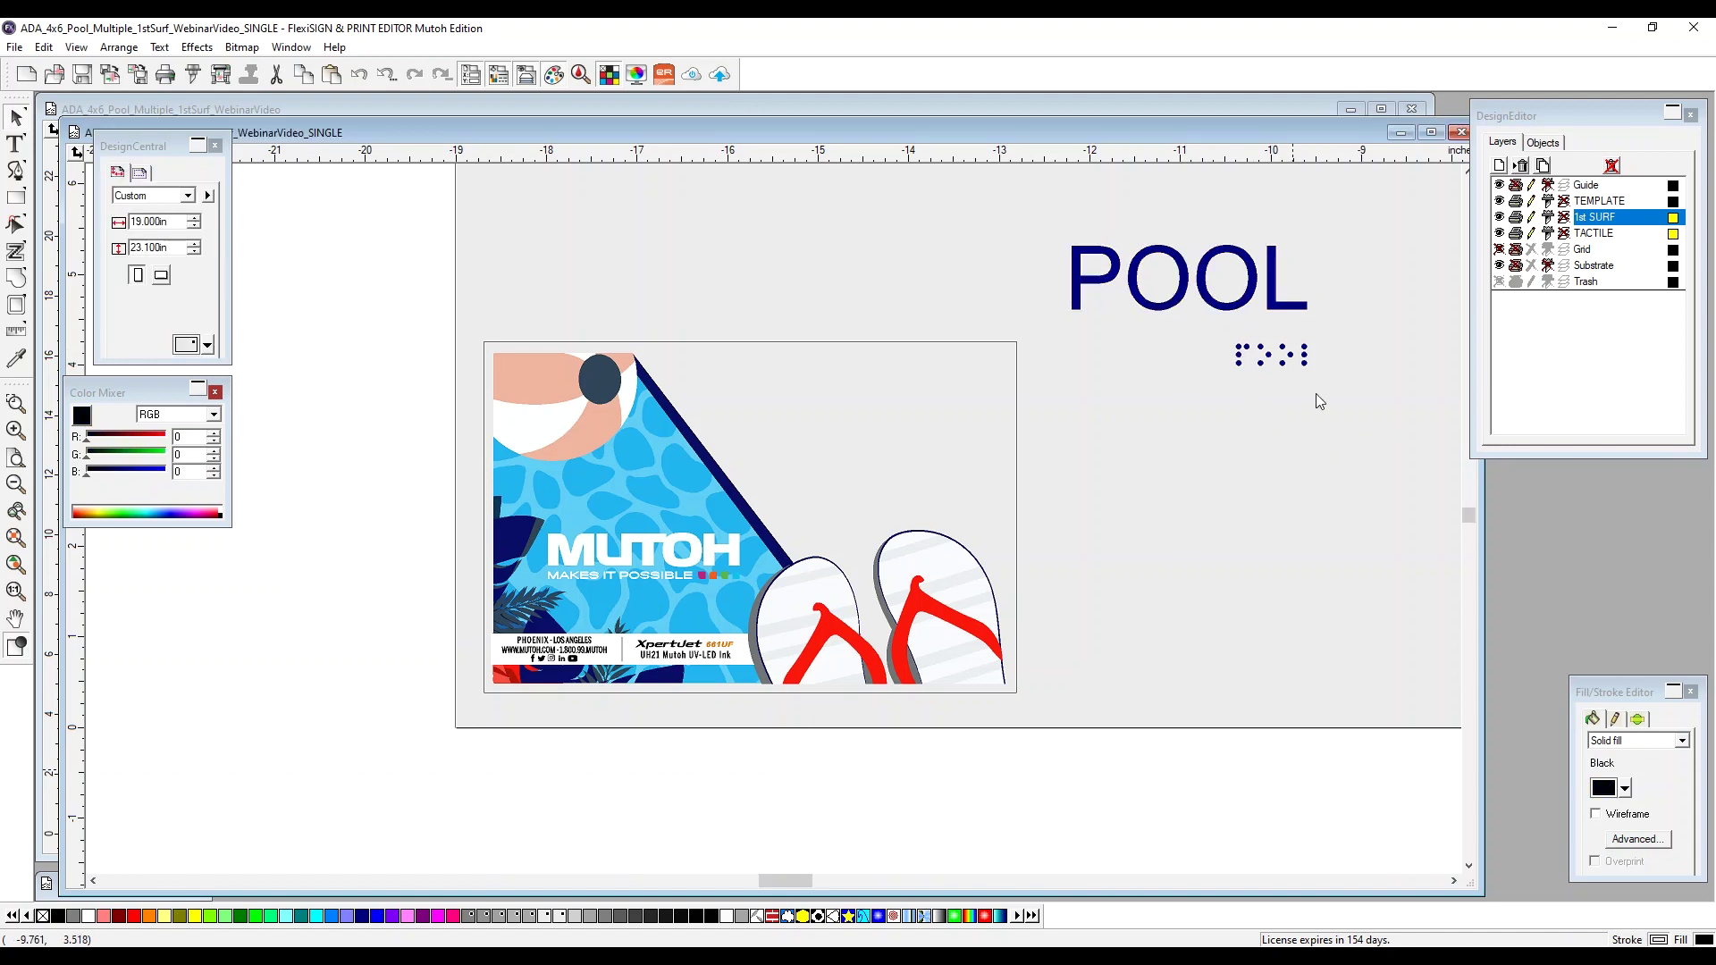
pyautogui.moveTo(1352, 260); pyautogui.dragTo(1049, 413)
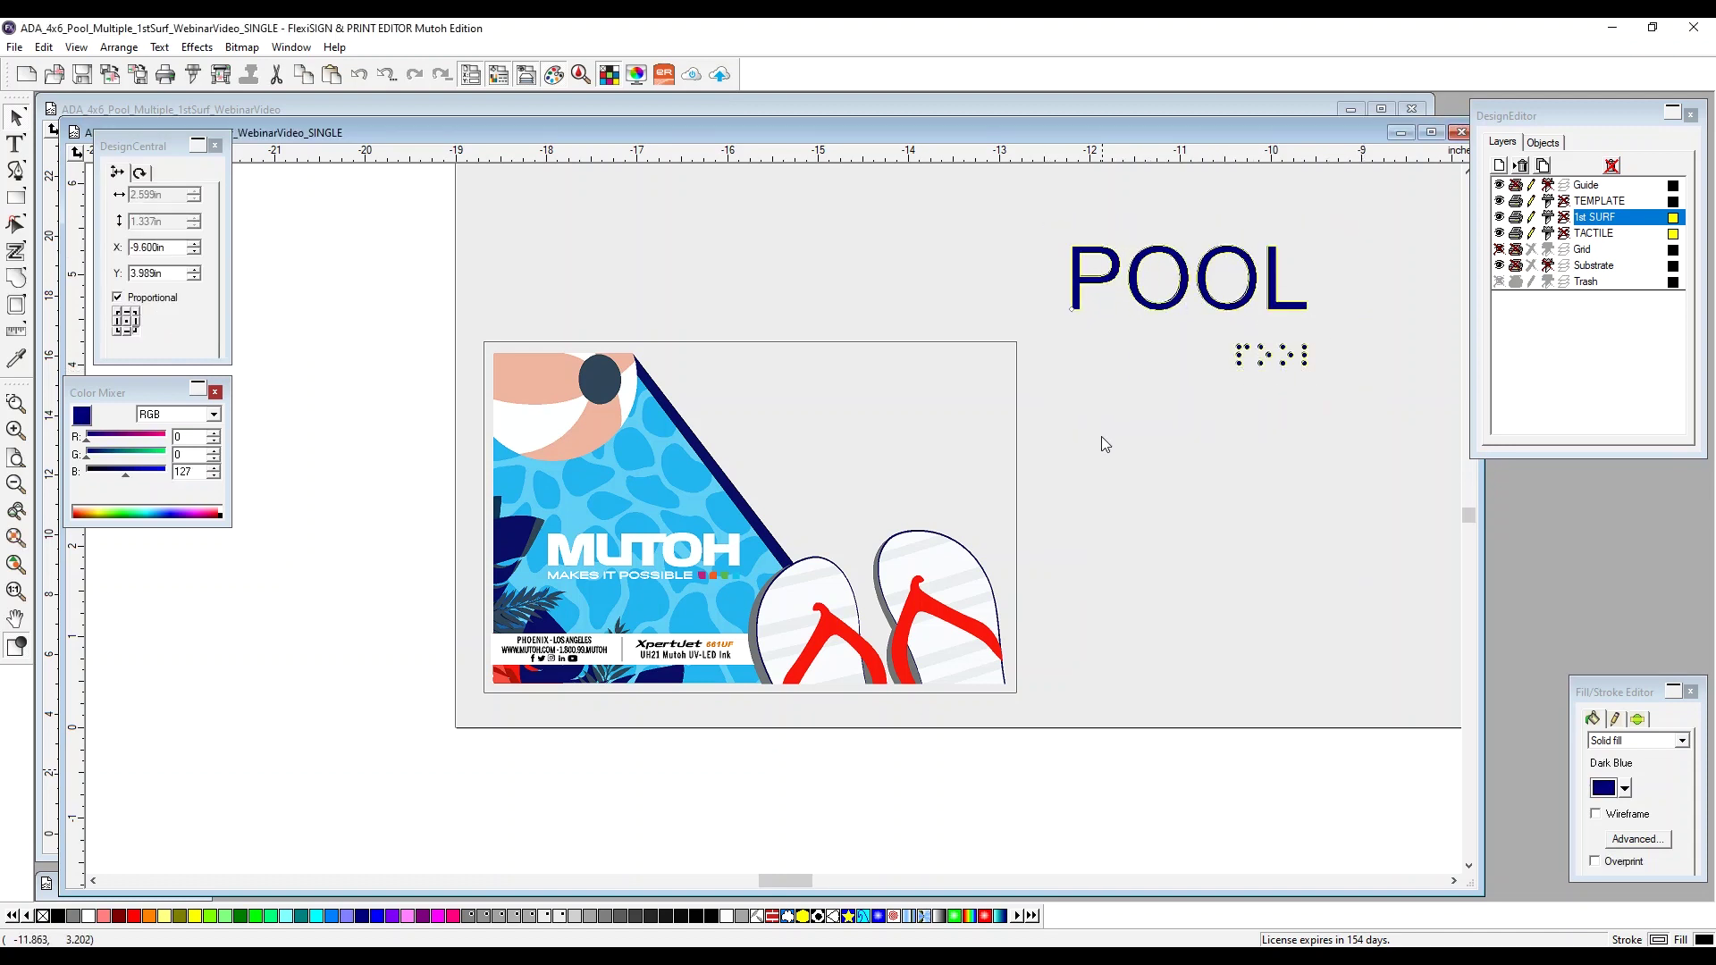
pyautogui.moveTo(1040, 406); pyautogui.dragTo(1075, 403)
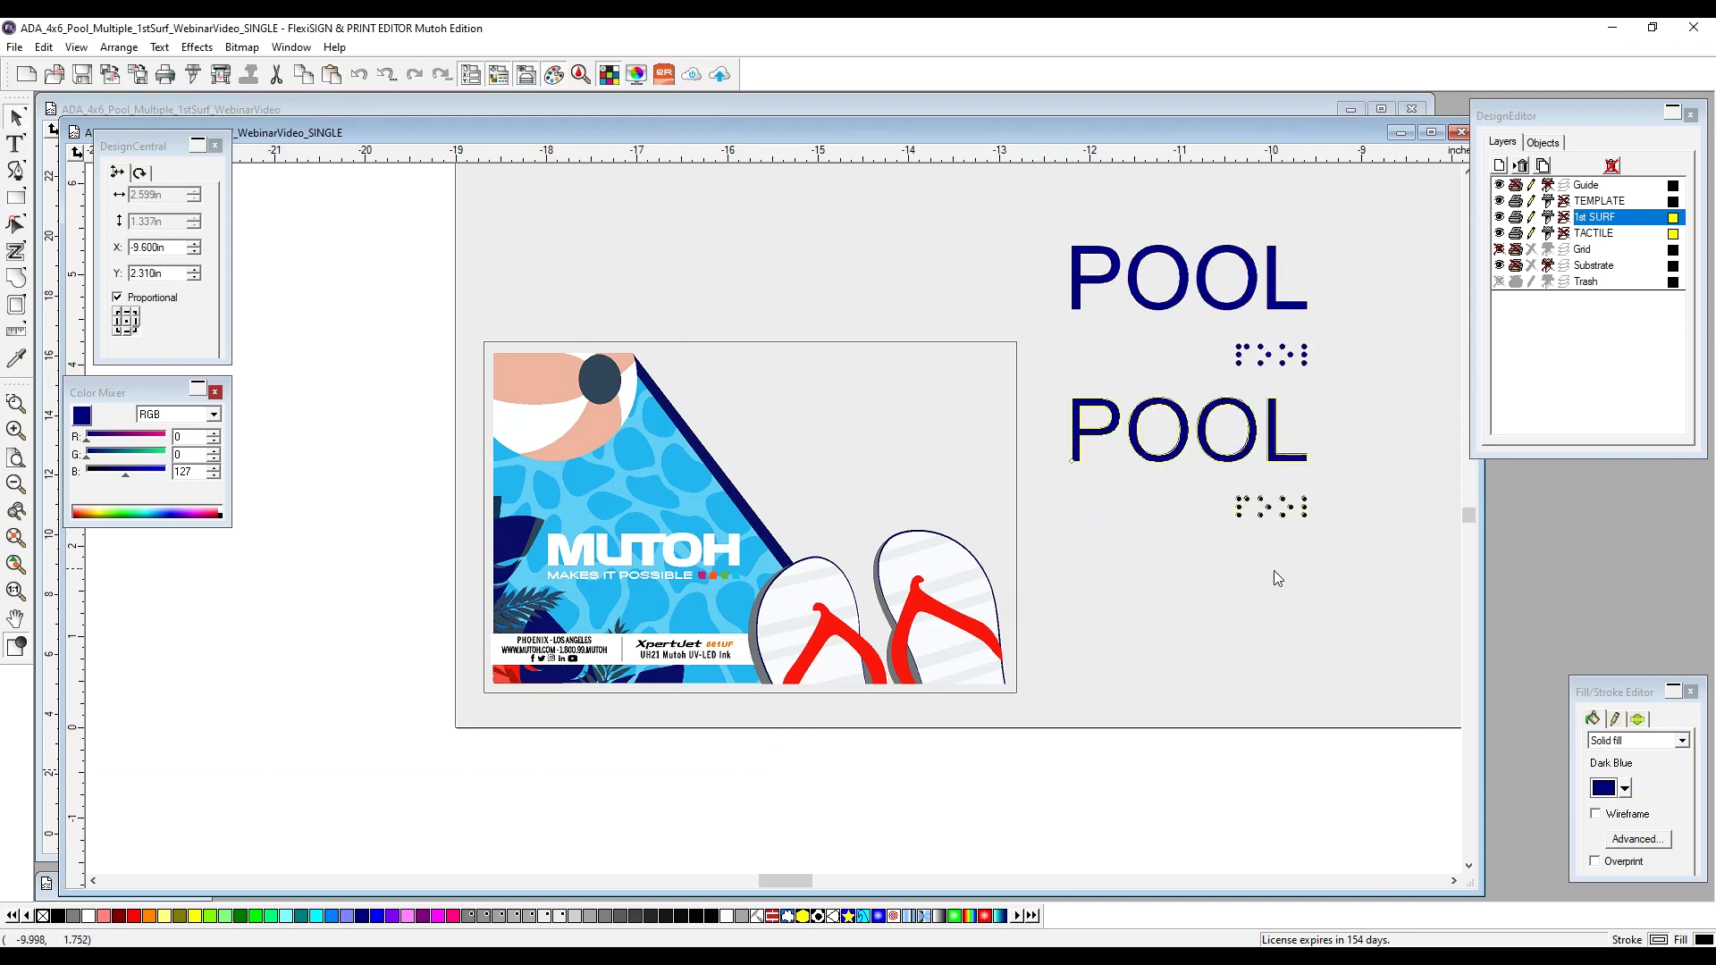
pyautogui.click(1303, 588)
pyautogui.click(1188, 476)
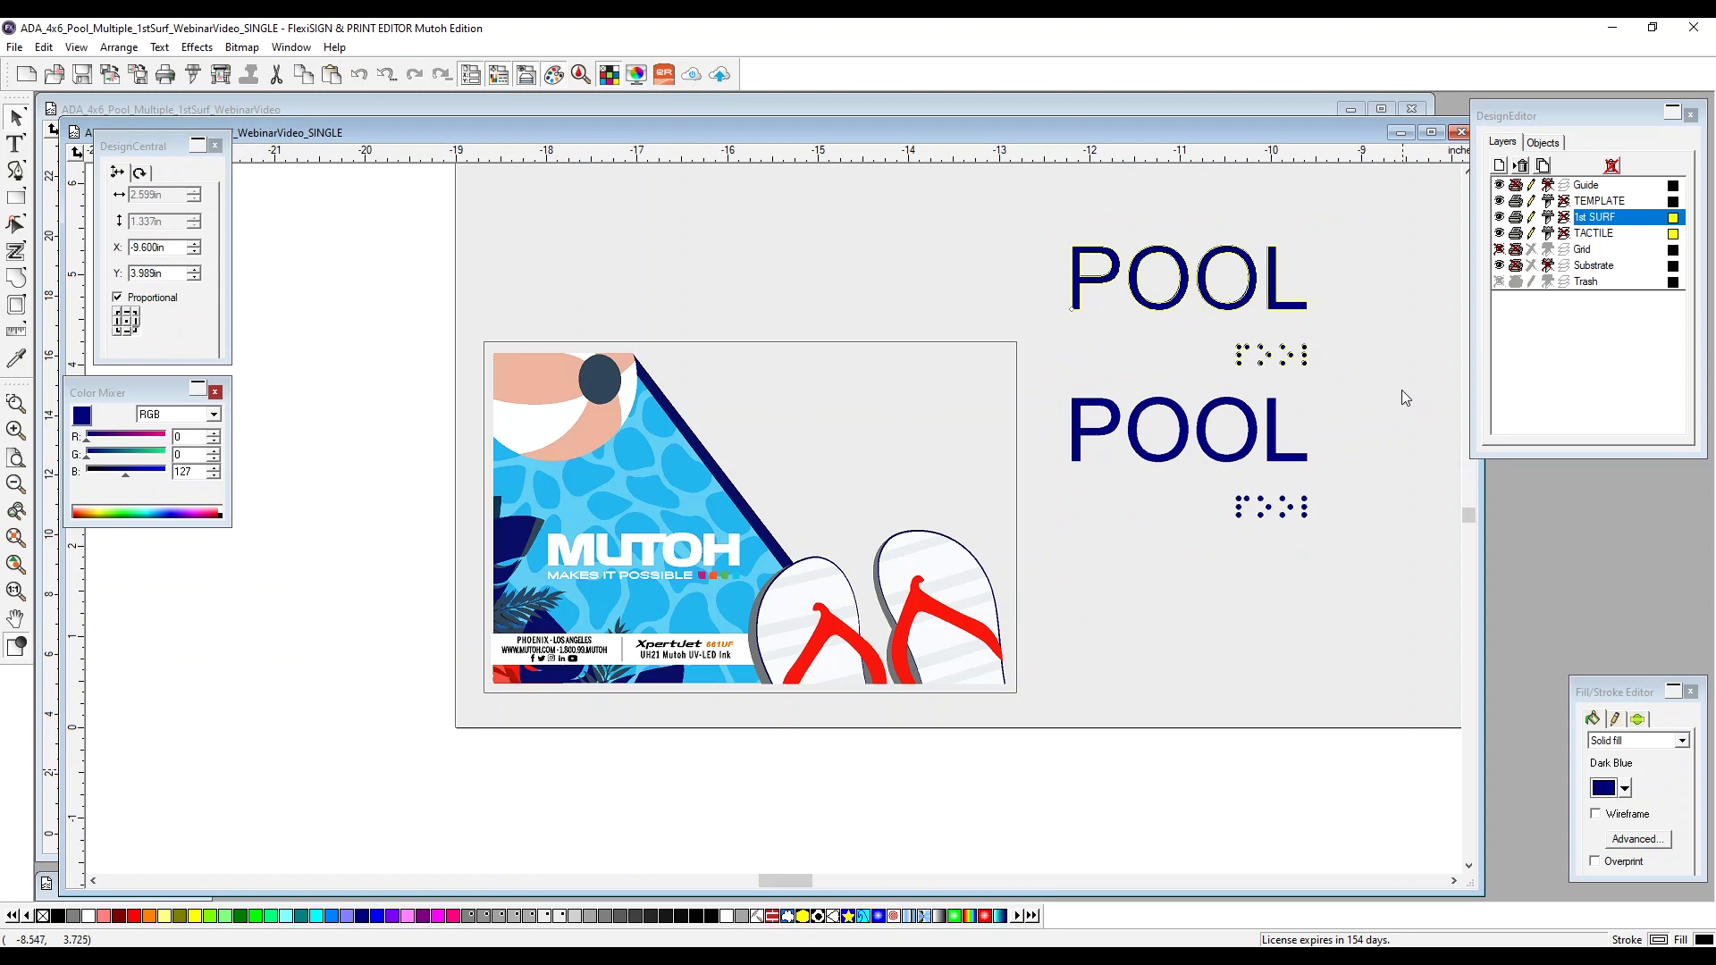
pyautogui.click(1186, 478)
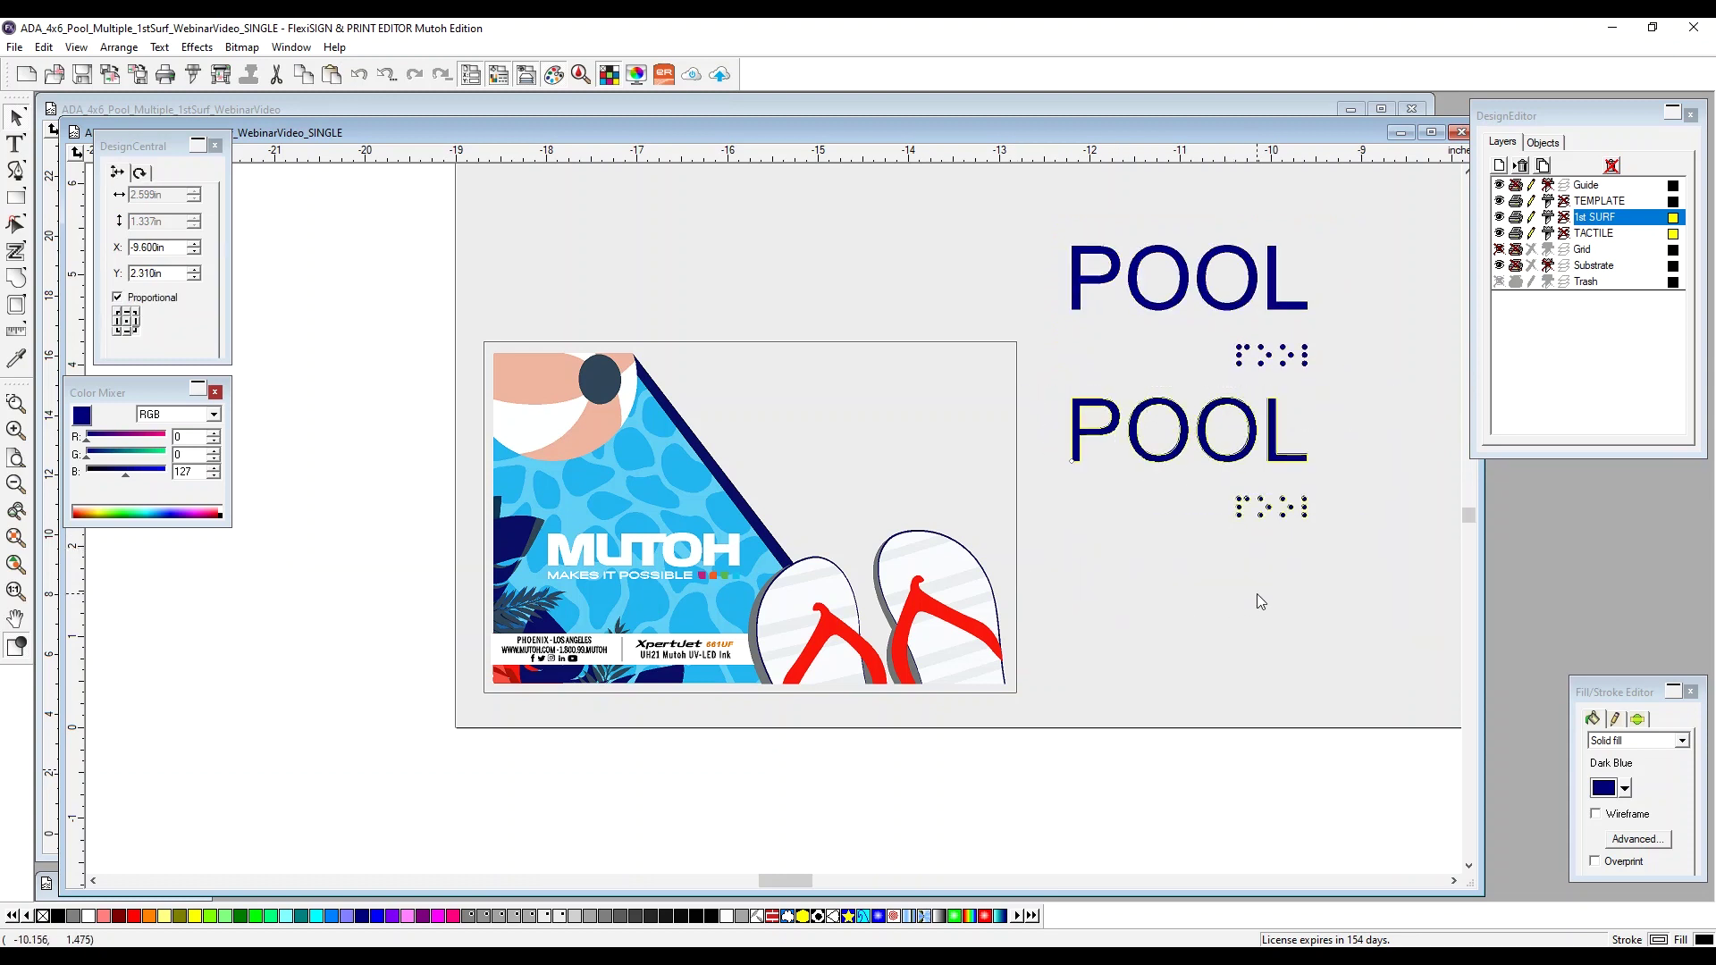
# Step: Show the Objects list by layer and expand 1st SURF to list its objects
pyautogui.click(1271, 488)
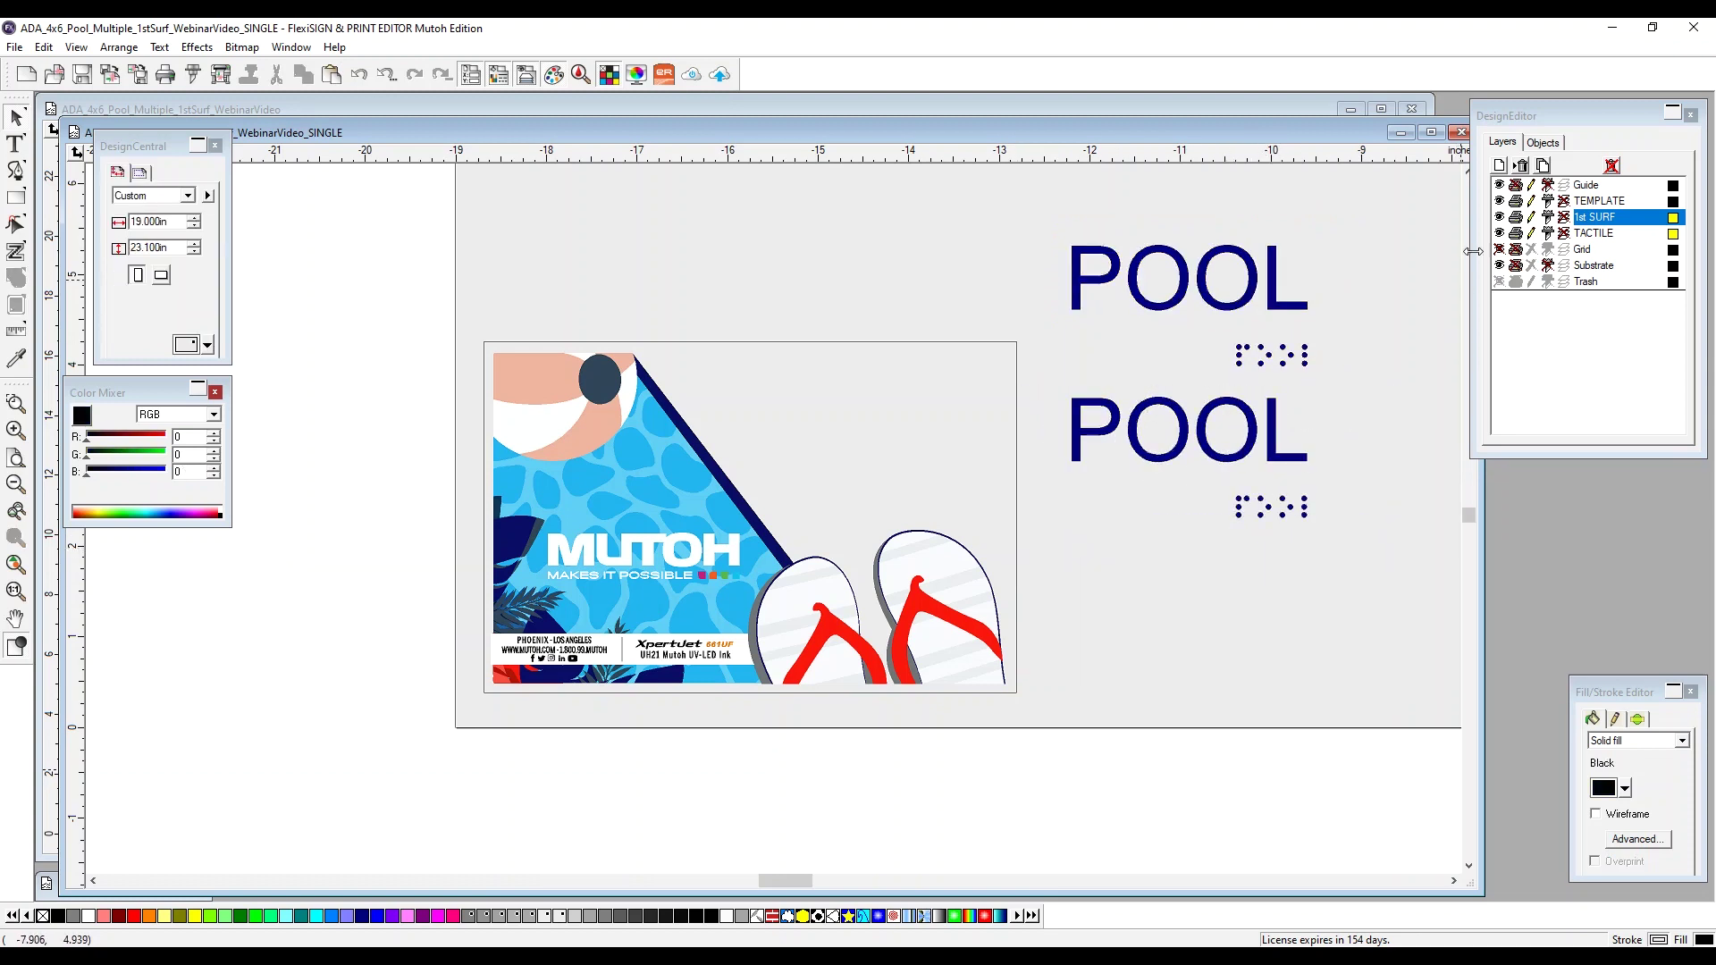
pyautogui.click(1543, 144)
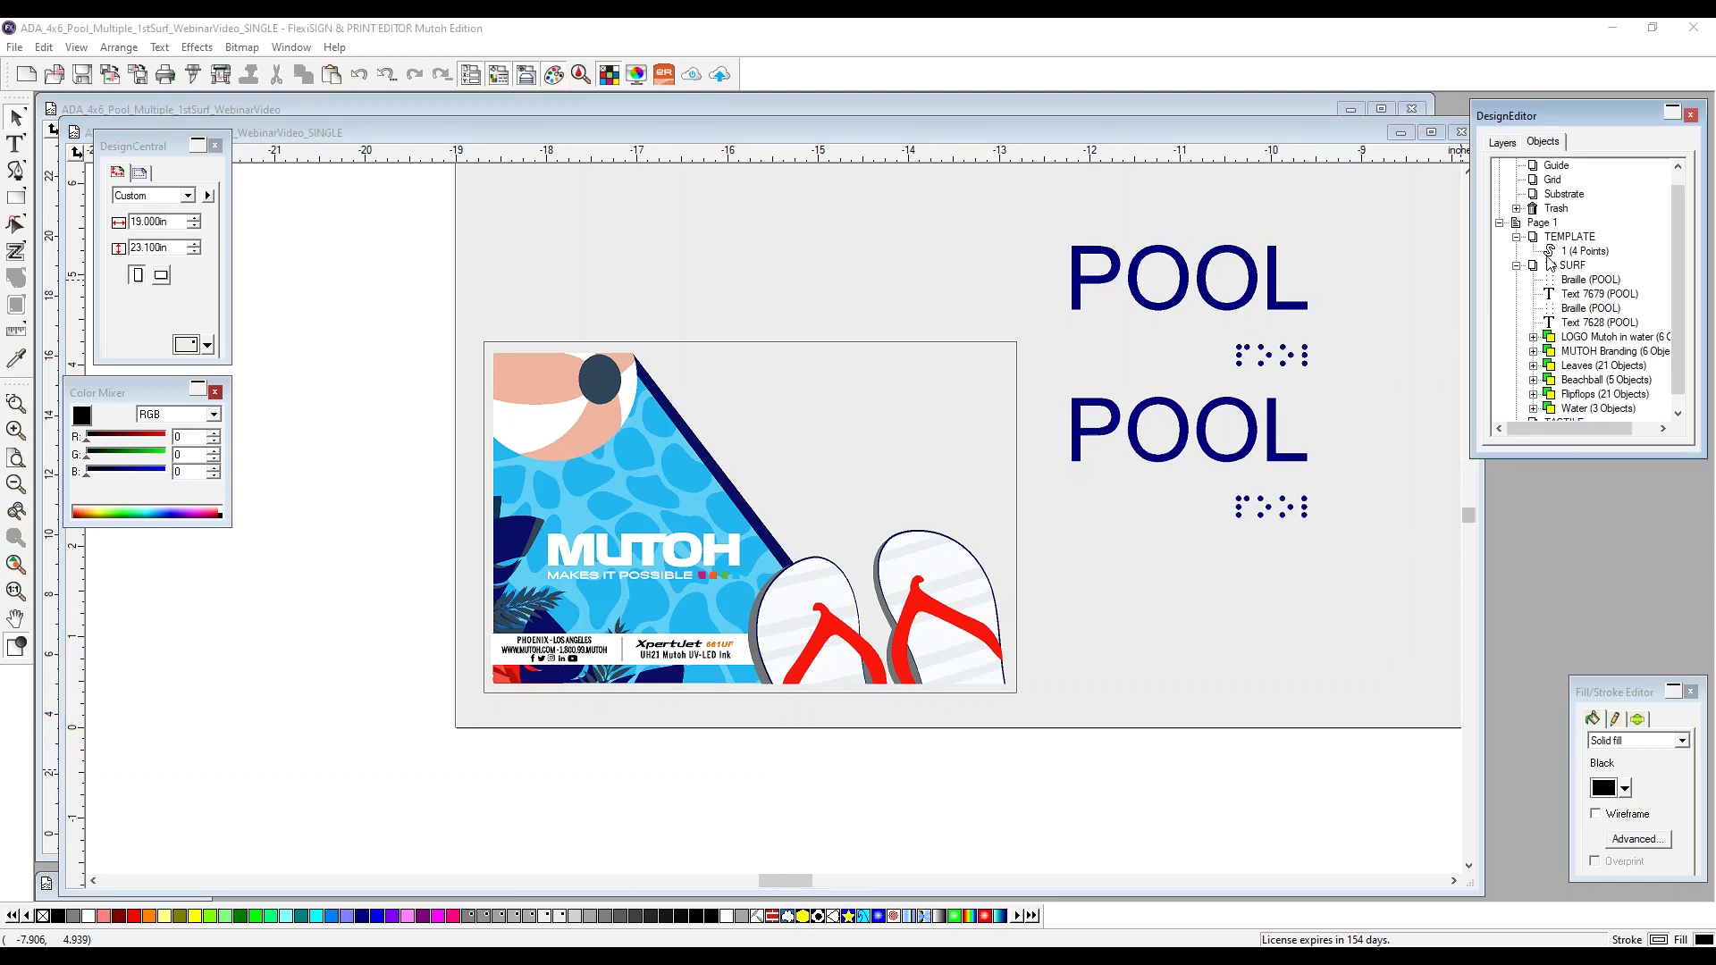
pyautogui.click(1517, 237)
pyautogui.click(1516, 251)
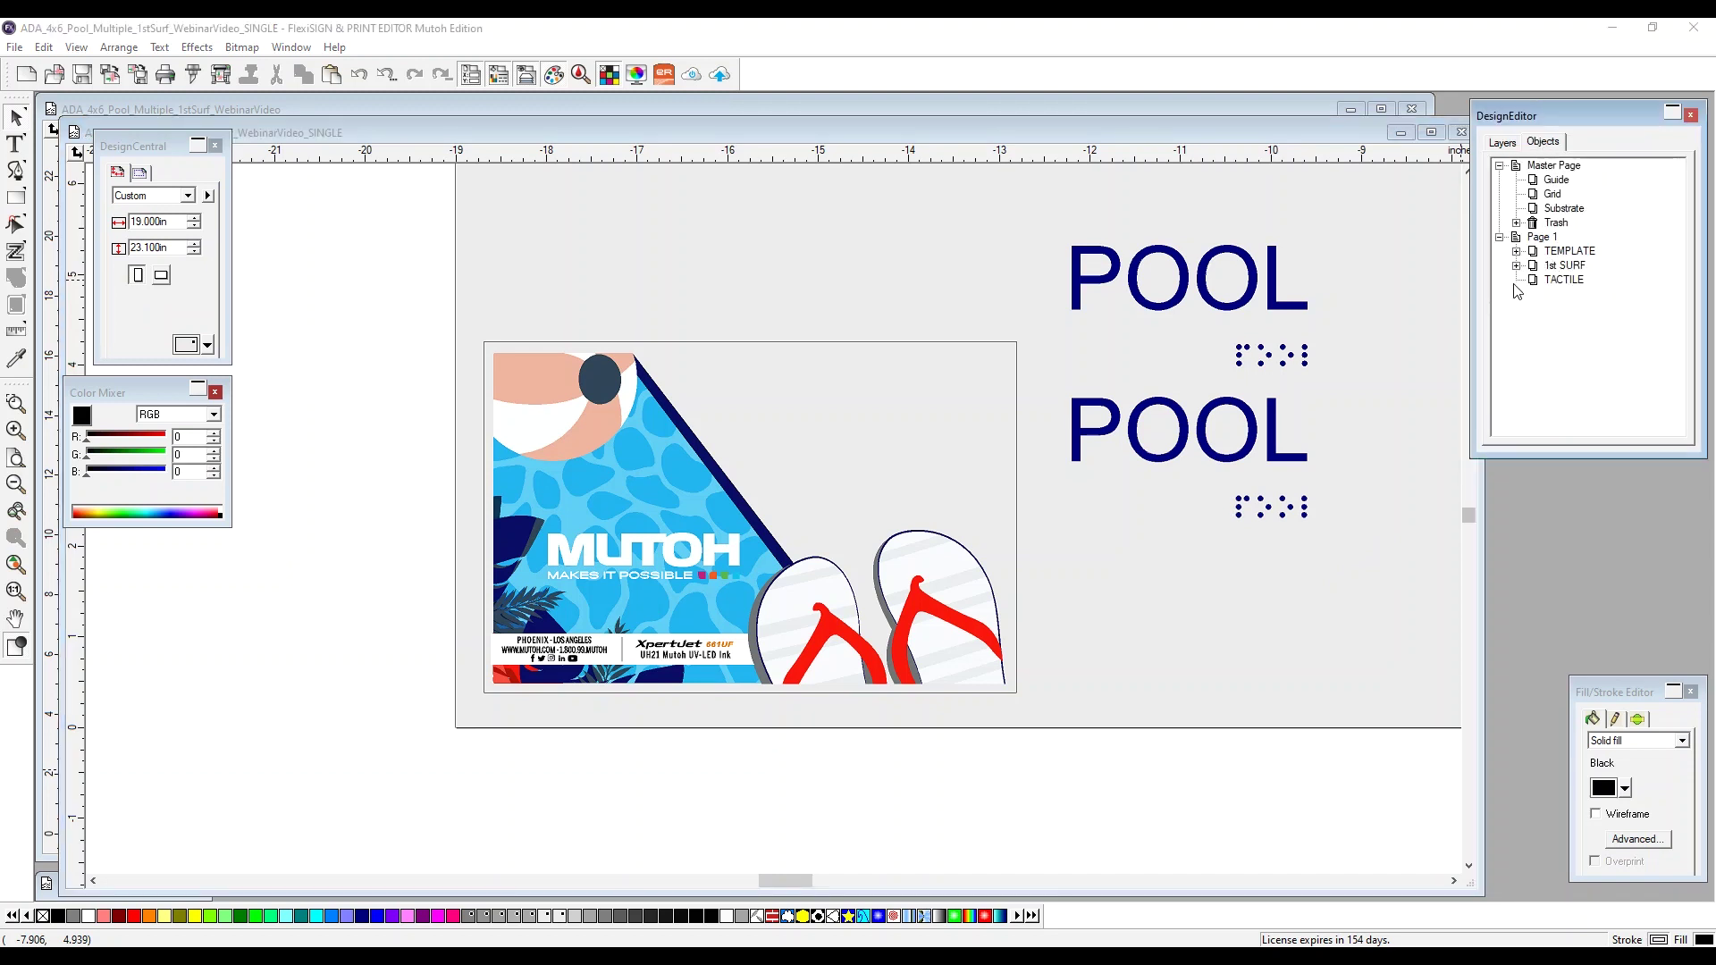
pyautogui.click(1516, 251)
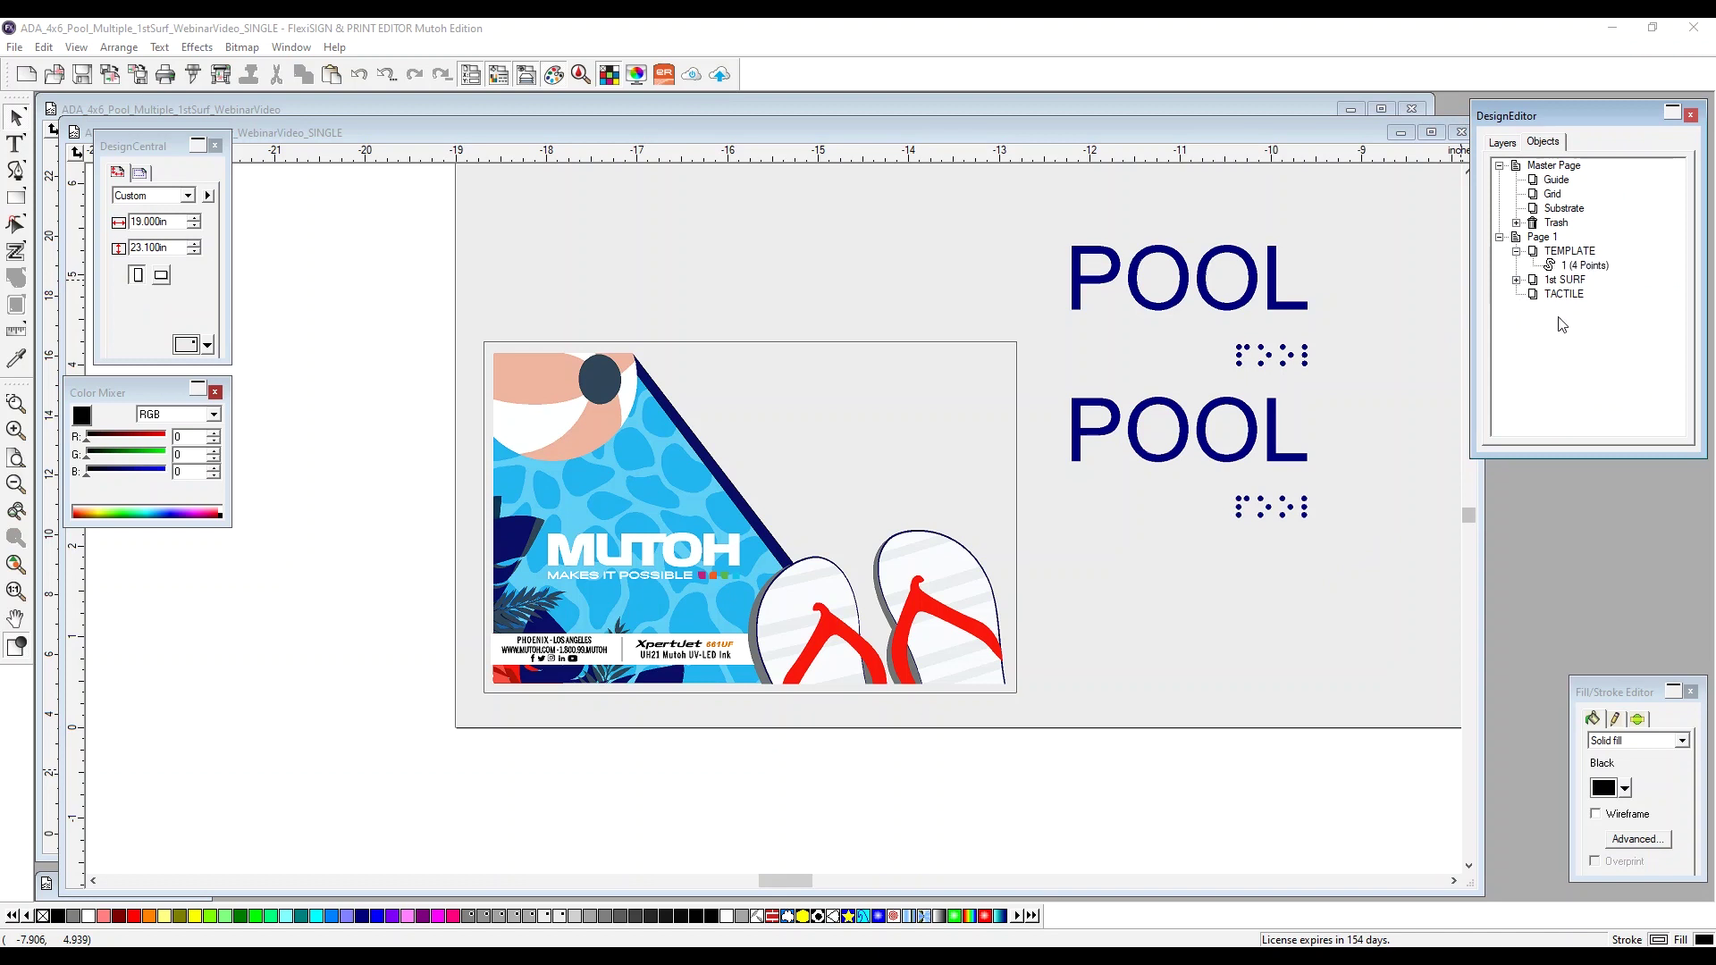
pyautogui.click(1518, 281)
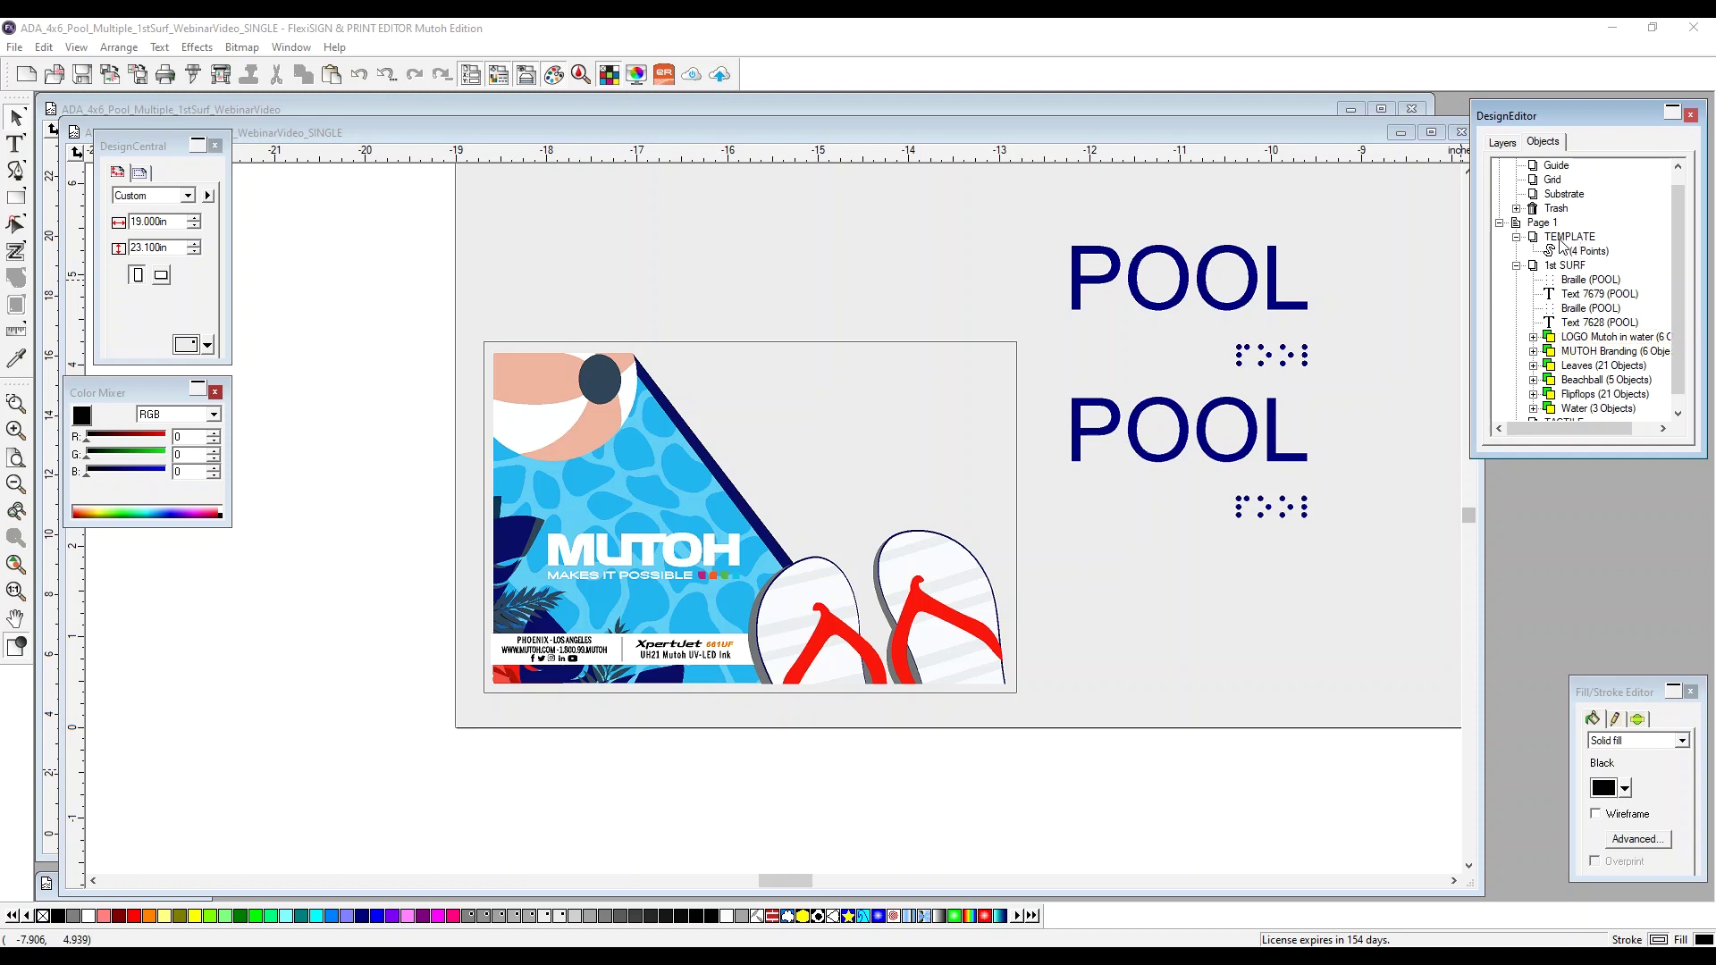
# Step: Move the lower POOL text and its braille into the TACTILE layer
pyautogui.click(1351, 395)
pyautogui.moveTo(1320, 427); pyautogui.dragTo(1048, 561)
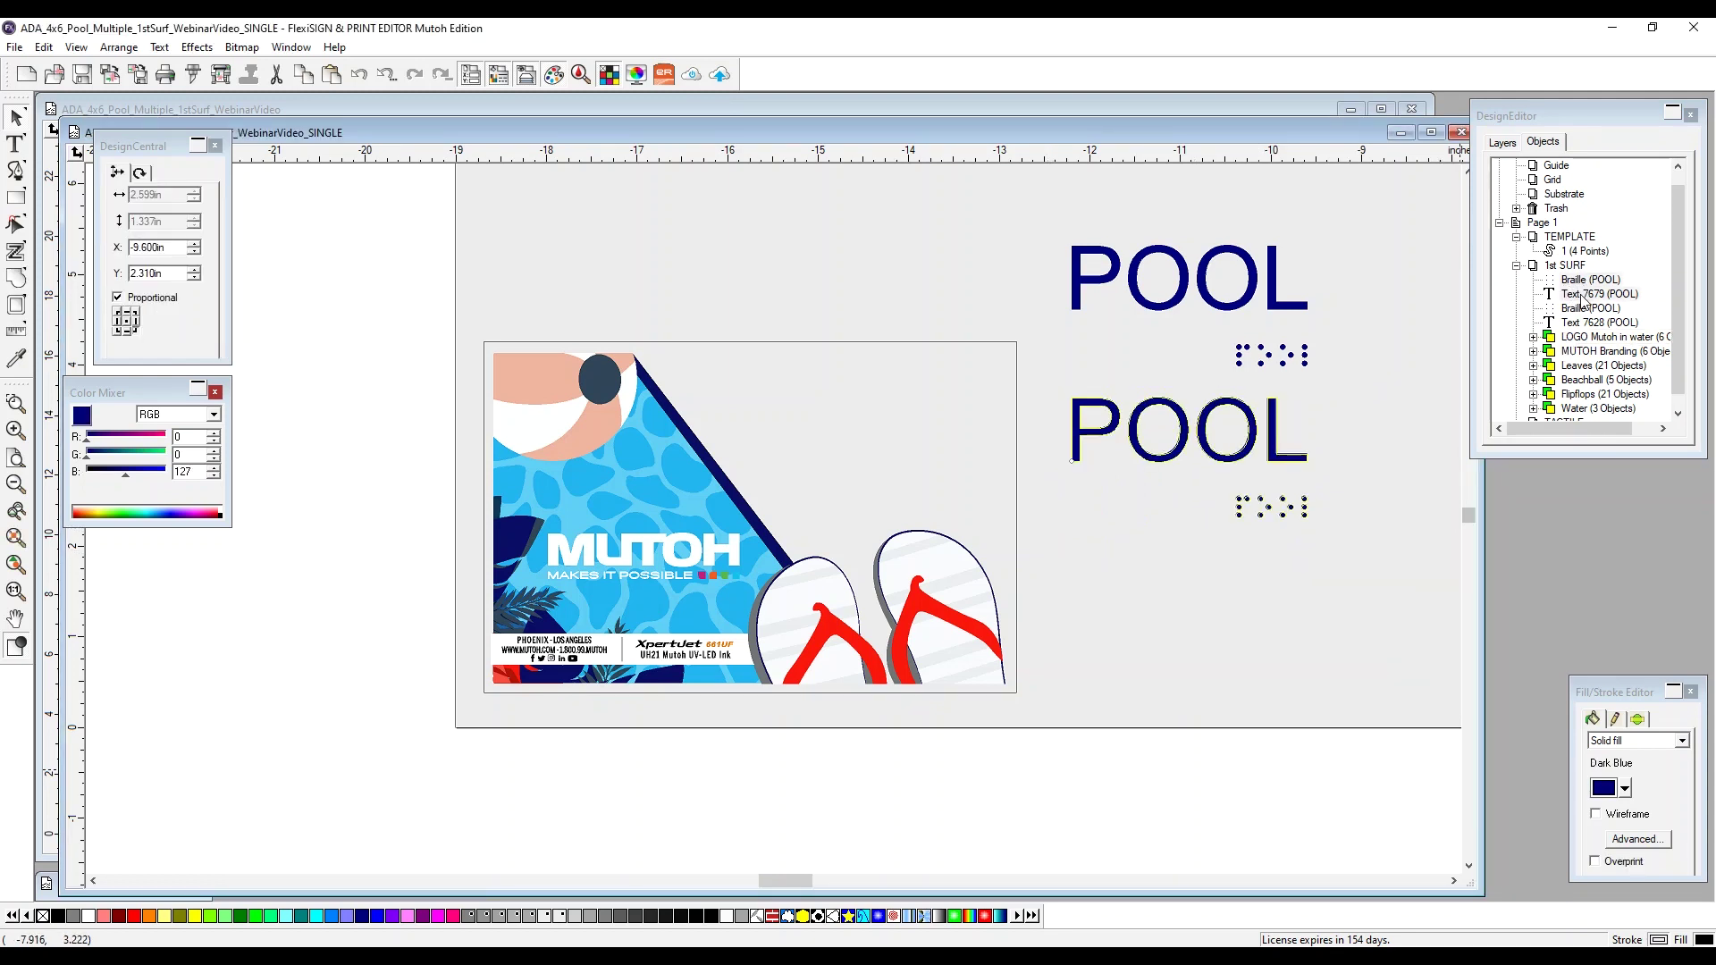
pyautogui.click(1587, 302)
pyautogui.click(1587, 364)
pyautogui.moveTo(1580, 394); pyautogui.dragTo(1575, 407)
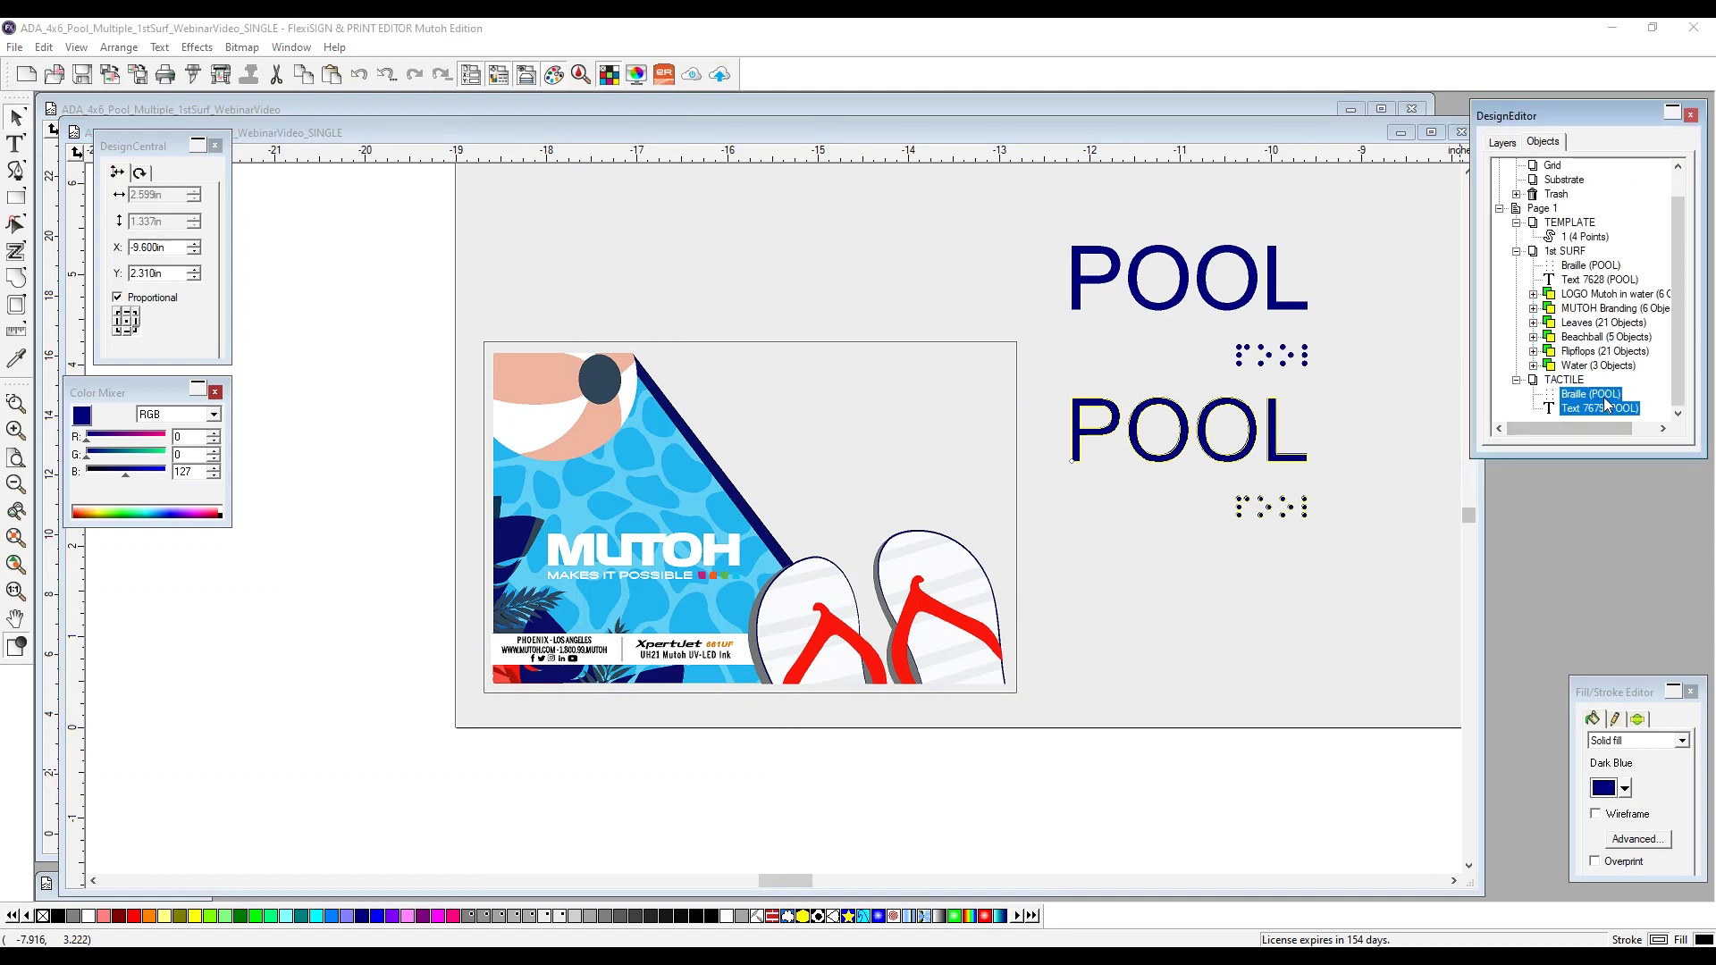
# Step: Check that the top POOL and artwork stay on 1st SURF and the copy on TACTILE
pyautogui.click(1599, 279)
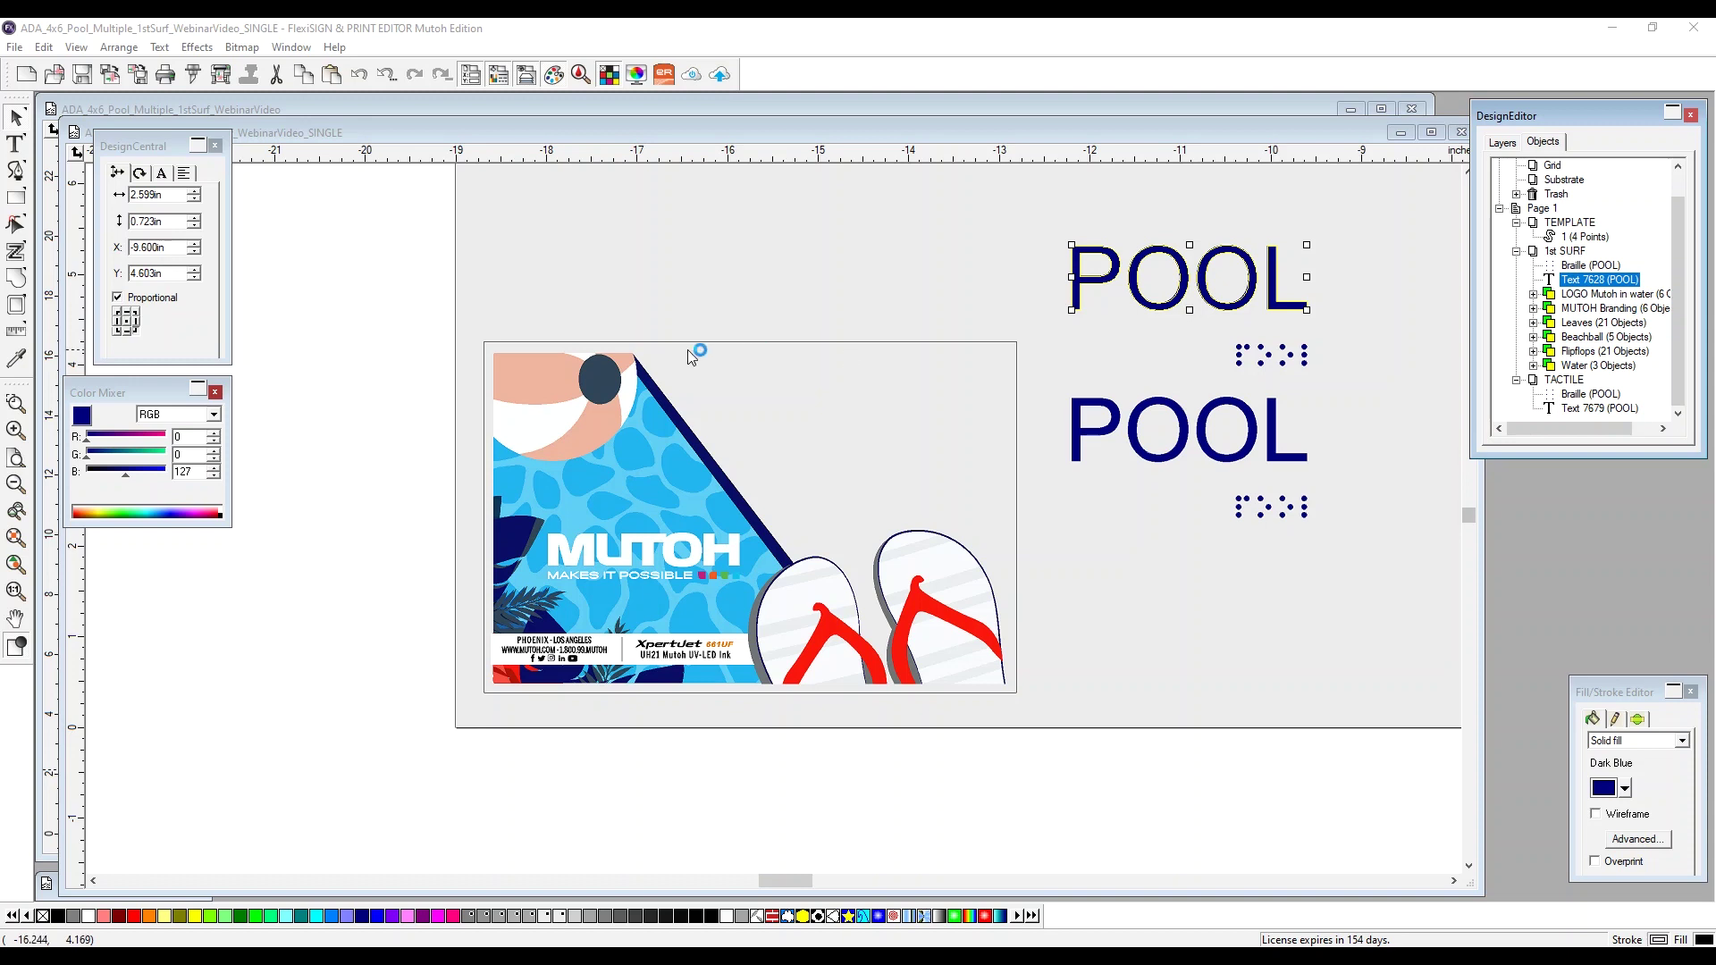
pyautogui.moveTo(986, 374); pyautogui.dragTo(490, 684)
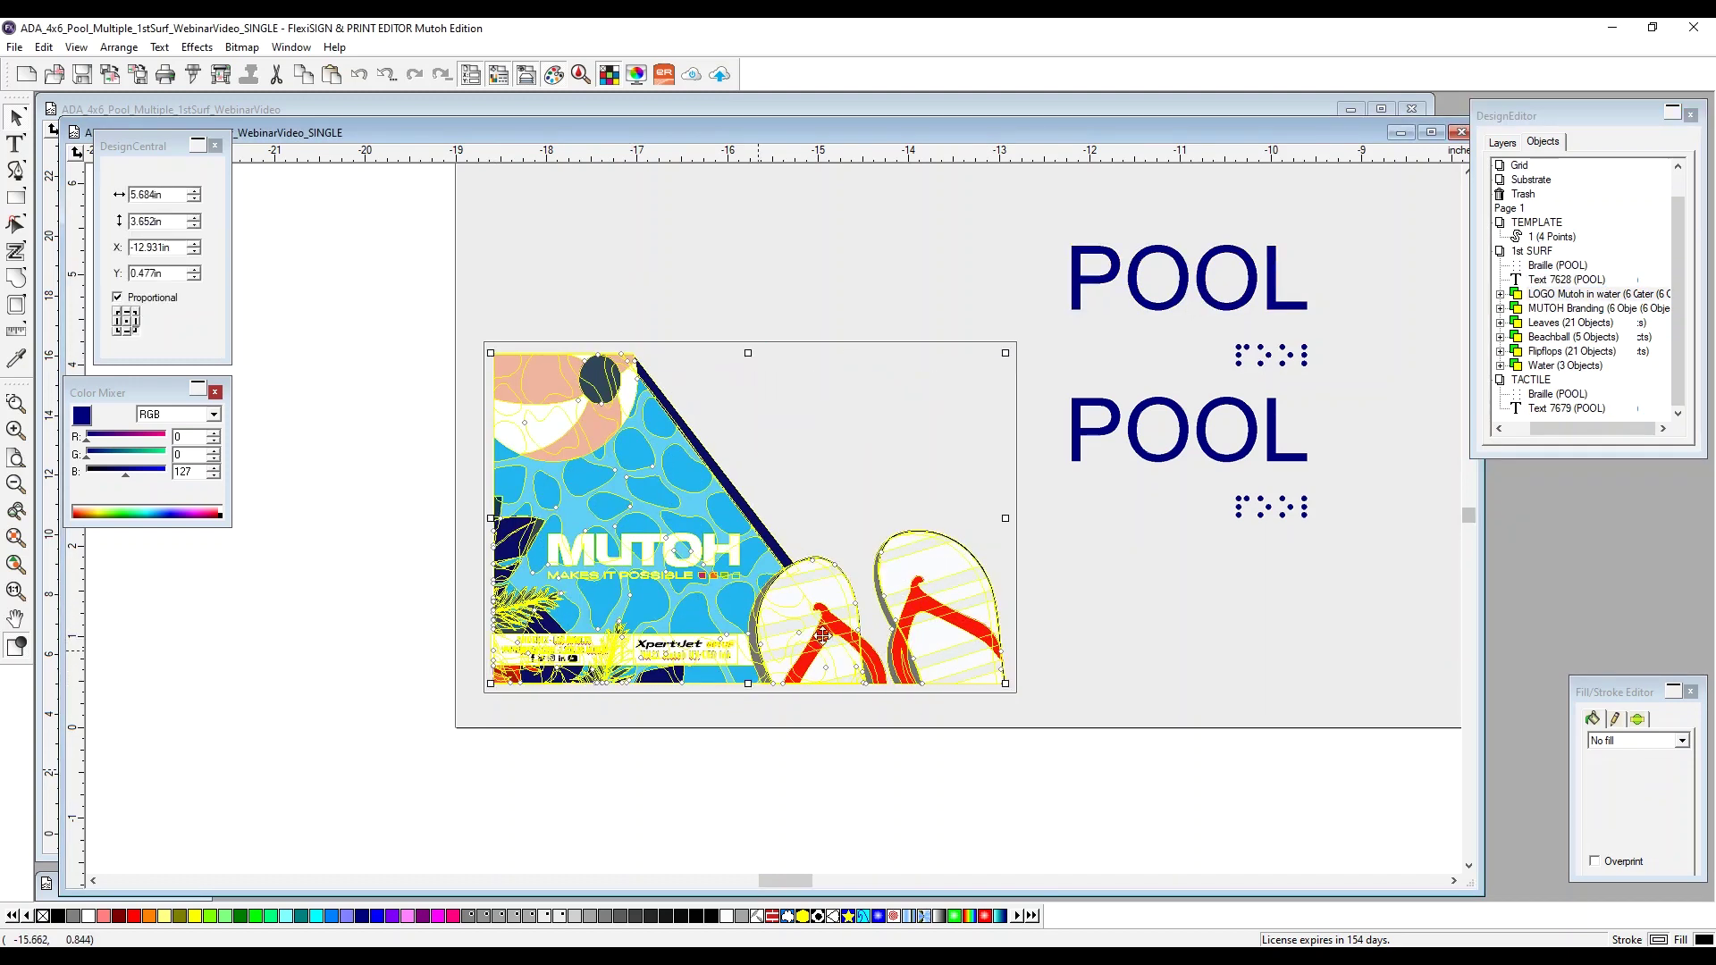
pyautogui.click(1552, 281)
pyautogui.keyDown('ctrl'); pyautogui.click(1551, 281); pyautogui.keyUp('ctrl')
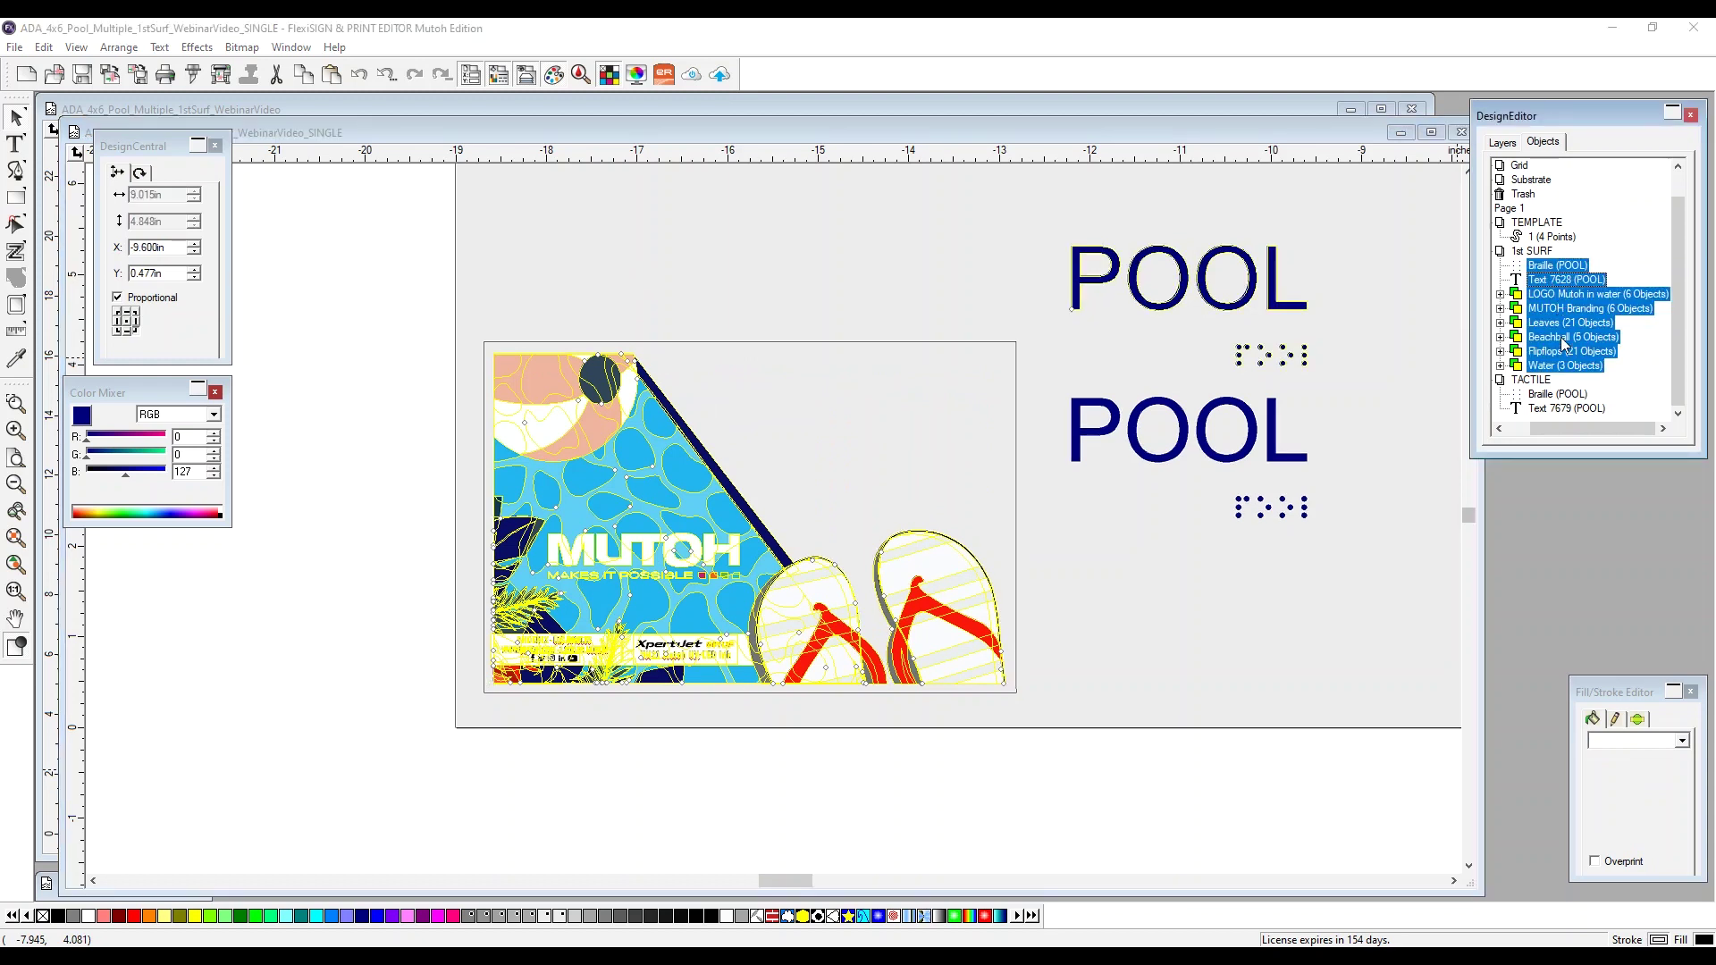
pyautogui.click(1544, 394)
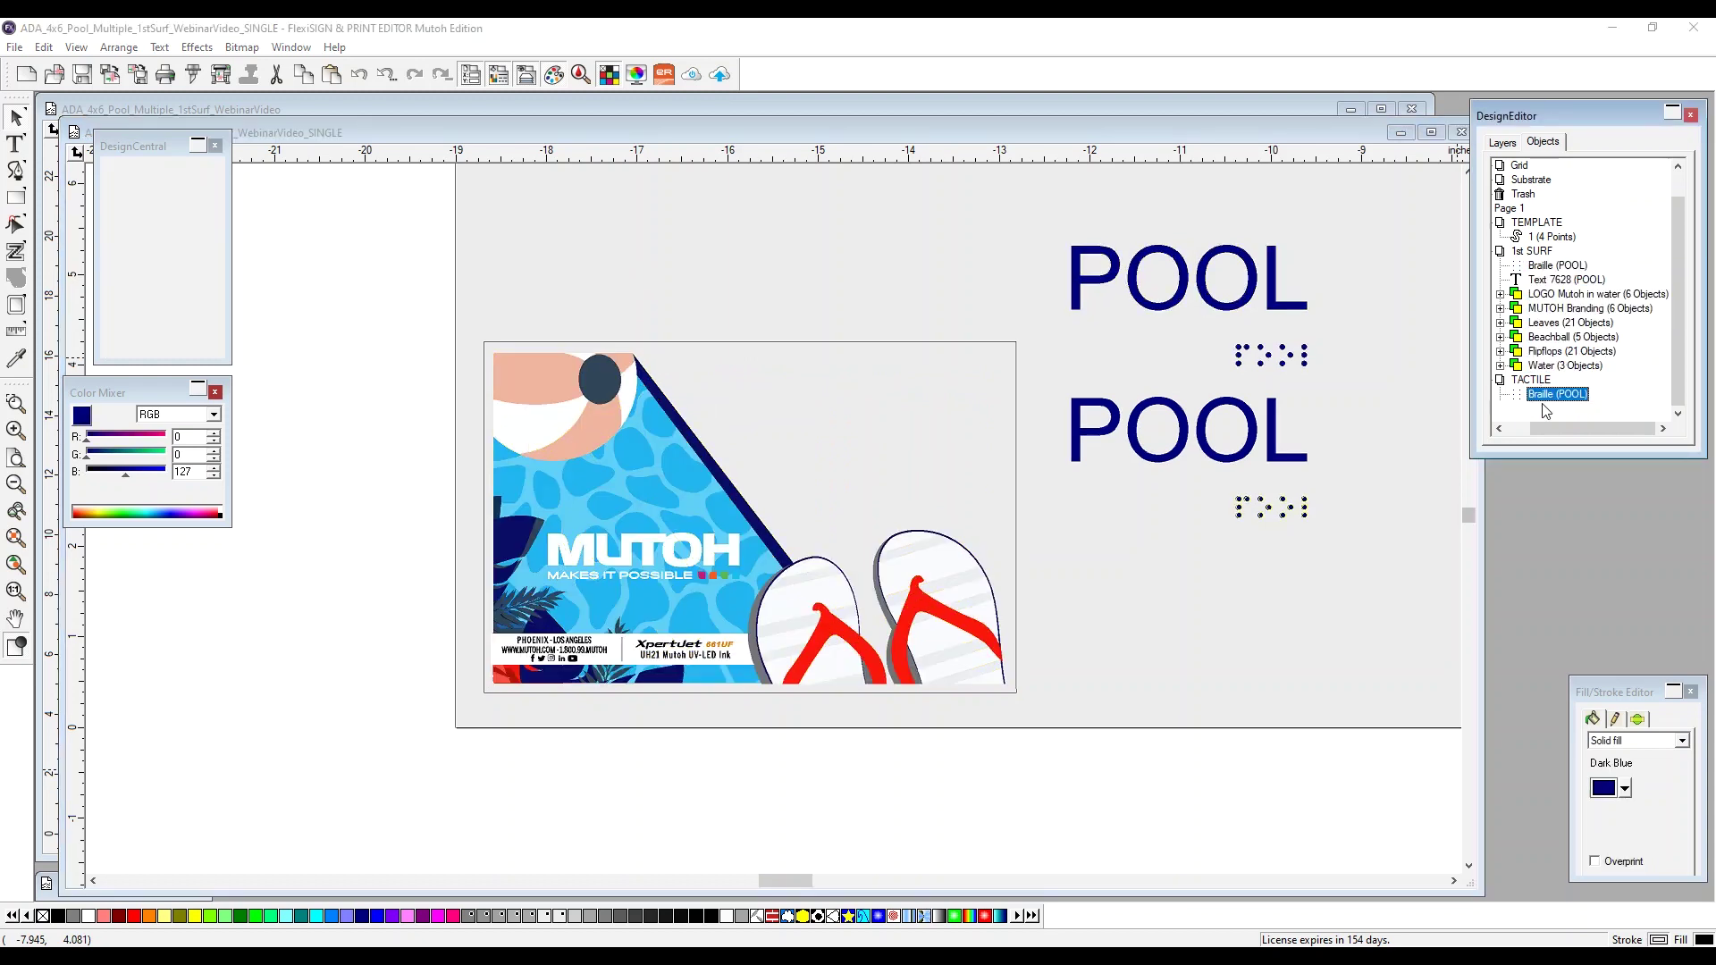
pyautogui.keyDown('ctrl'); pyautogui.click(1541, 408); pyautogui.keyUp('ctrl')
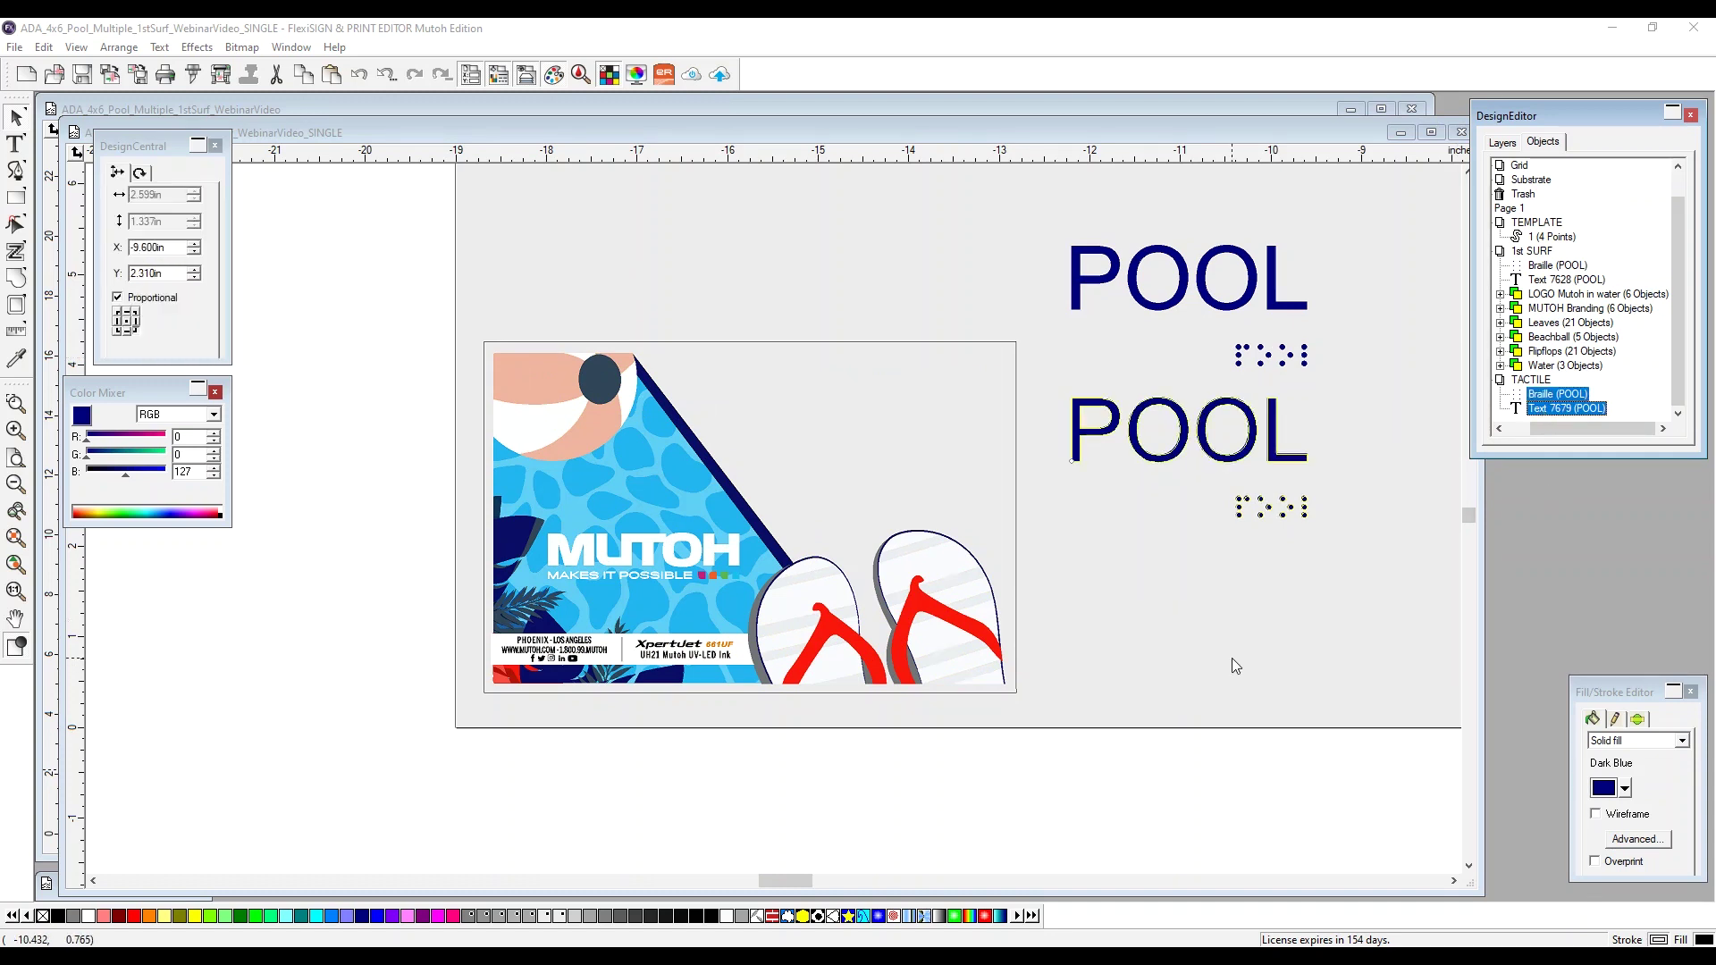
# Step: Select the lower braille dots, then the lower POOL text on its own
pyautogui.click(1259, 589)
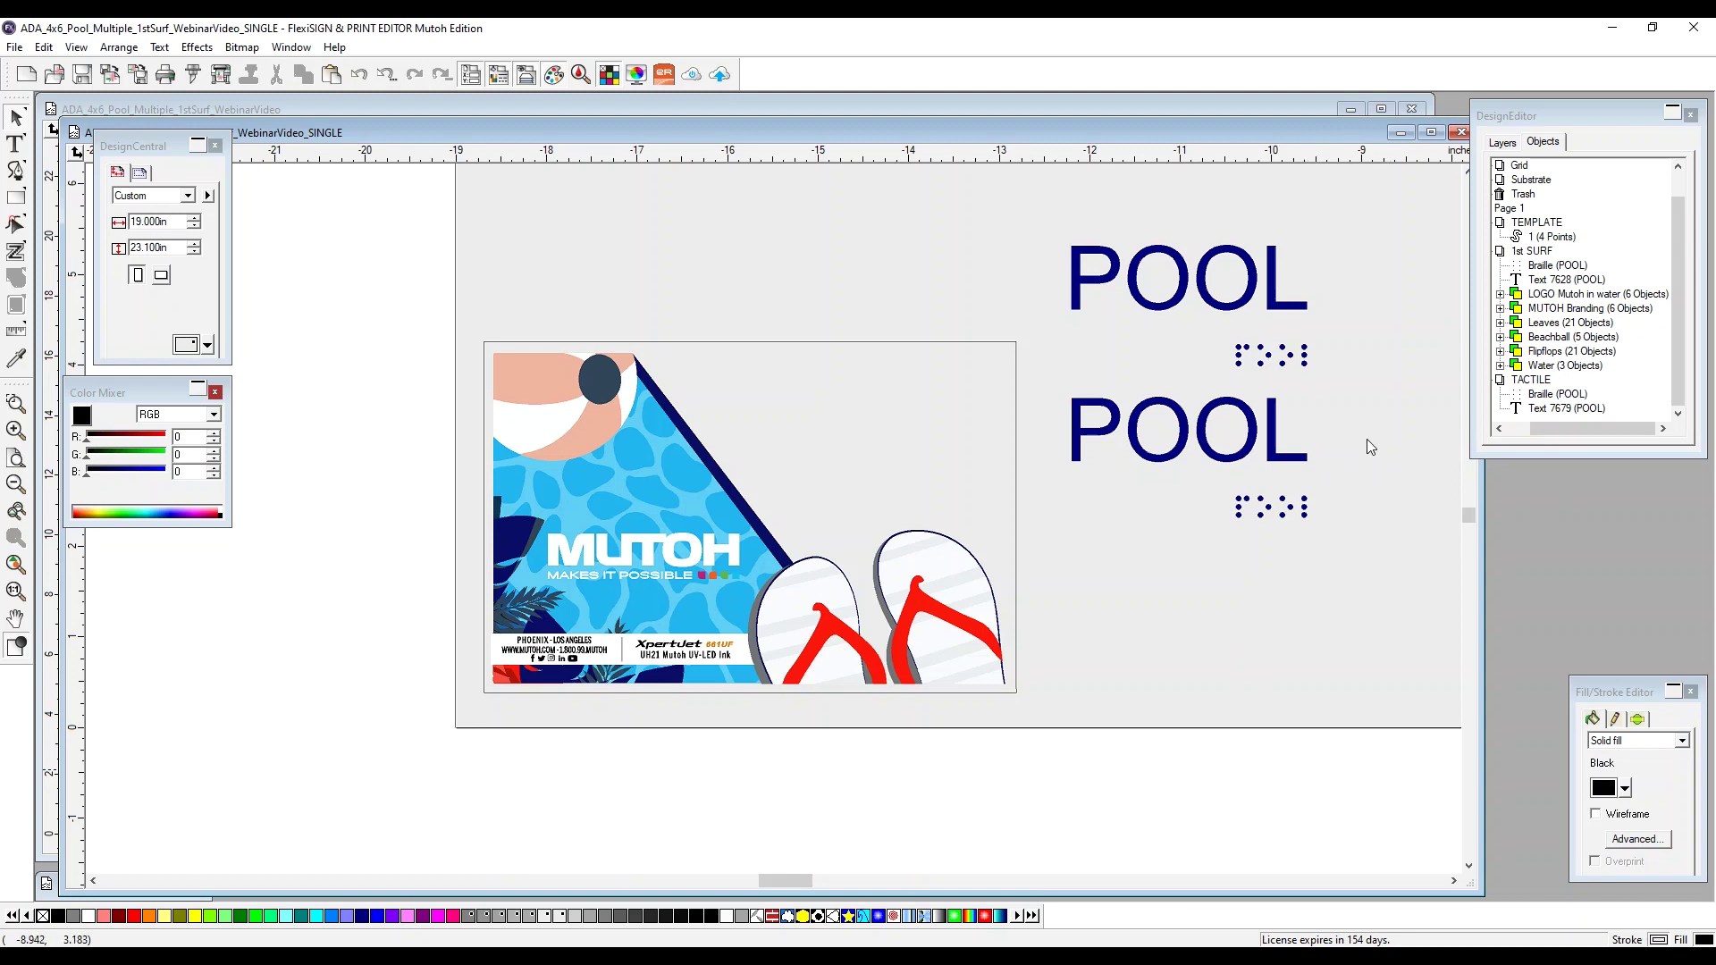
pyautogui.moveTo(1356, 413); pyautogui.dragTo(1183, 528)
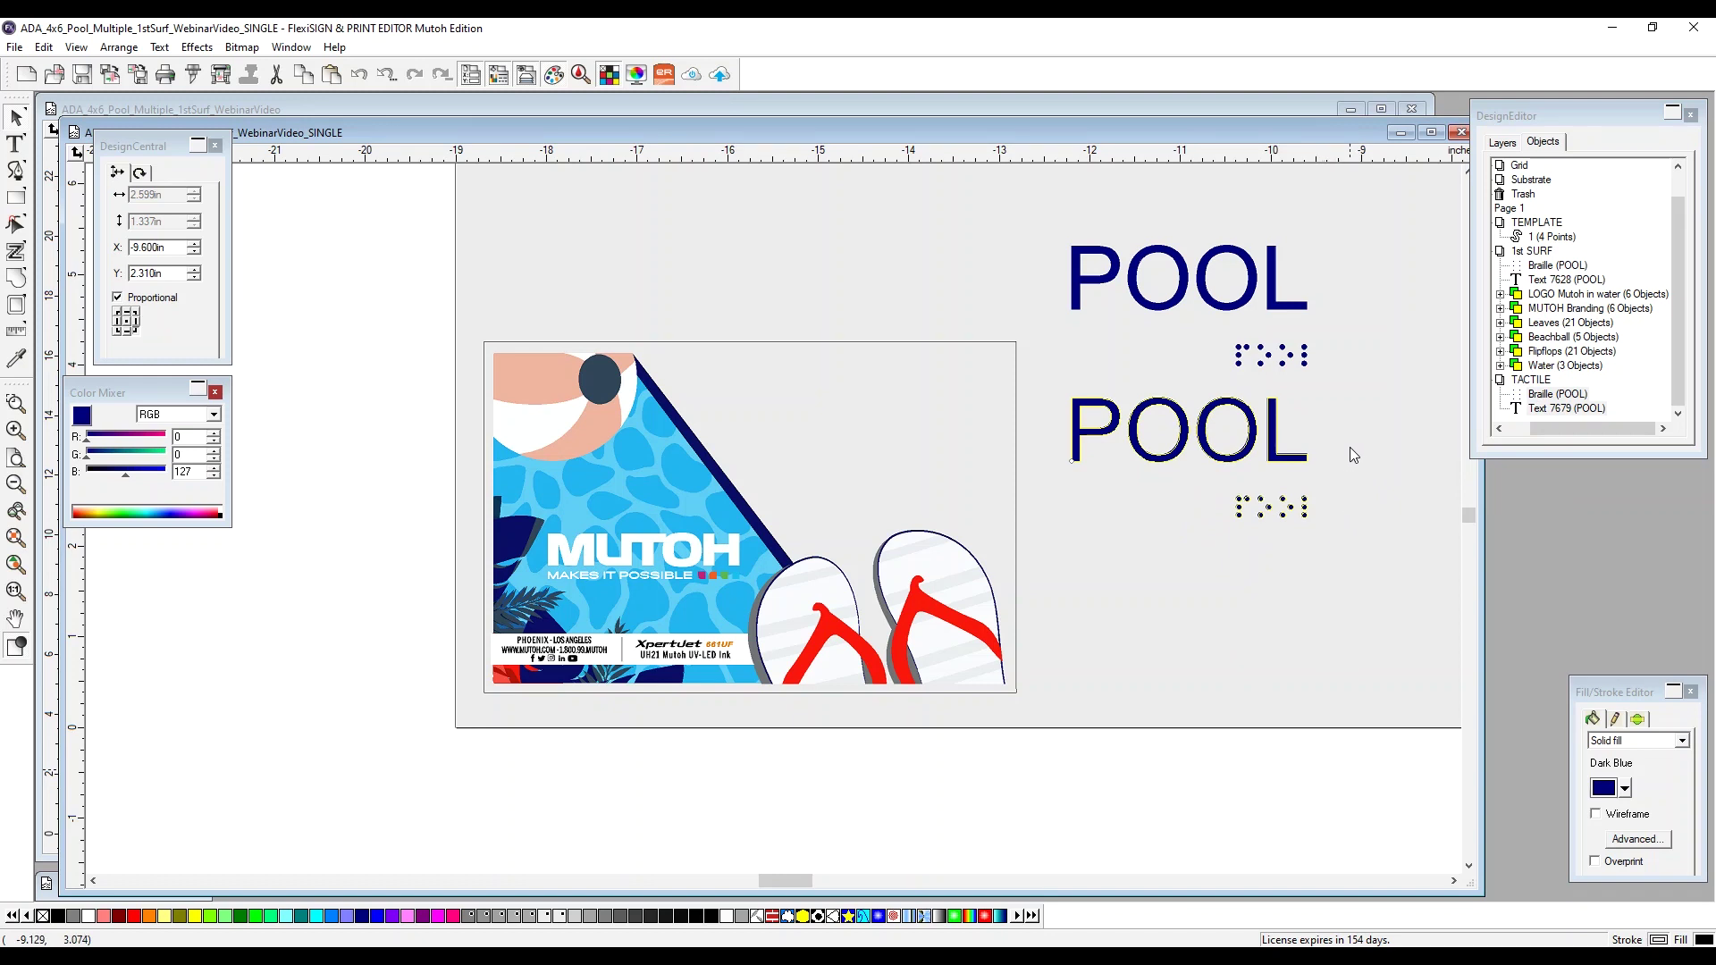
pyautogui.click(1287, 462)
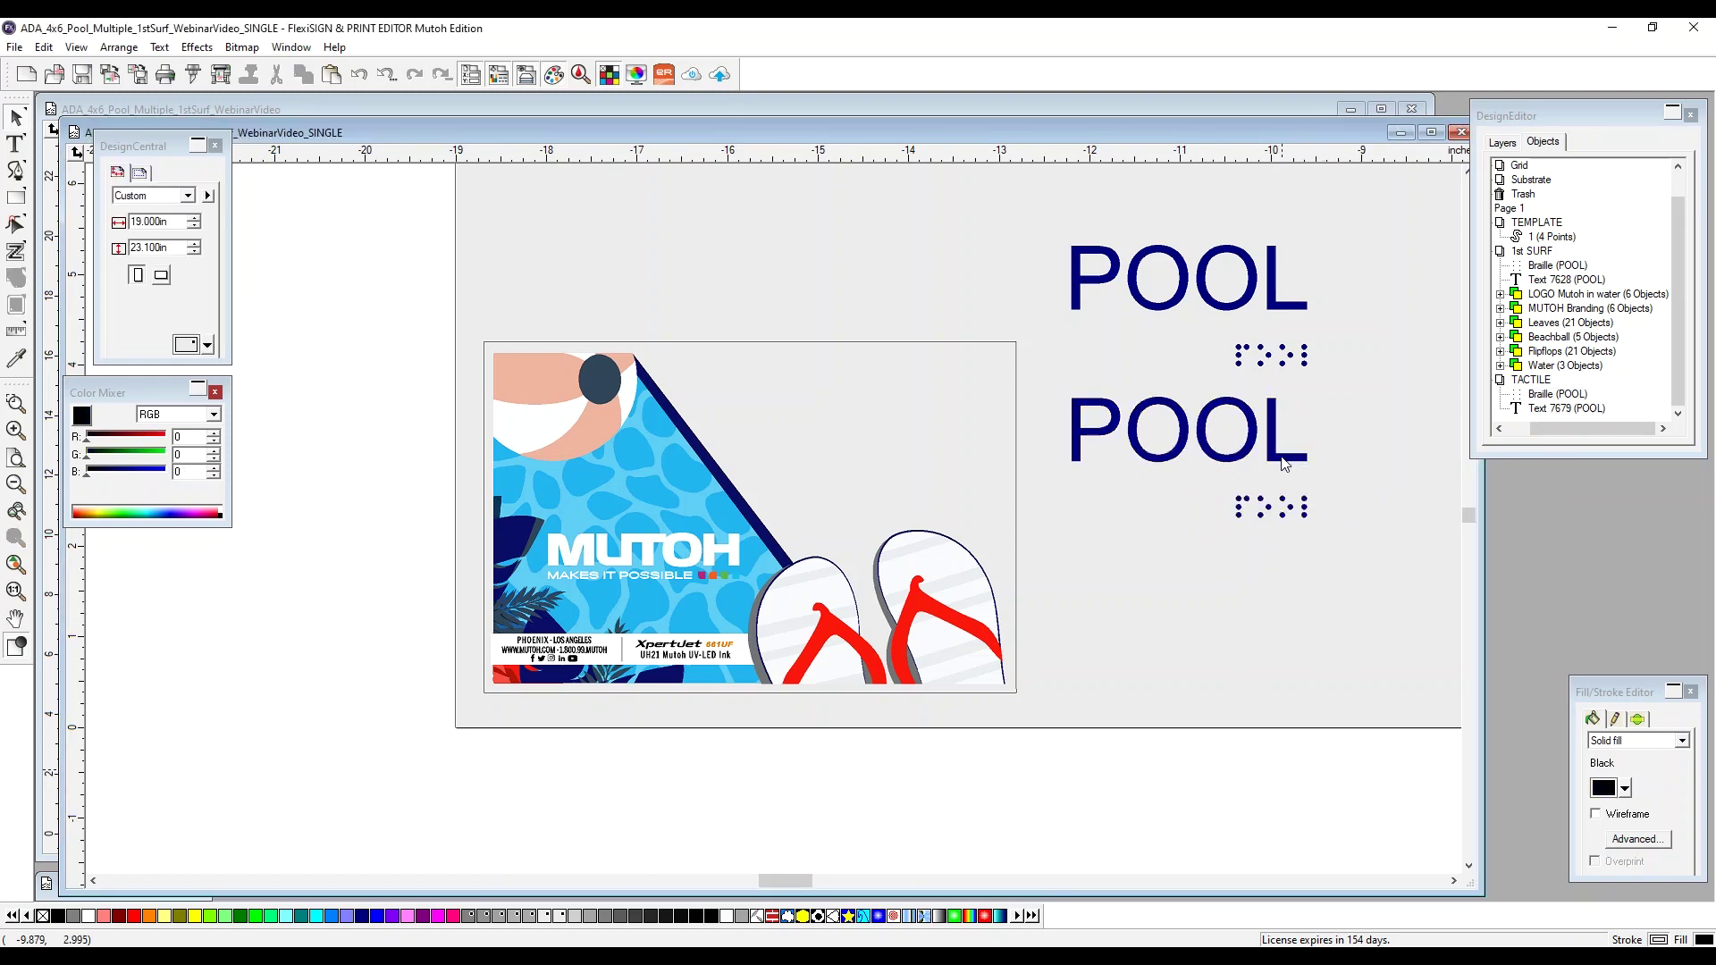
pyautogui.click(1306, 511)
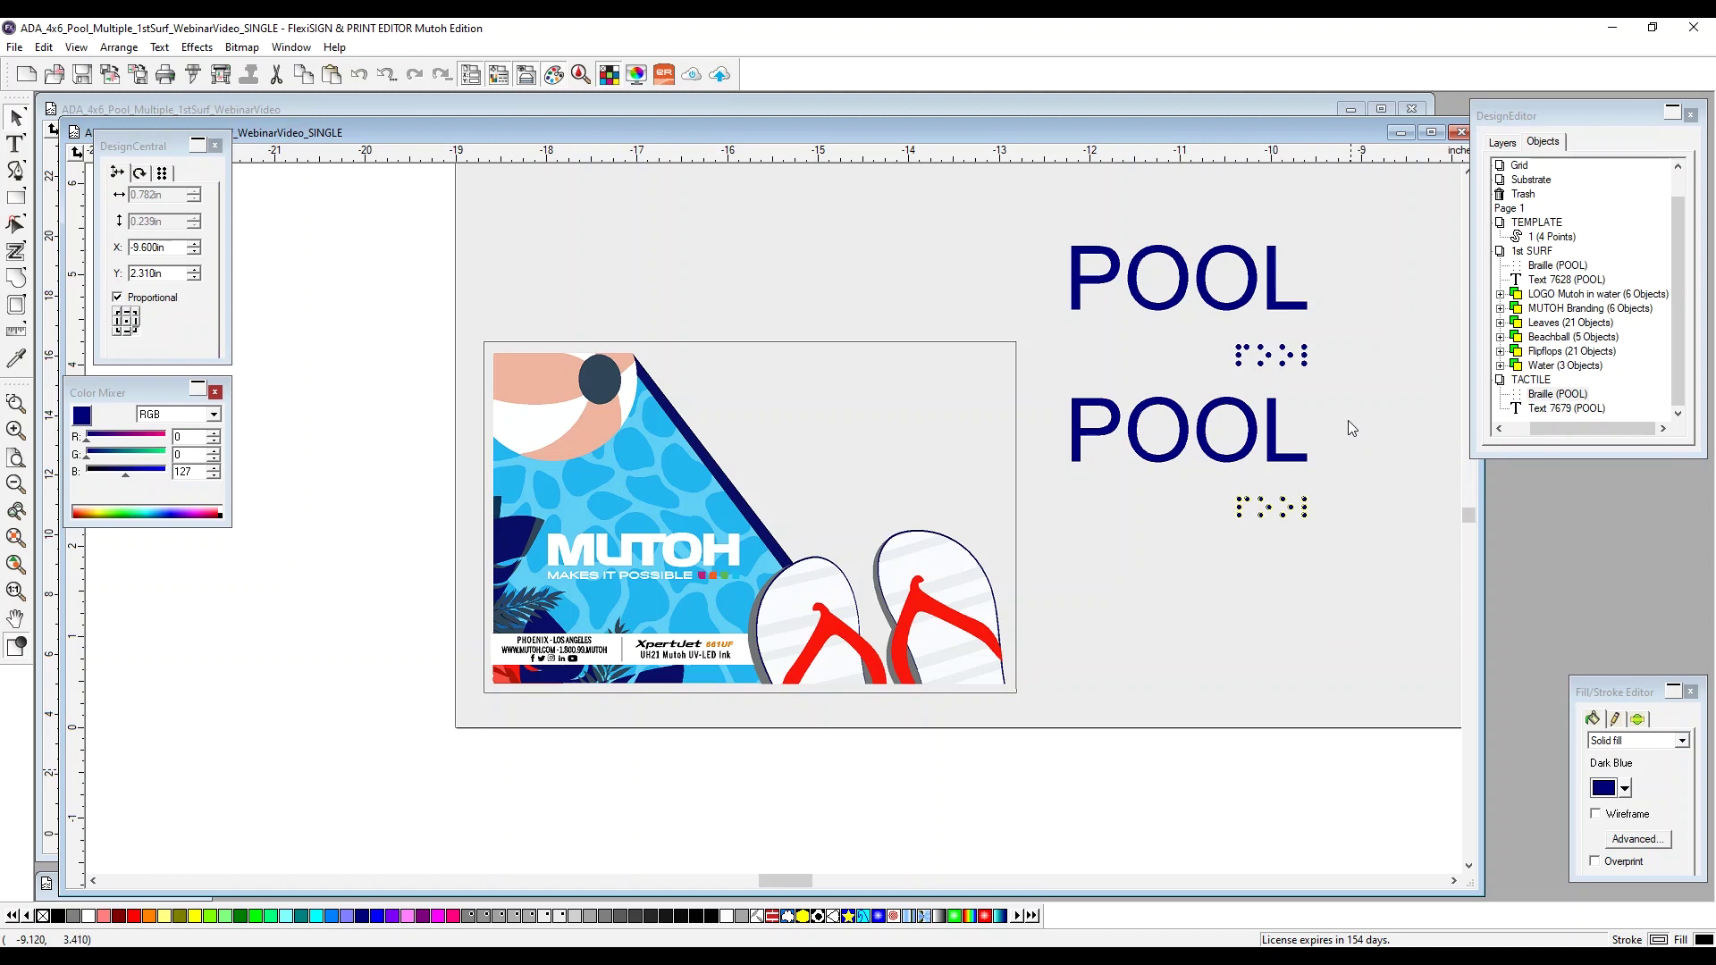
pyautogui.click(1285, 456)
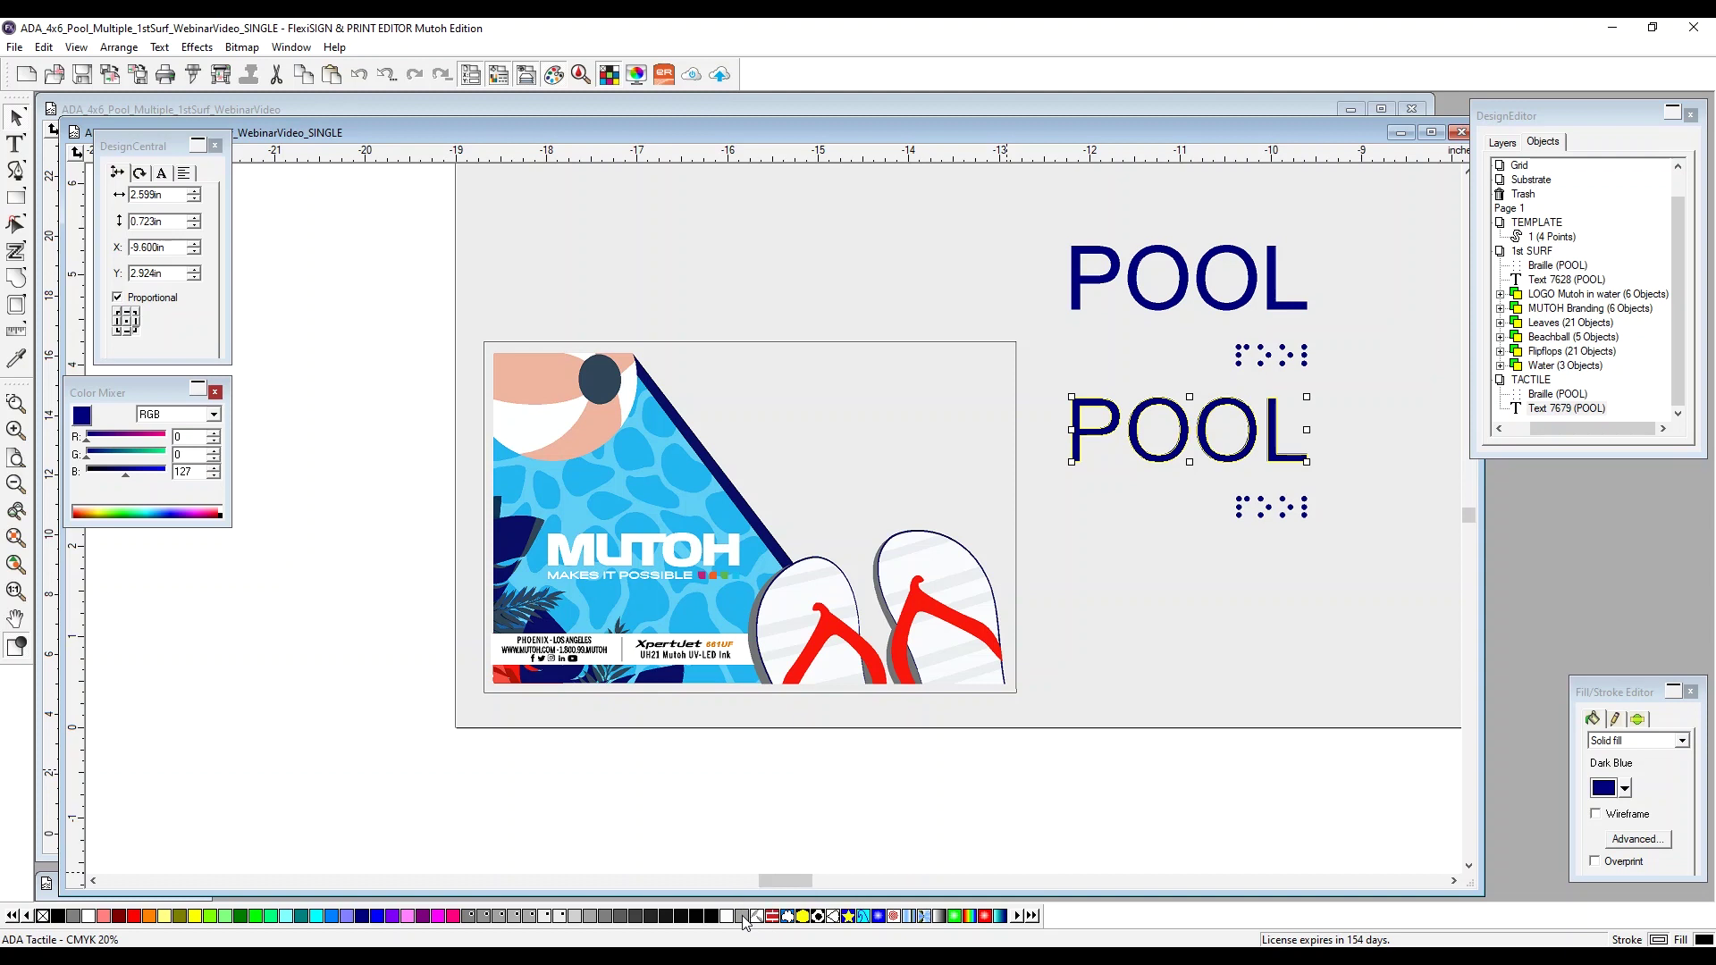
# Step: Colour lower POOL ADA Tactile - CMYK 20%, its braille ADA Braille Dots - CMYK 1%, then group them
pyautogui.click(742, 916)
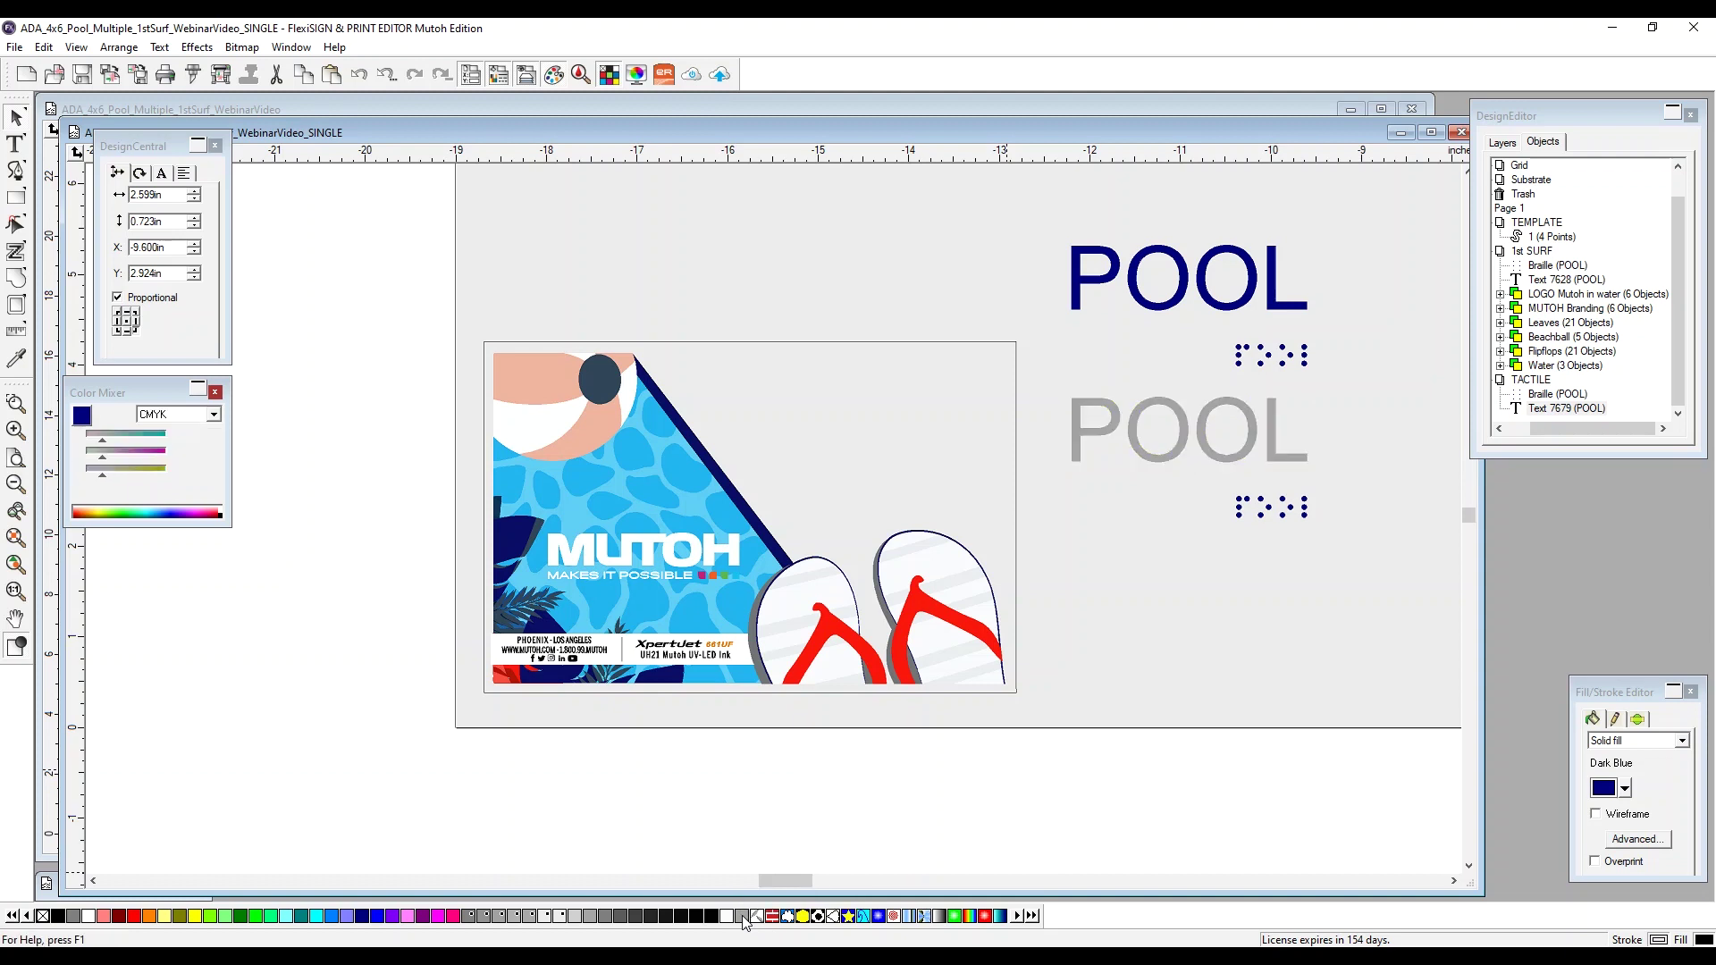
pyautogui.click(1251, 616)
pyautogui.click(1305, 516)
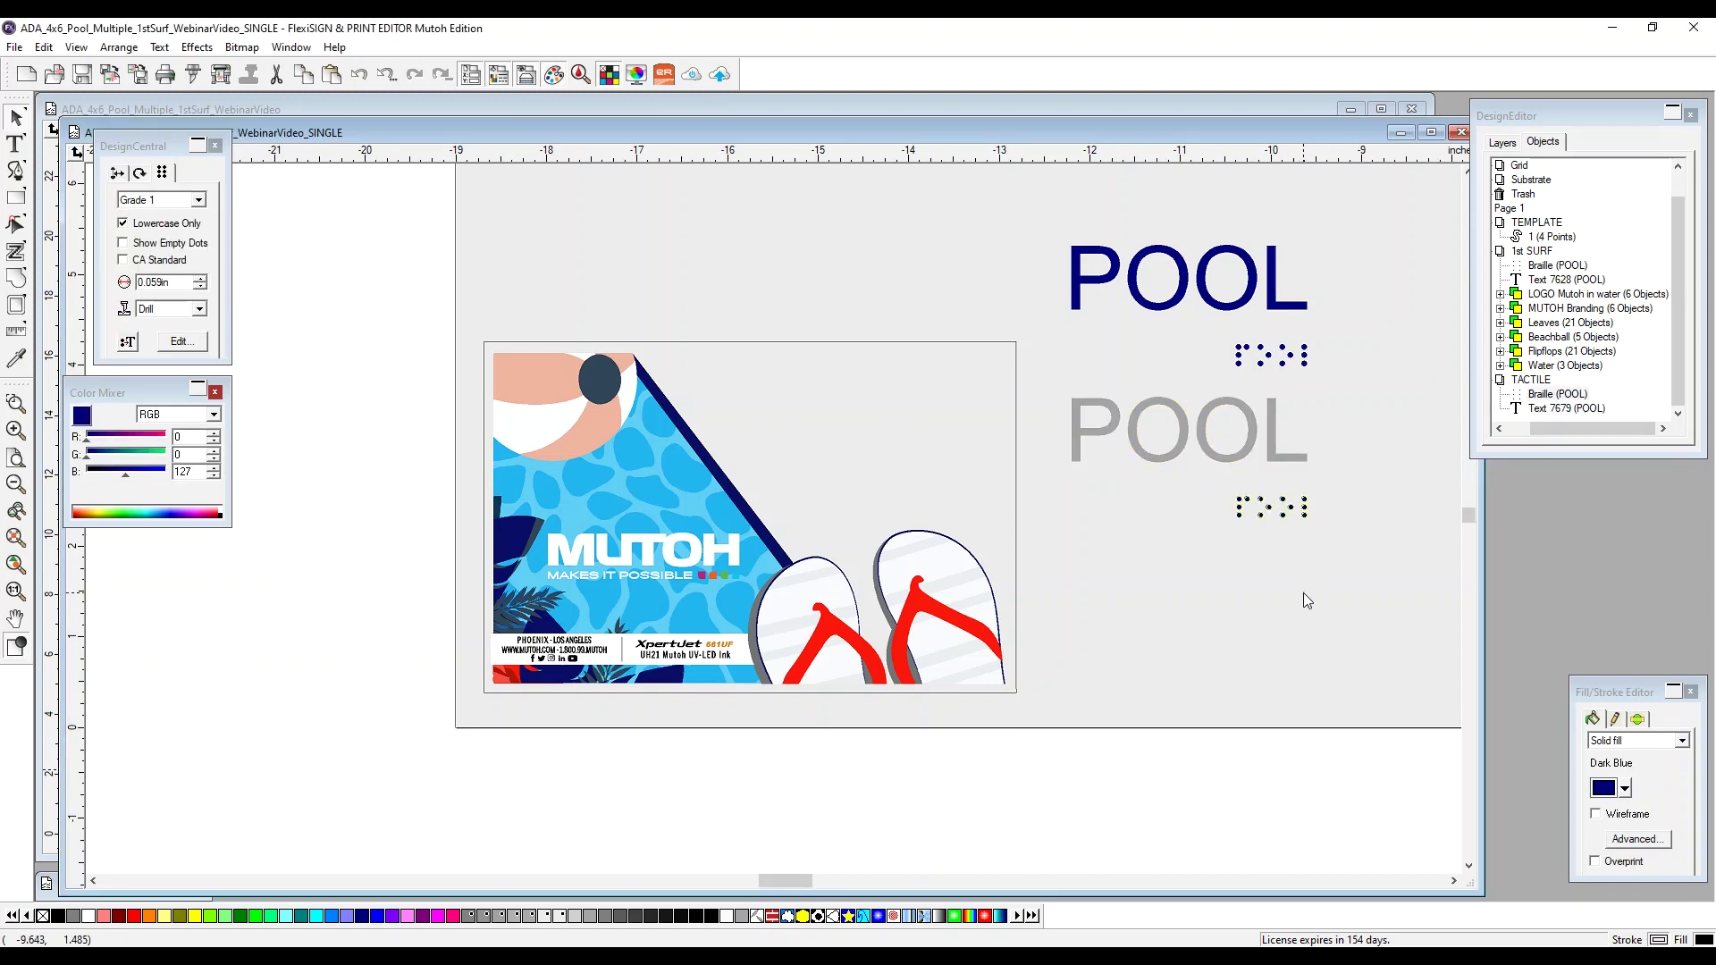
pyautogui.click(730, 916)
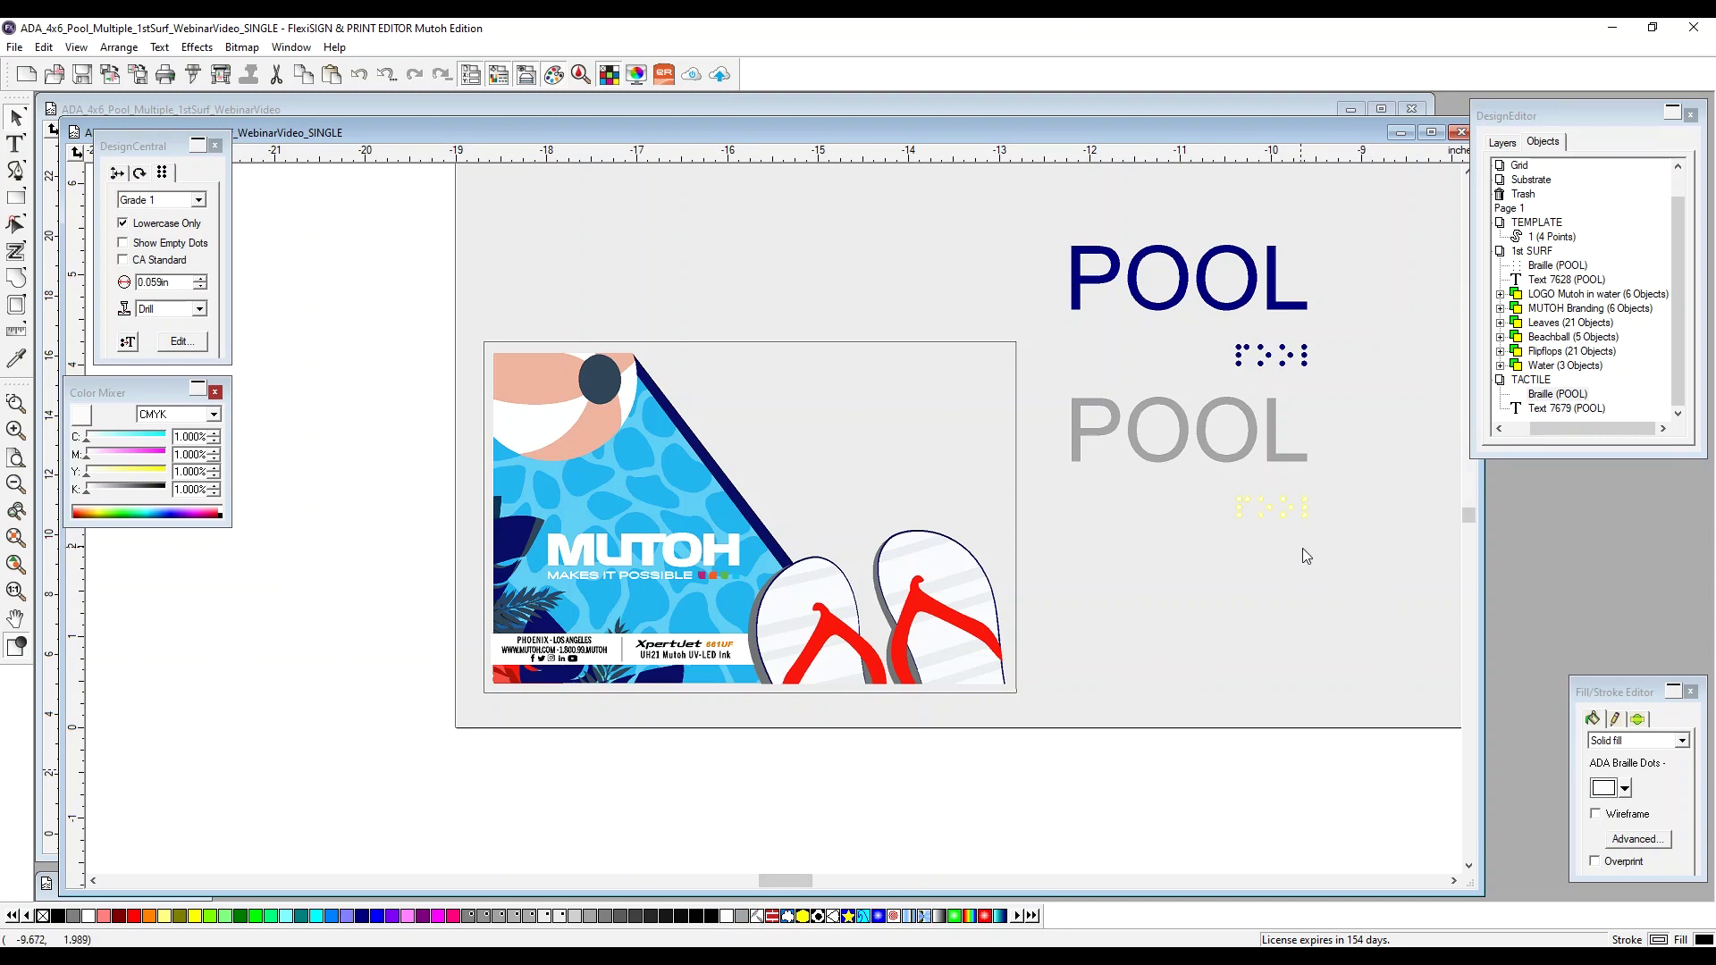
pyautogui.moveTo(1361, 396); pyautogui.dragTo(1051, 537)
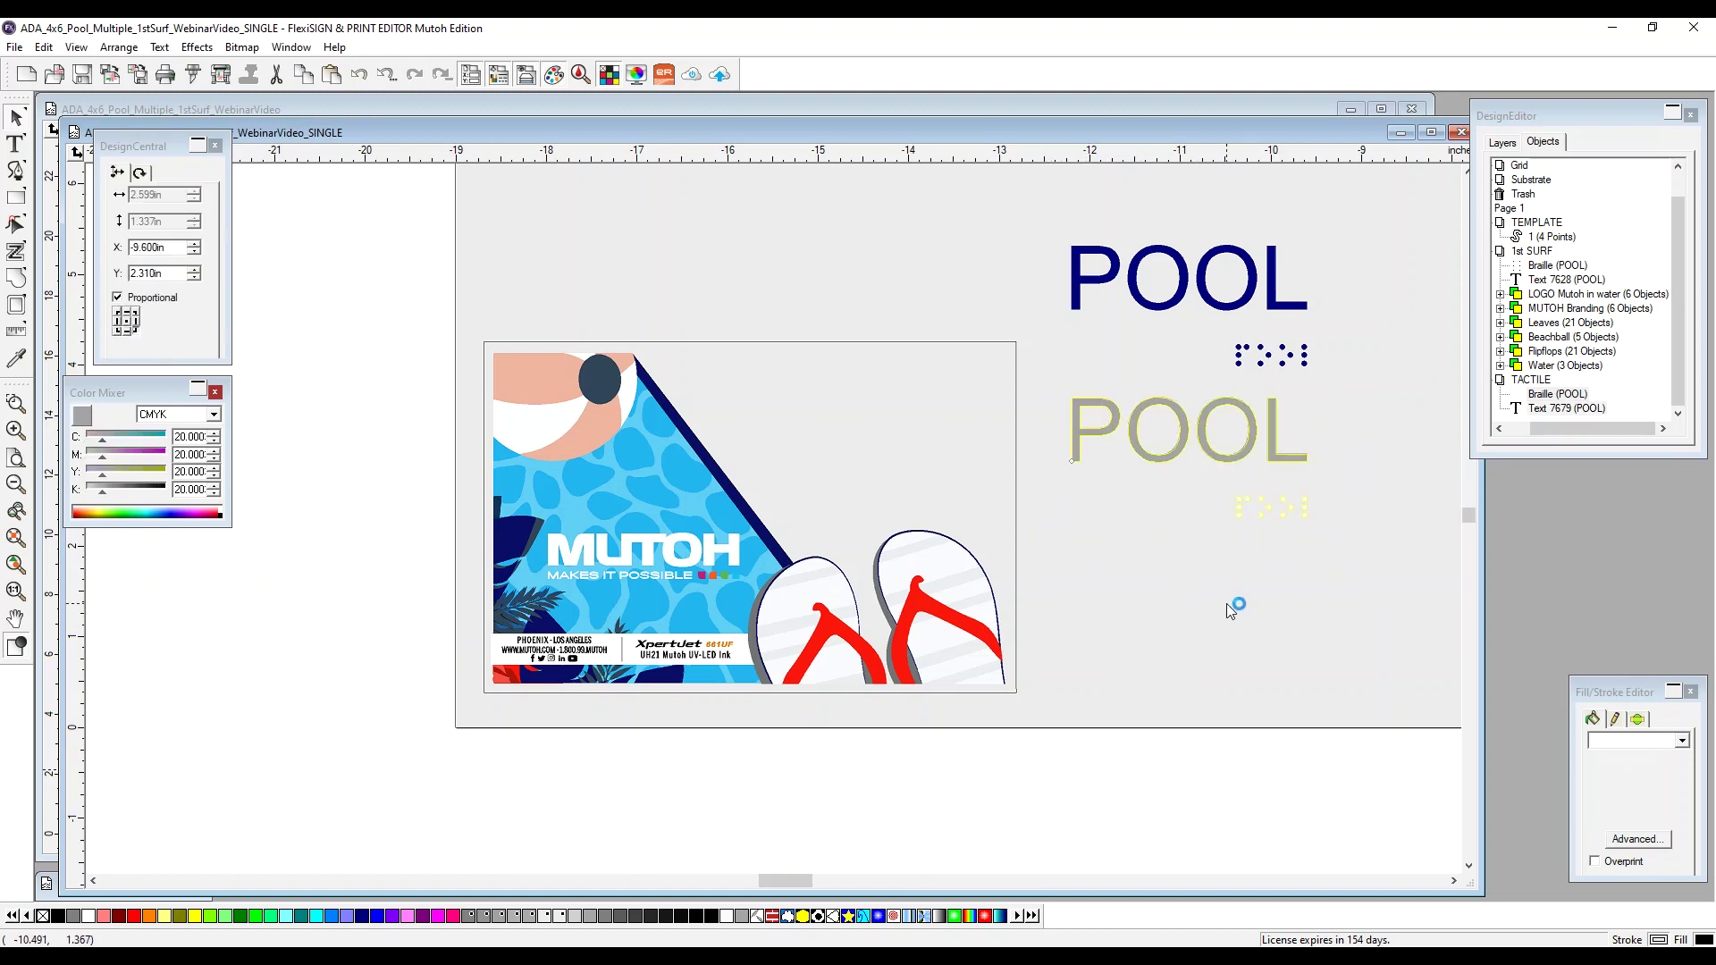
pyautogui.hotkey('ctrl', 'g')
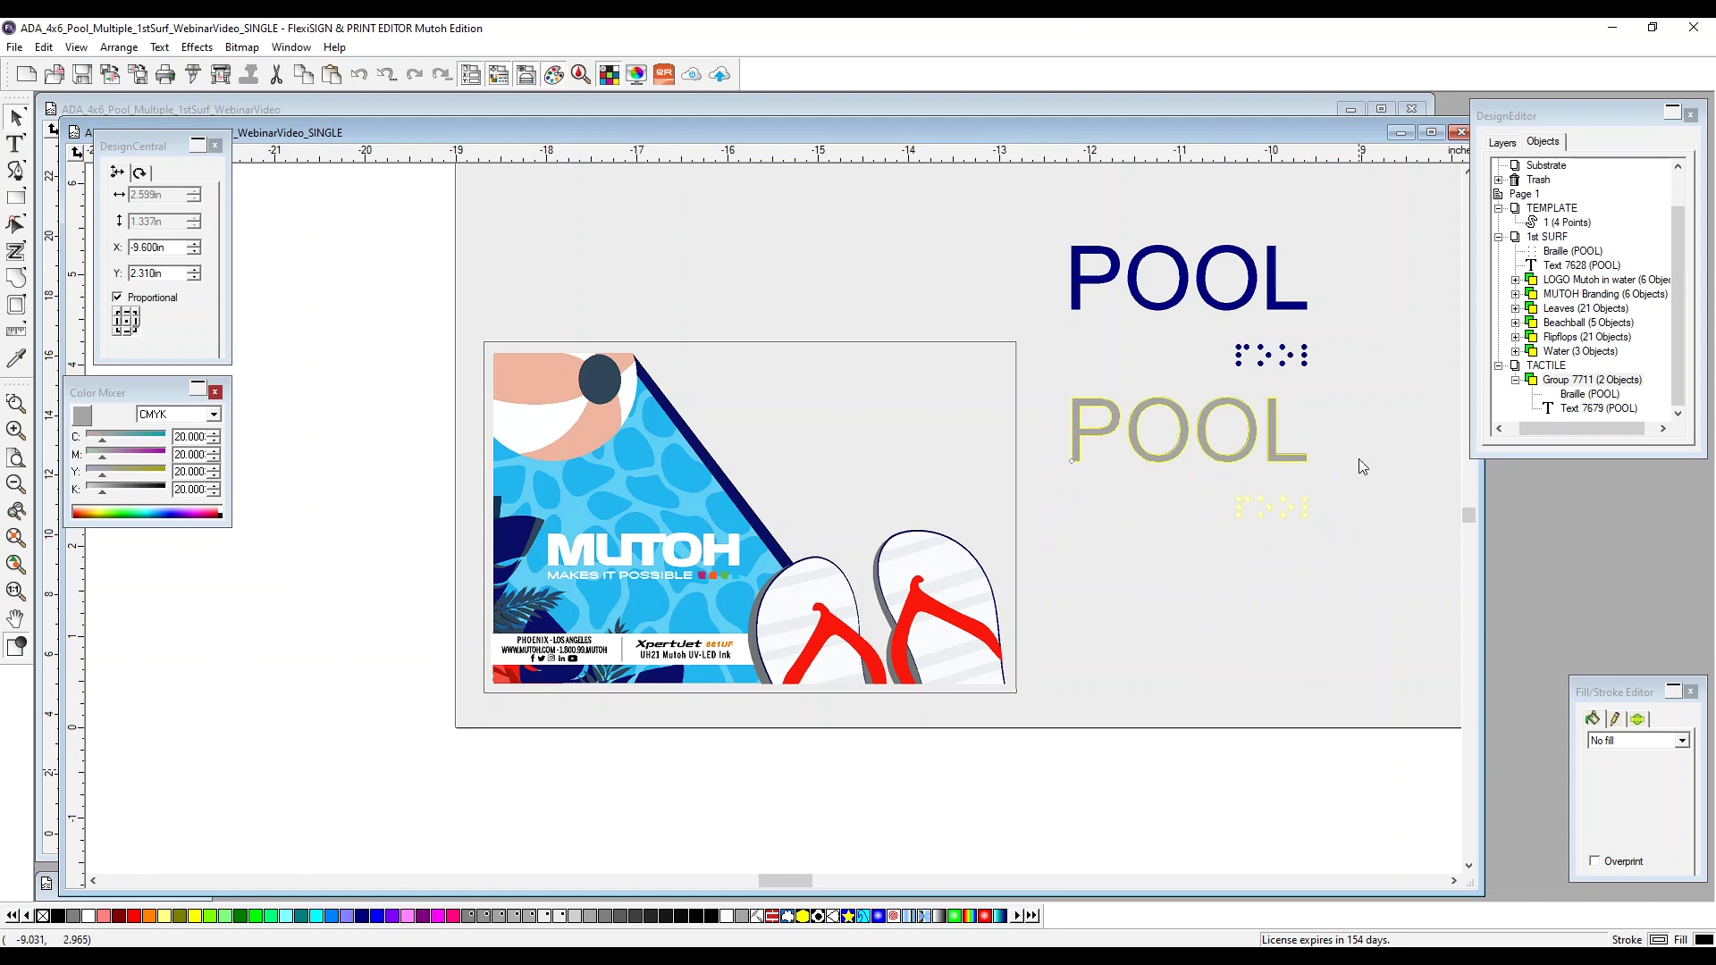
# Step: Collapse Group 7711 in the object list and select the upper Braille dots on the canvas
pyautogui.click(1515, 380)
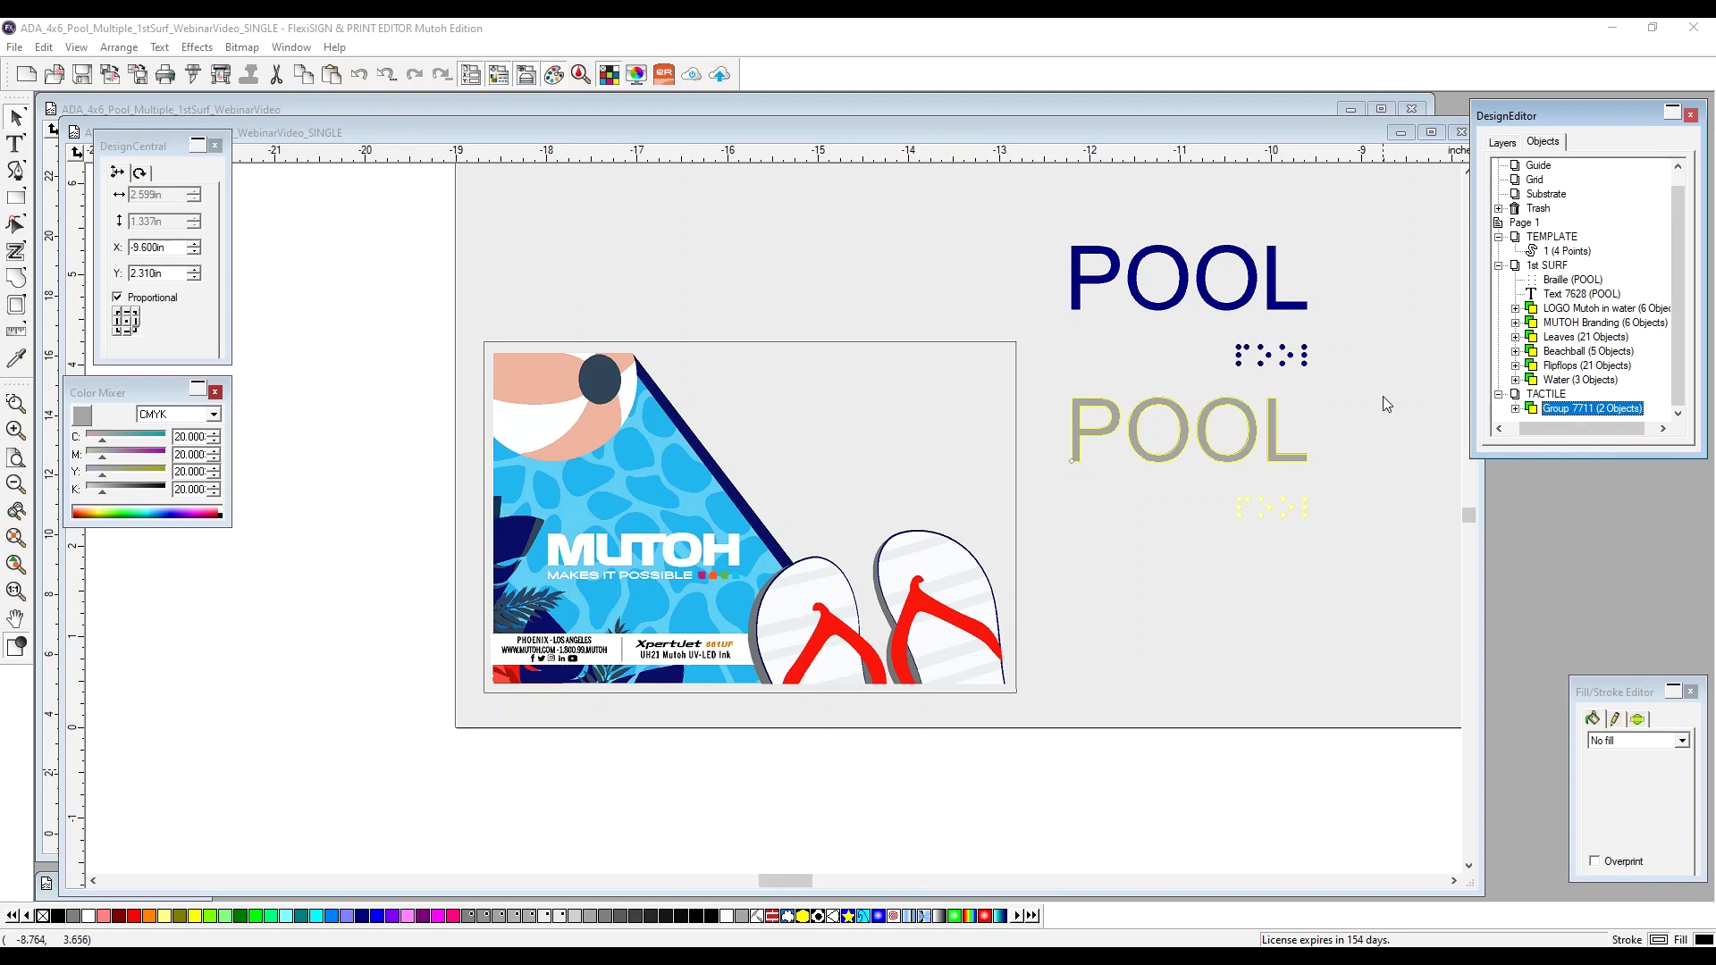
pyautogui.click(1308, 367)
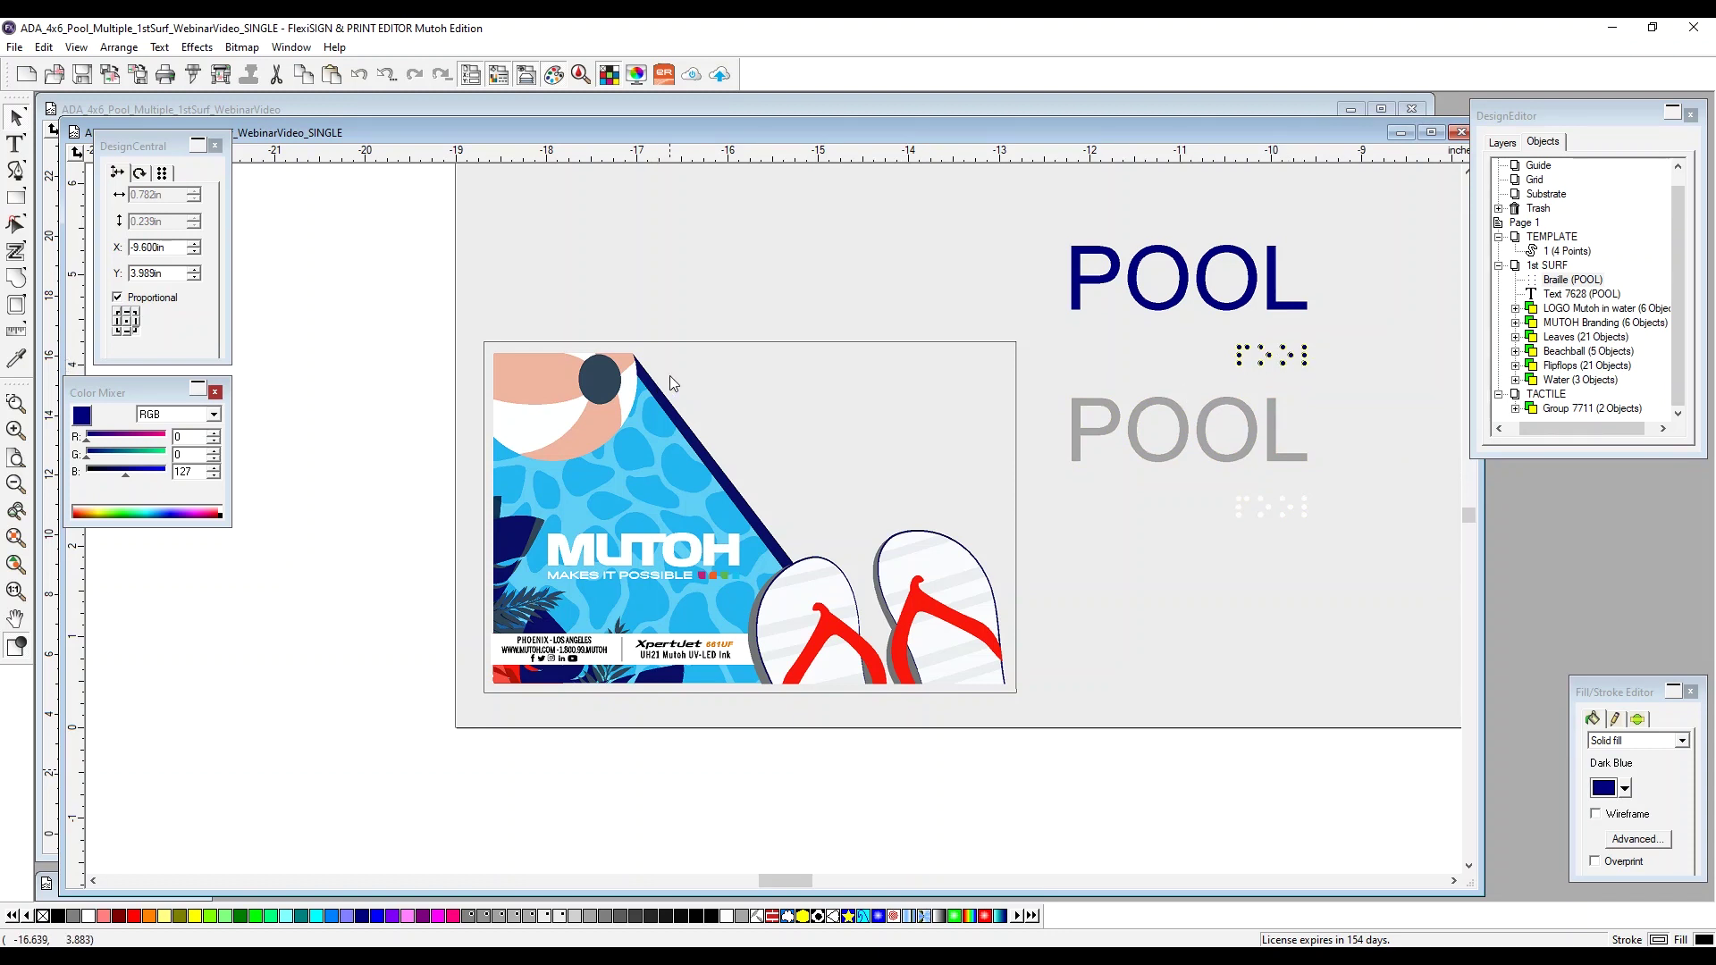
pyautogui.click(197, 49)
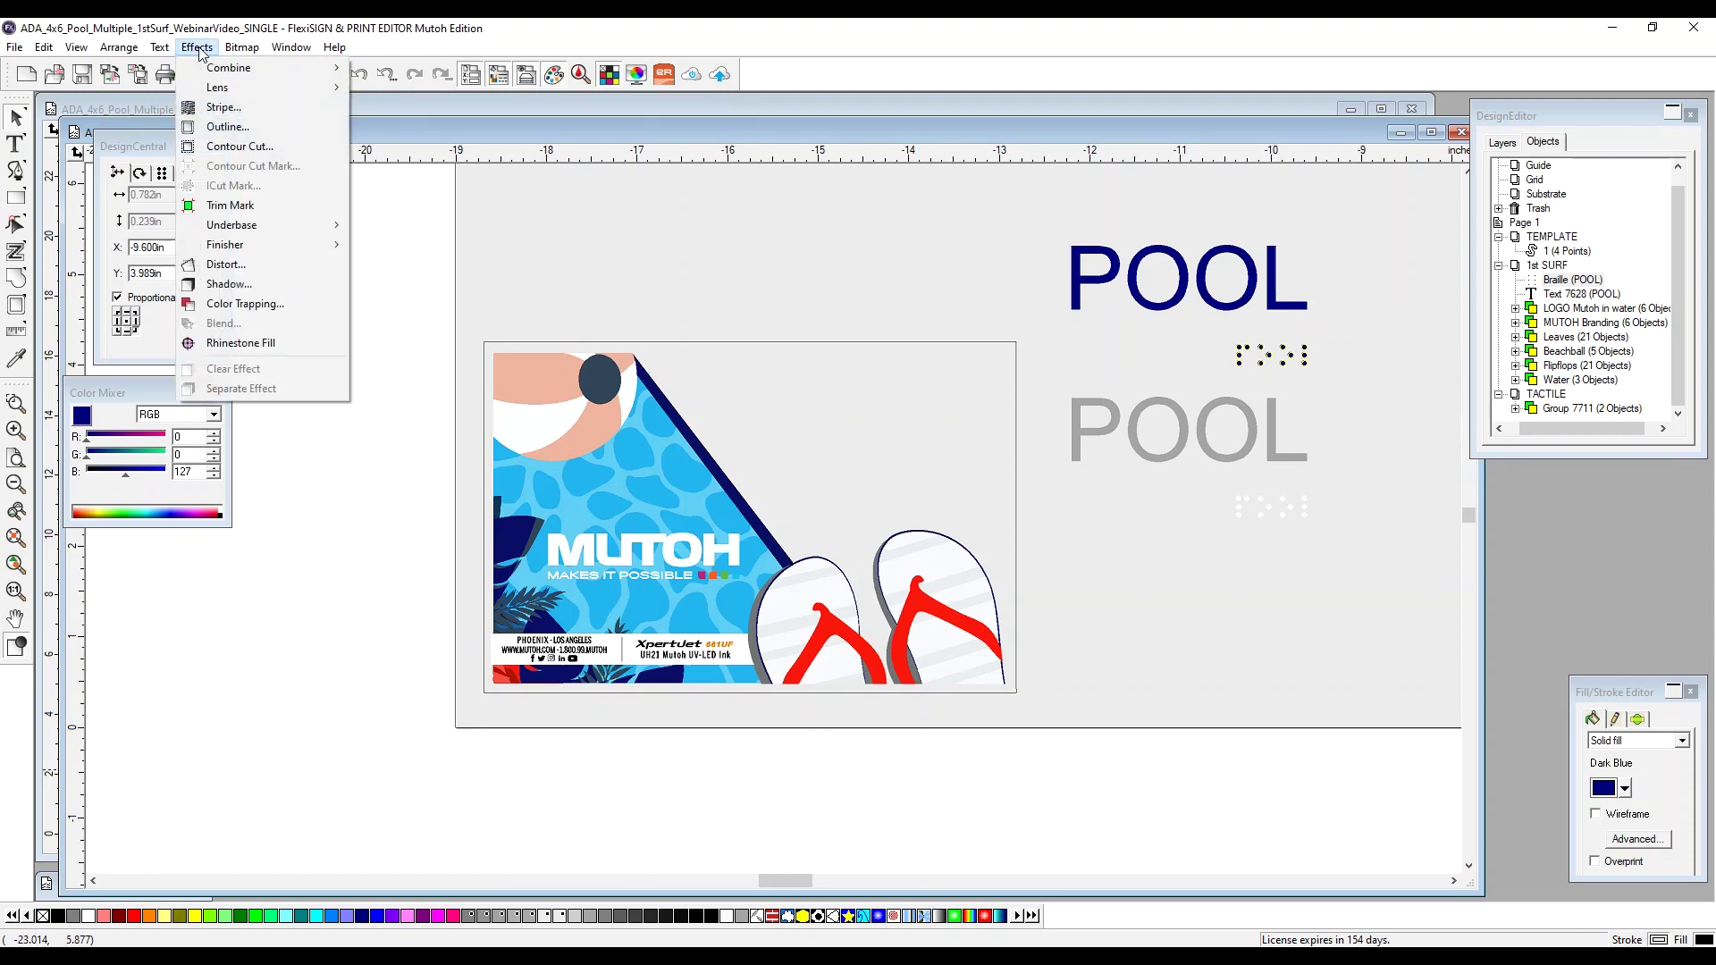
# Step: Apply an Outline effect with a 0.004in offset to the upper Braille dots, creating Outline 7712
pyautogui.click(215, 127)
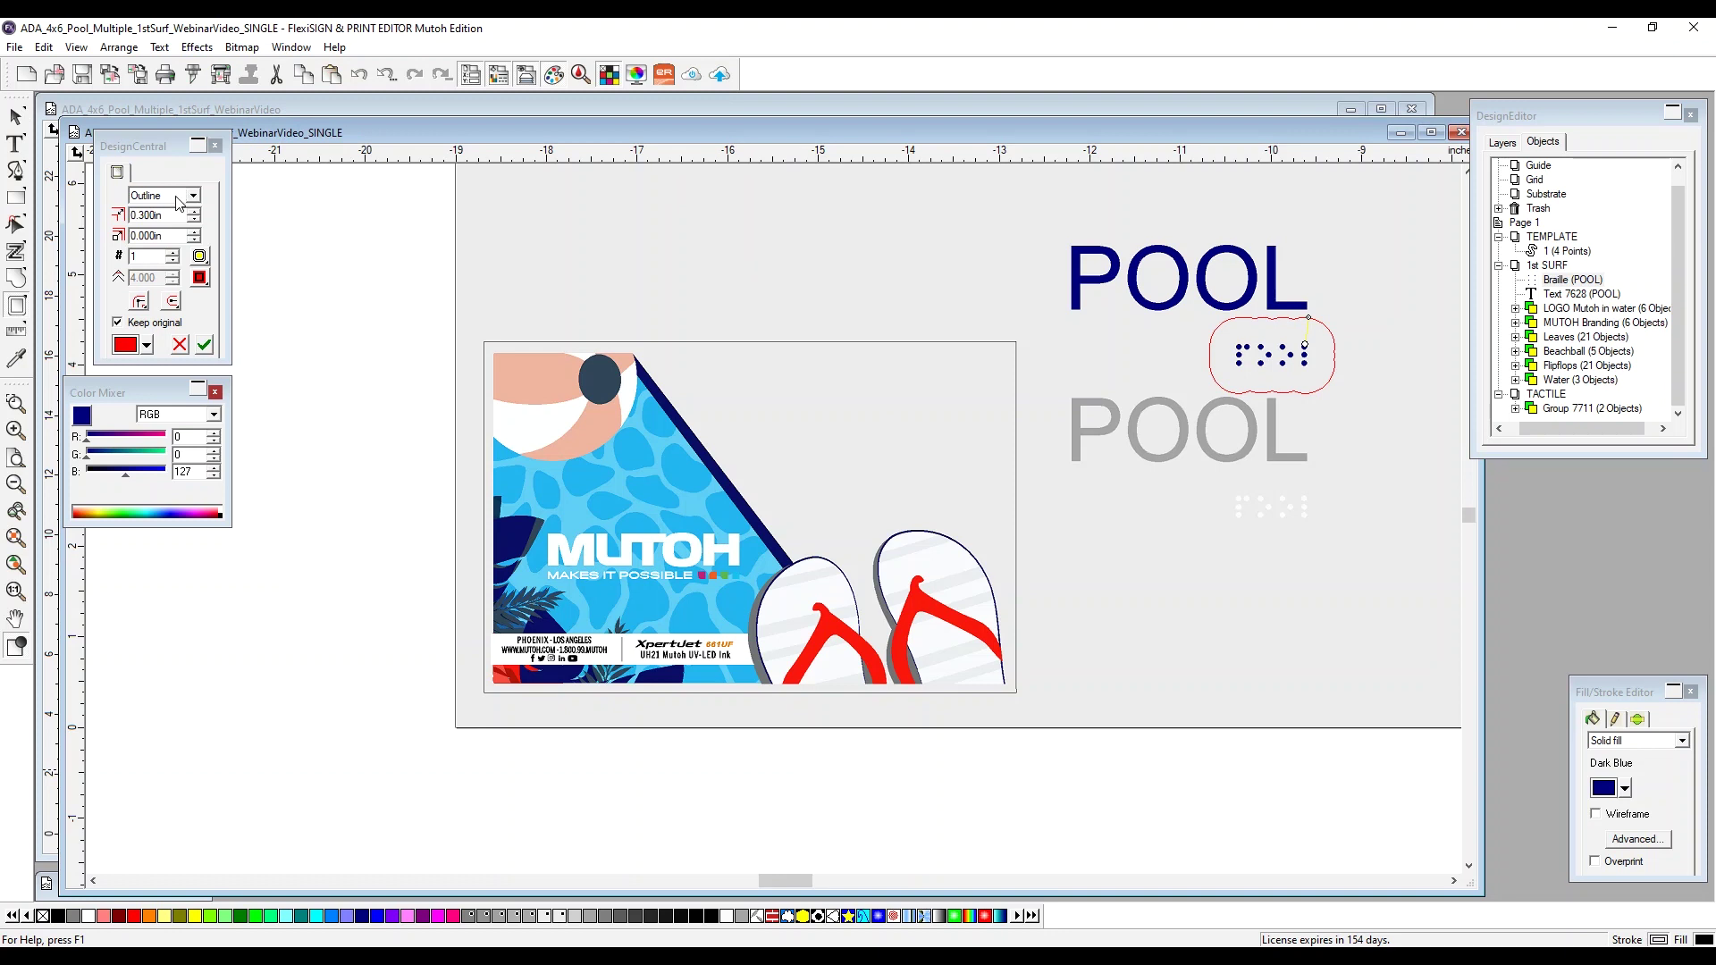
pyautogui.moveTo(170, 213); pyautogui.dragTo(128, 215)
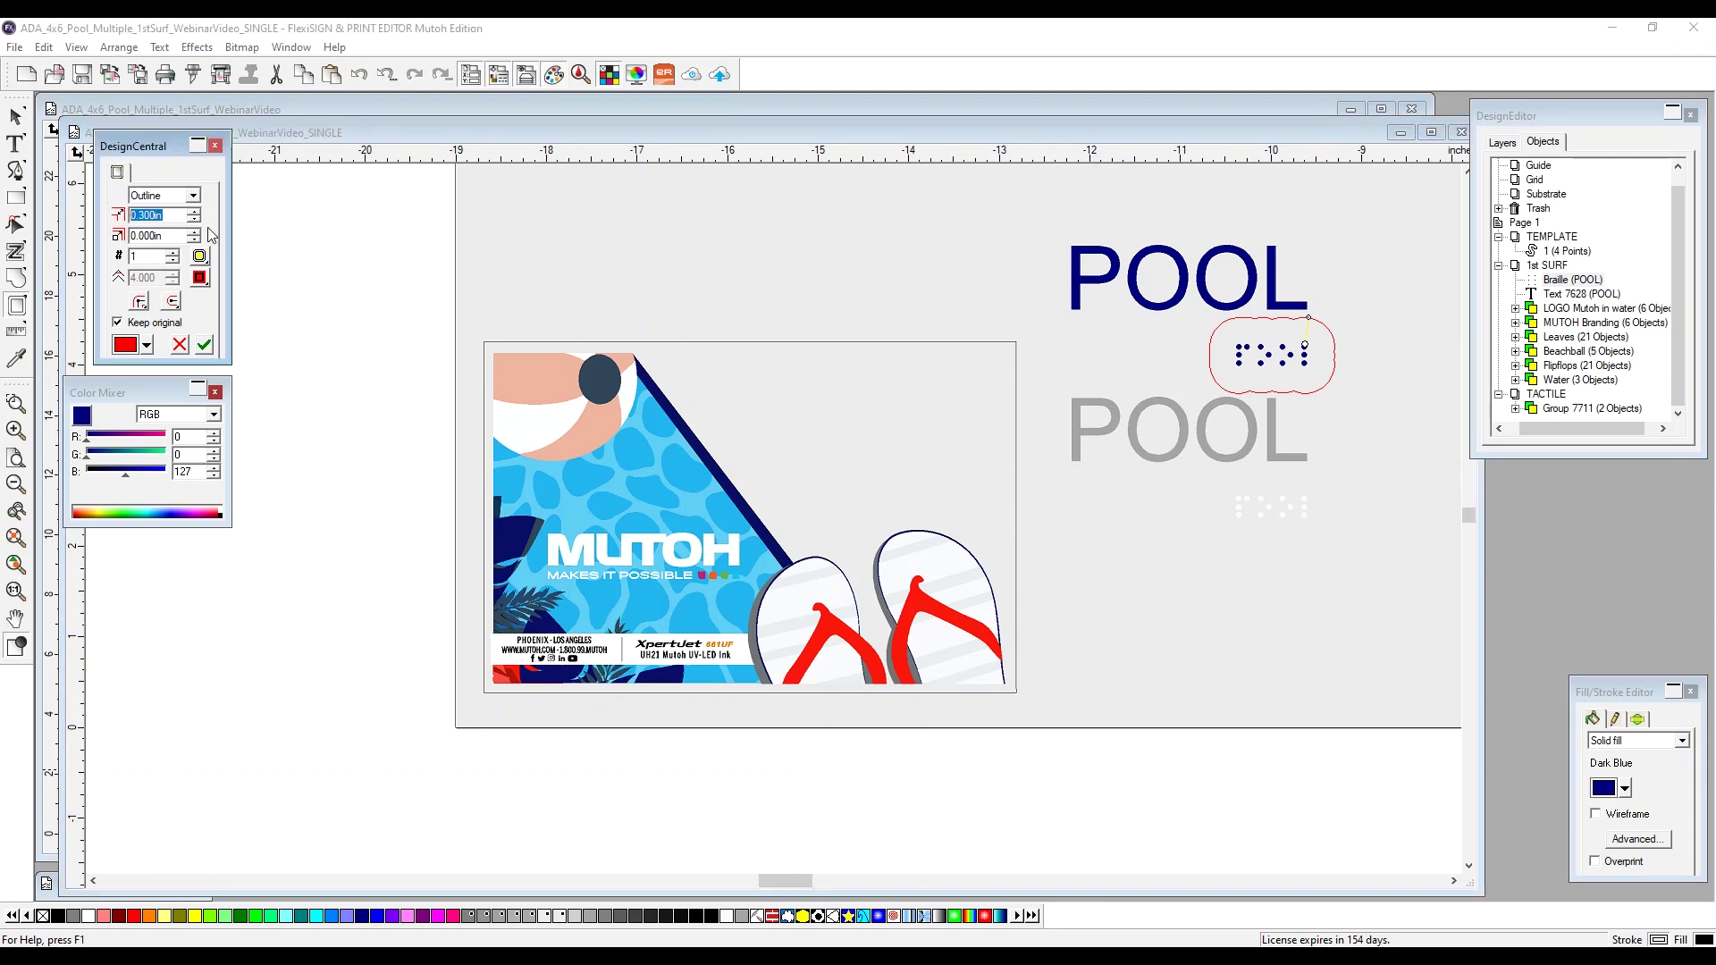
pyautogui.press('BackSpace')
pyautogui.press('Return')
pyautogui.click(204, 346)
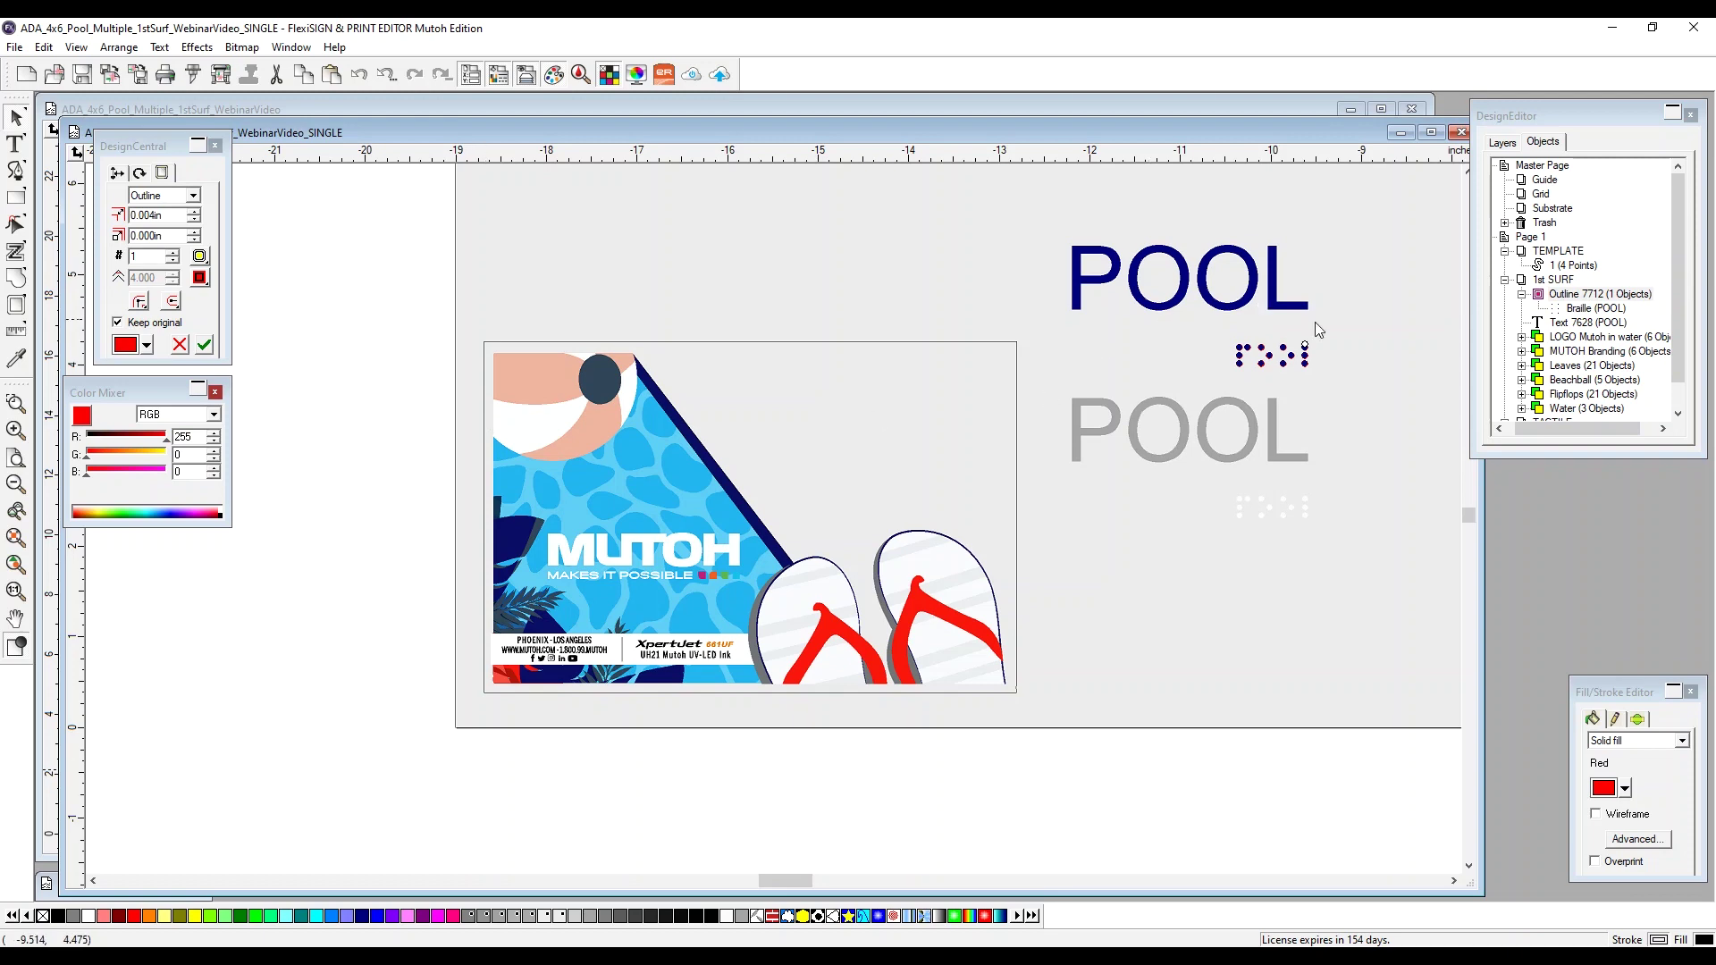
pyautogui.click(1367, 353)
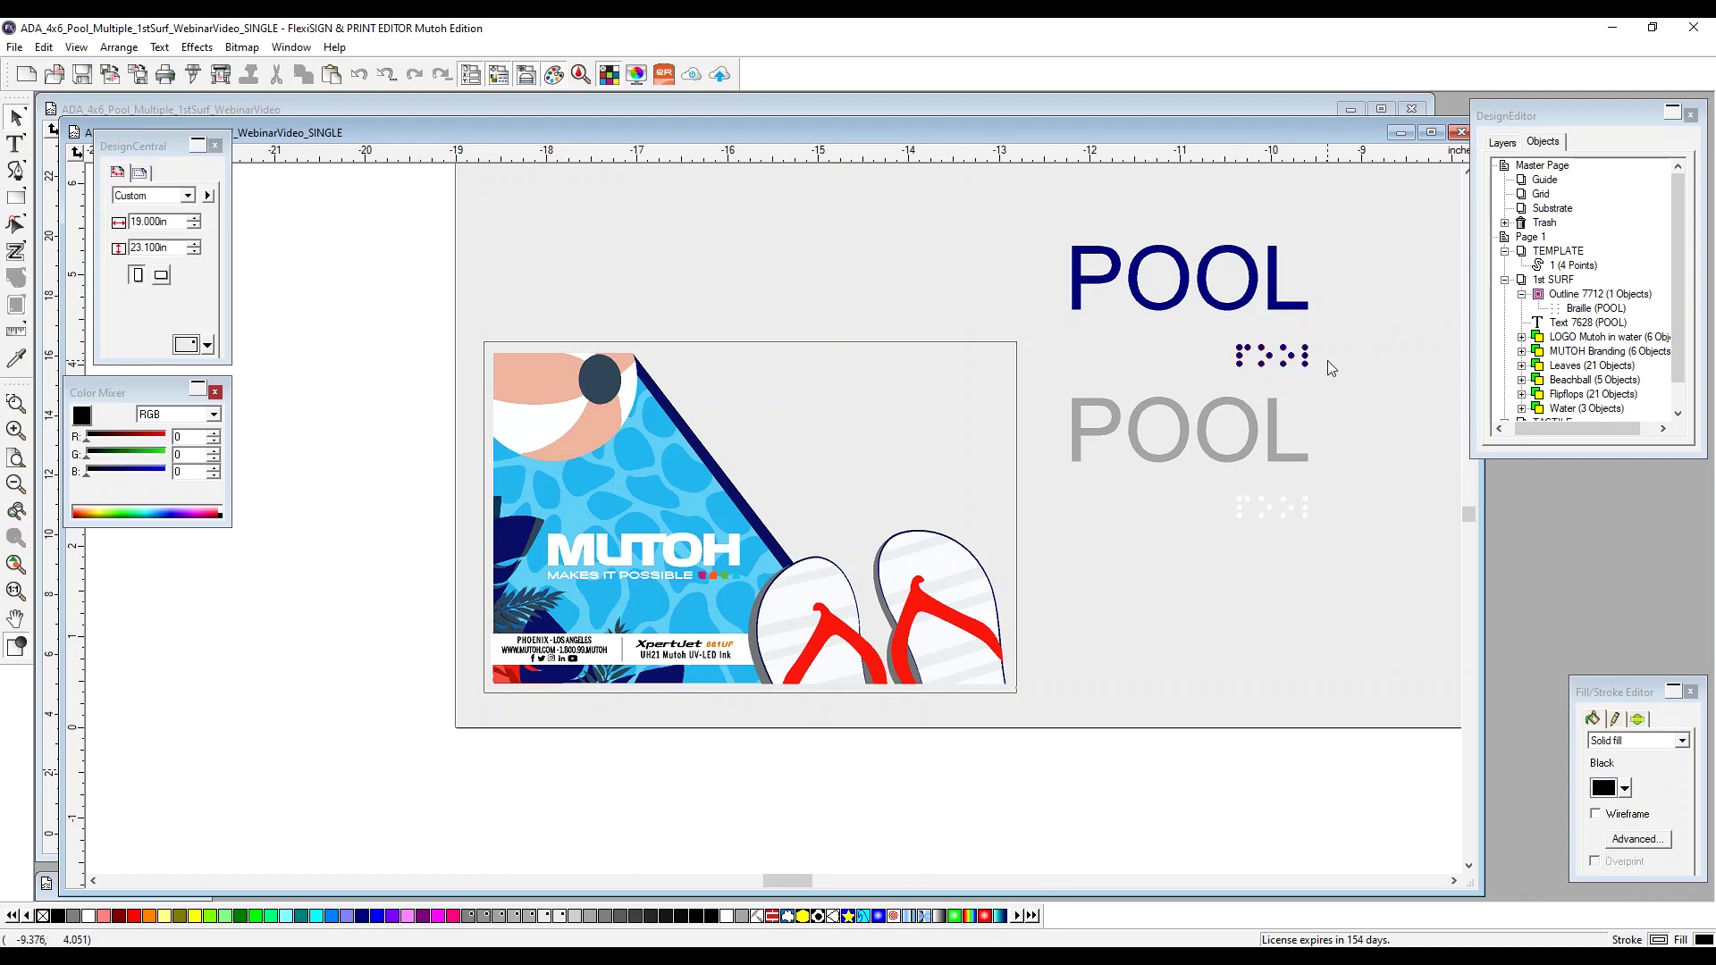
# Step: Set the Braille dots' outline colour to Dark Blue in the Fill/Stroke Editor
pyautogui.scroll(5, 1327, 359)
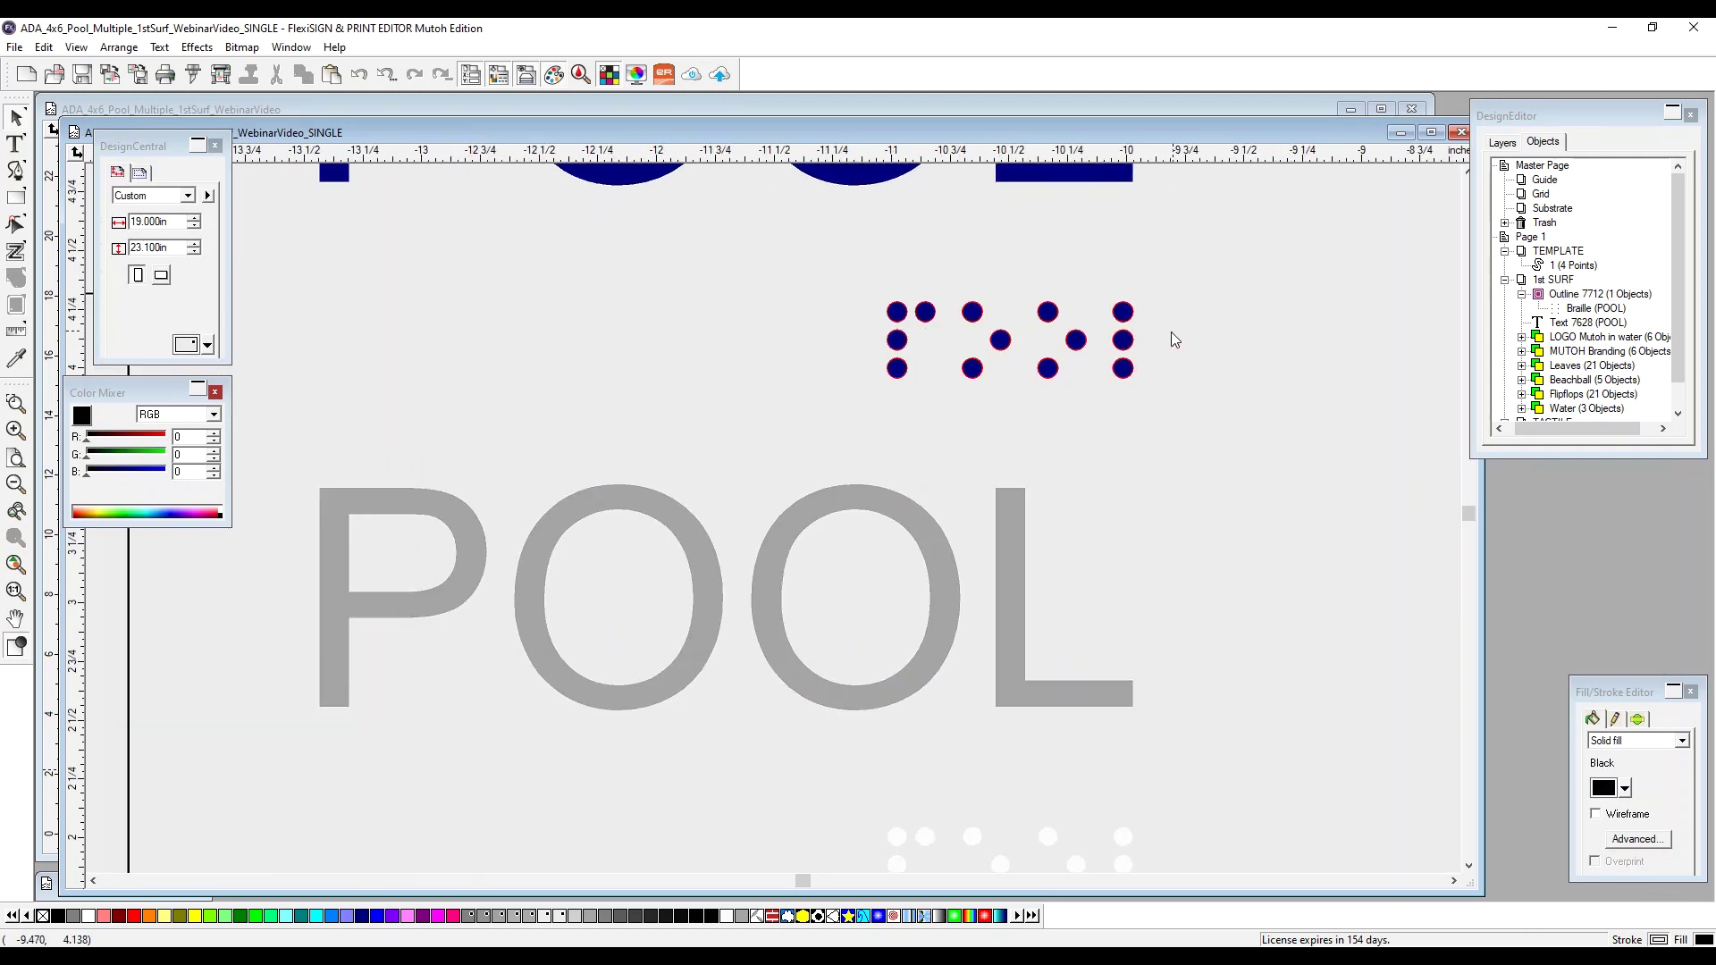
pyautogui.scroll(5, 1162, 337)
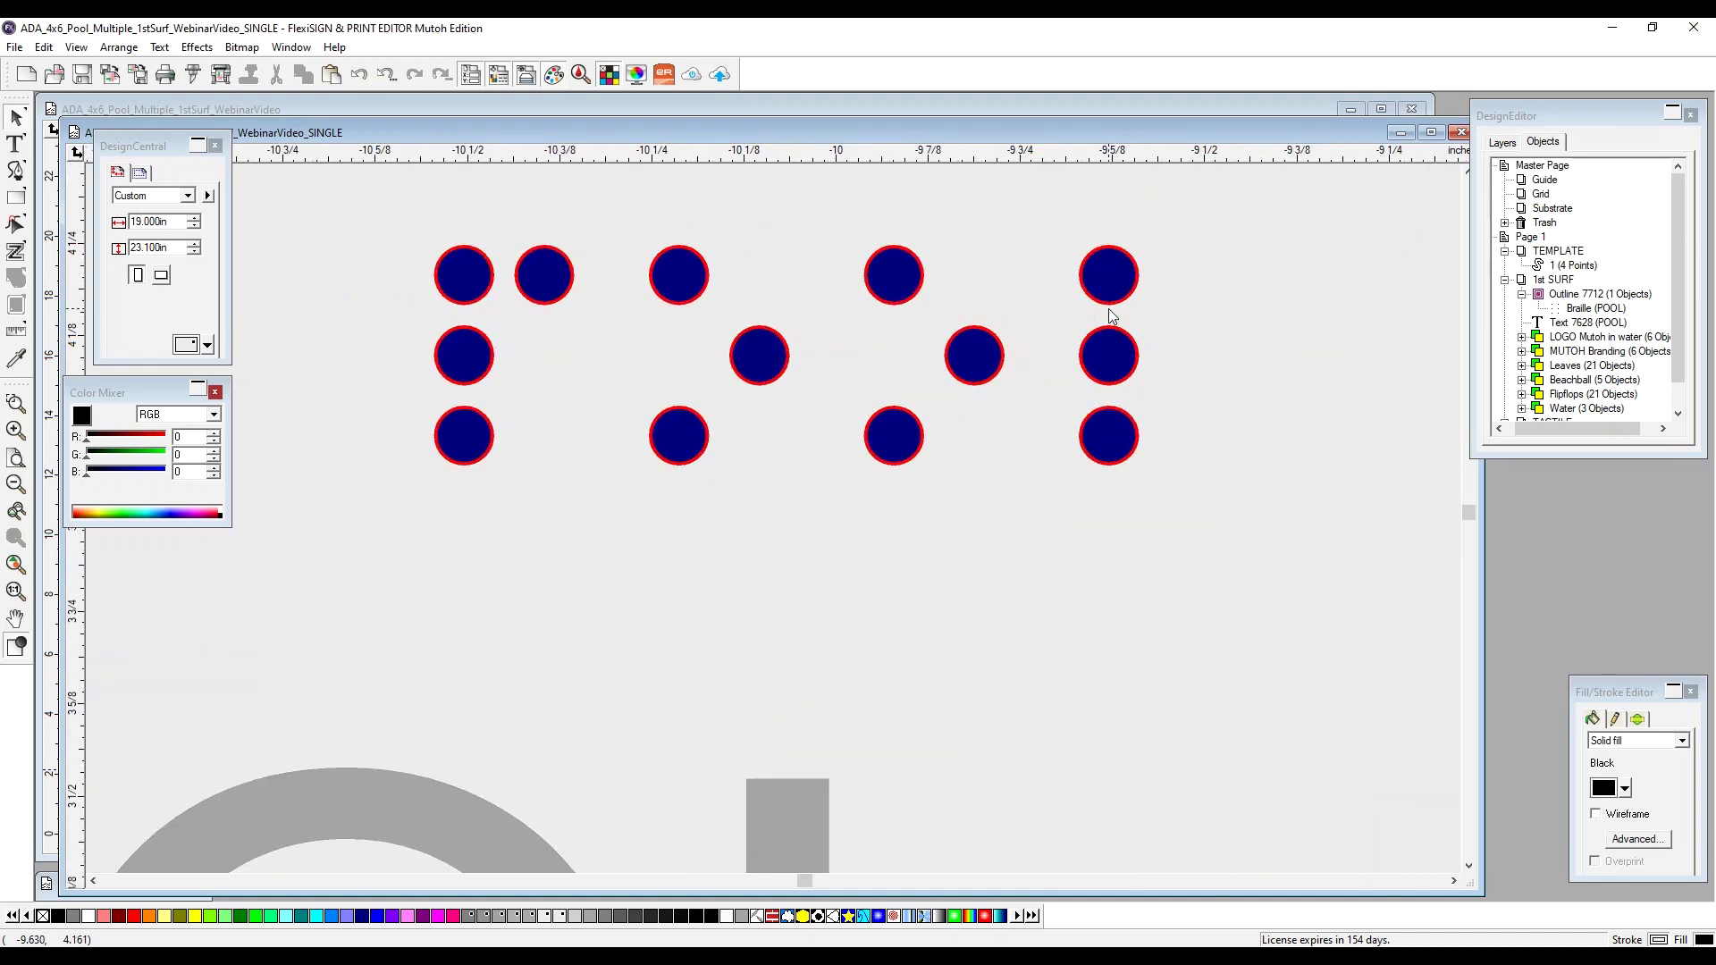
pyautogui.scroll(1, 1111, 315)
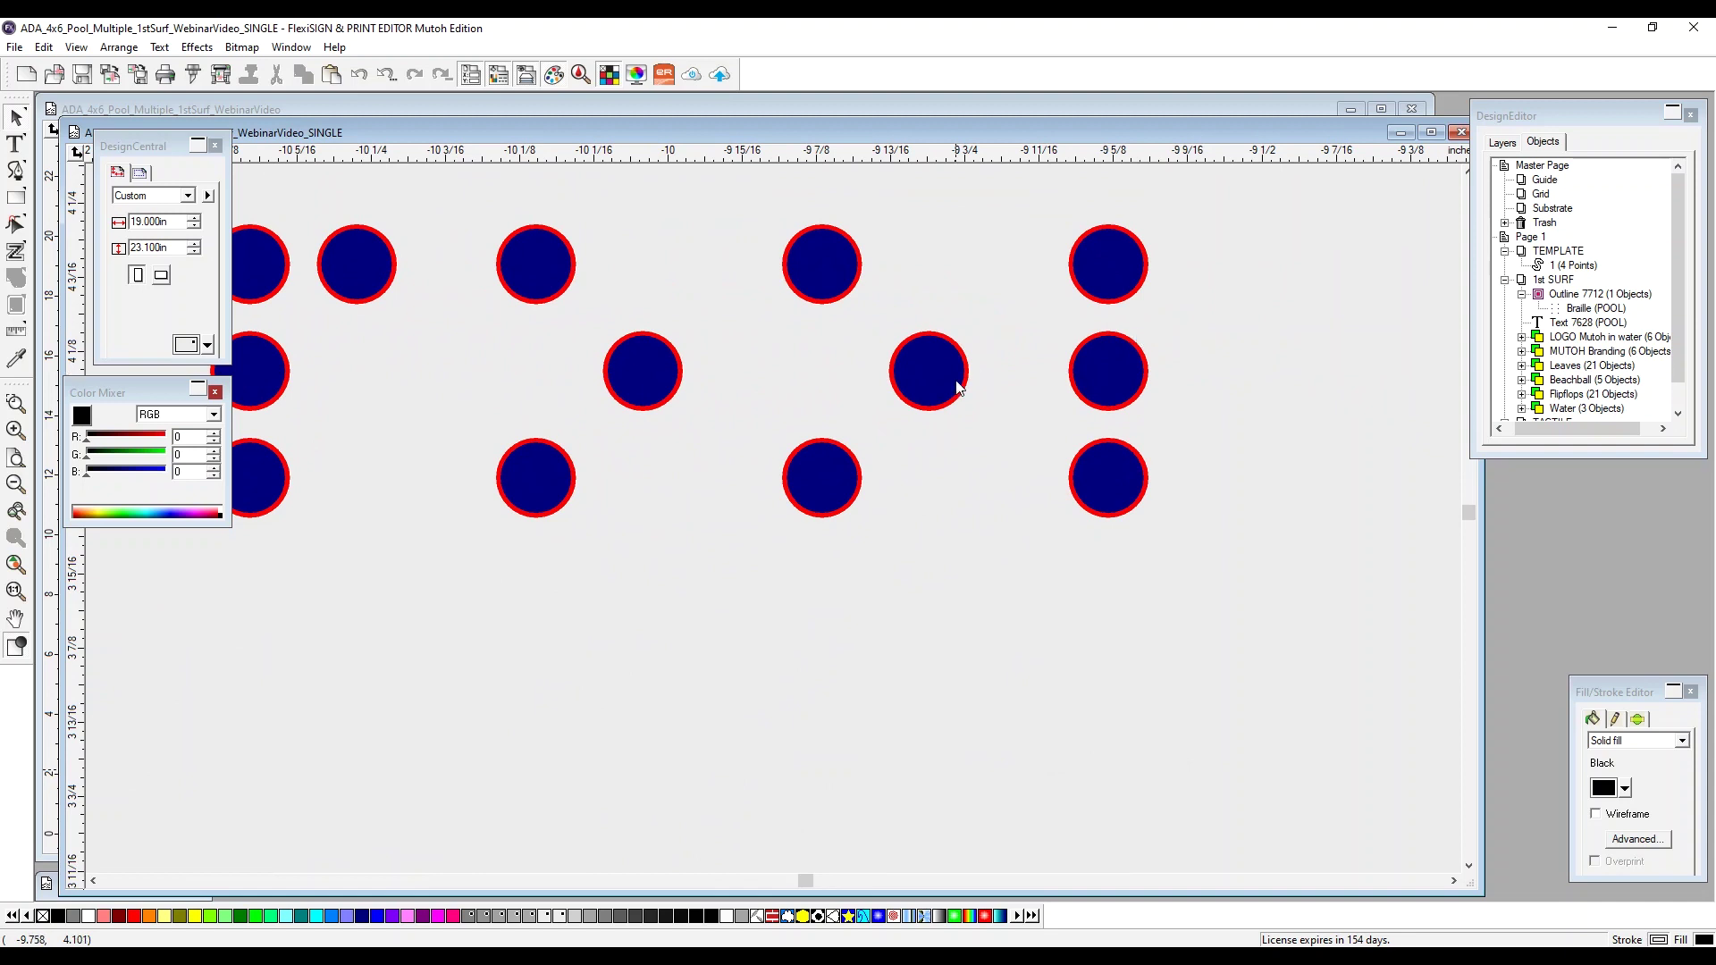
pyautogui.scroll(-2, 958, 386)
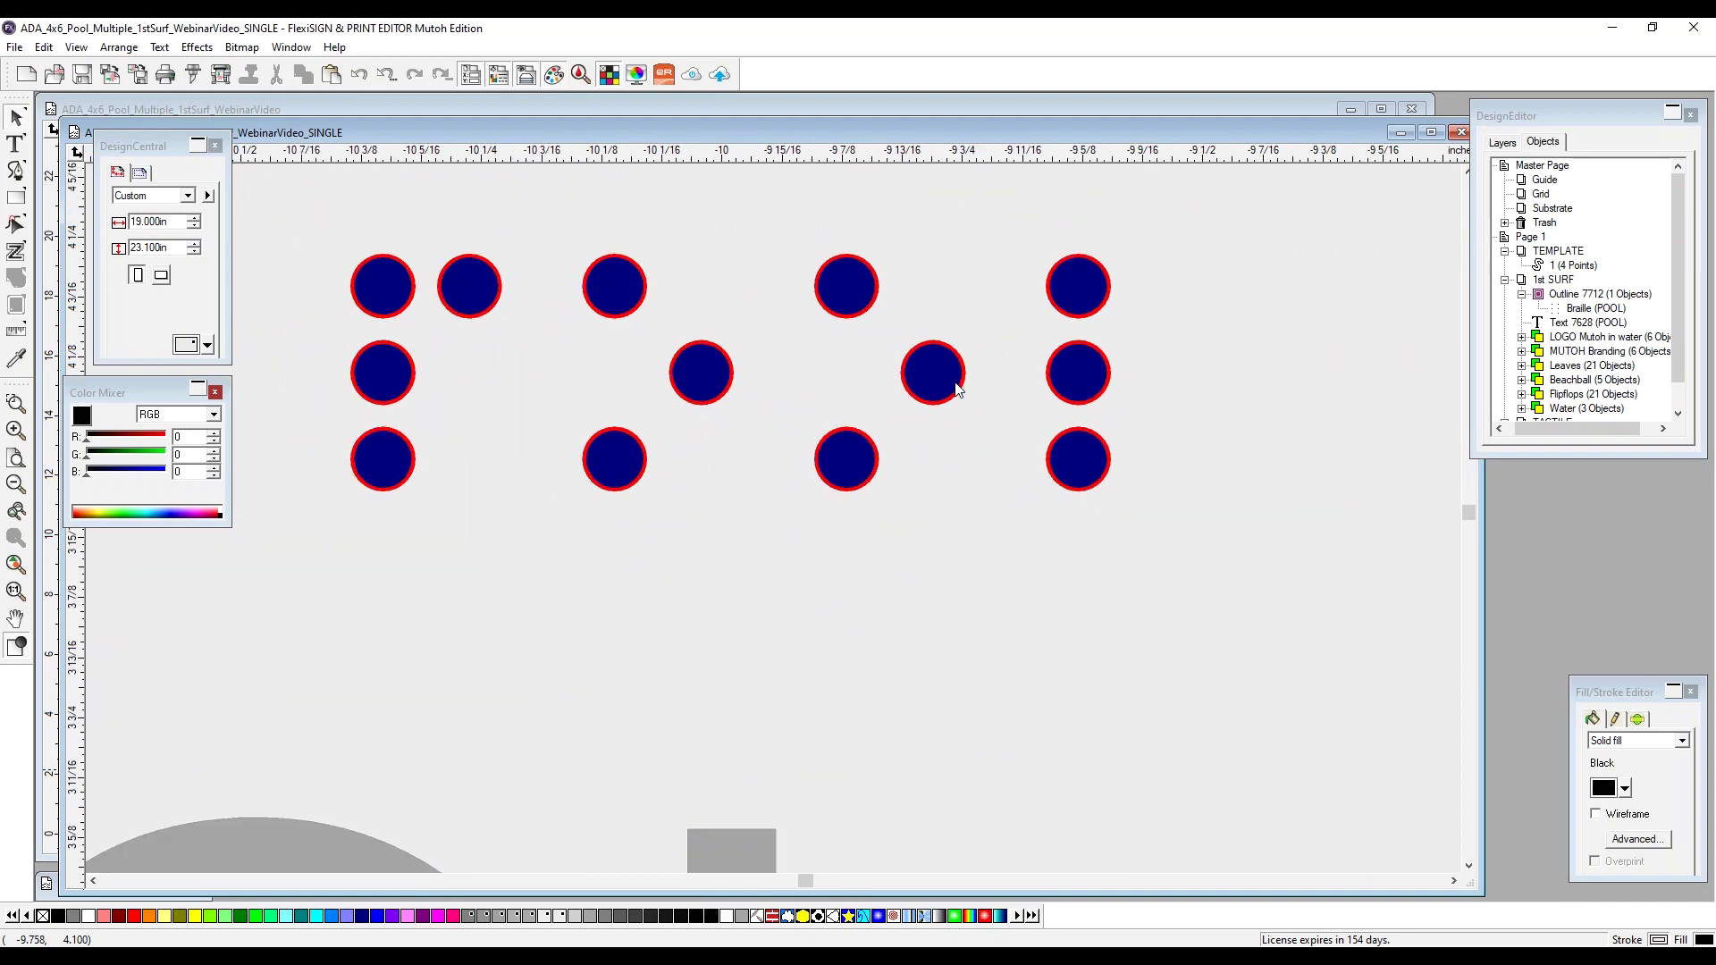
pyautogui.click(1079, 386)
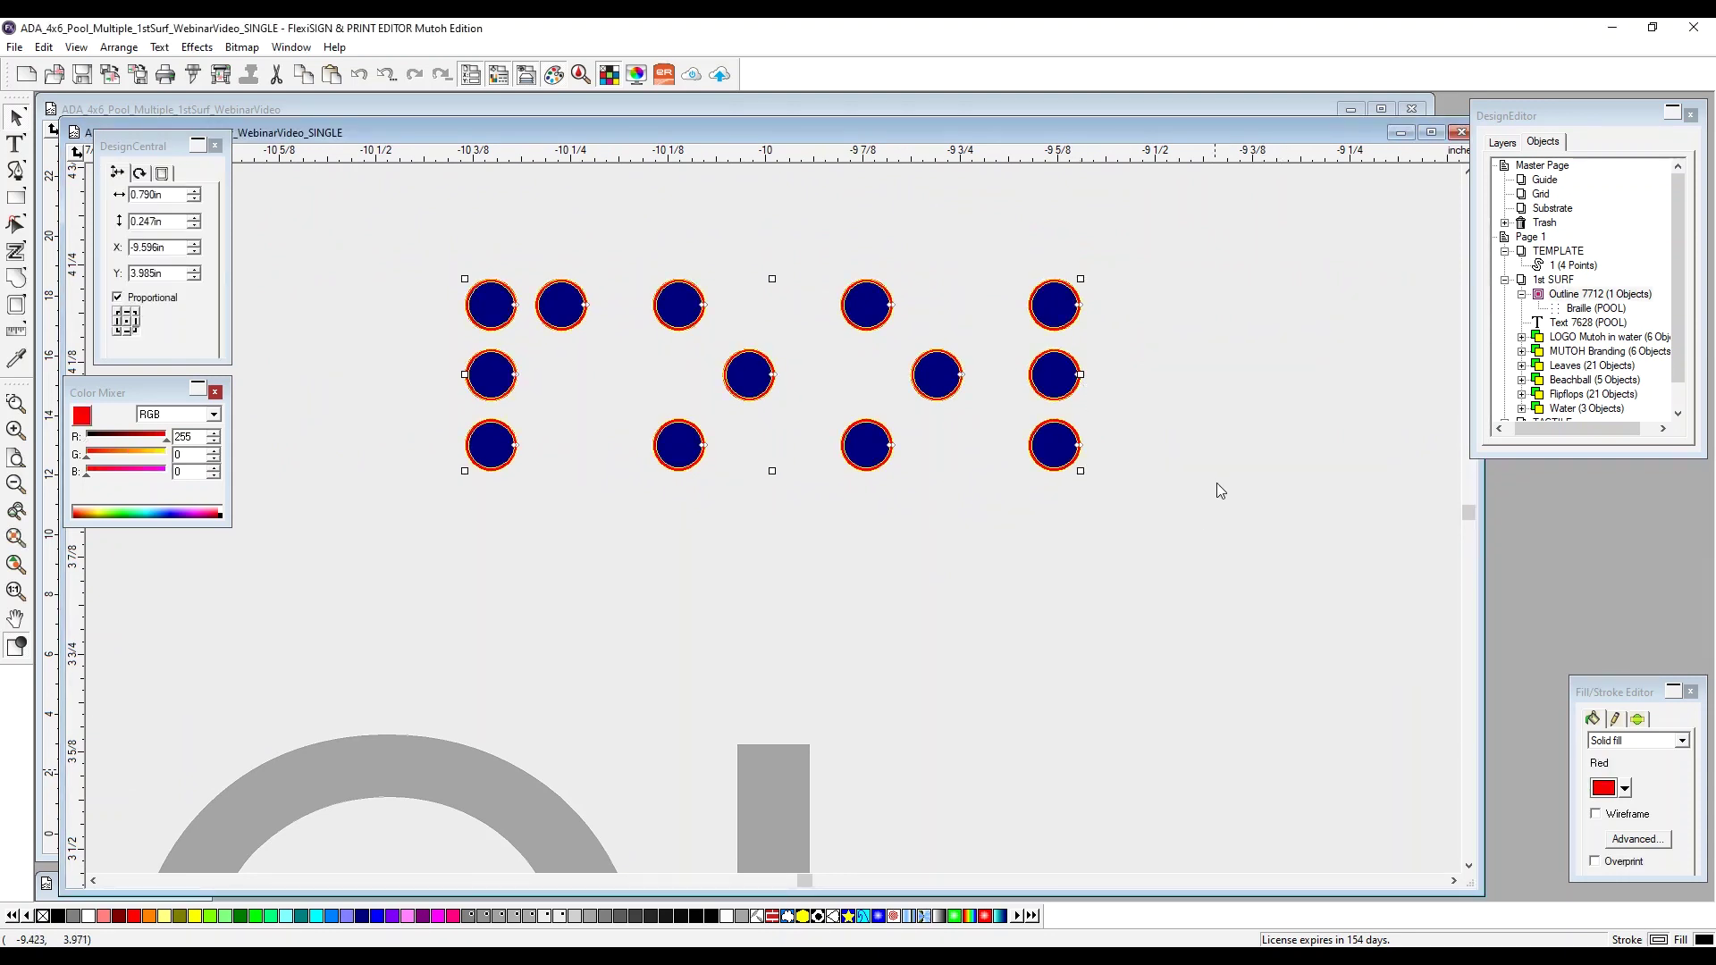
pyautogui.click(1625, 789)
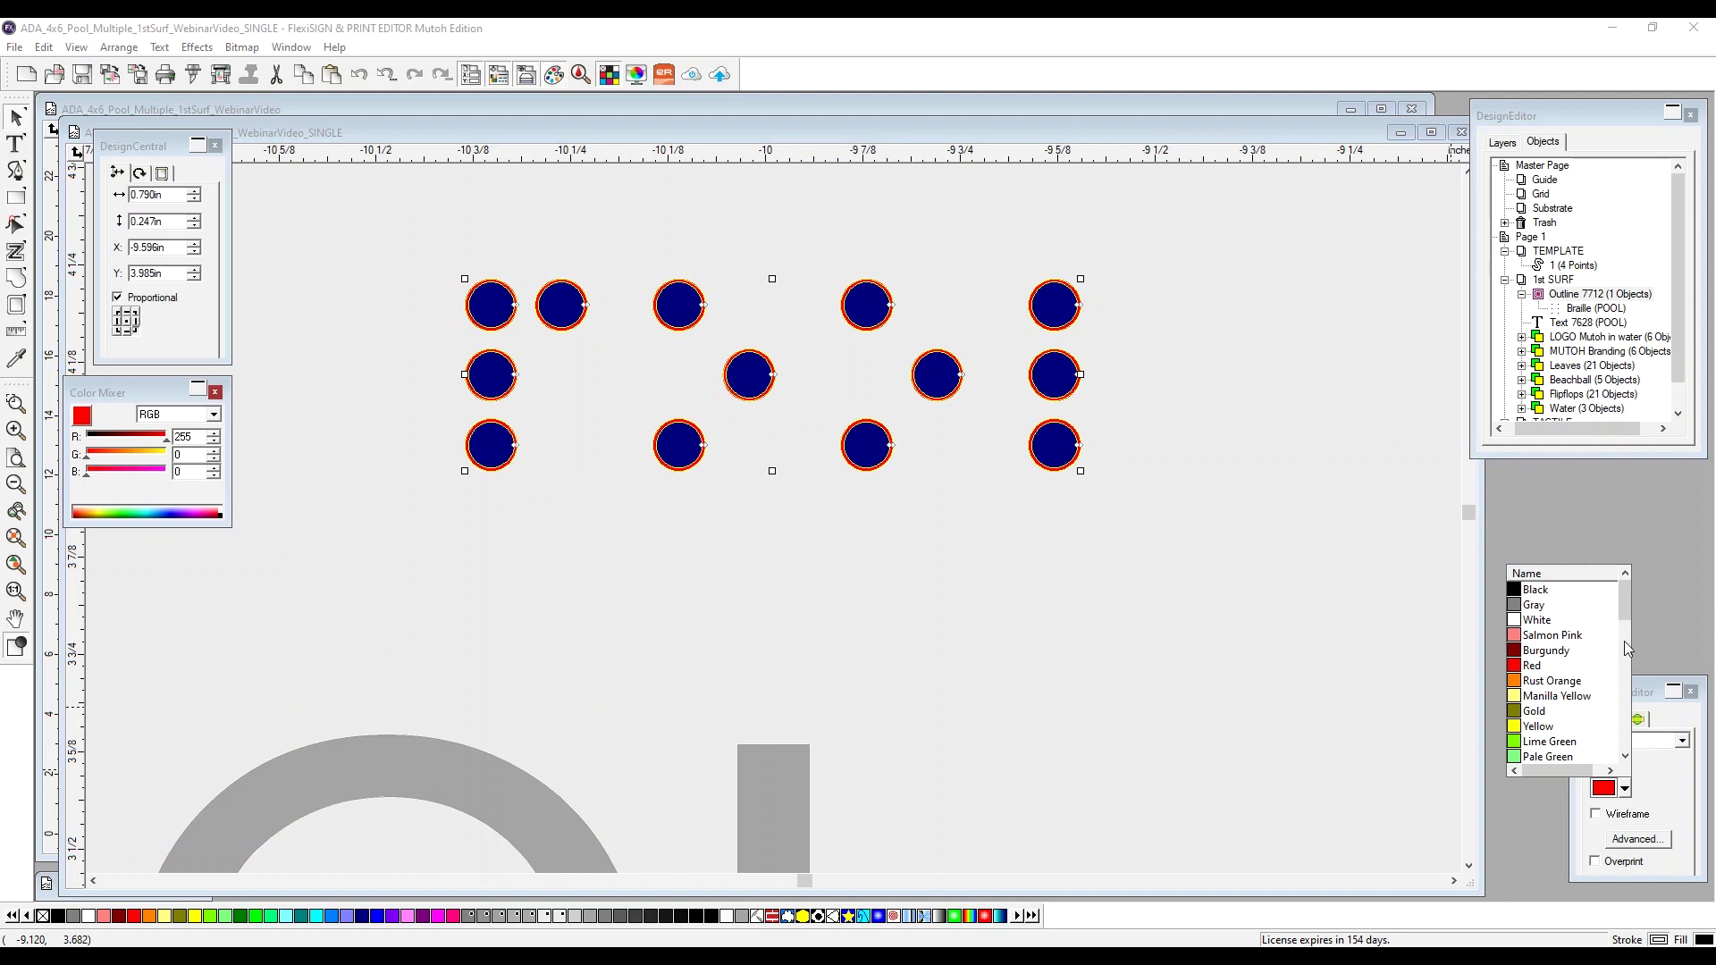
pyautogui.moveTo(1627, 608); pyautogui.dragTo(1628, 656)
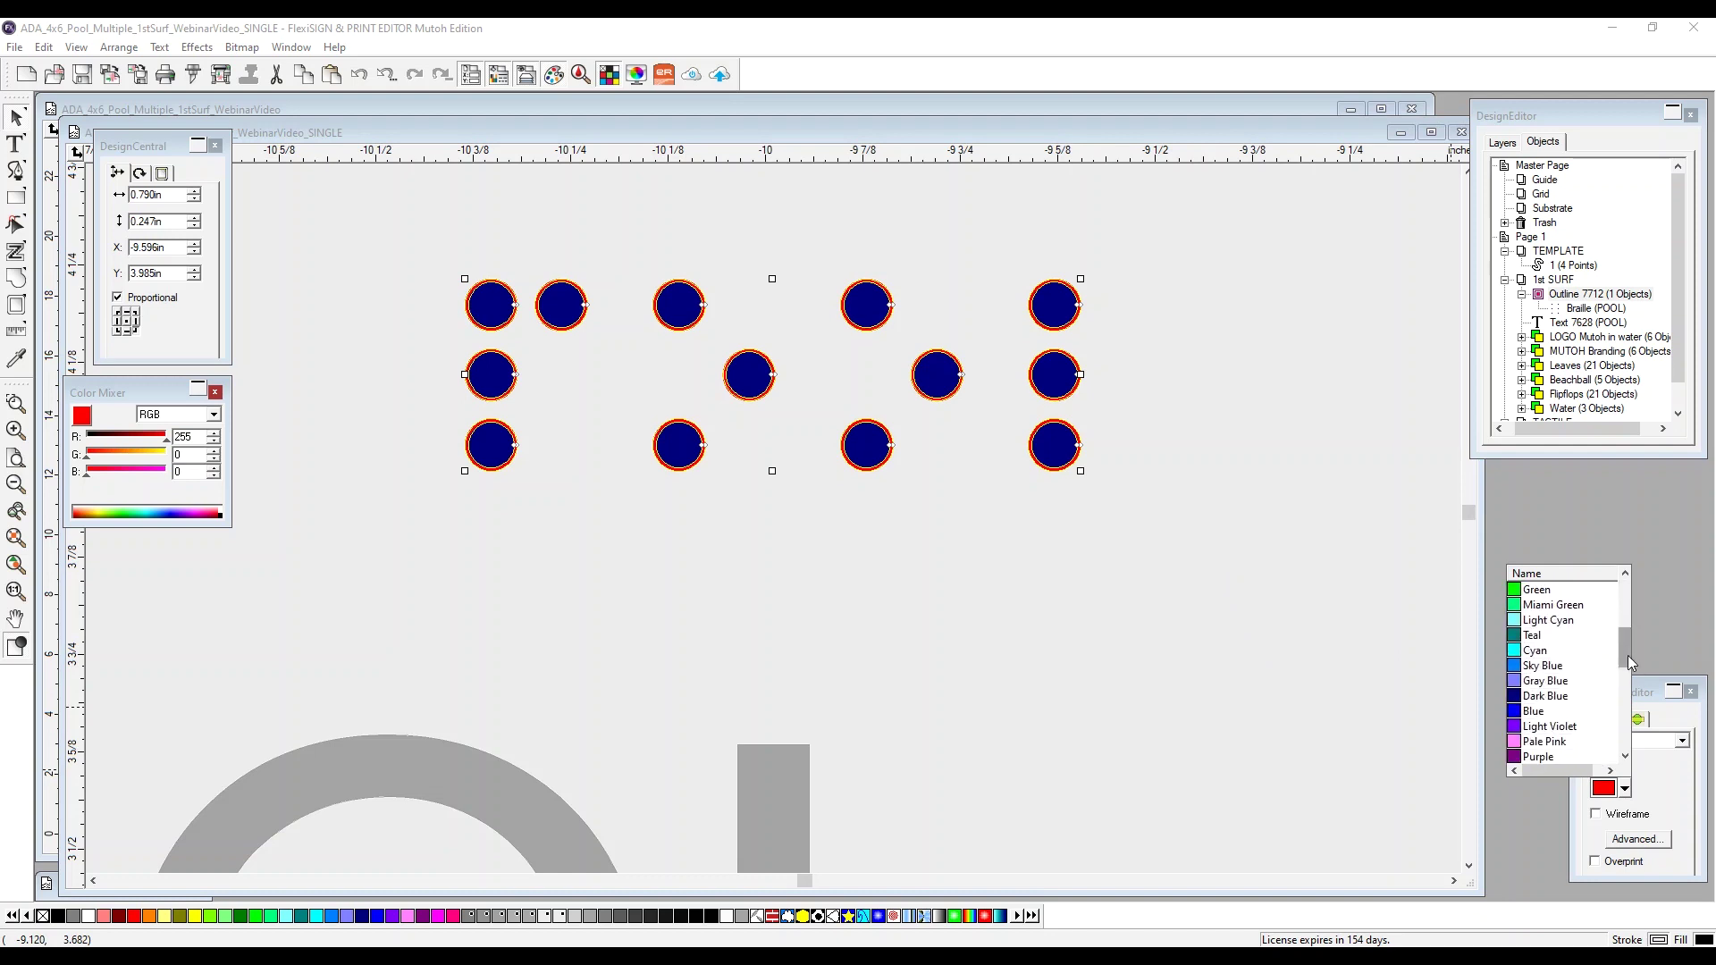
pyautogui.click(1550, 697)
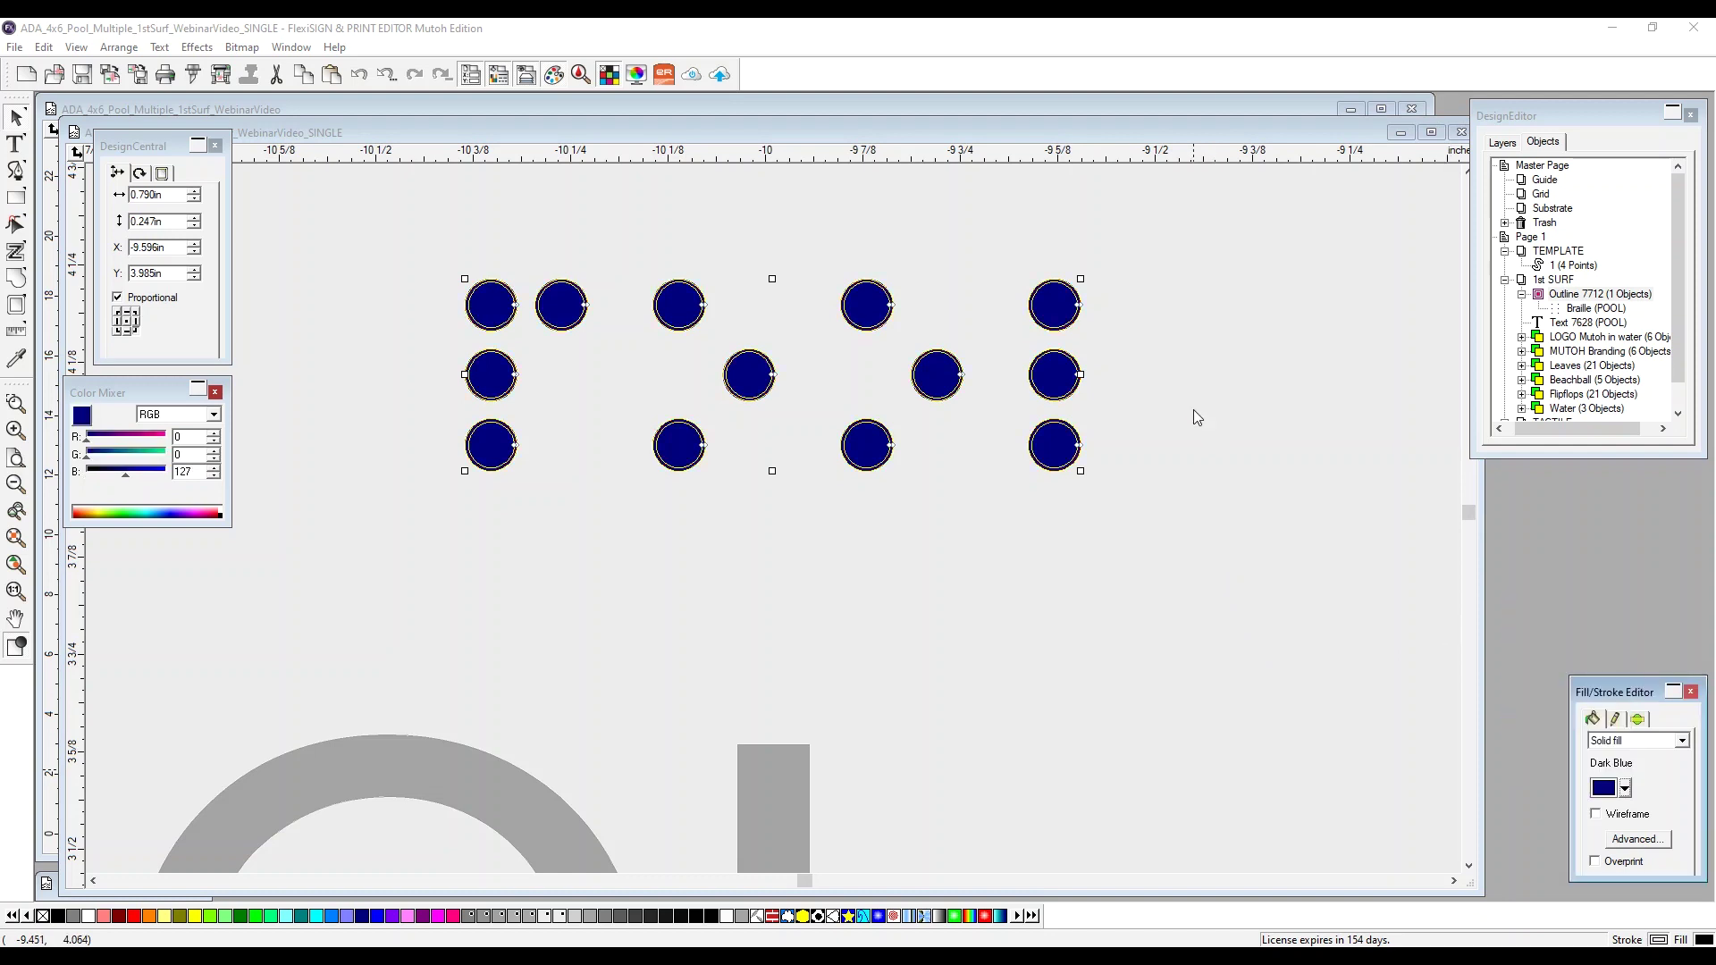
# Step: Deselect to check the dark blue outline, then reselect the Braille dot group
pyautogui.click(1166, 410)
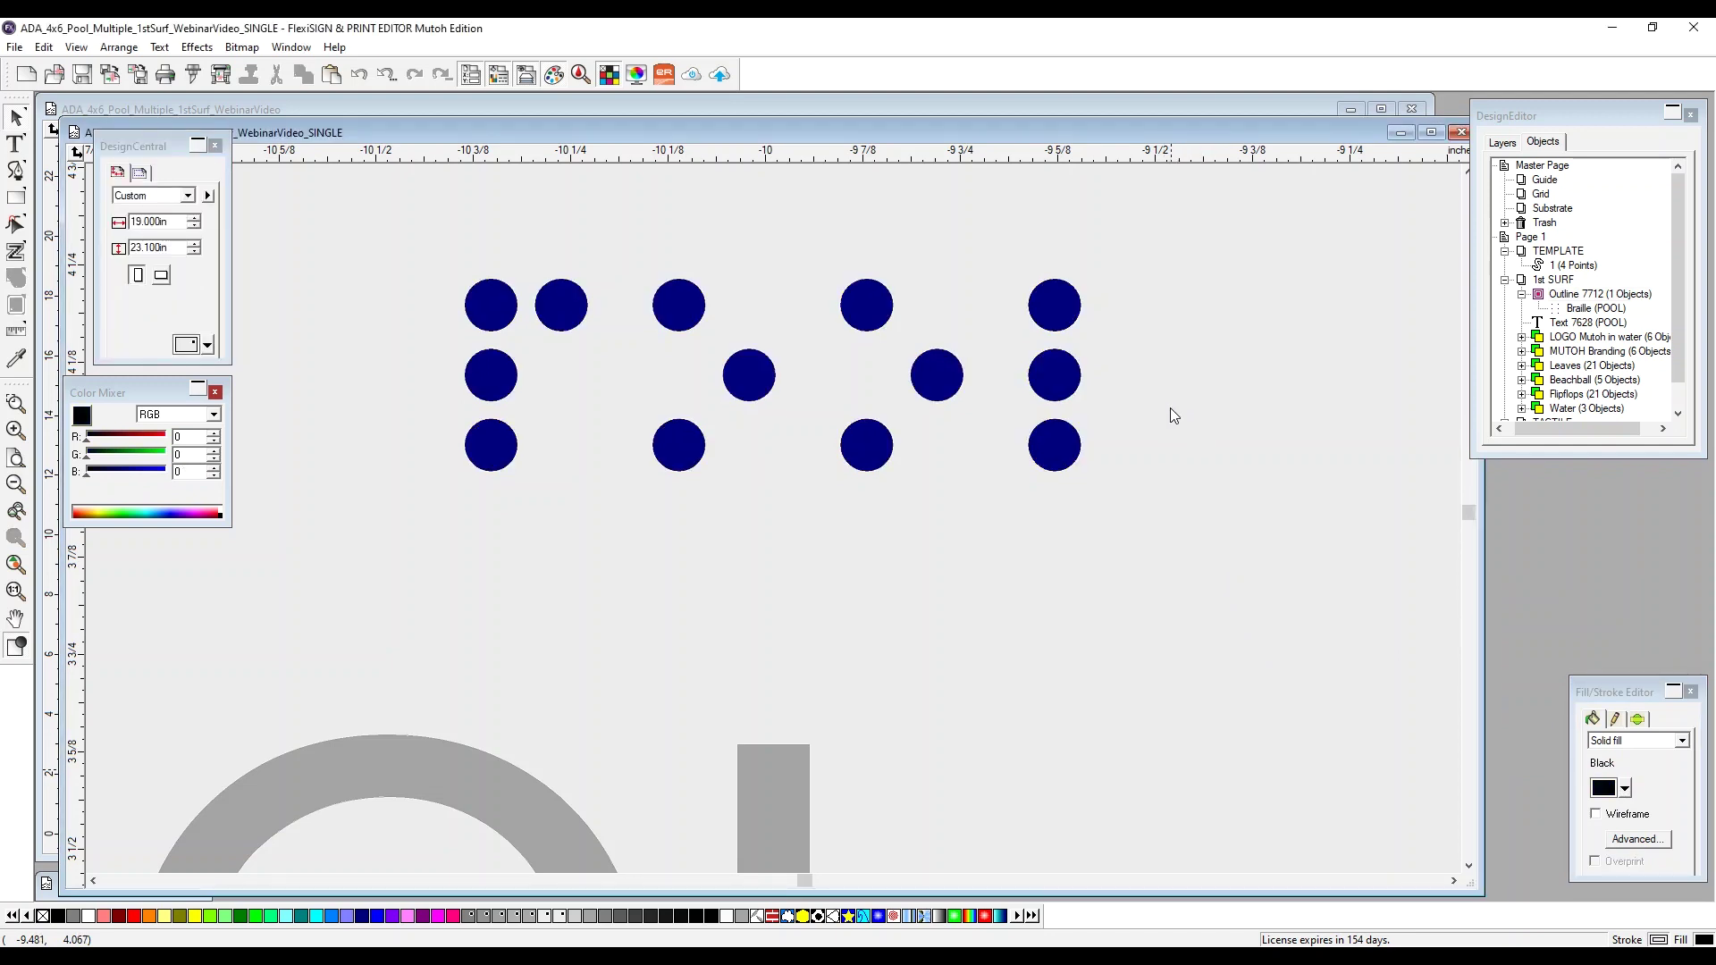
pyautogui.click(679, 309)
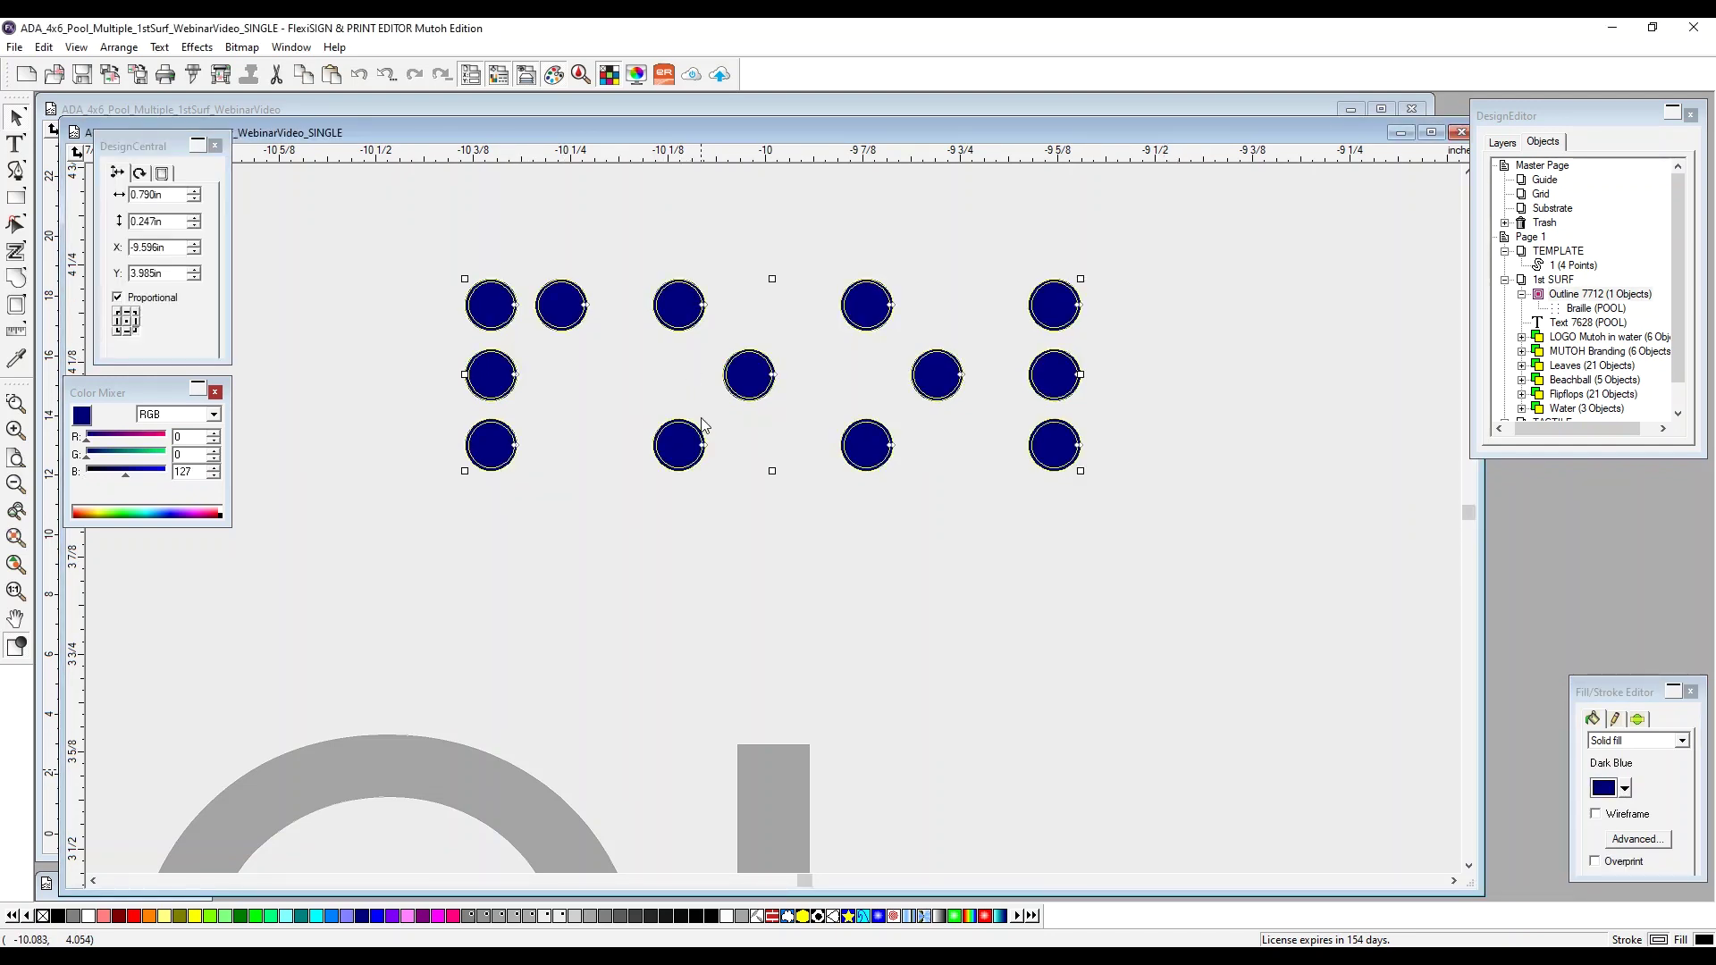
pyautogui.scroll(-5, 701, 427)
pyautogui.scroll(-4, 702, 427)
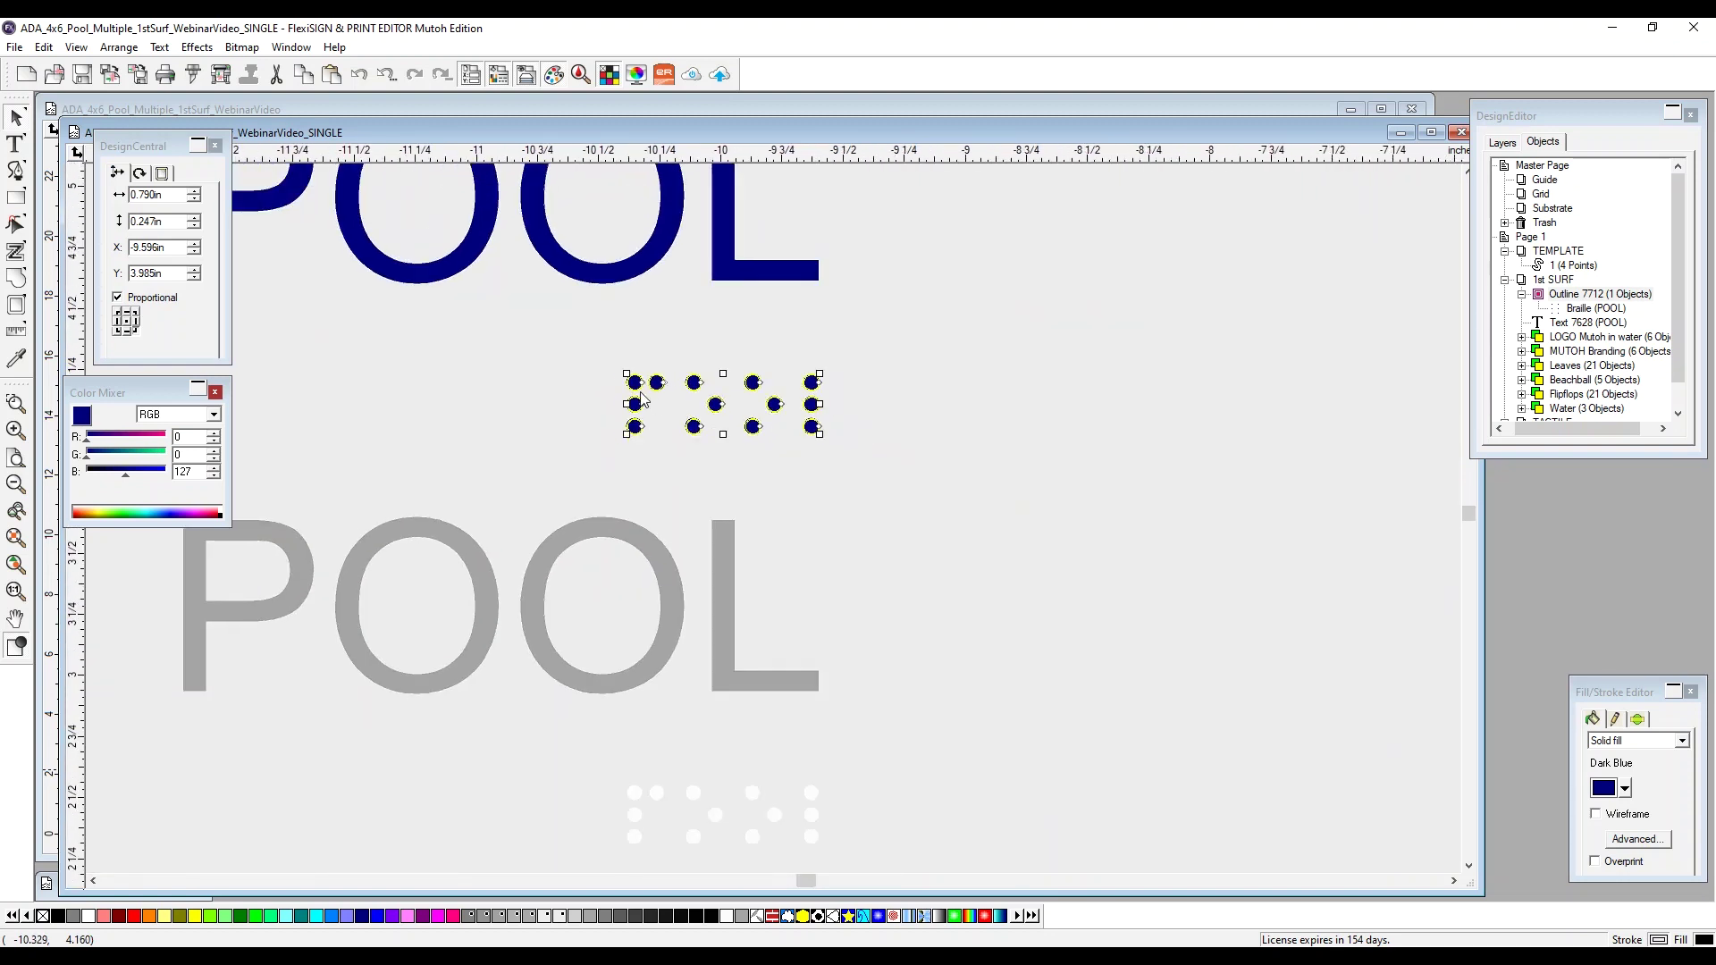
pyautogui.scroll(-1, 640, 390)
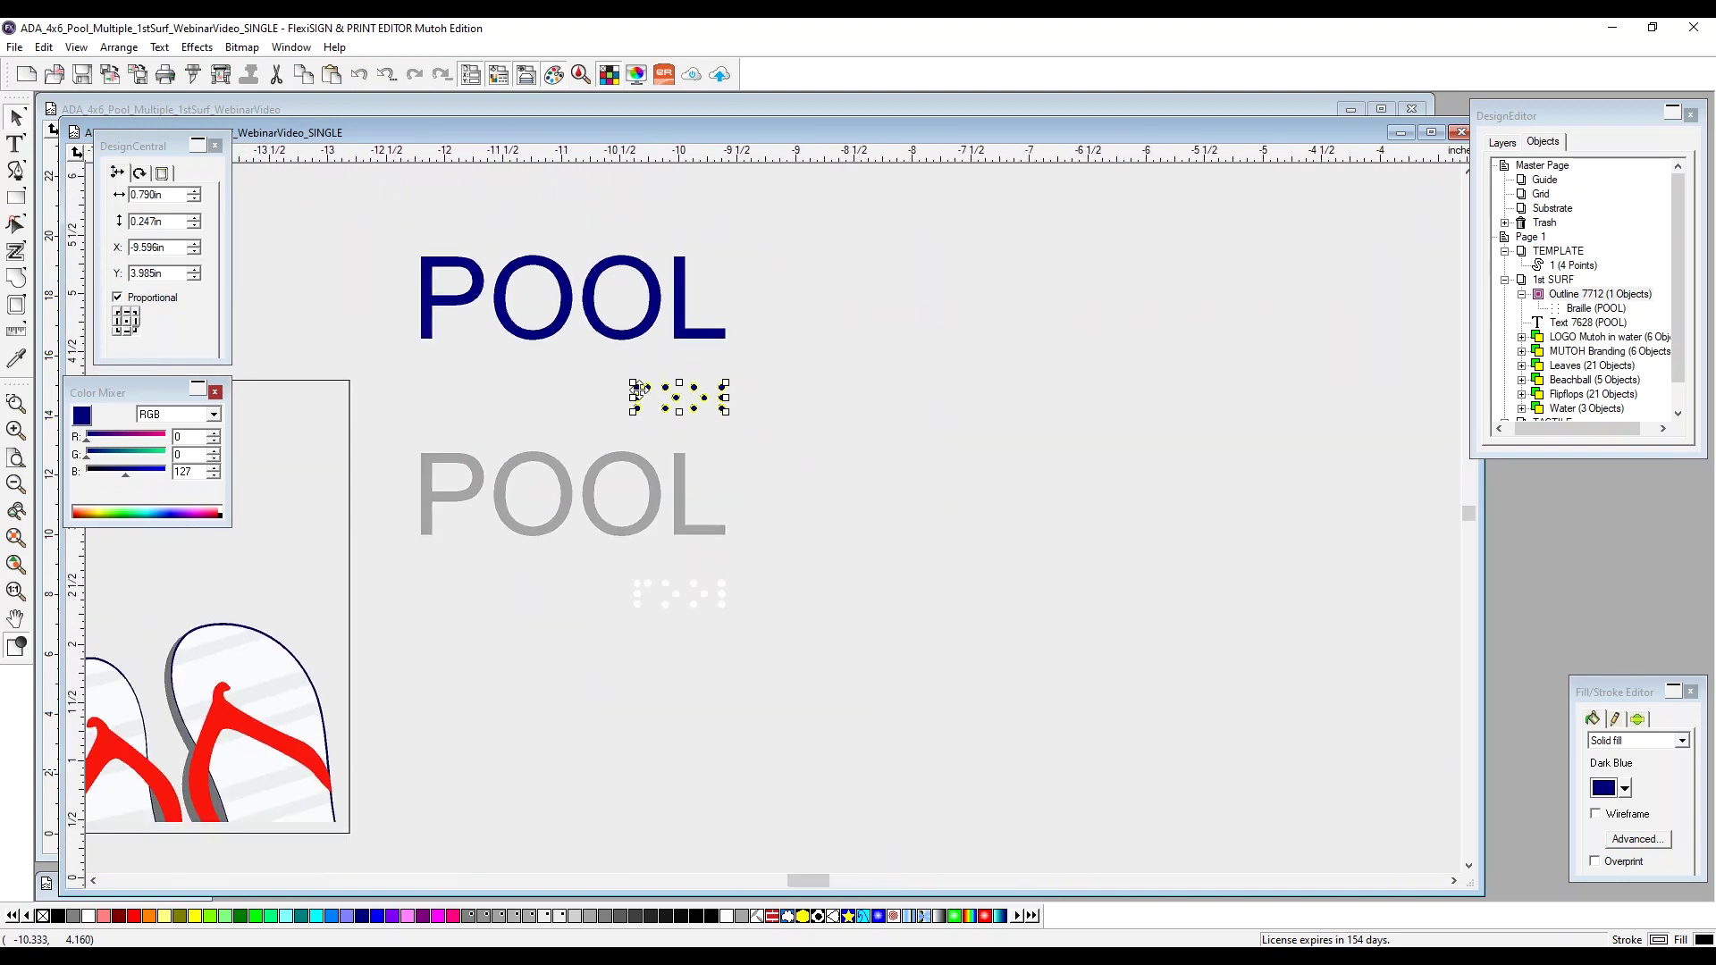
# Step: Group the blue POOL text together with its Braille dots
pyautogui.click(637, 342)
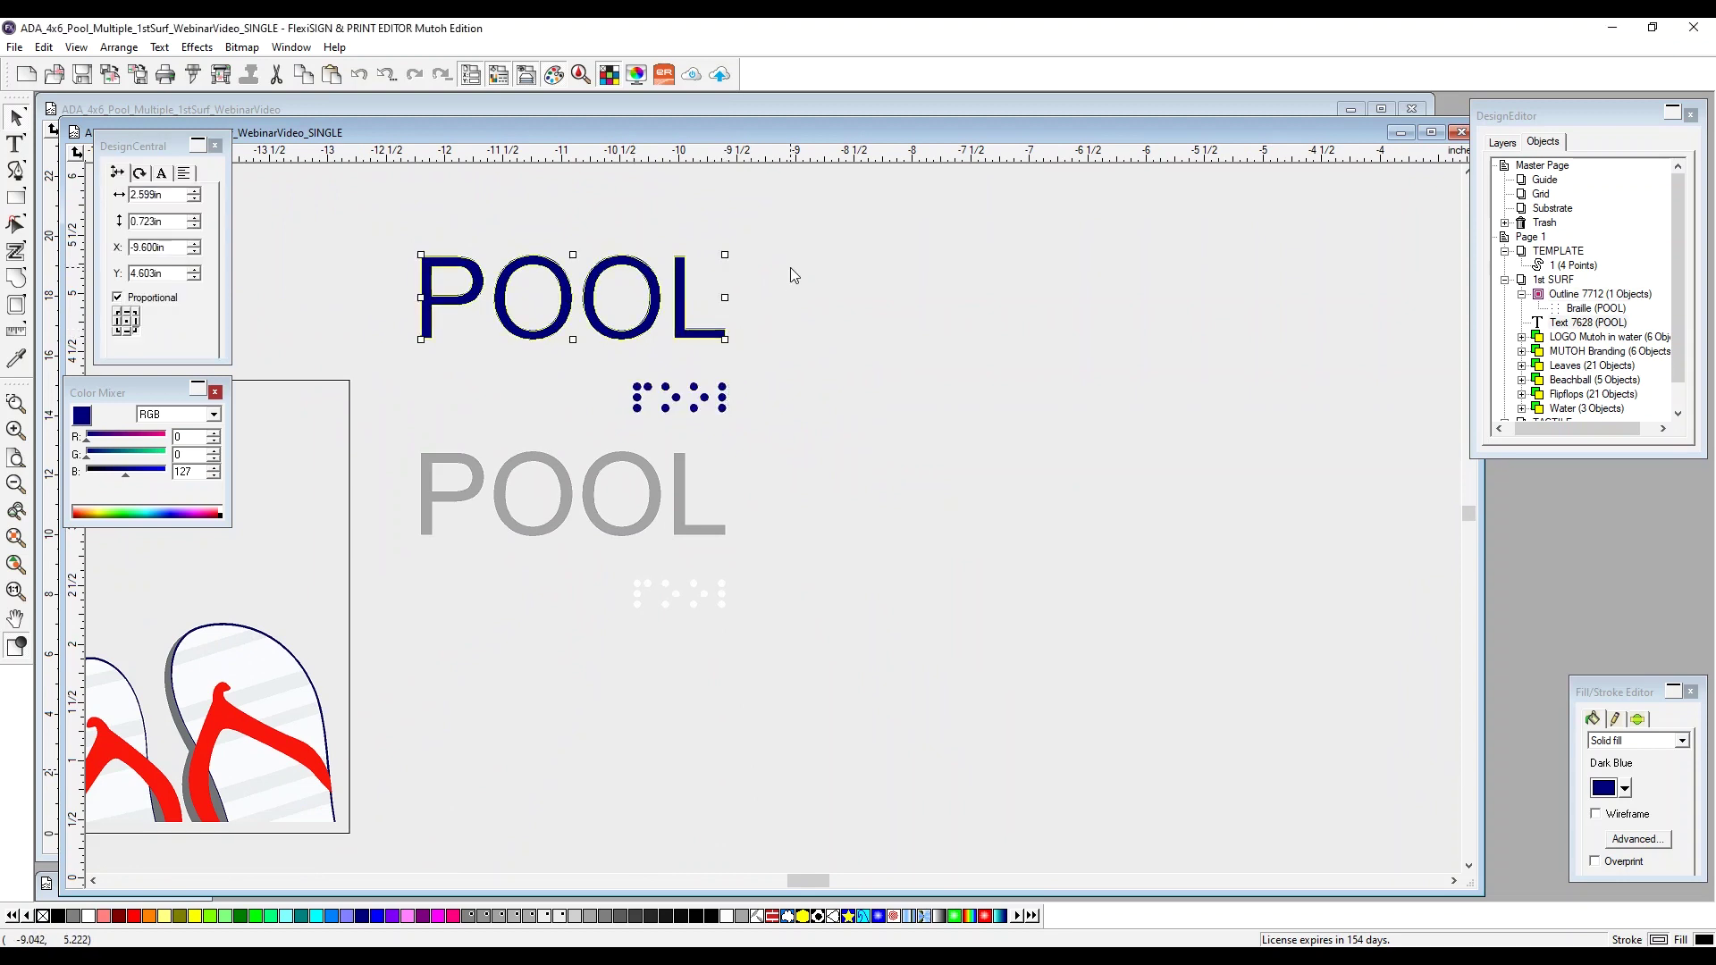
pyautogui.moveTo(781, 236); pyautogui.dragTo(390, 412)
pyautogui.hotkey('ctrl', 'g')
pyautogui.moveTo(805, 881)
pyautogui.mouseDown()
pyautogui.moveTo(764, 891)
pyautogui.moveTo(785, 896)
pyautogui.mouseUp()
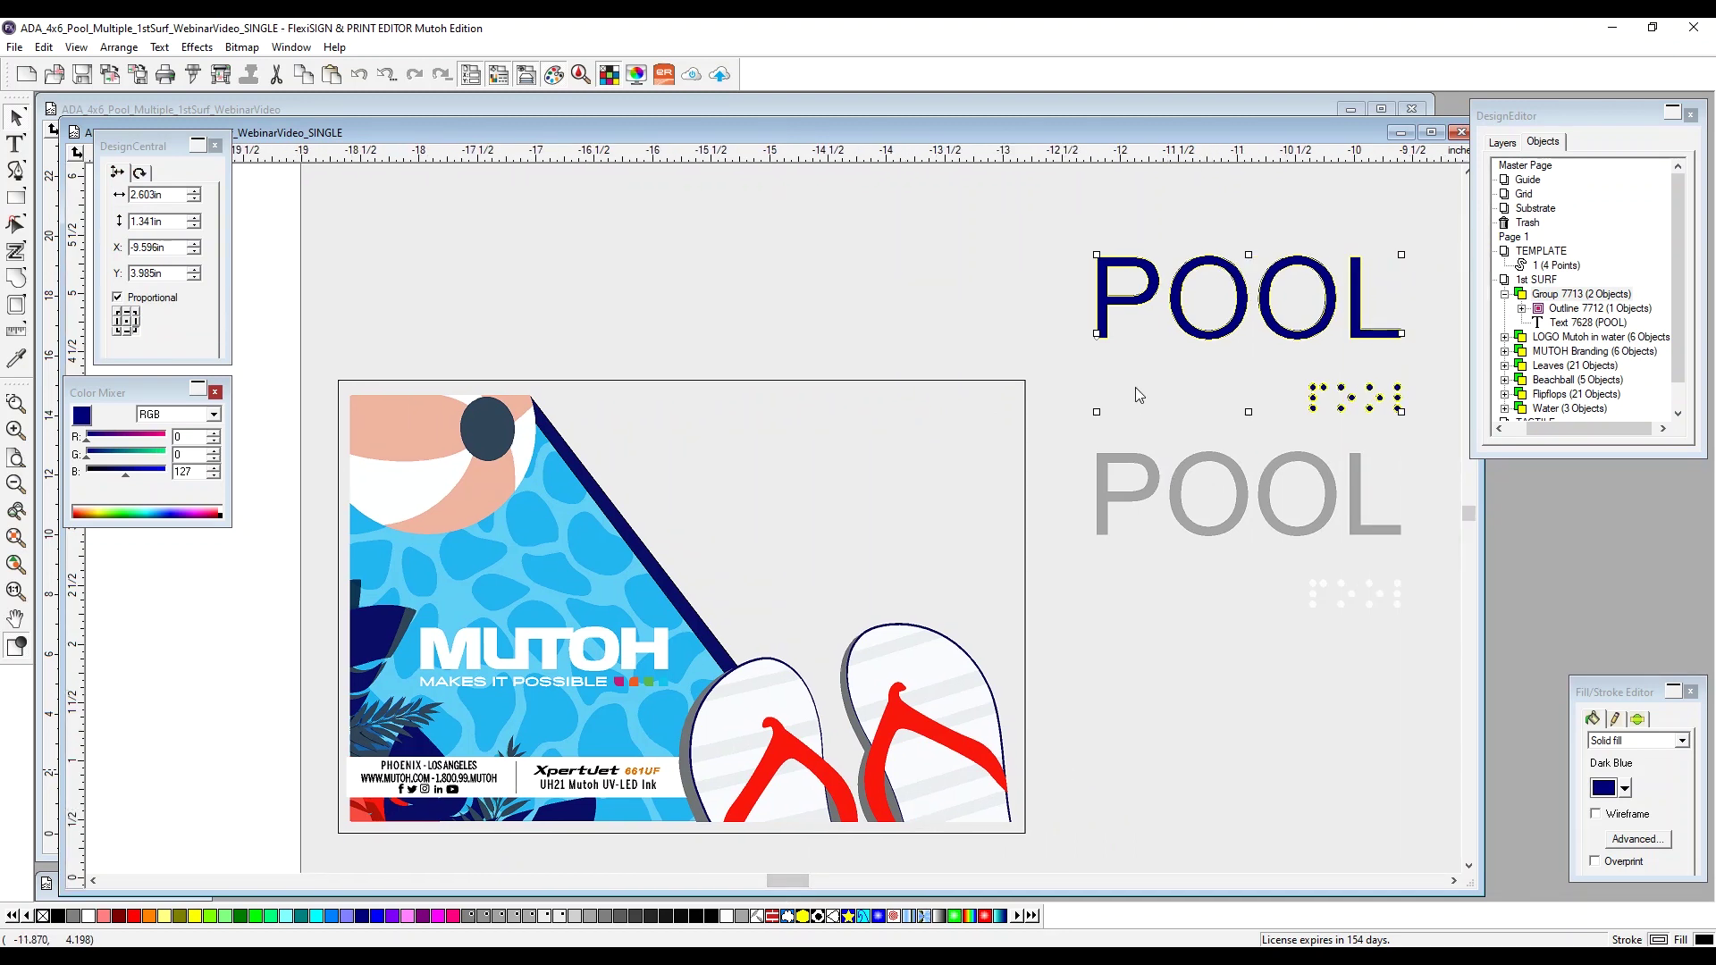
# Step: Move the POOL group onto the sign's upper right, at X -13.234in, Y 2.548in
pyautogui.click(1152, 362)
pyautogui.click(1123, 330)
pyautogui.moveTo(1116, 398); pyautogui.dragTo(677, 471)
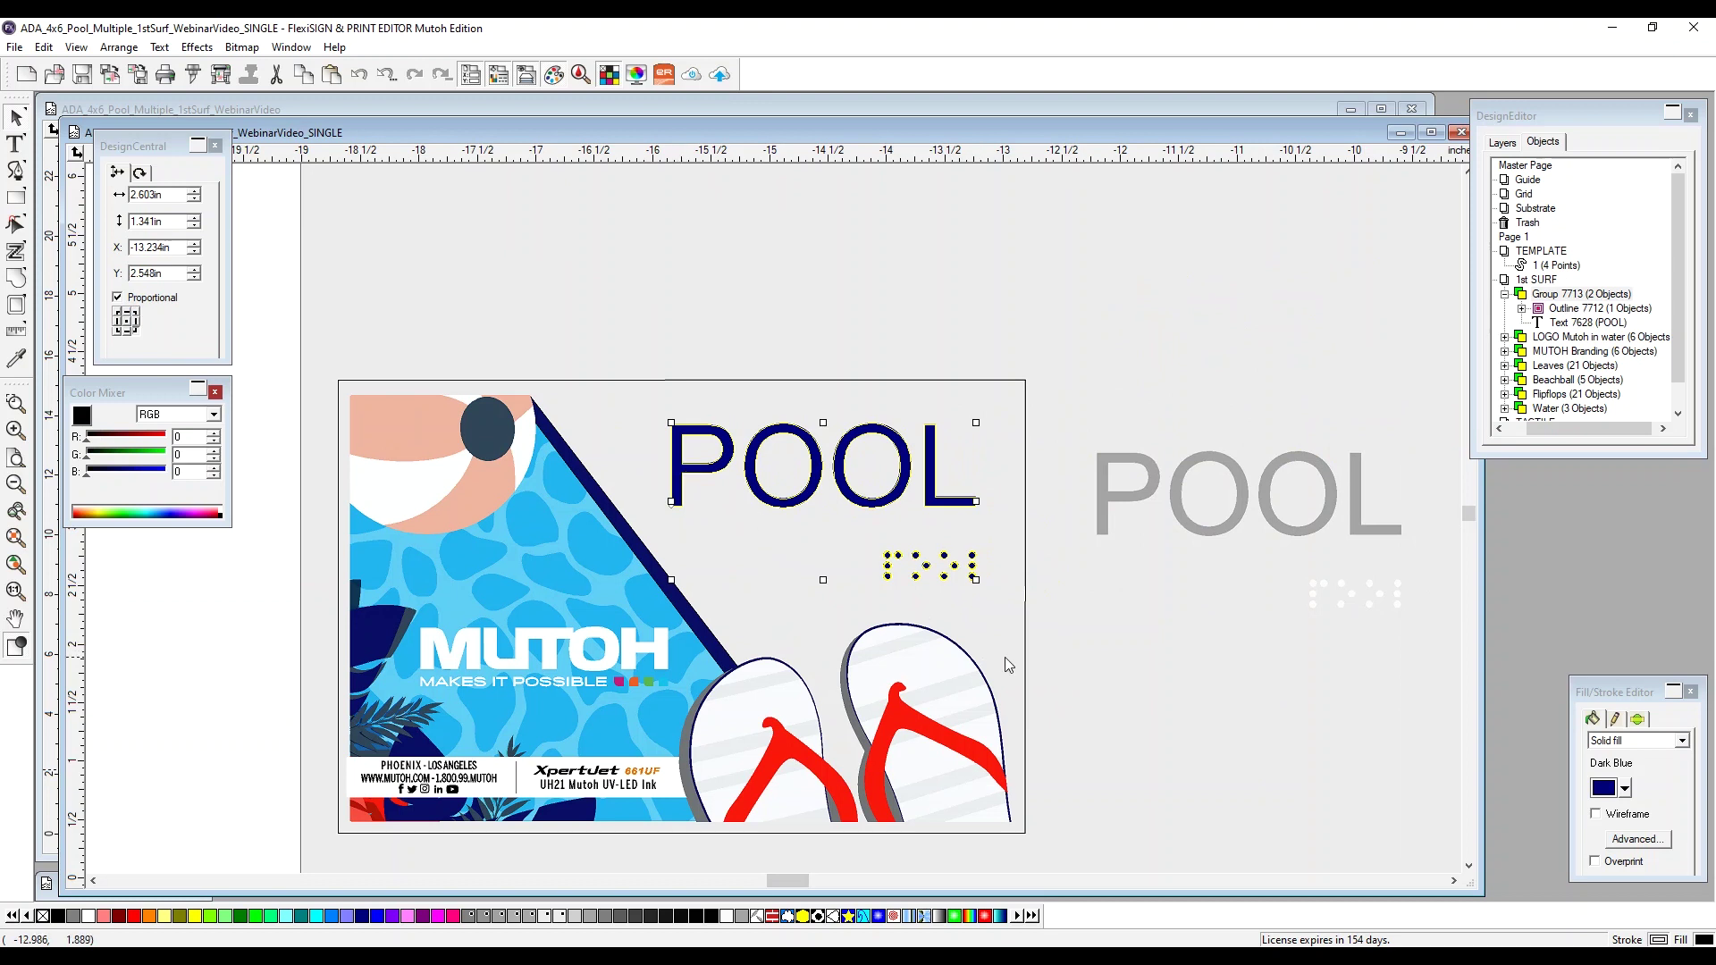
pyautogui.doubleClick(178, 246)
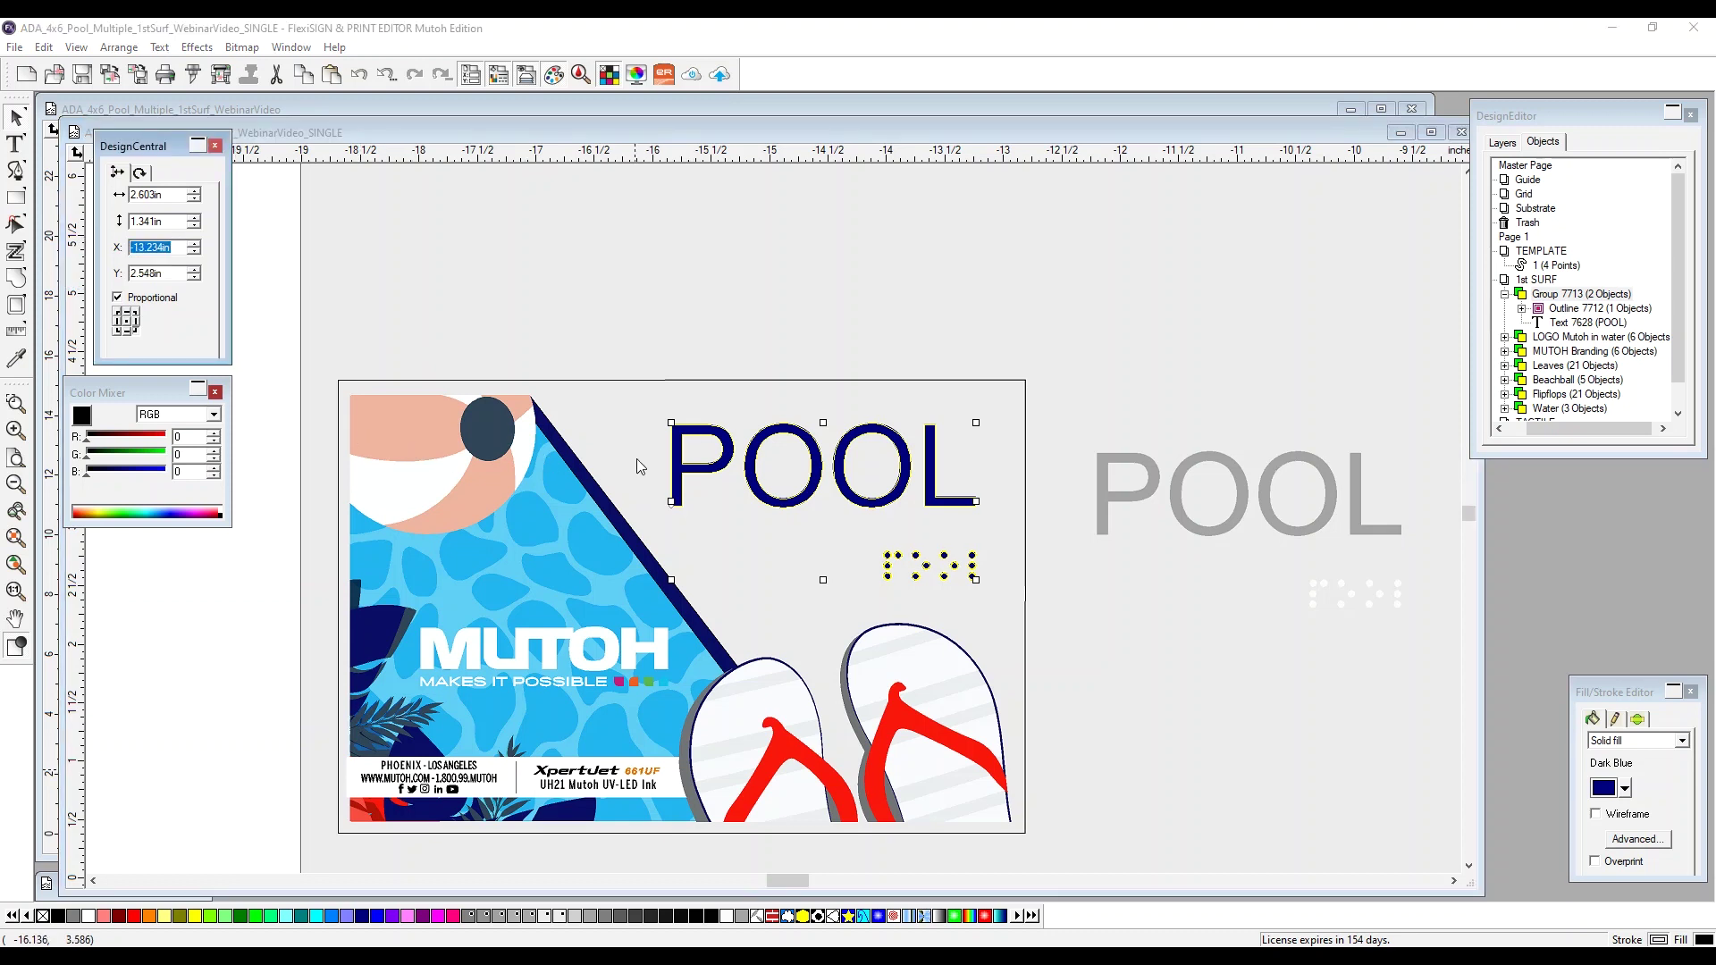
# Step: Set the grey tactile POOL group's X position to -13.234in
pyautogui.click(1104, 532)
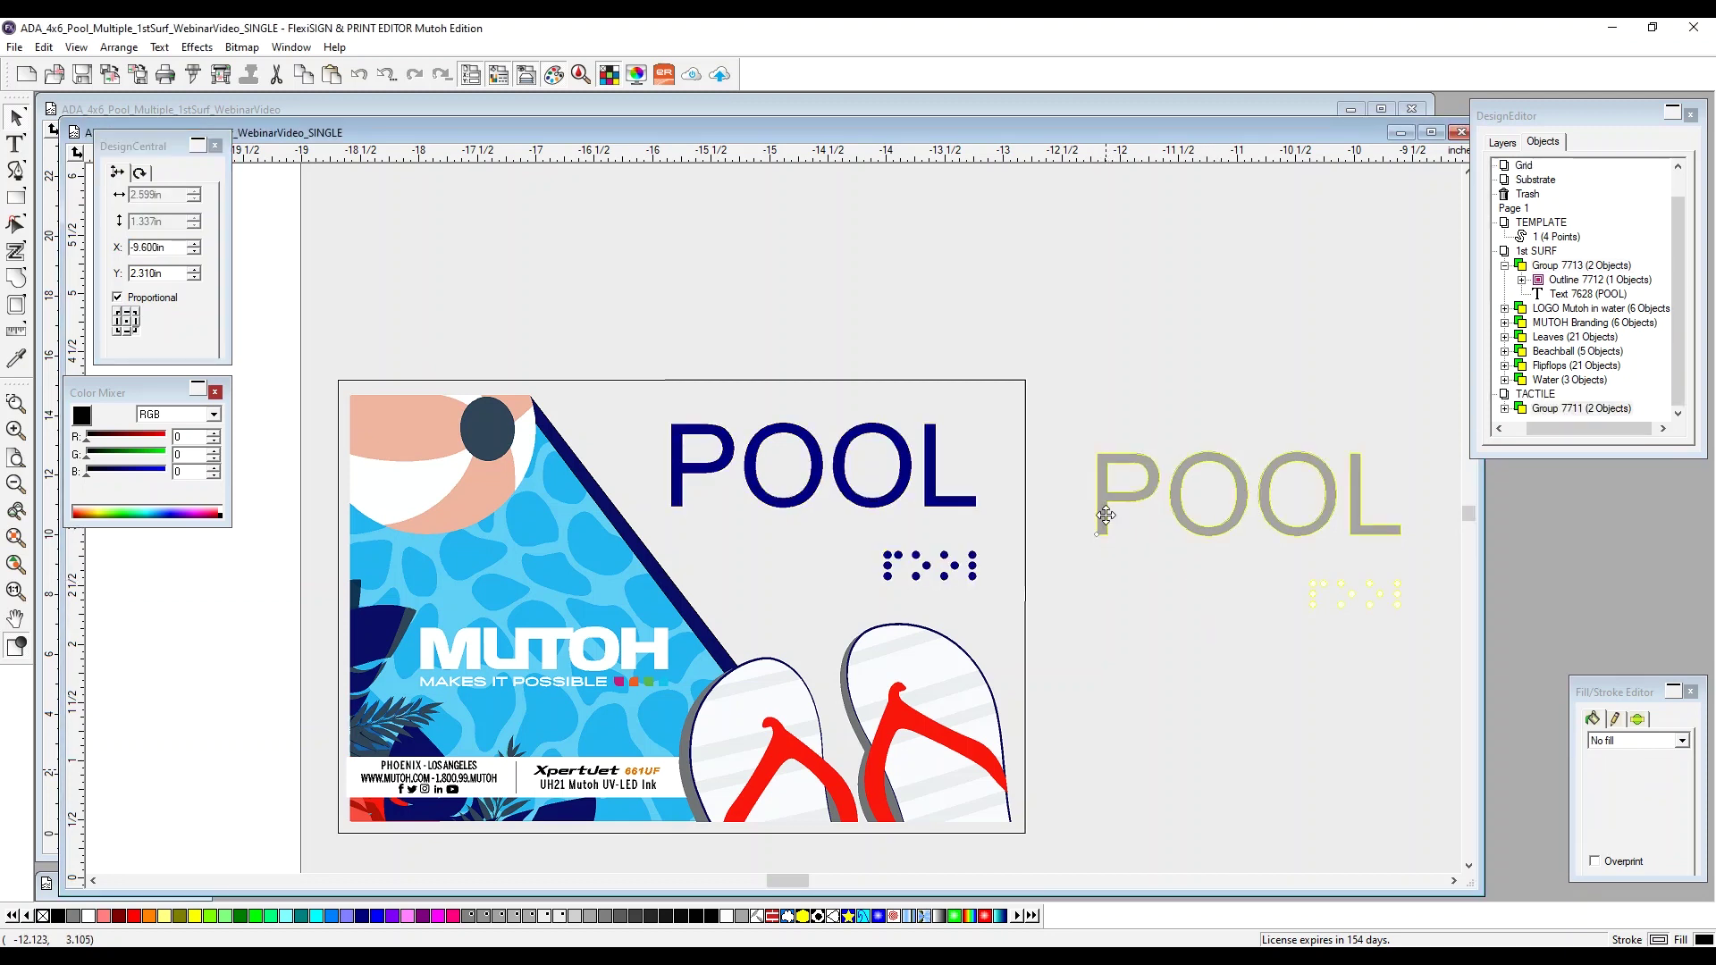
pyautogui.click(184, 247)
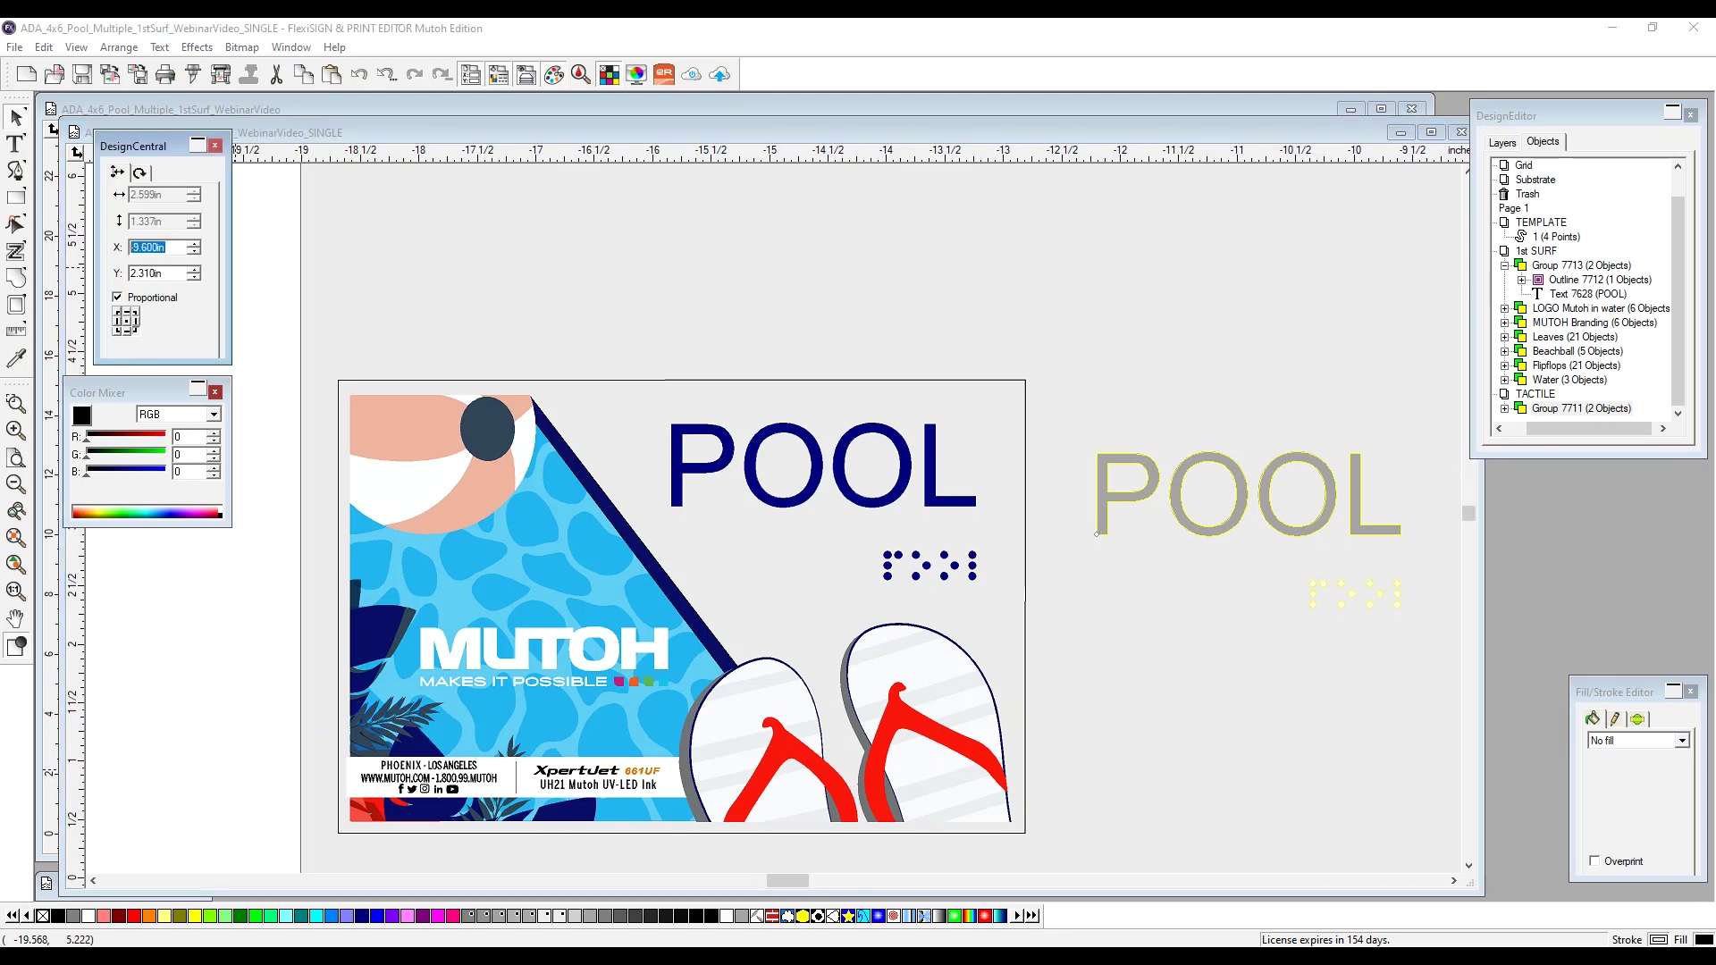
pyautogui.press('Tab')
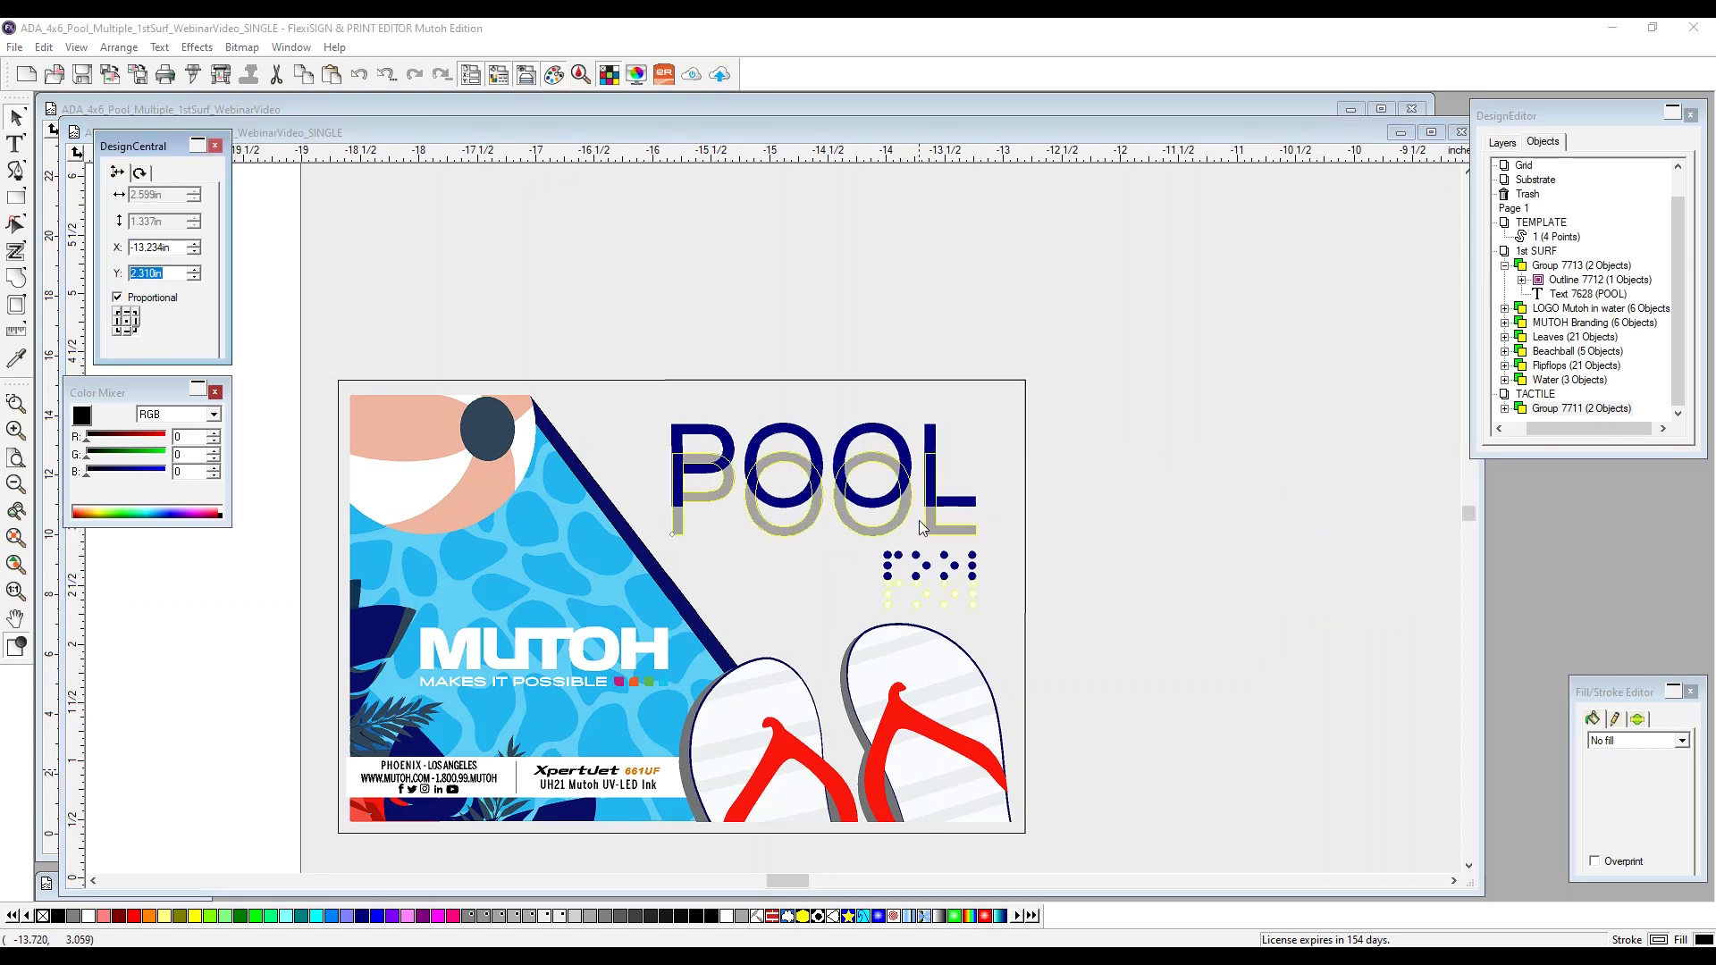
# Step: Read the blue group's Y position, then set the grey tactile group's Y to 2.548in
pyautogui.click(935, 447)
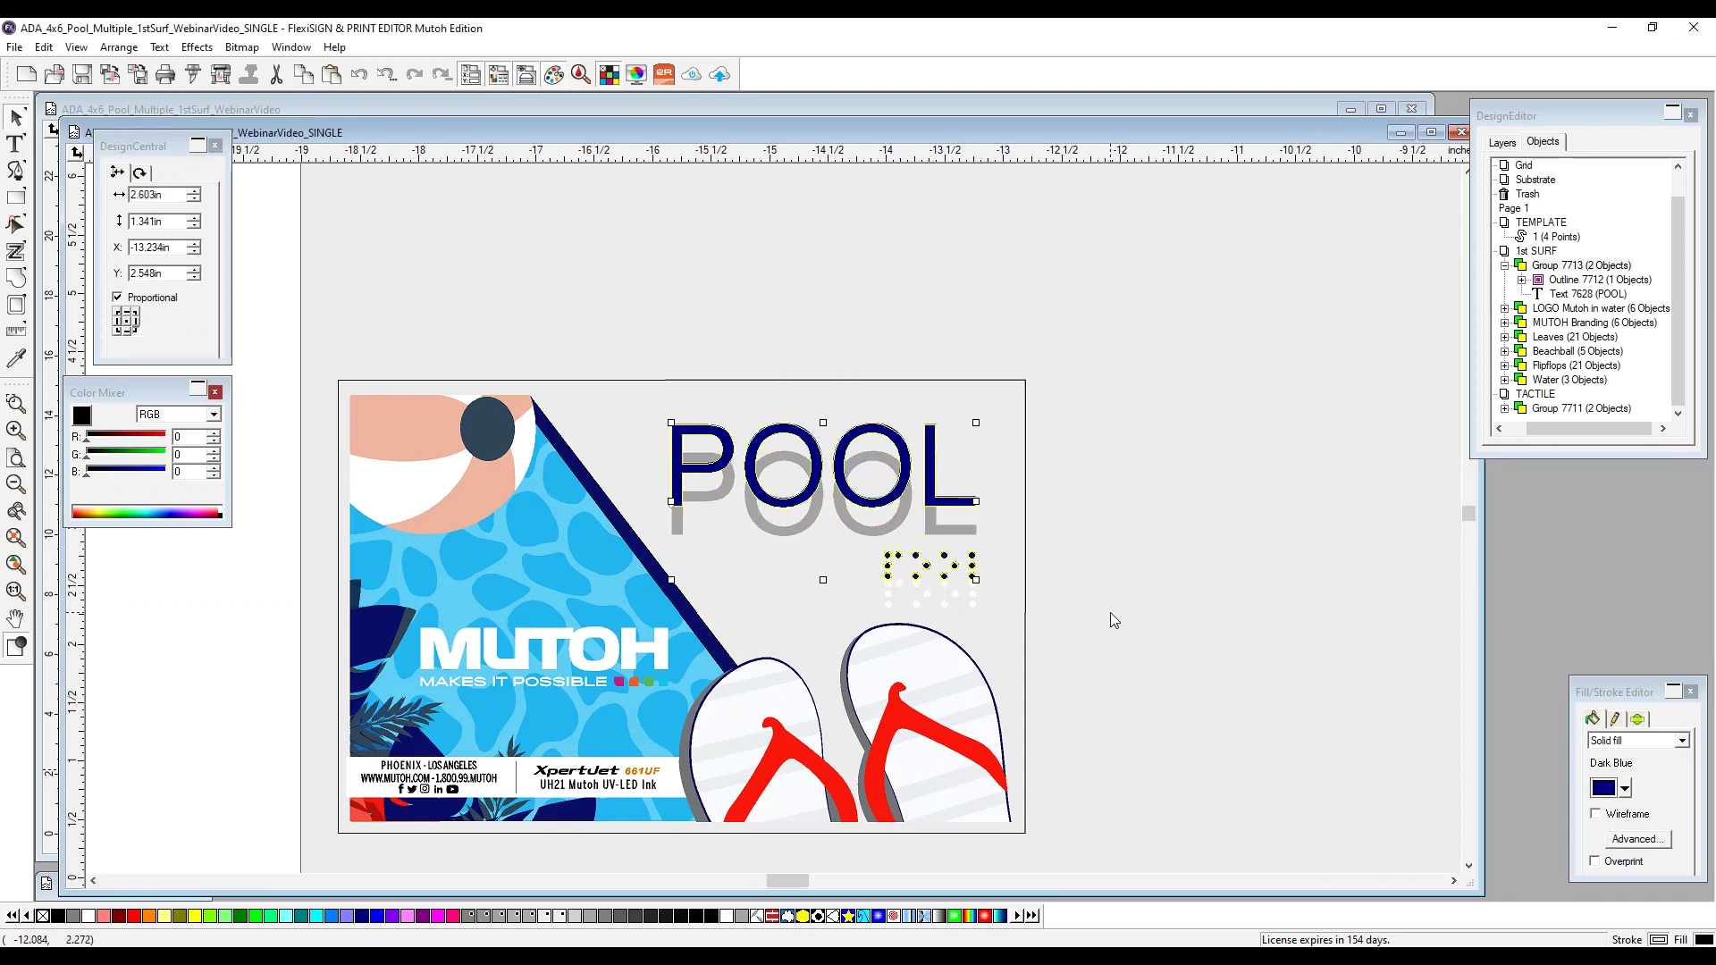
pyautogui.doubleClick(147, 272)
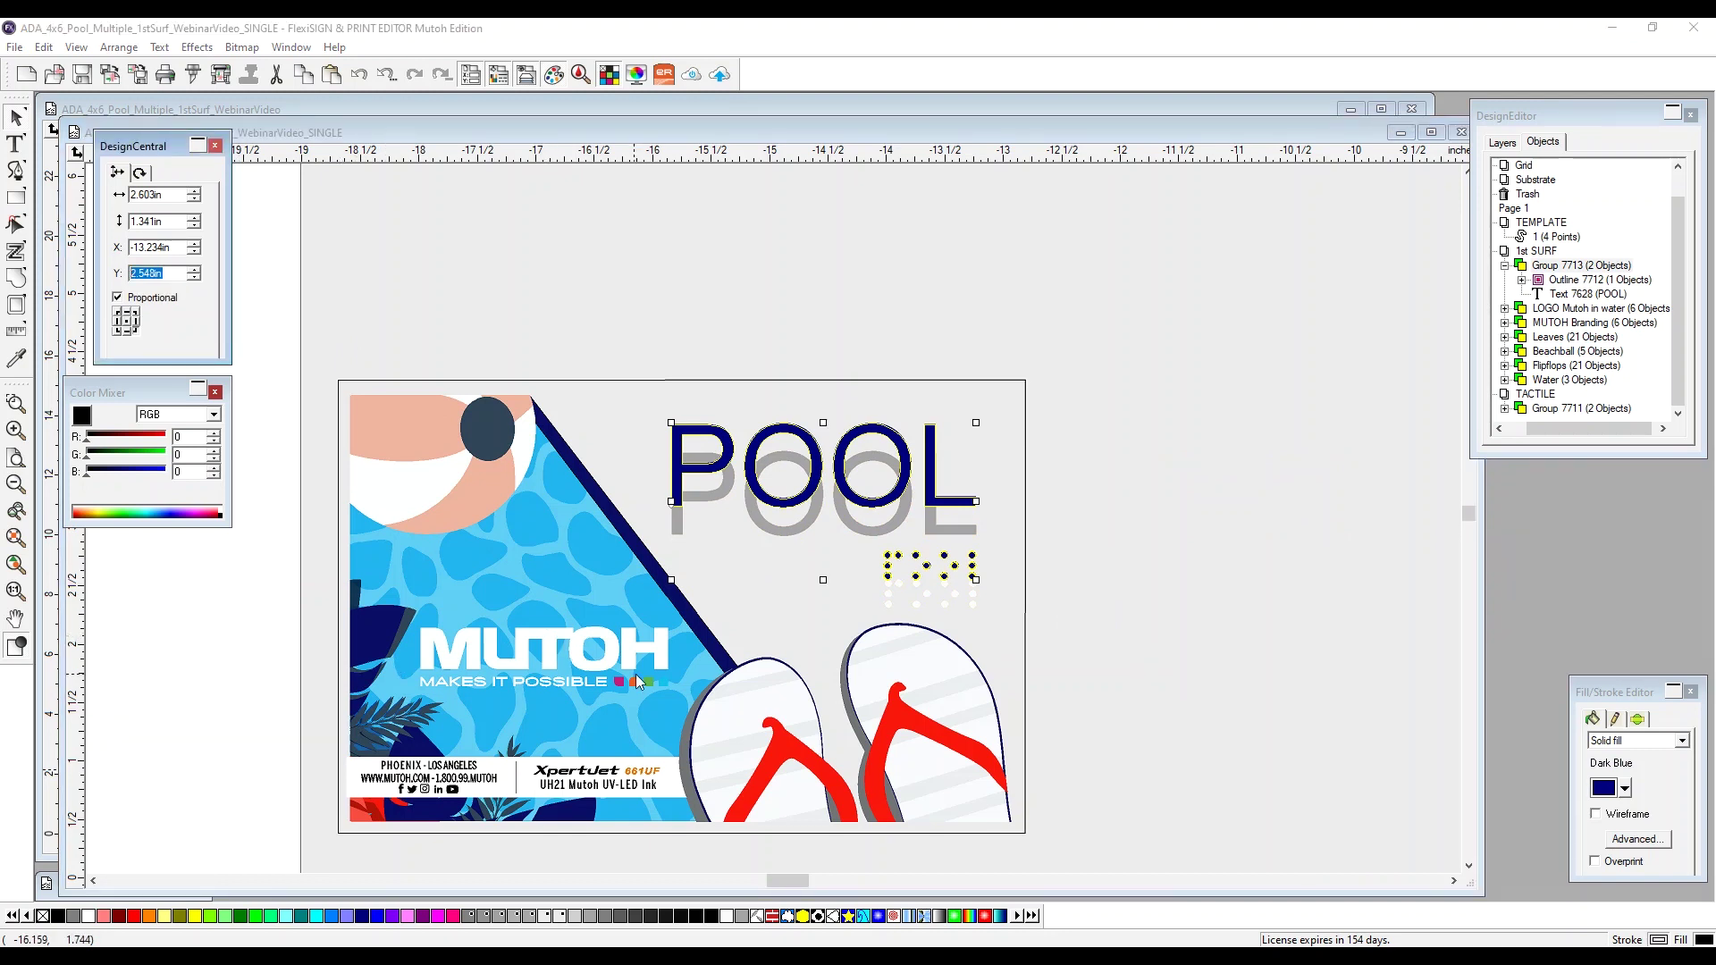
pyautogui.click(1122, 622)
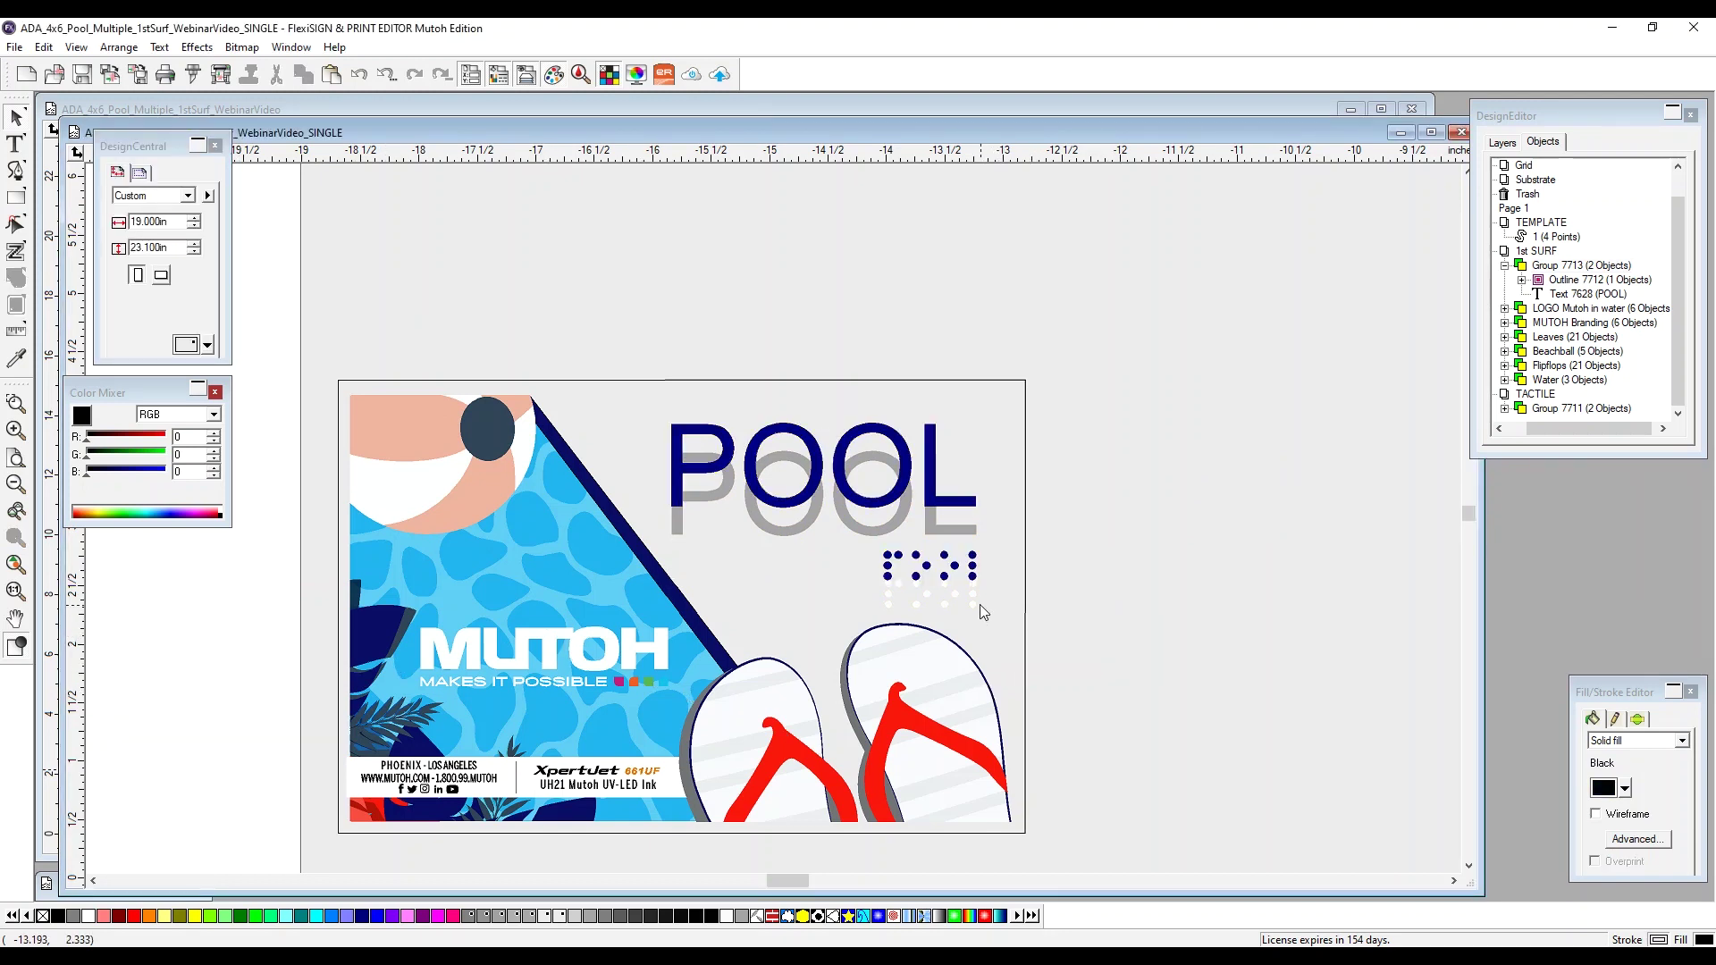
pyautogui.click(973, 603)
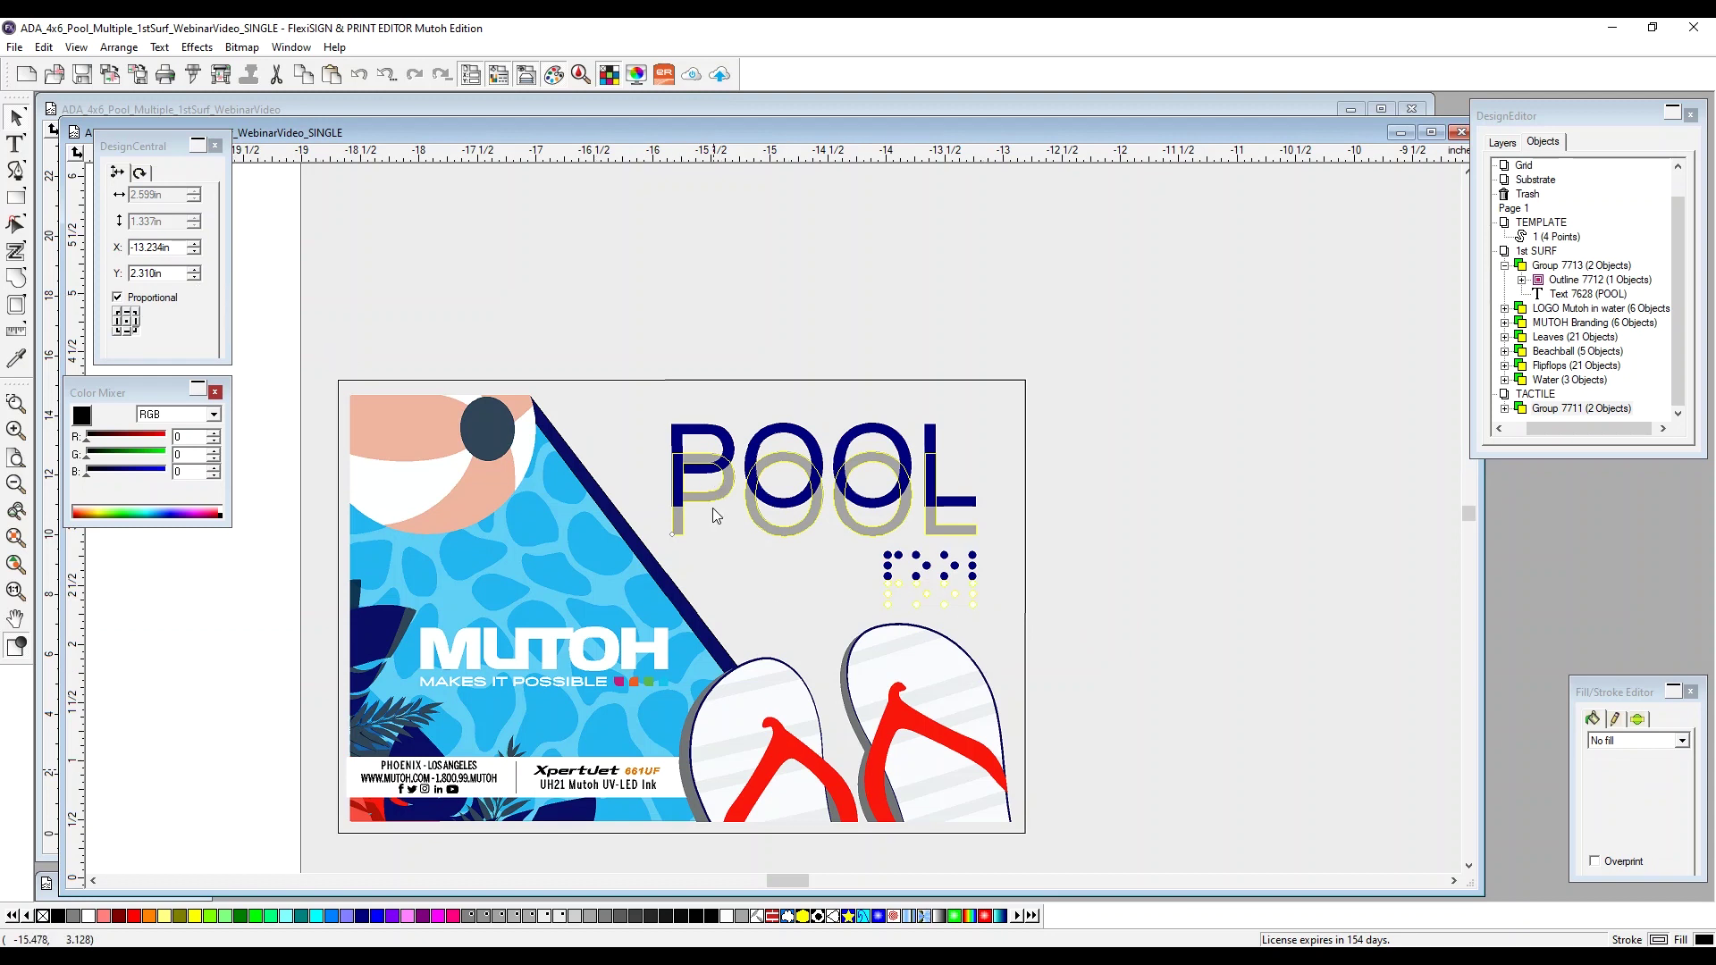
pyautogui.doubleClick(172, 273)
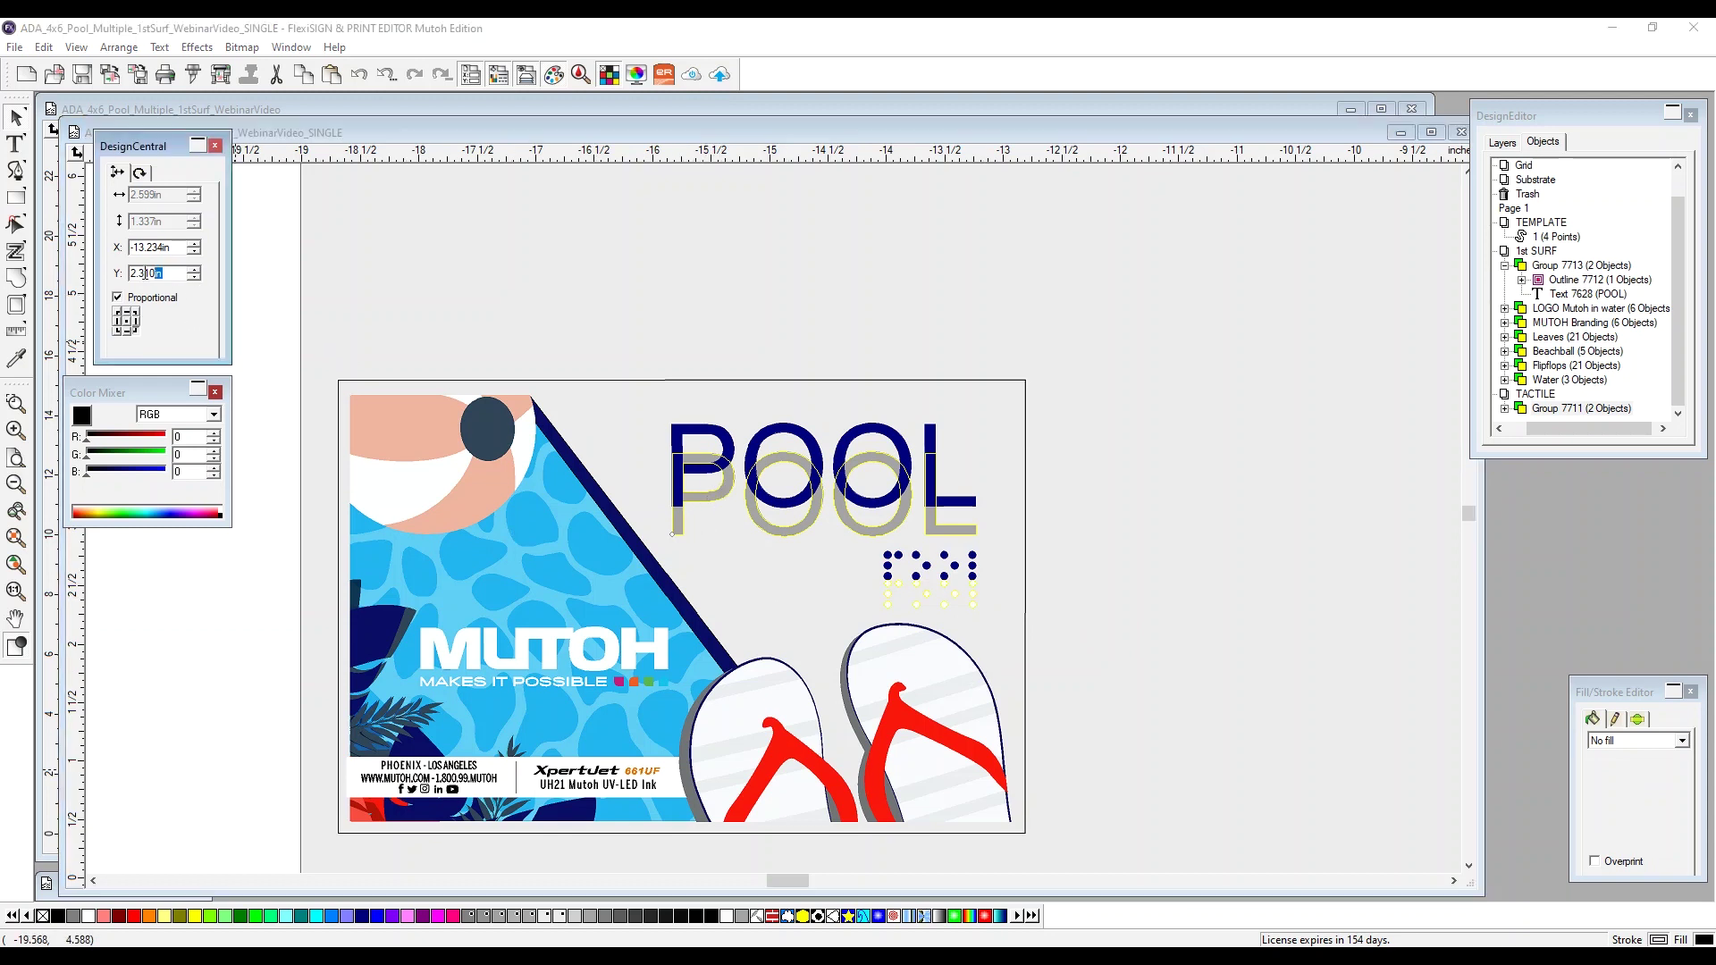
pyautogui.write('2.548')
pyautogui.press('Return')
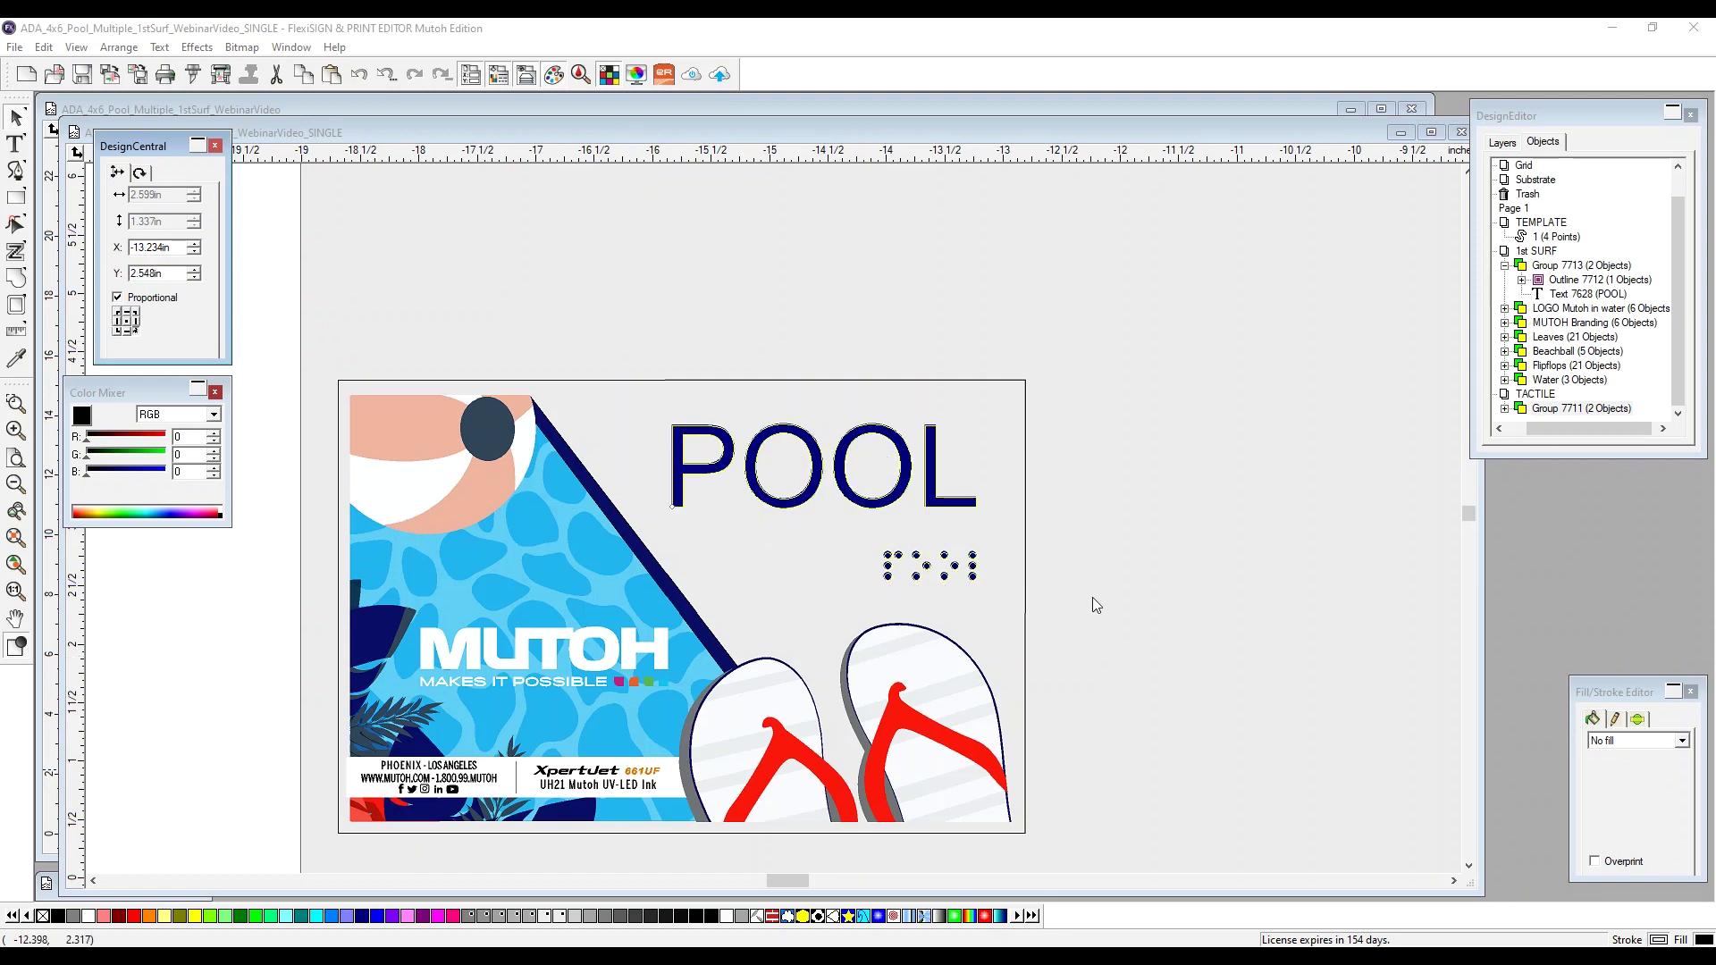
# Step: Clear the selection, collapse the object tree group, and show the layer list
pyautogui.click(1188, 547)
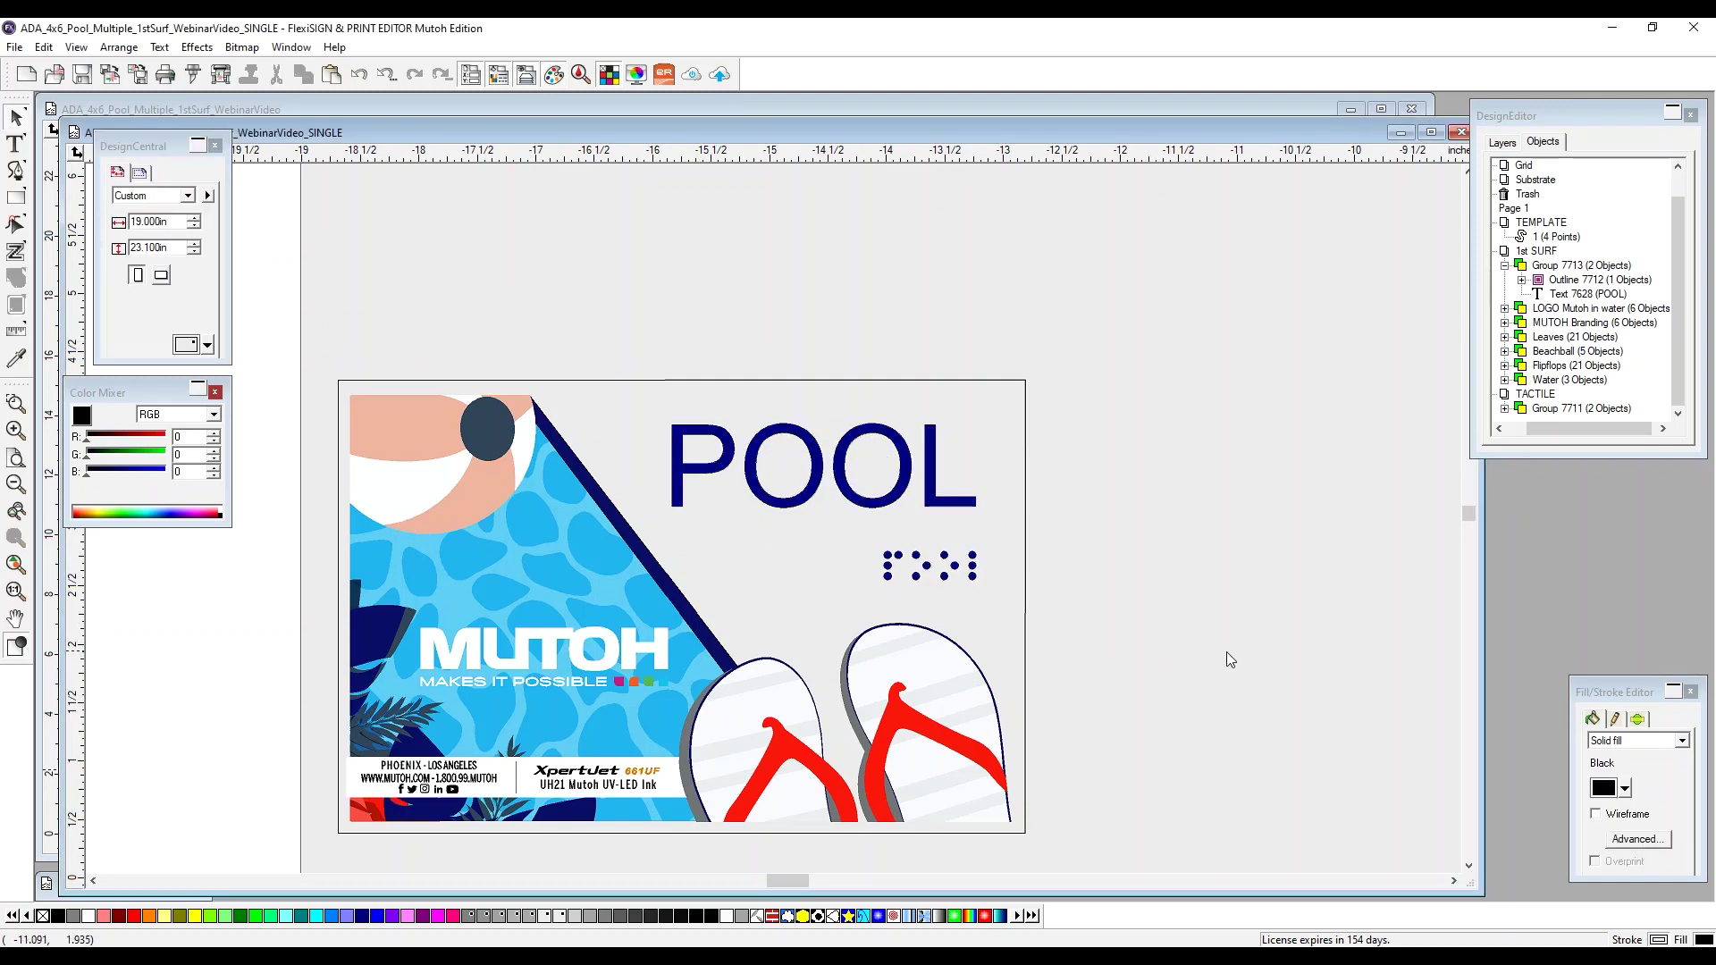
pyautogui.click(1505, 266)
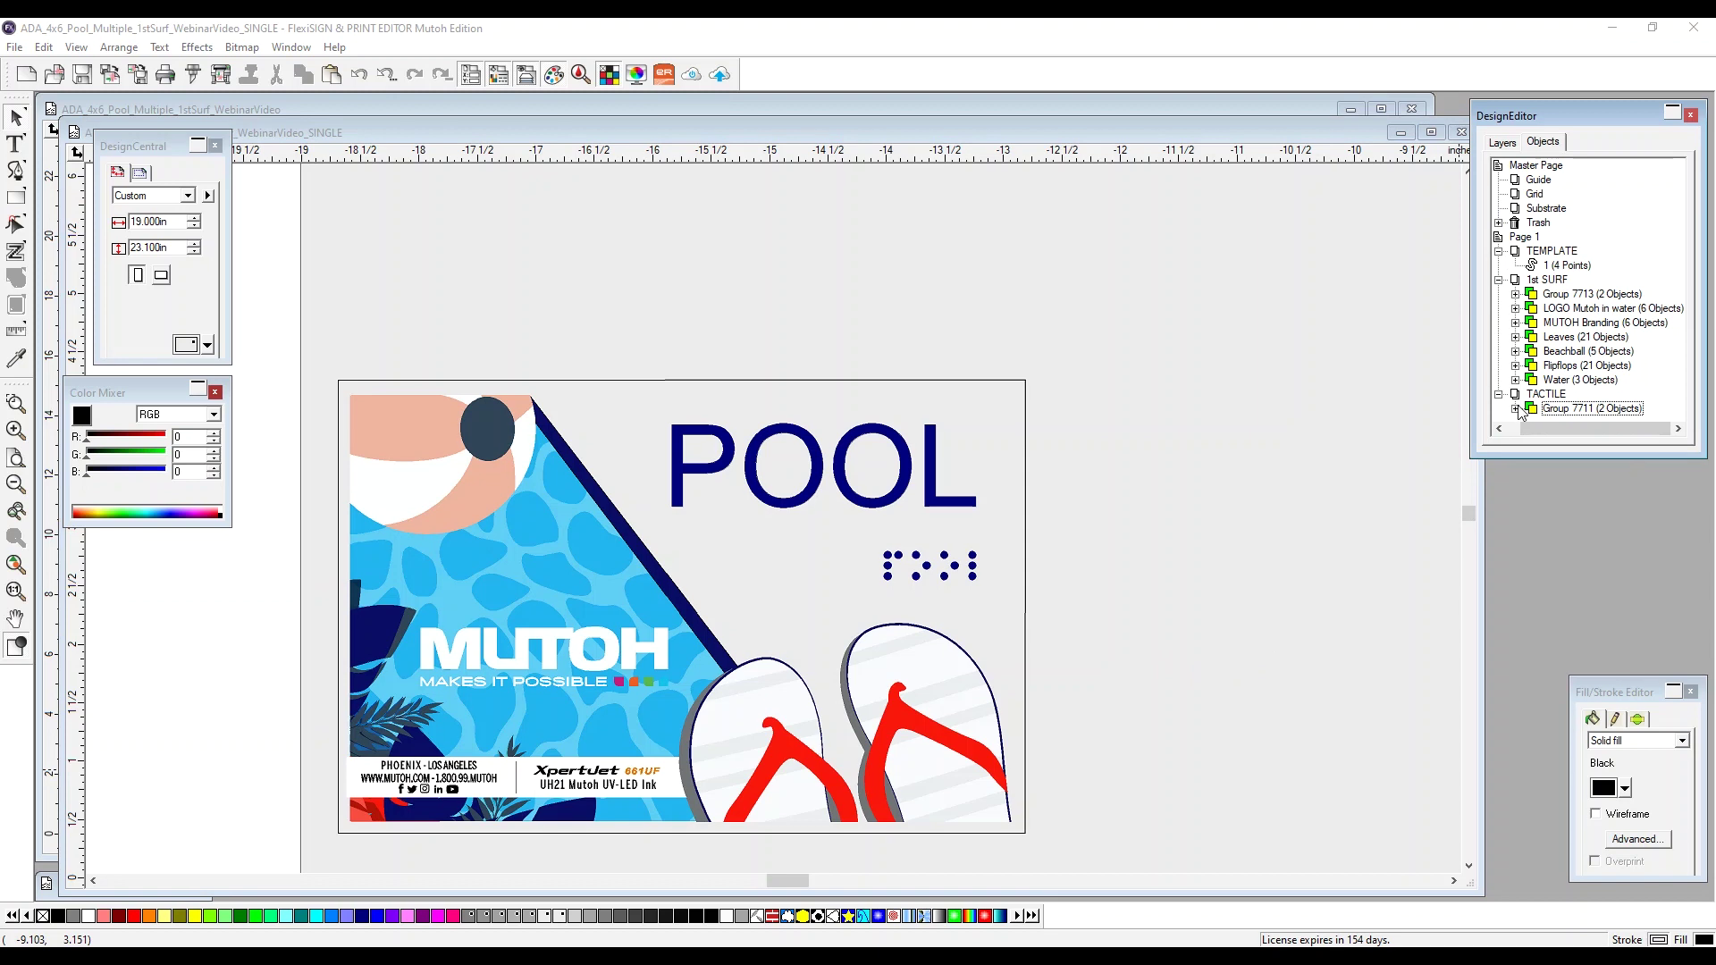
pyautogui.click(1506, 147)
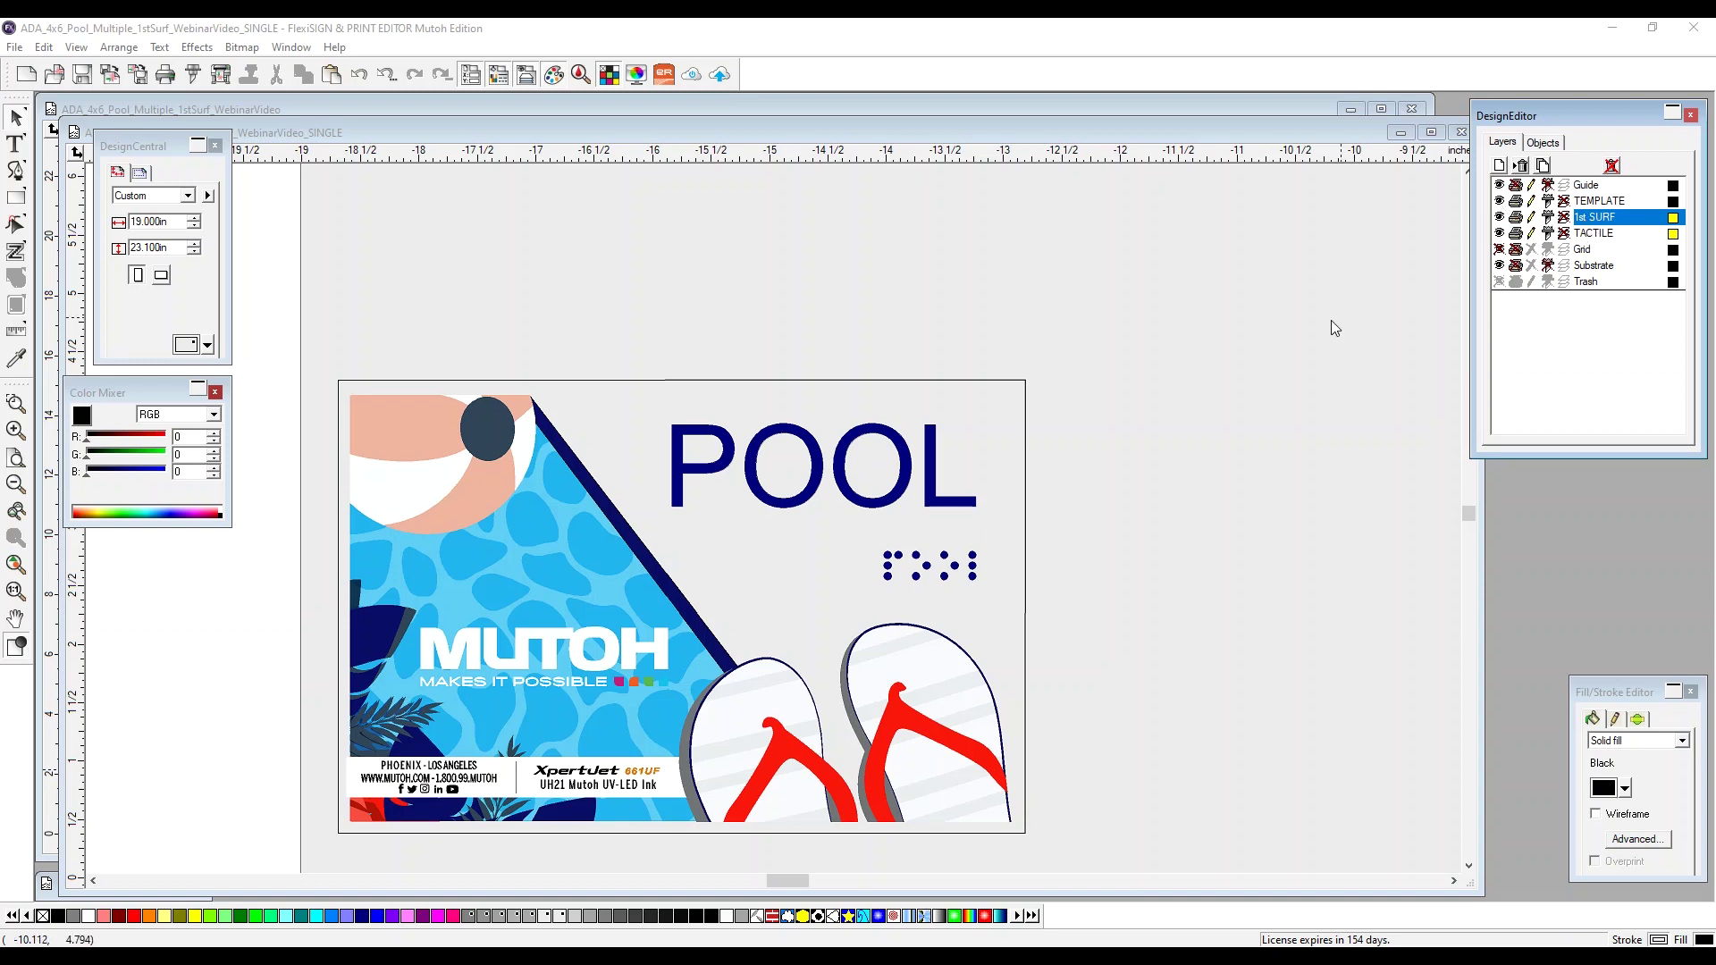
# Step: Toggle the 1st SURF layer's visibility off and on, leaving it visible
pyautogui.click(1502, 217)
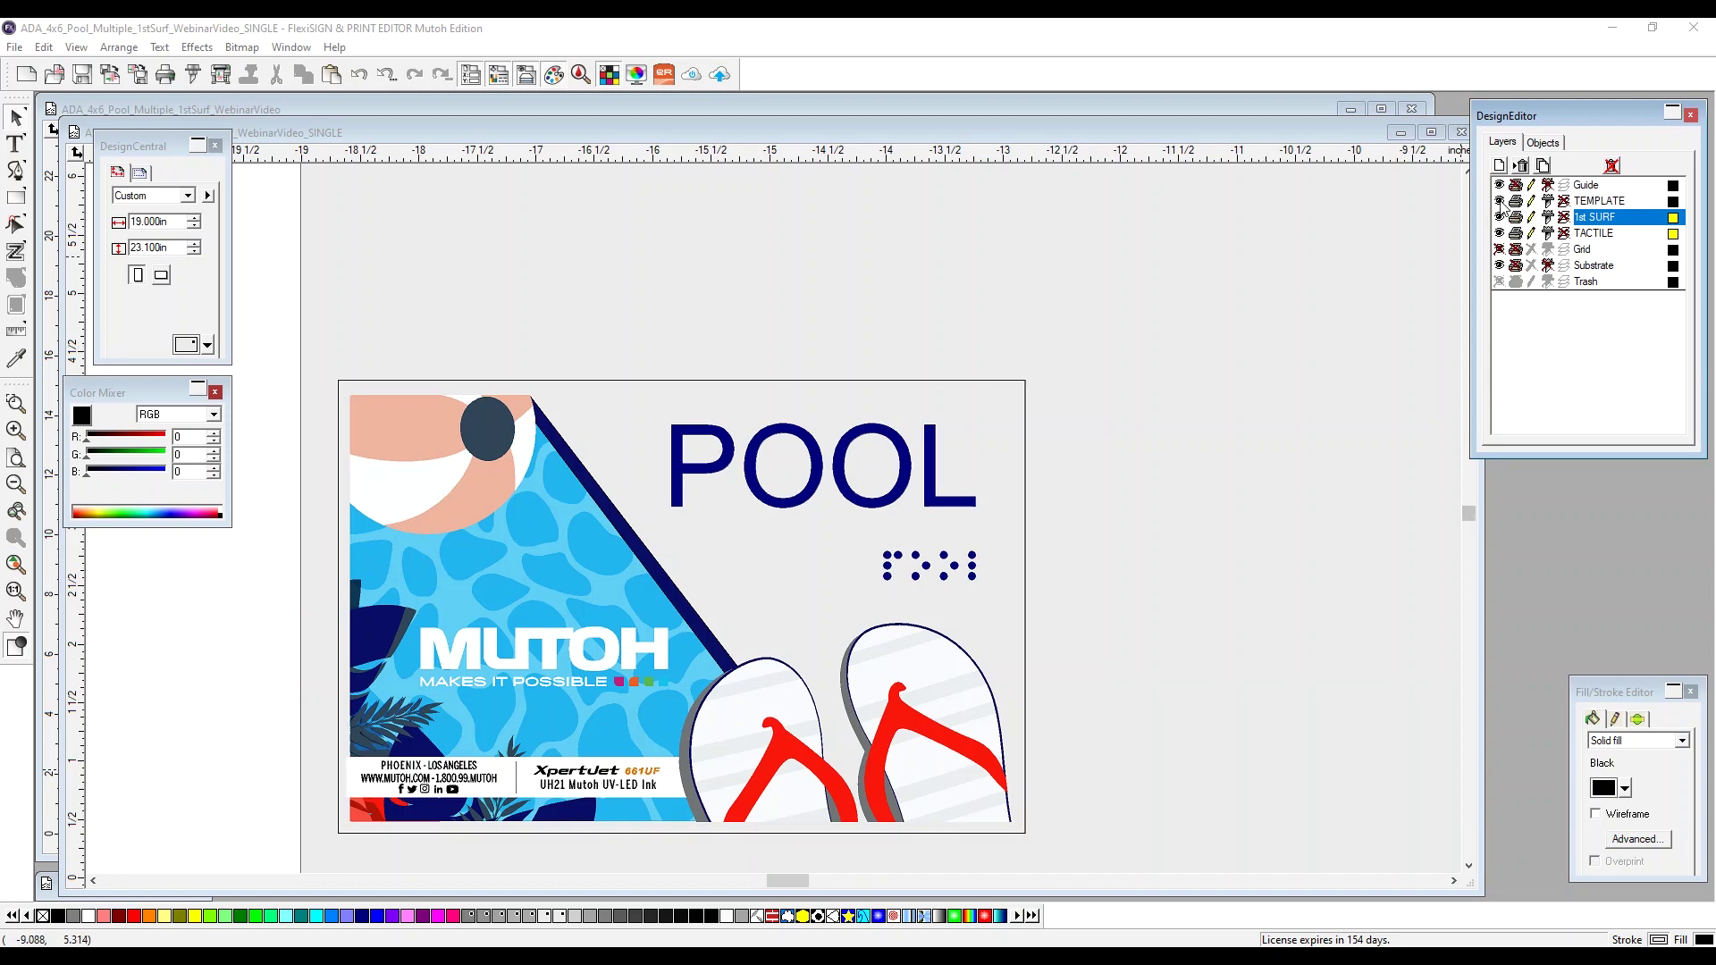
pyautogui.click(1502, 214)
pyautogui.click(1499, 221)
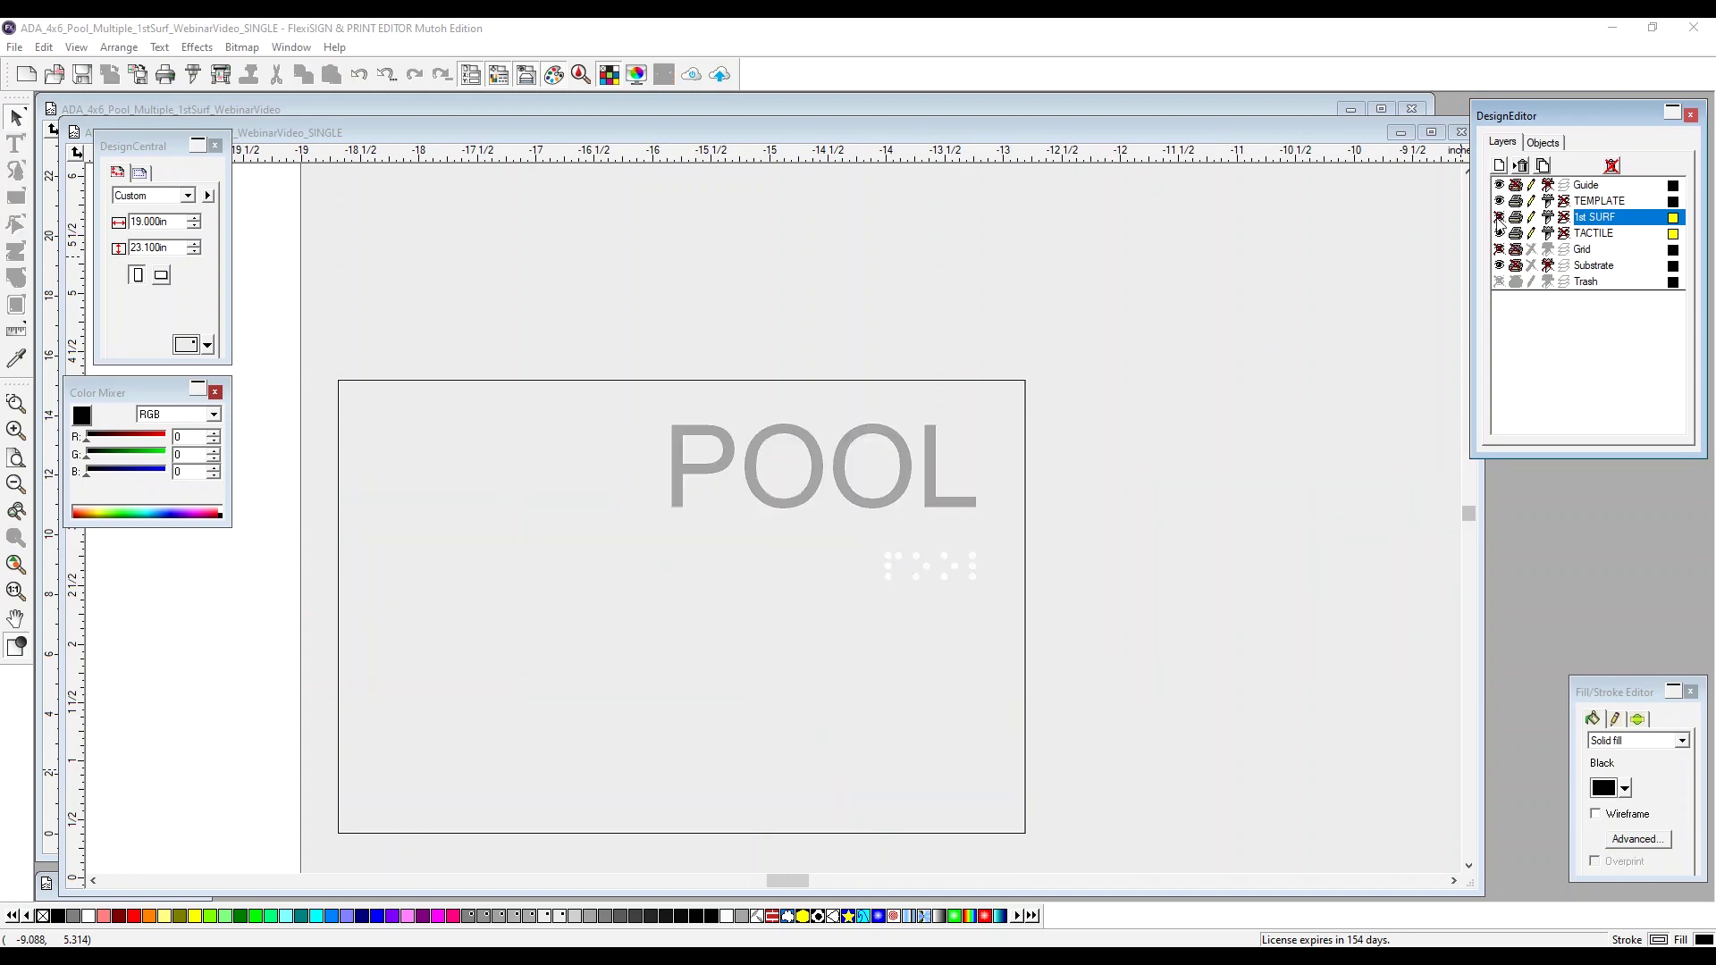
pyautogui.click(1499, 222)
pyautogui.click(1500, 222)
pyautogui.click(1500, 221)
pyautogui.click(1499, 221)
# Step: Toggle the TACTILE layer's visibility off and on, leaving it visible
pyautogui.click(1500, 234)
pyautogui.click(1500, 235)
pyautogui.click(1500, 234)
pyautogui.click(1499, 234)
pyautogui.click(1500, 236)
pyautogui.click(1501, 236)
pyautogui.click(1501, 236)
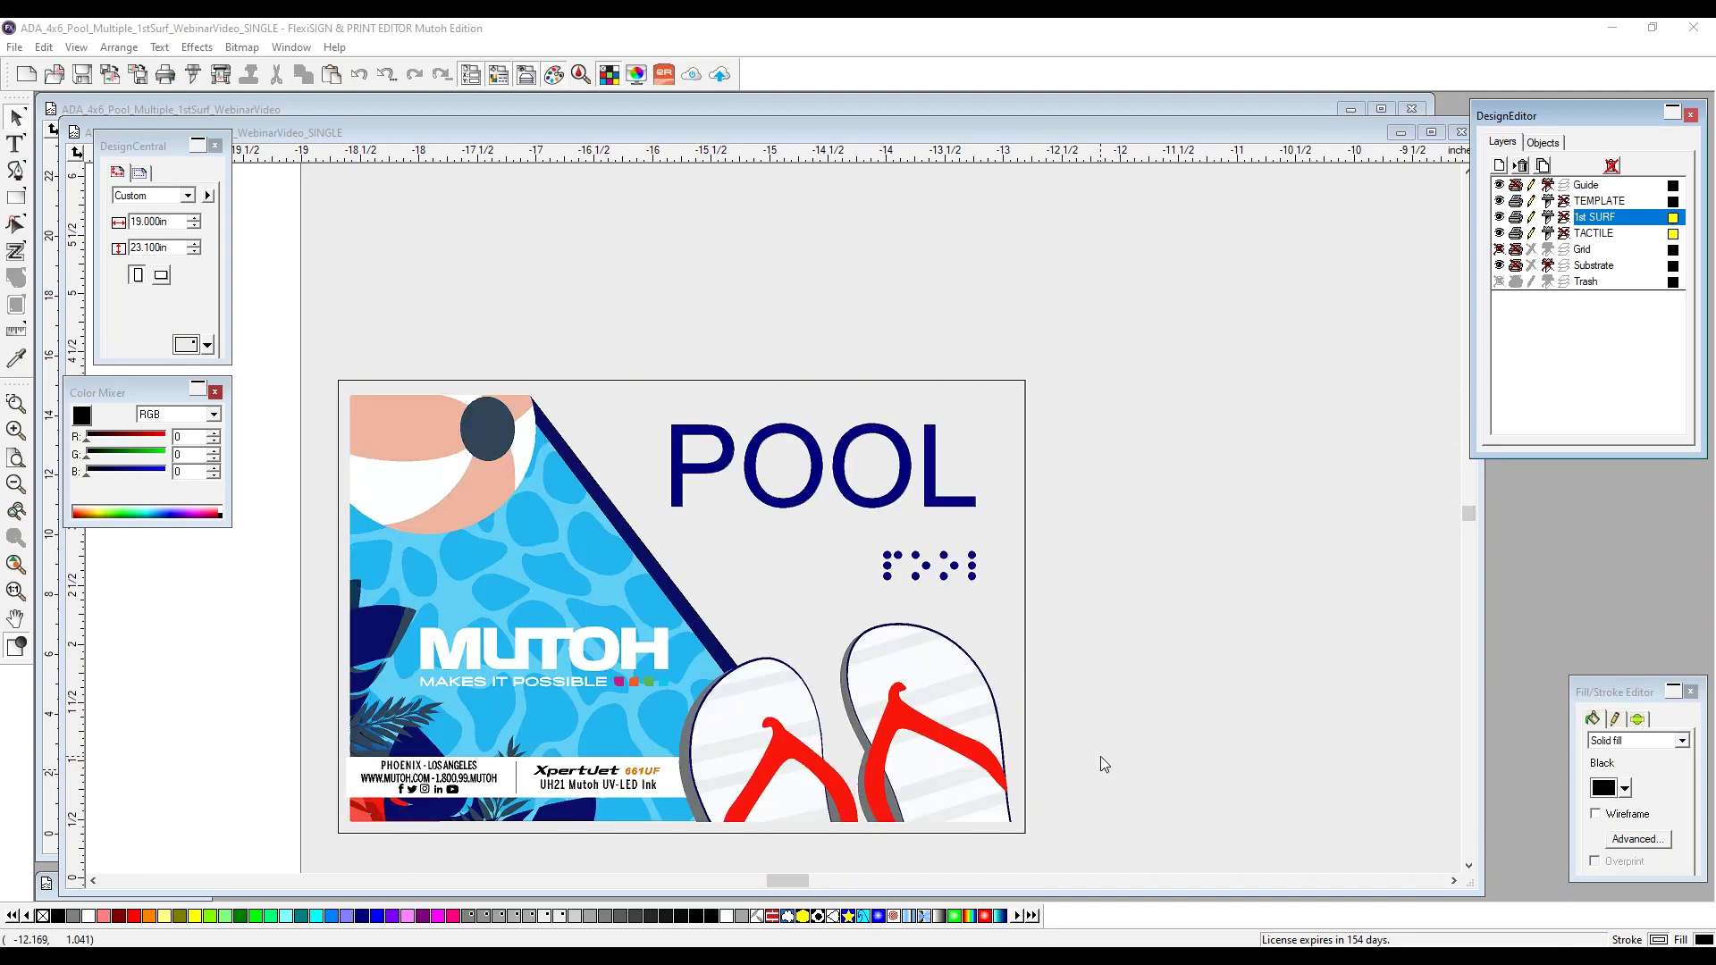
# Step: Zoom out and marquee-select the whole pool sign
pyautogui.scroll(-2, 597, 641)
pyautogui.scroll(-3, 606, 650)
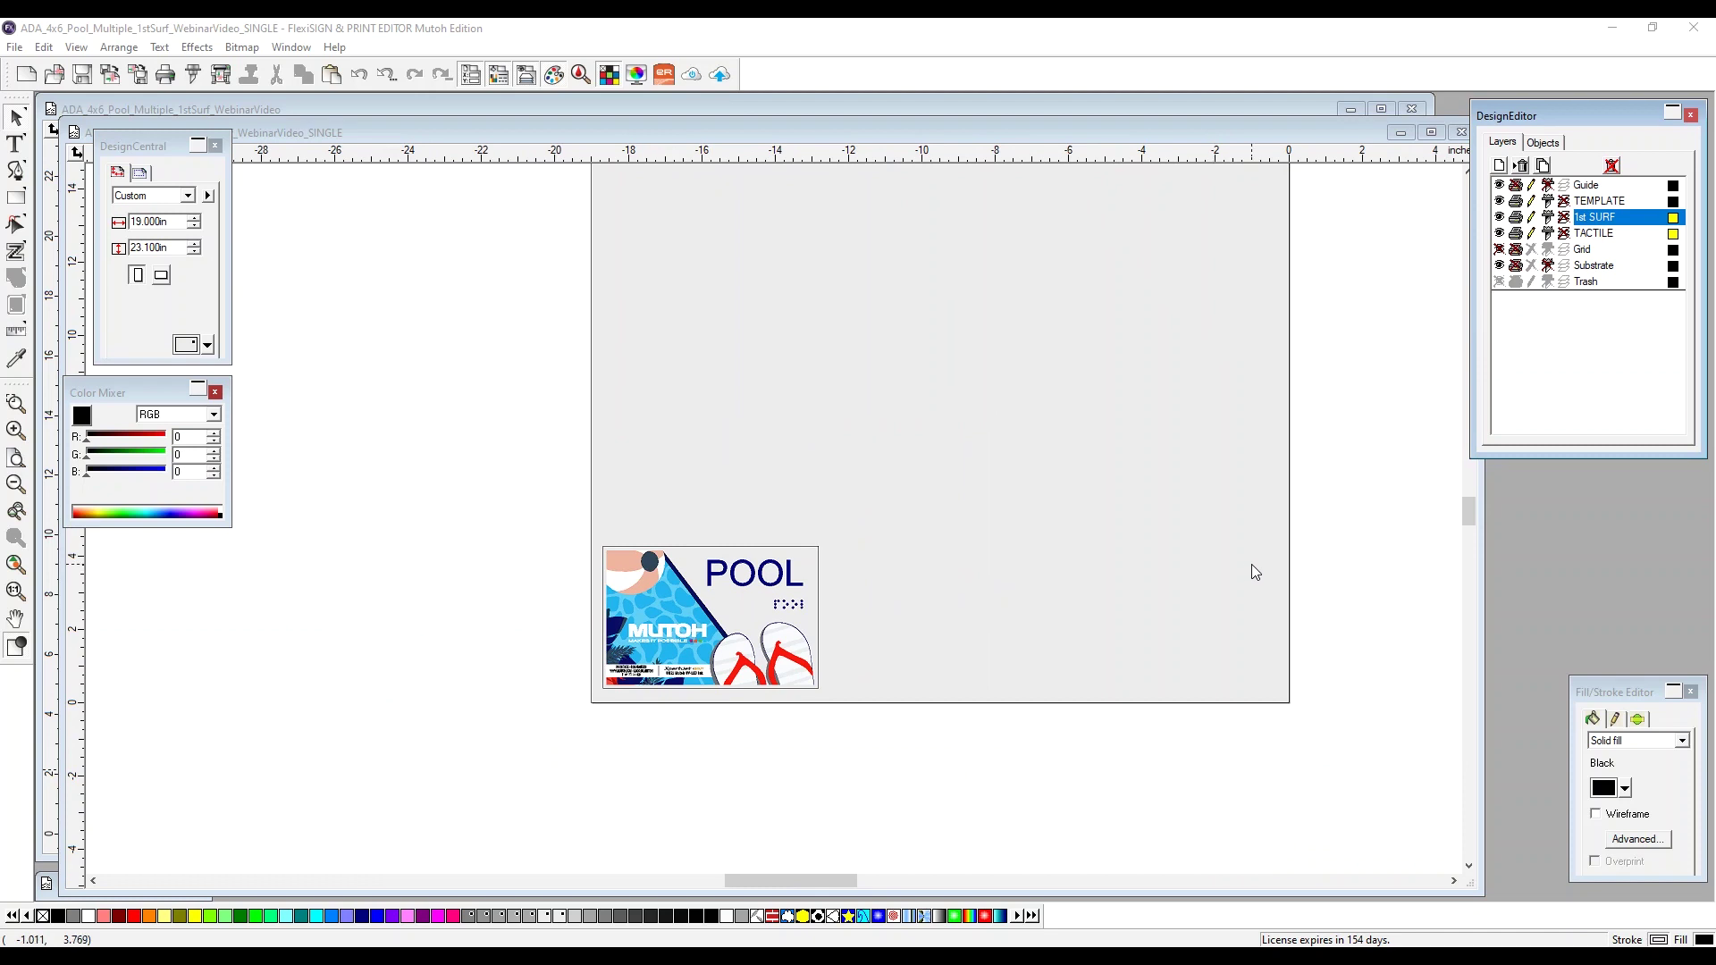
pyautogui.scroll(-1, 1178, 563)
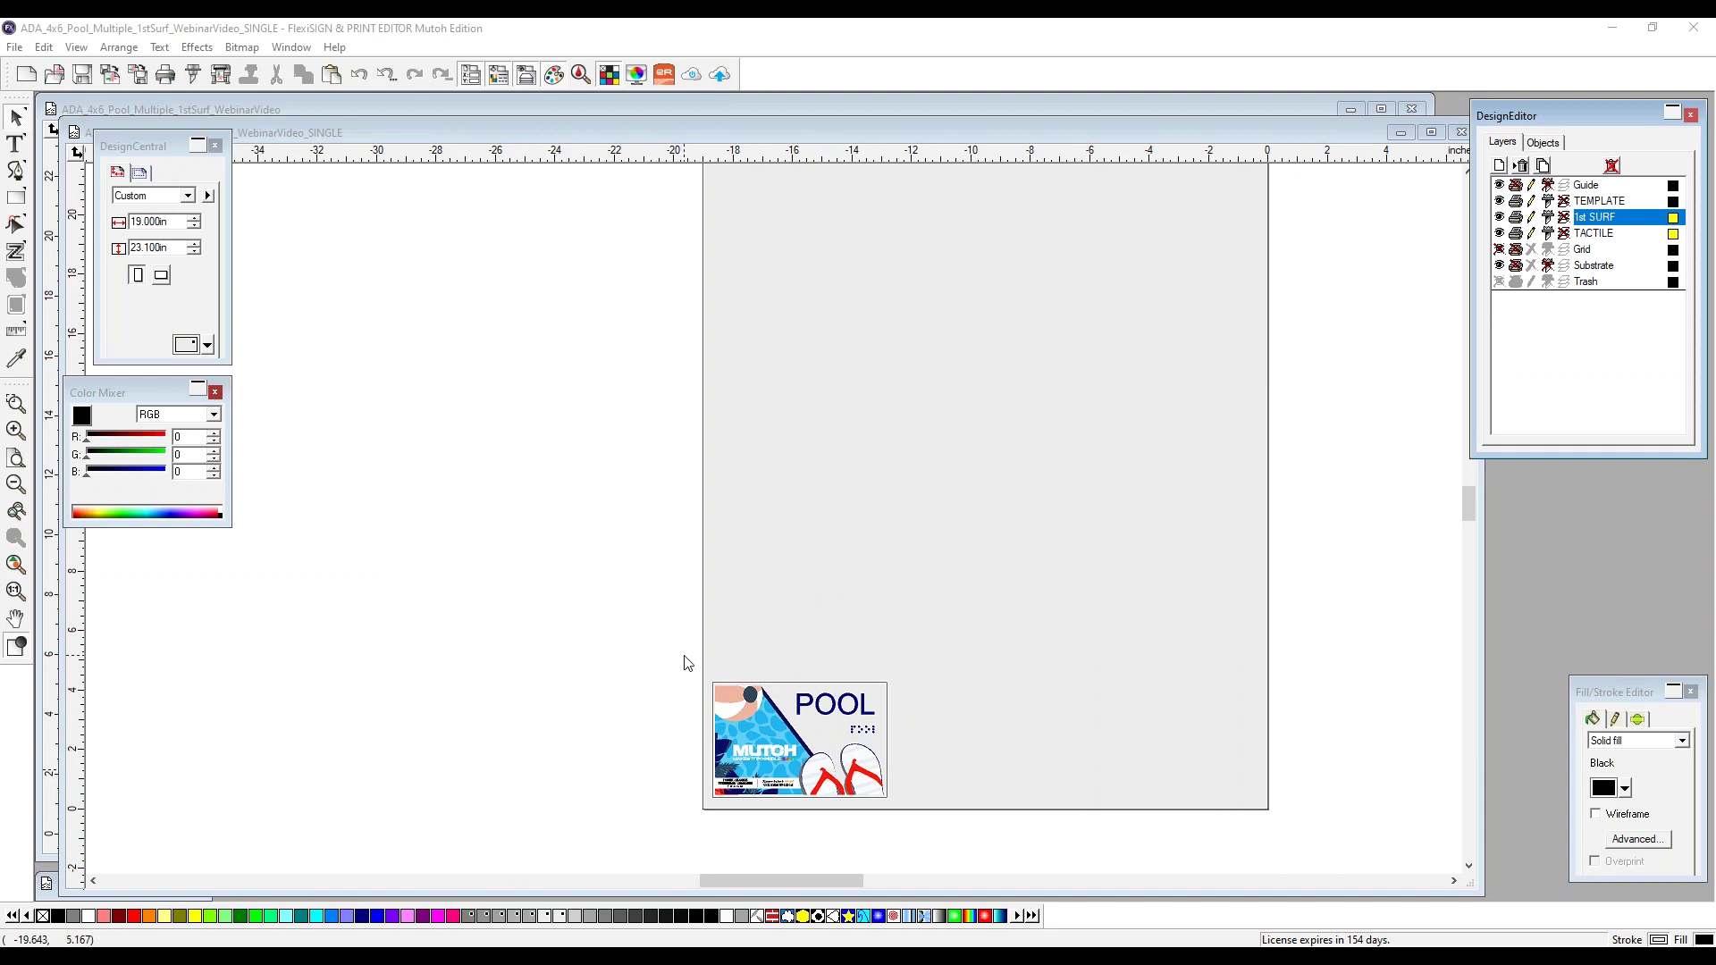
pyautogui.moveTo(684, 655); pyautogui.dragTo(936, 823)
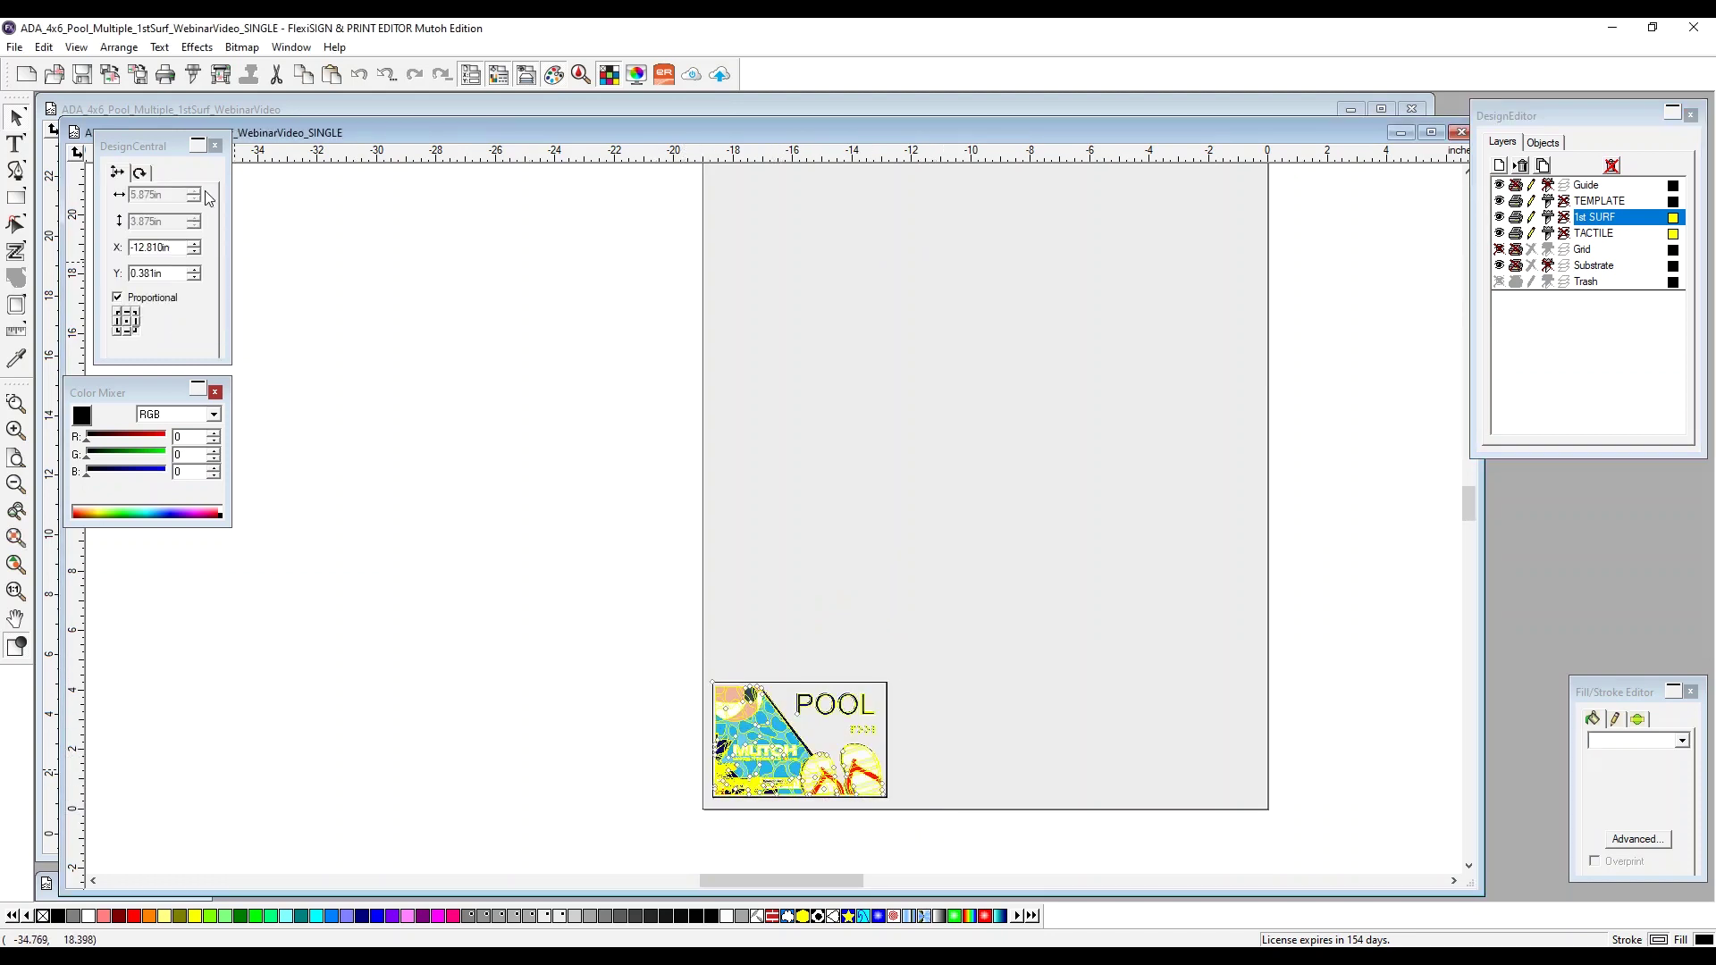
# Step: Step and Repeat the sign into a 3-column by 5-row grid
pyautogui.click(120, 49)
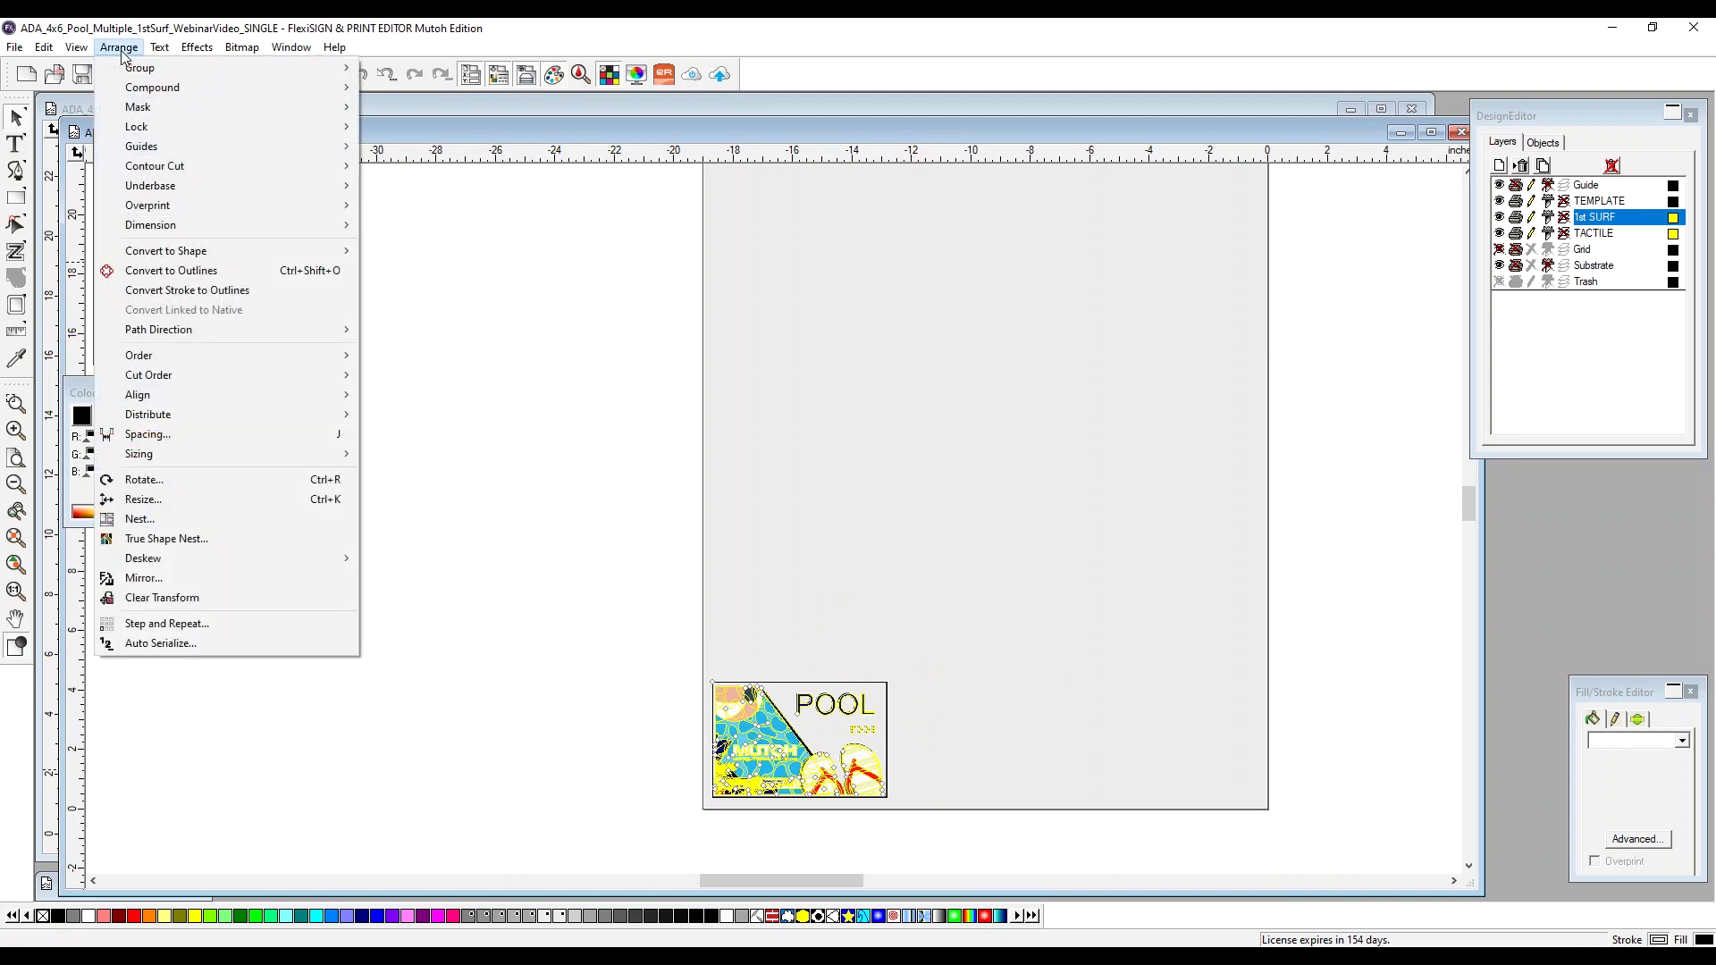
pyautogui.click(165, 624)
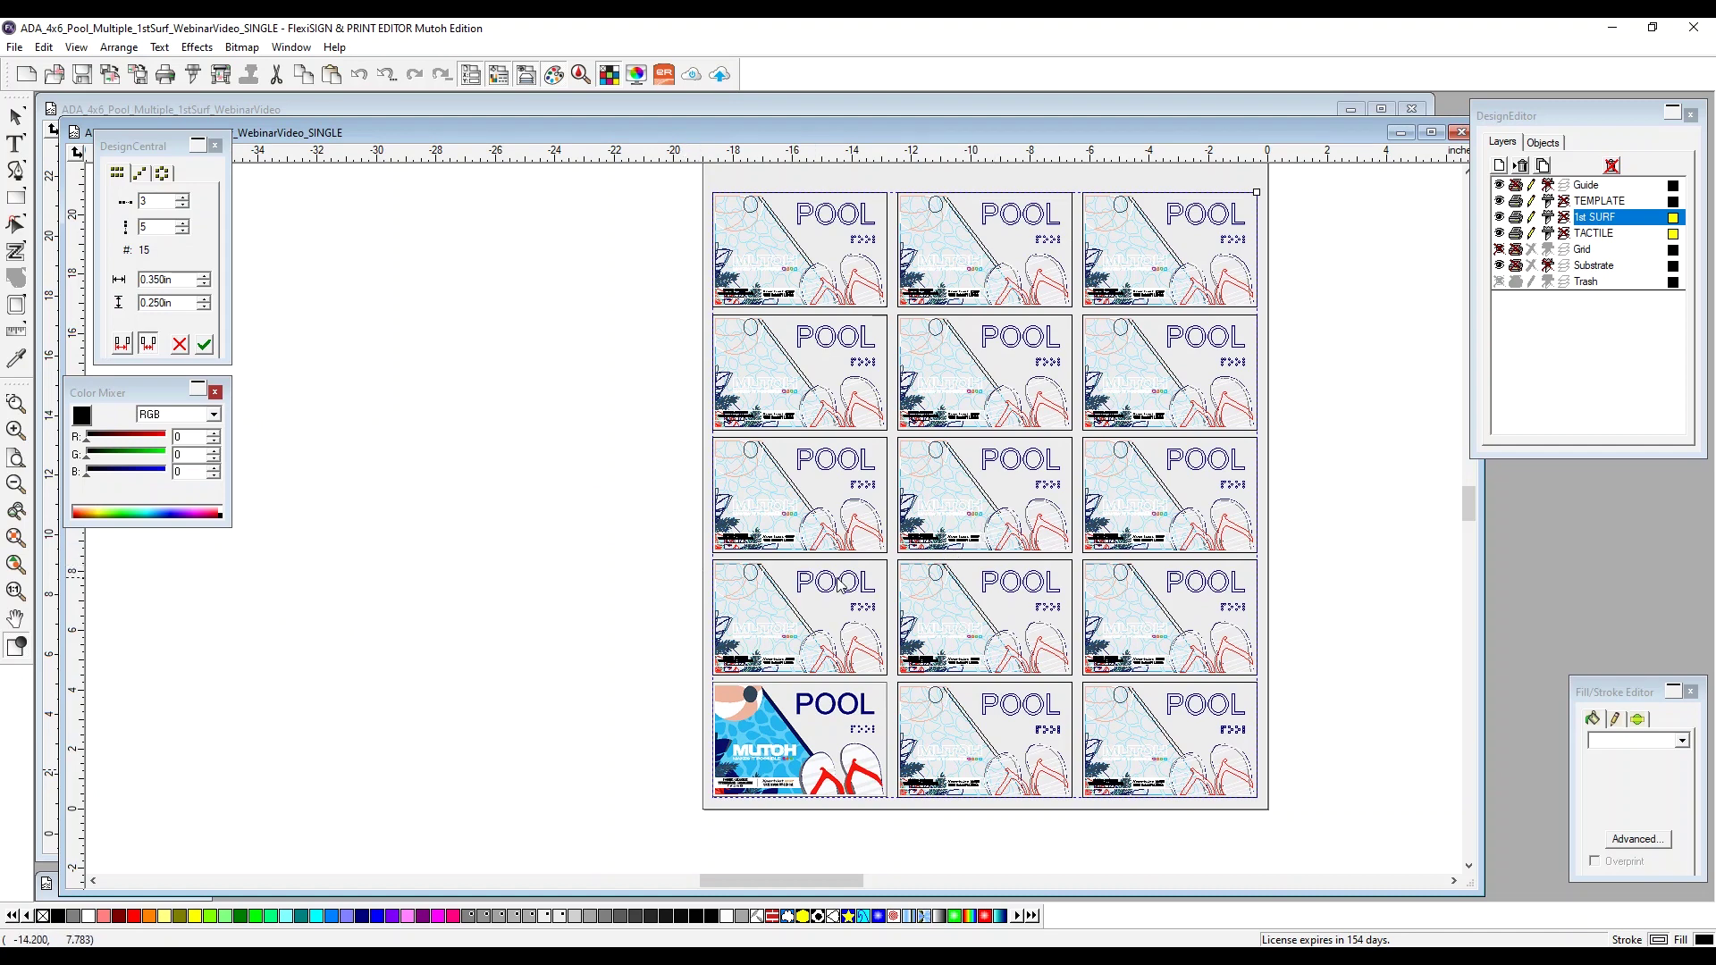
pyautogui.click(183, 205)
pyautogui.click(183, 204)
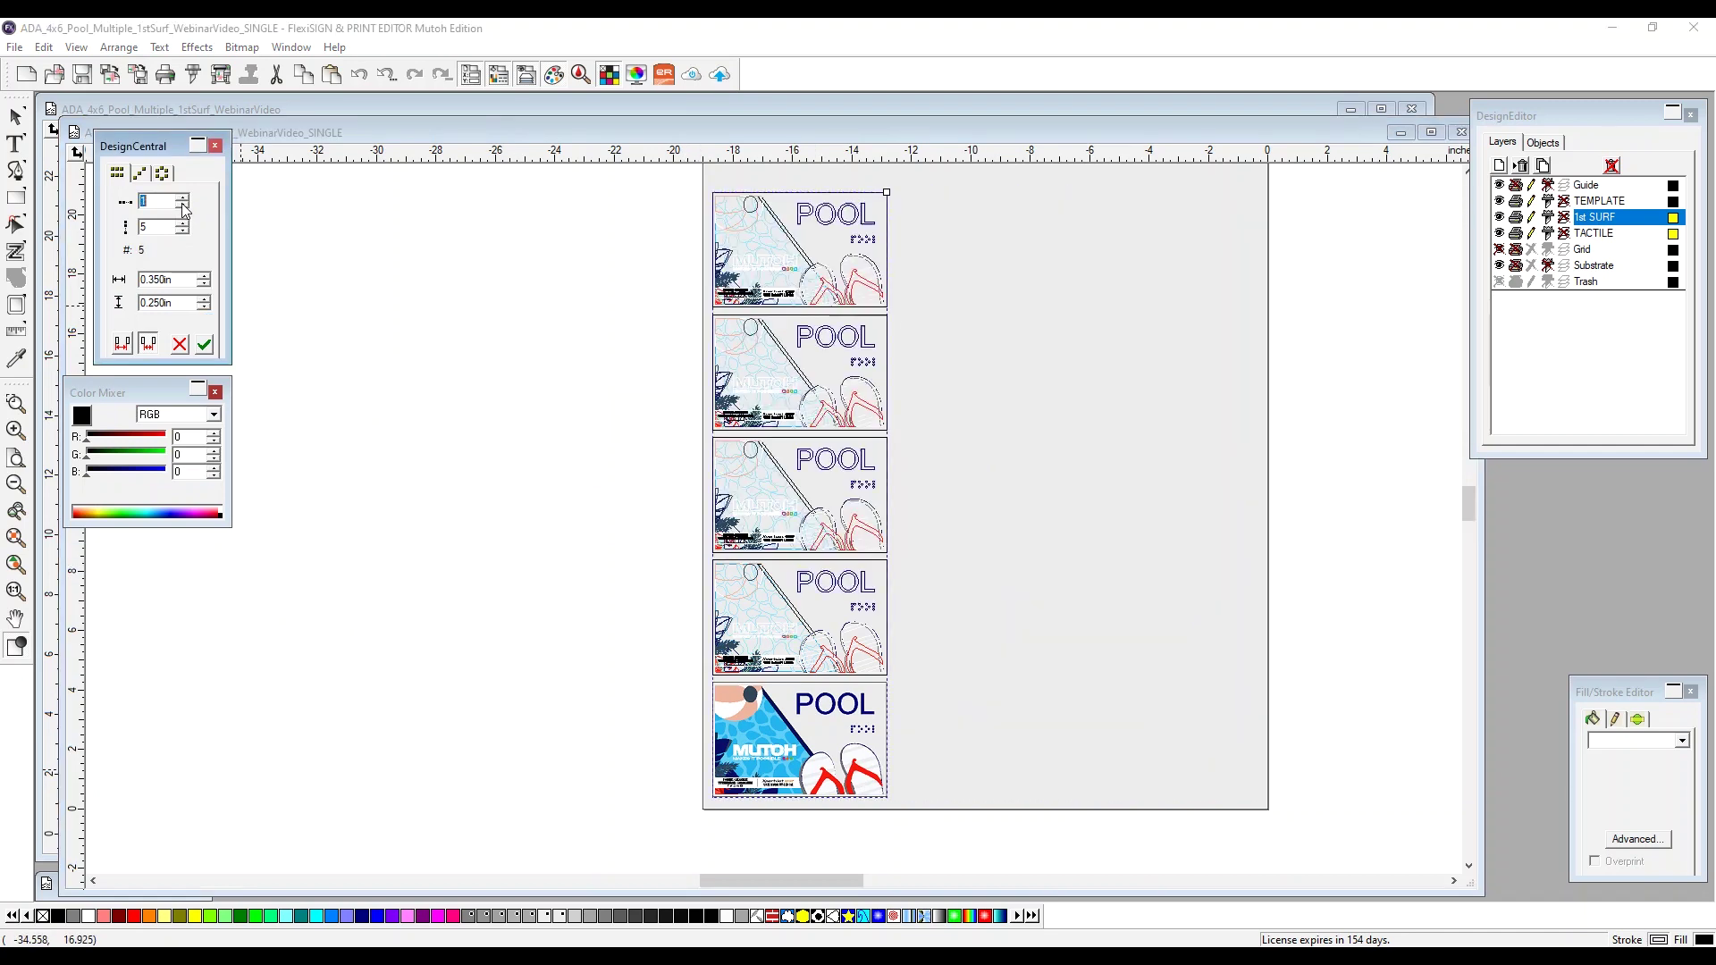
pyautogui.click(182, 199)
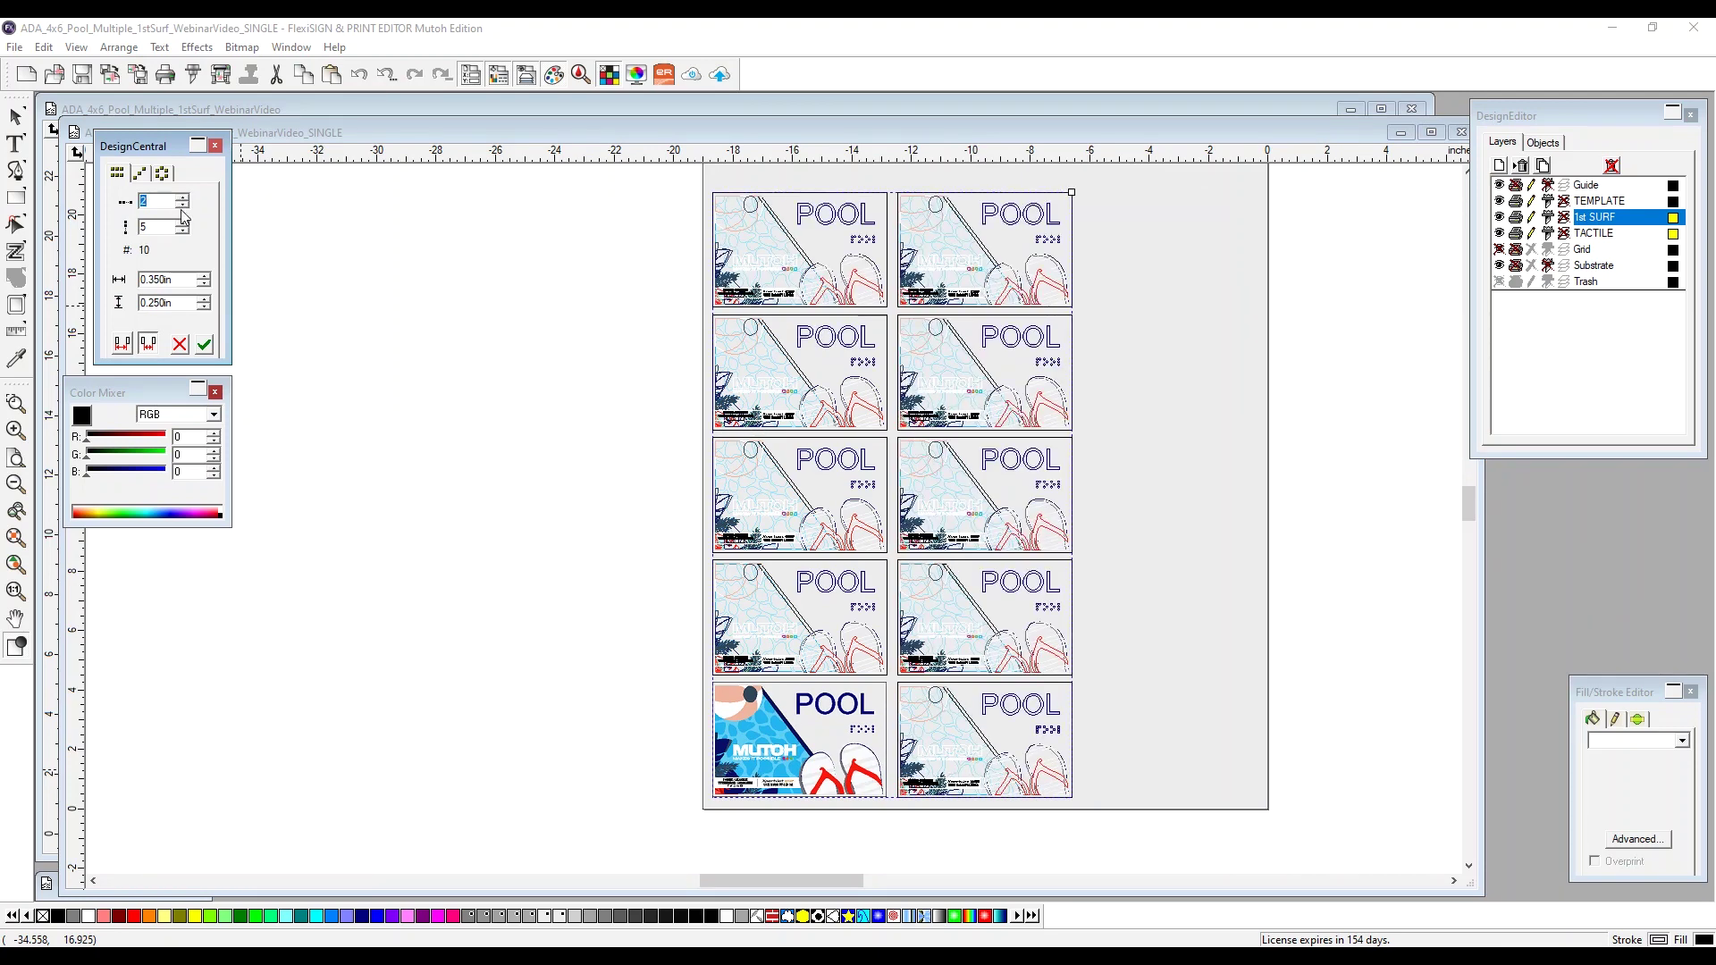
pyautogui.click(183, 199)
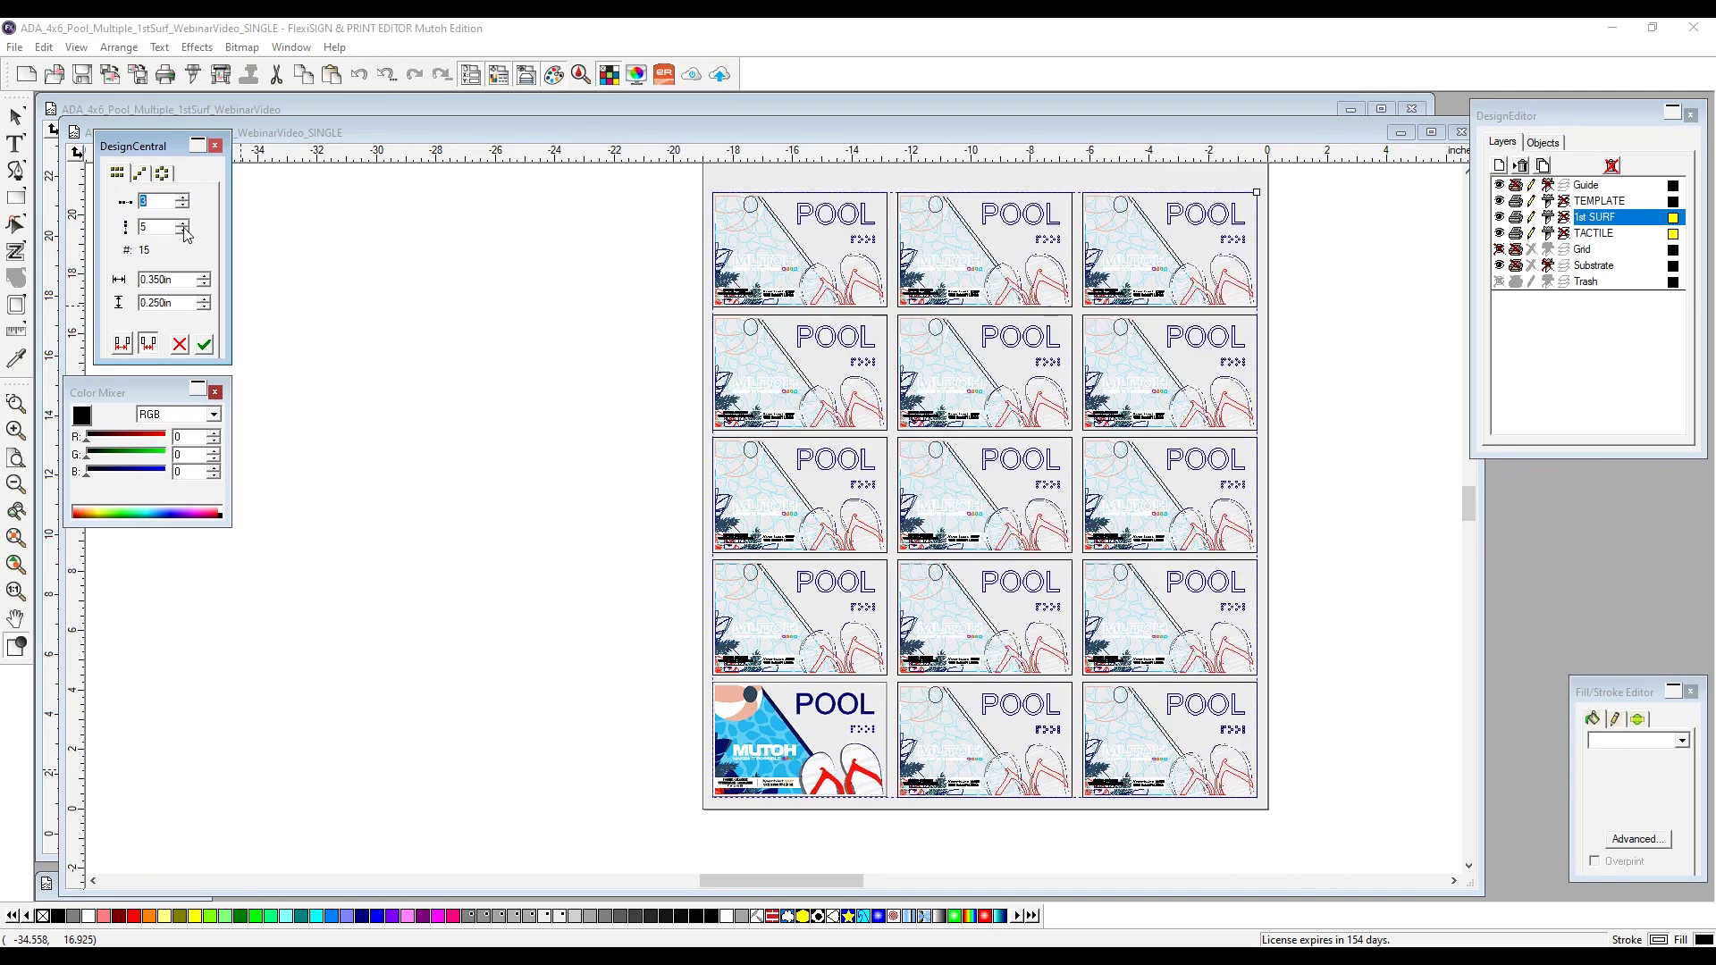
pyautogui.click(183, 232)
pyautogui.click(183, 232)
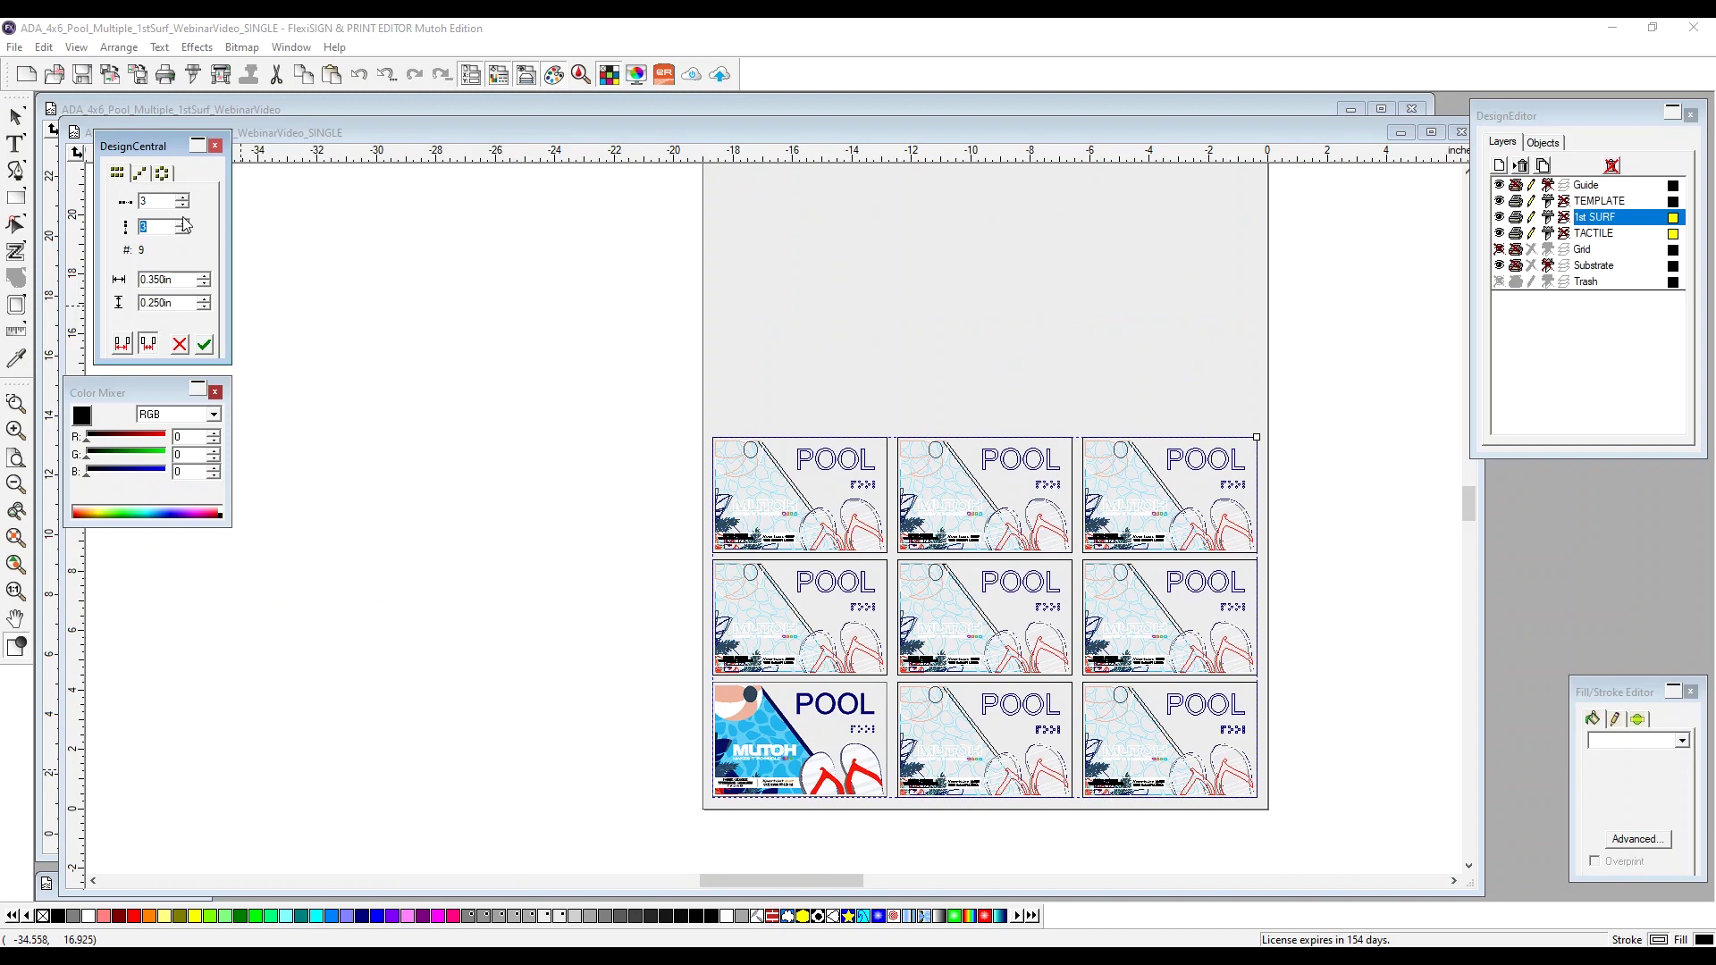
pyautogui.click(182, 221)
pyautogui.click(182, 222)
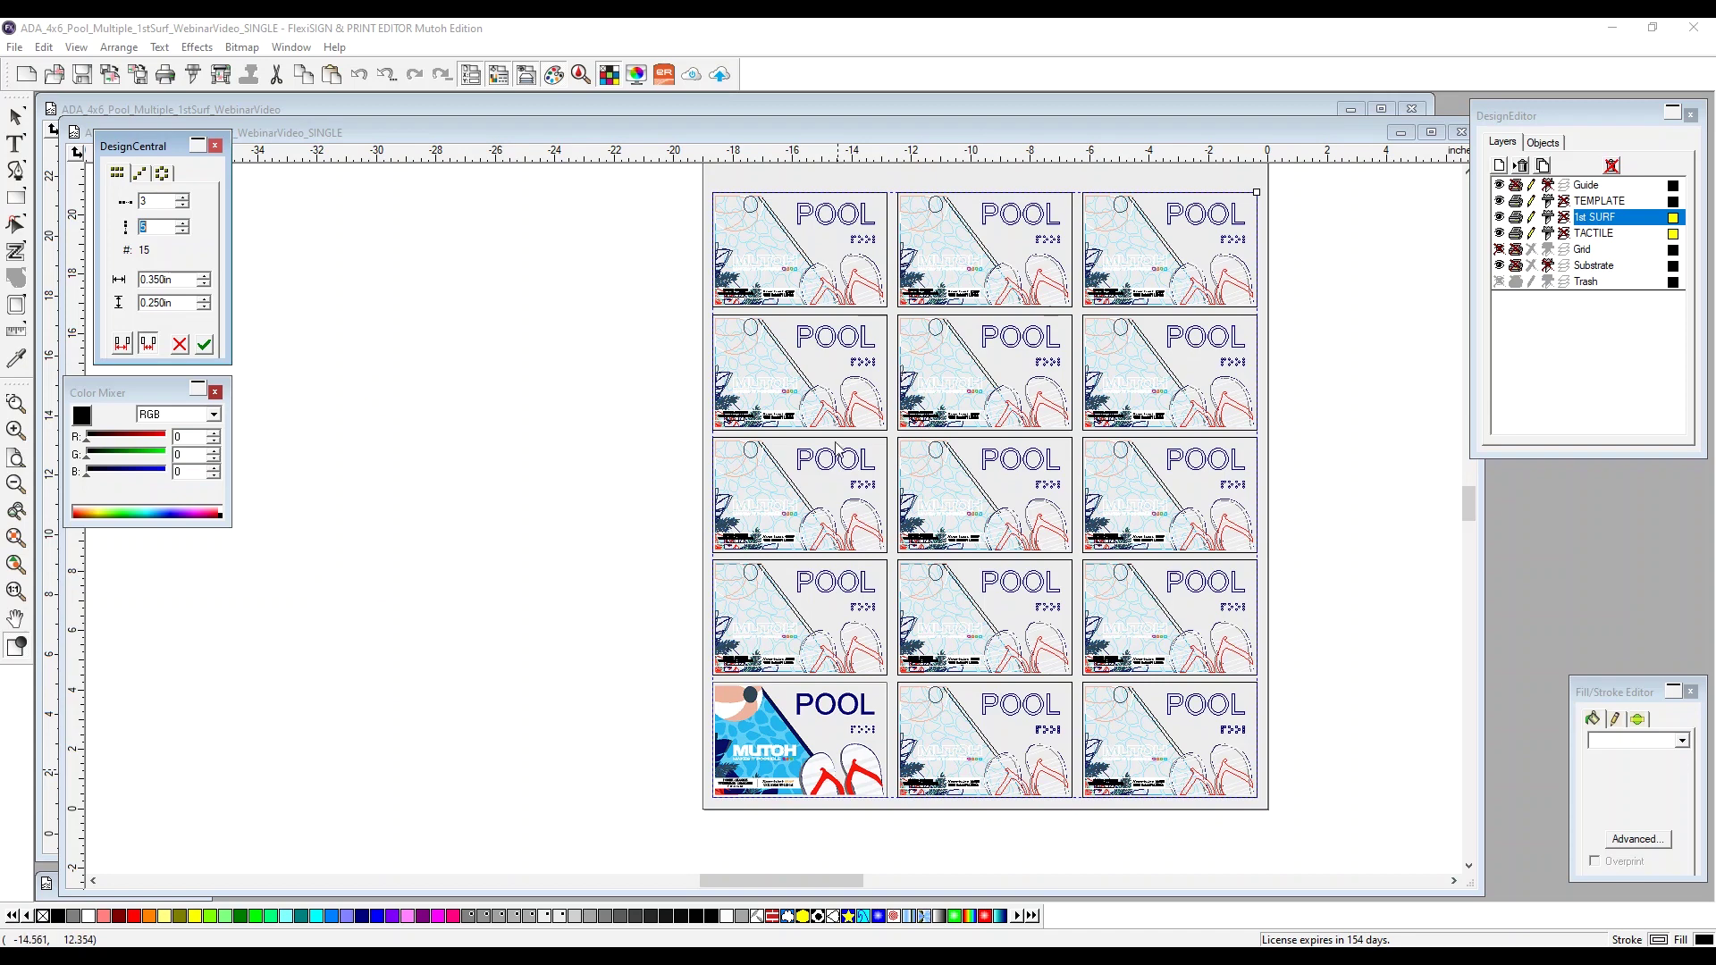
pyautogui.click(205, 345)
pyautogui.click(444, 447)
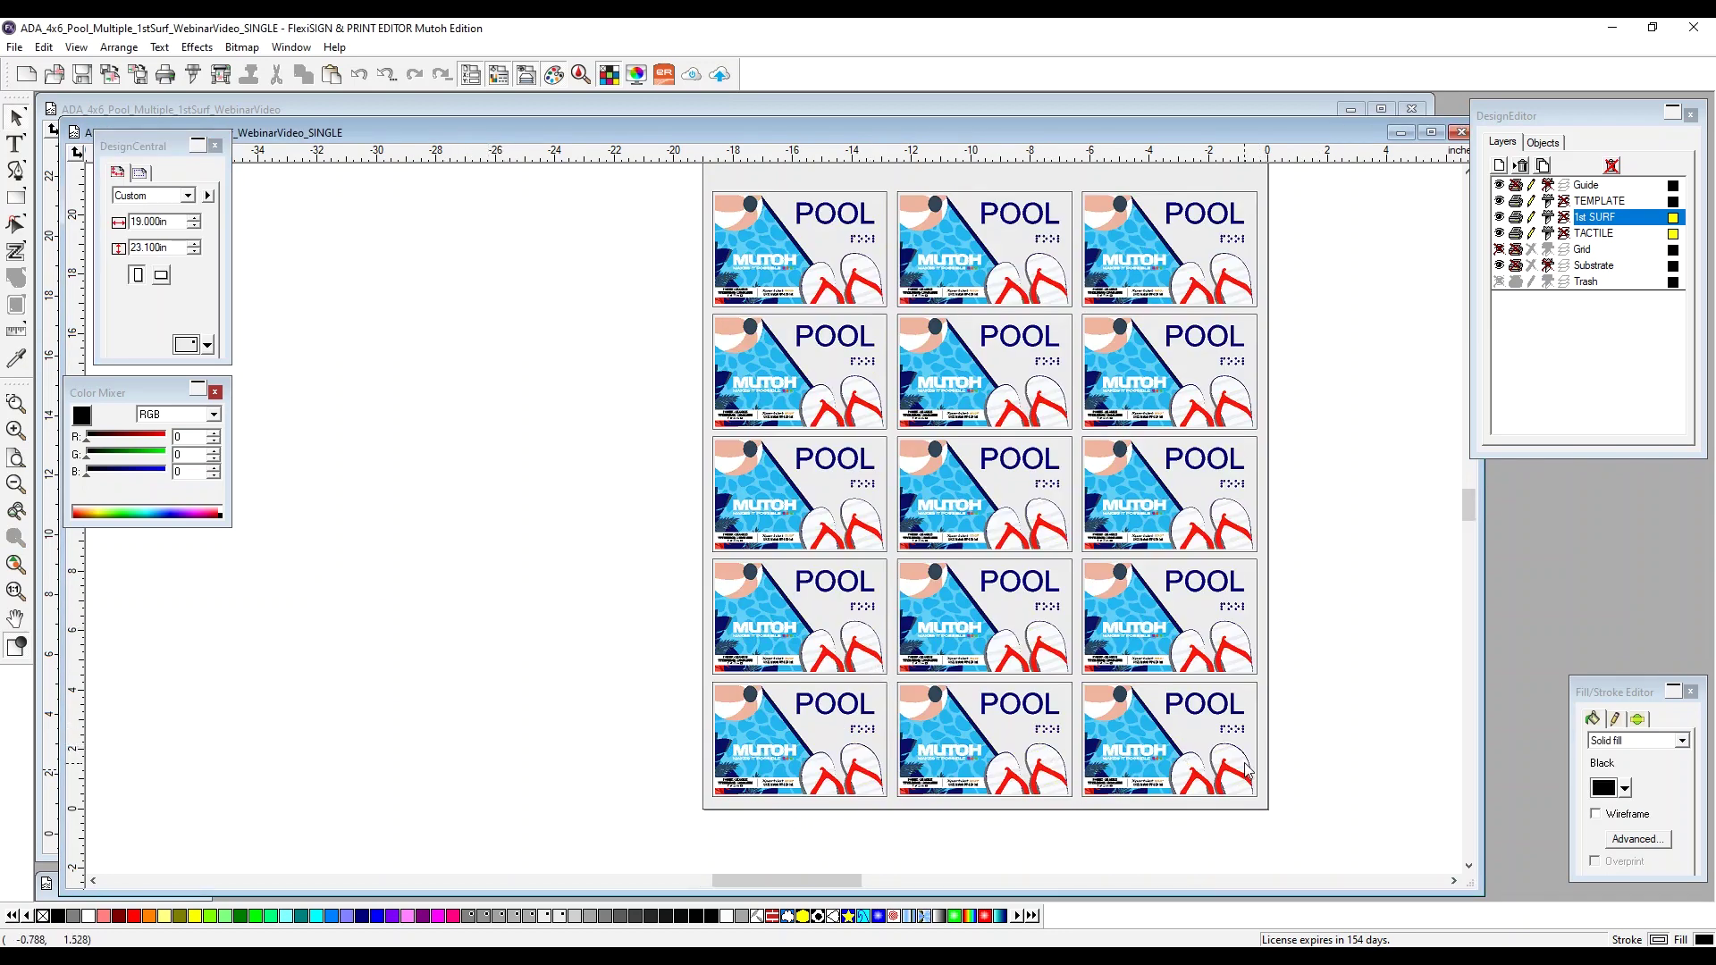
# Step: Inspect a sign tile, then hide the TEMPLATE layer's sign frames and MUTOH logos
pyautogui.scroll(1, 1265, 726)
pyautogui.scroll(1, 1256, 720)
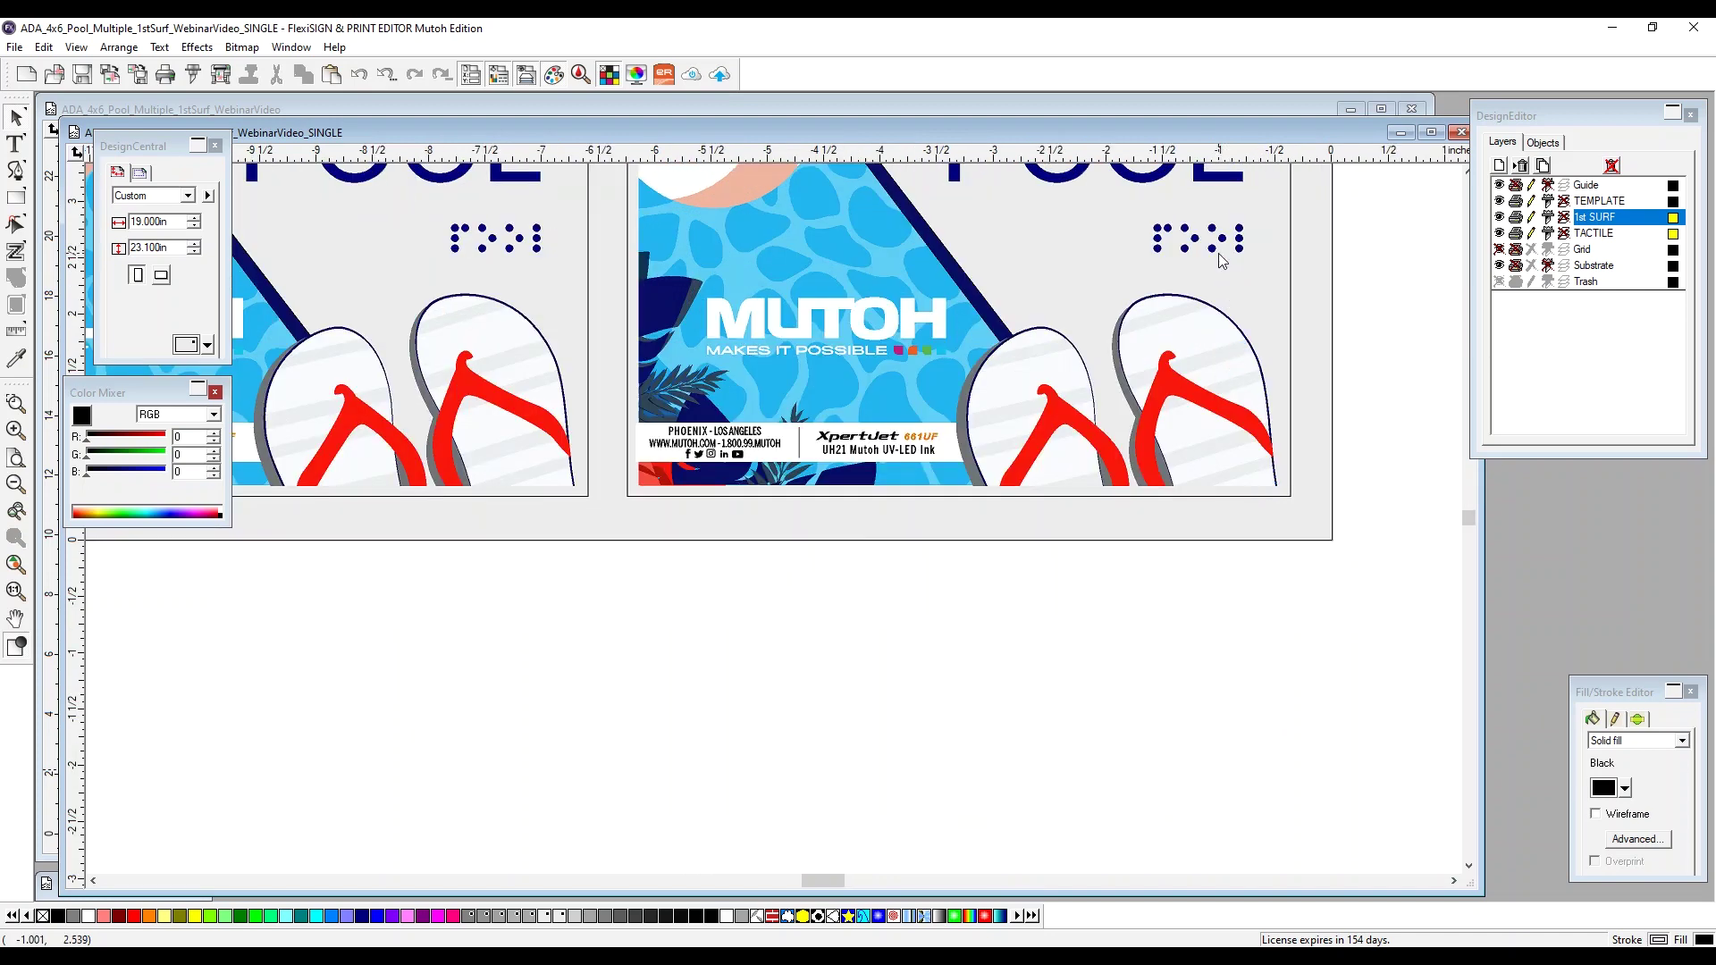
pyautogui.click(1220, 249)
pyautogui.click(1388, 516)
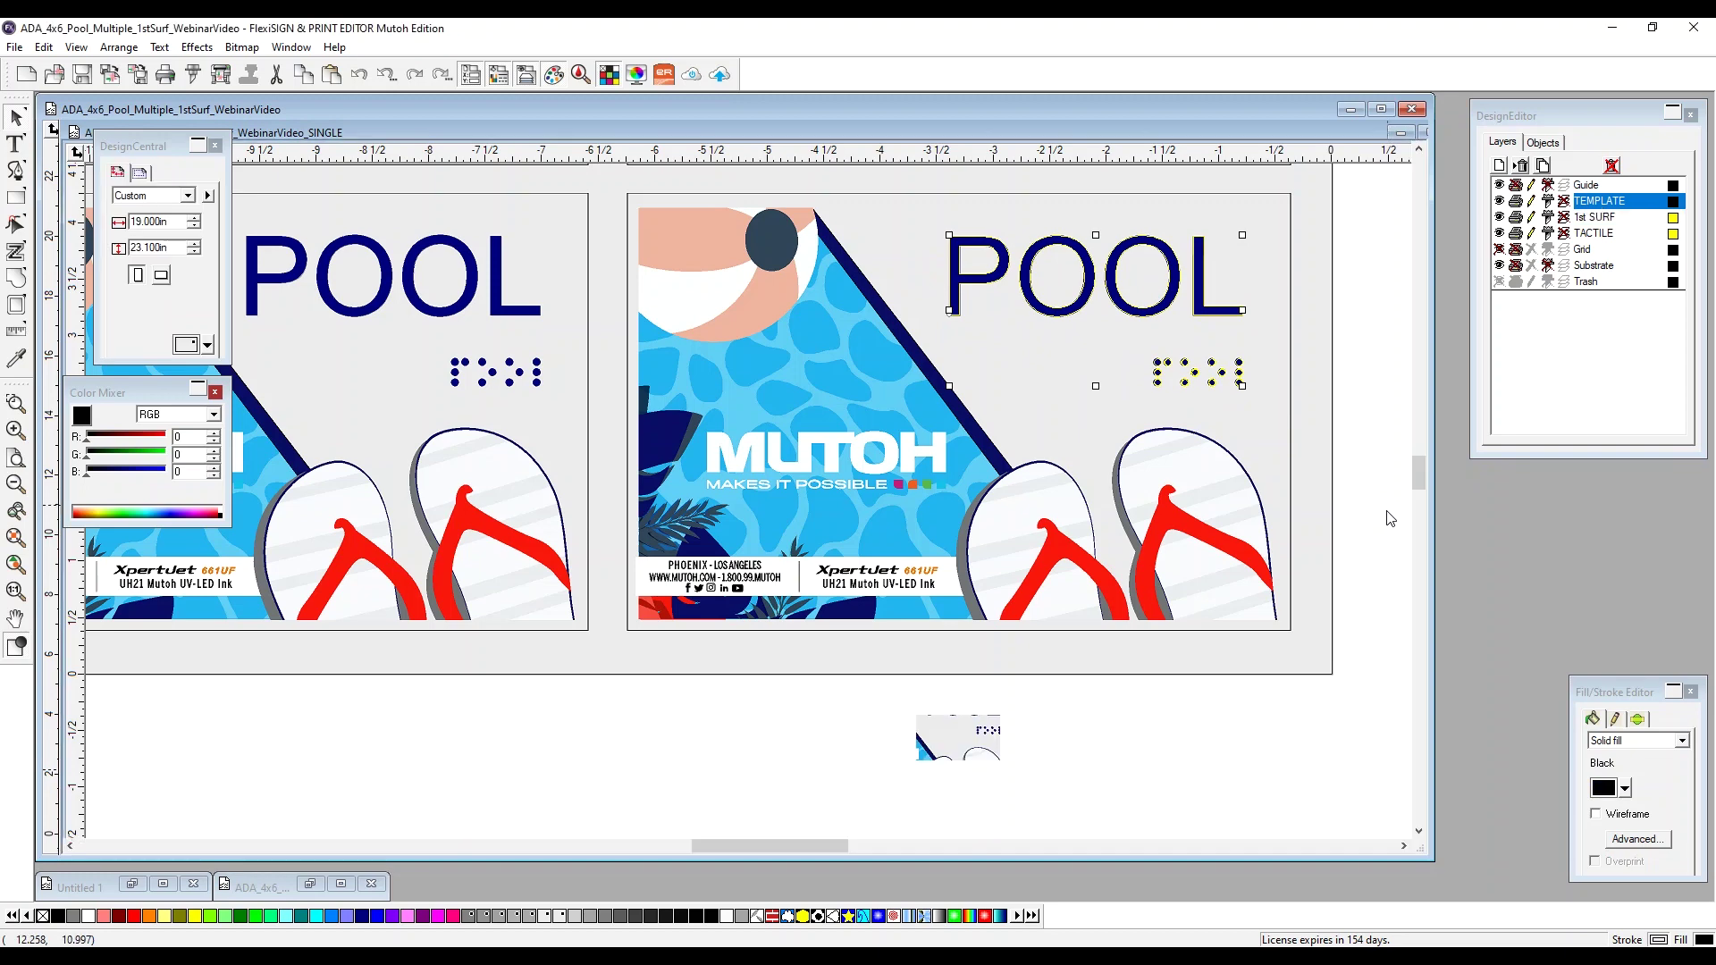
pyautogui.scroll(-2, 1327, 326)
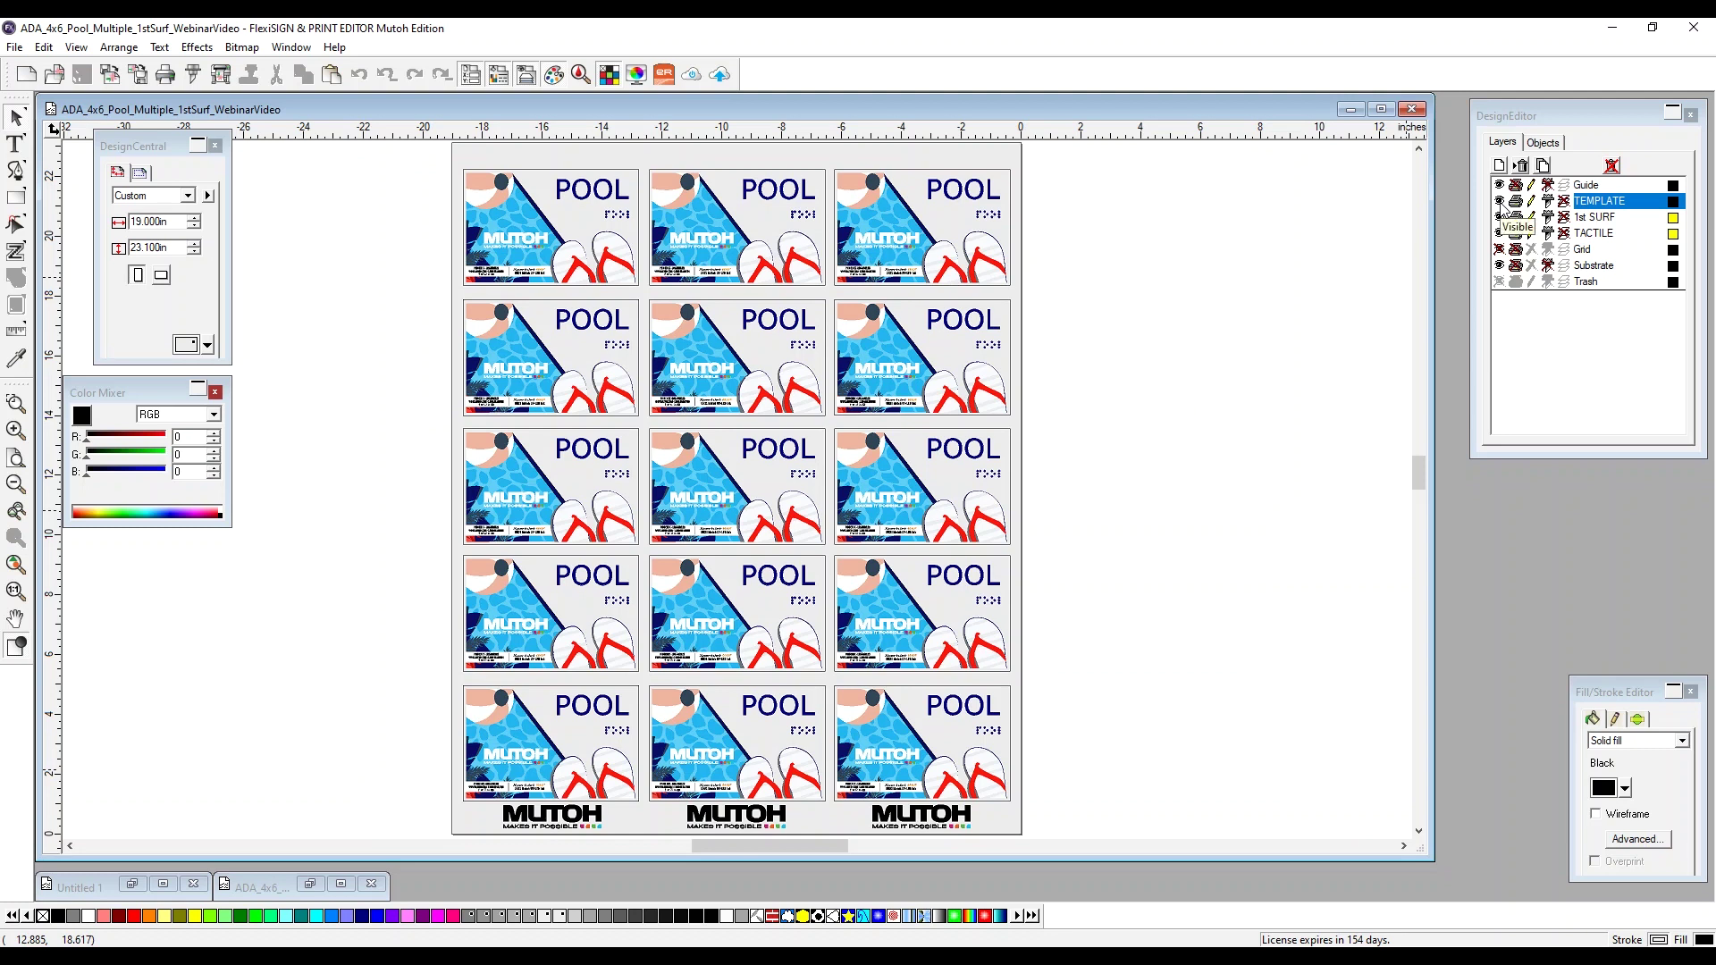
pyautogui.click(1500, 202)
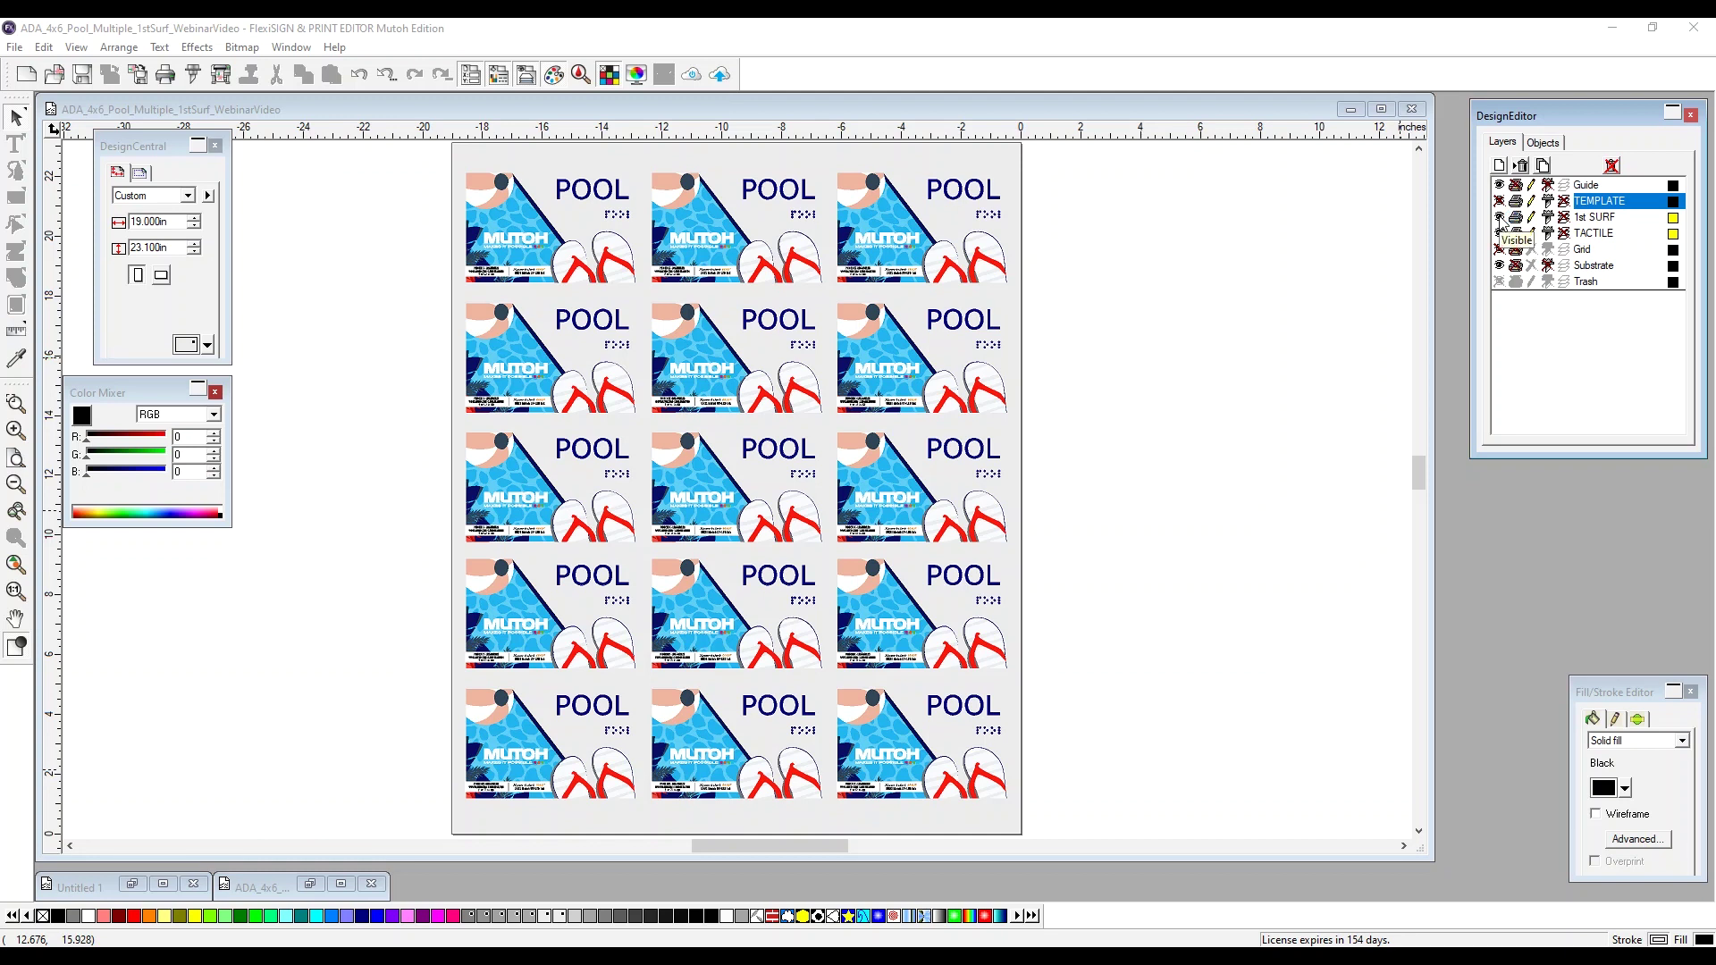
# Step: Hide the 1st SURF layer, make TACTILE the working layer, and marquee-select all tactile objects
pyautogui.click(1500, 219)
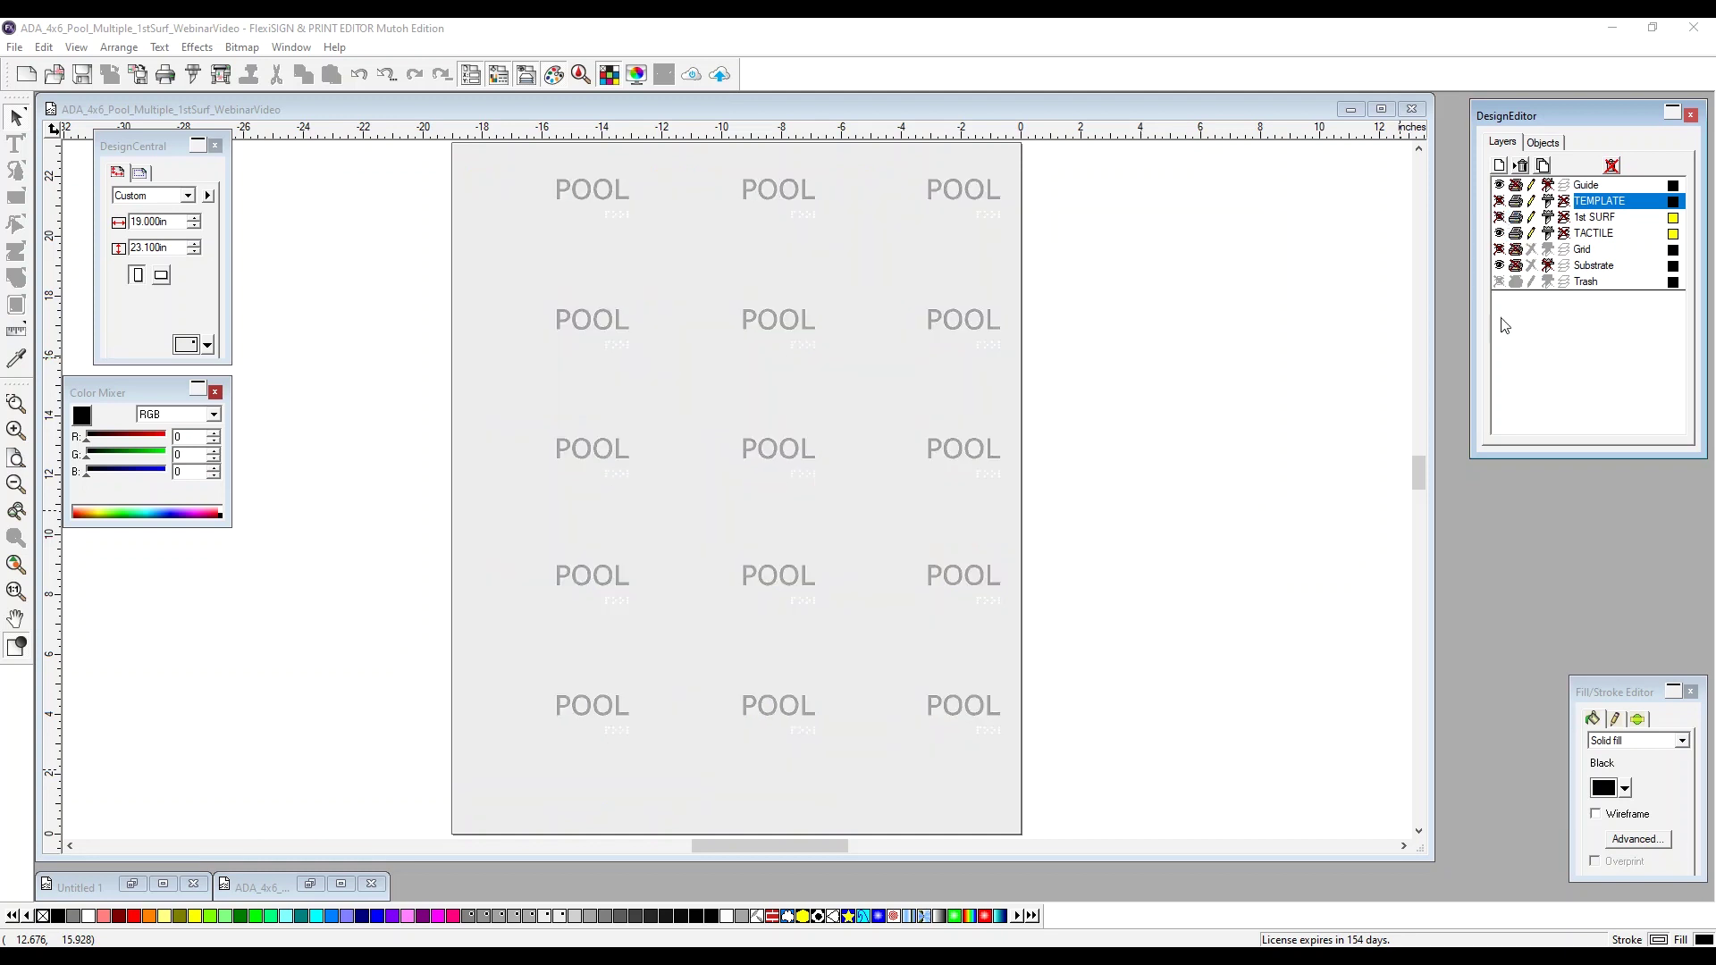
pyautogui.click(1597, 234)
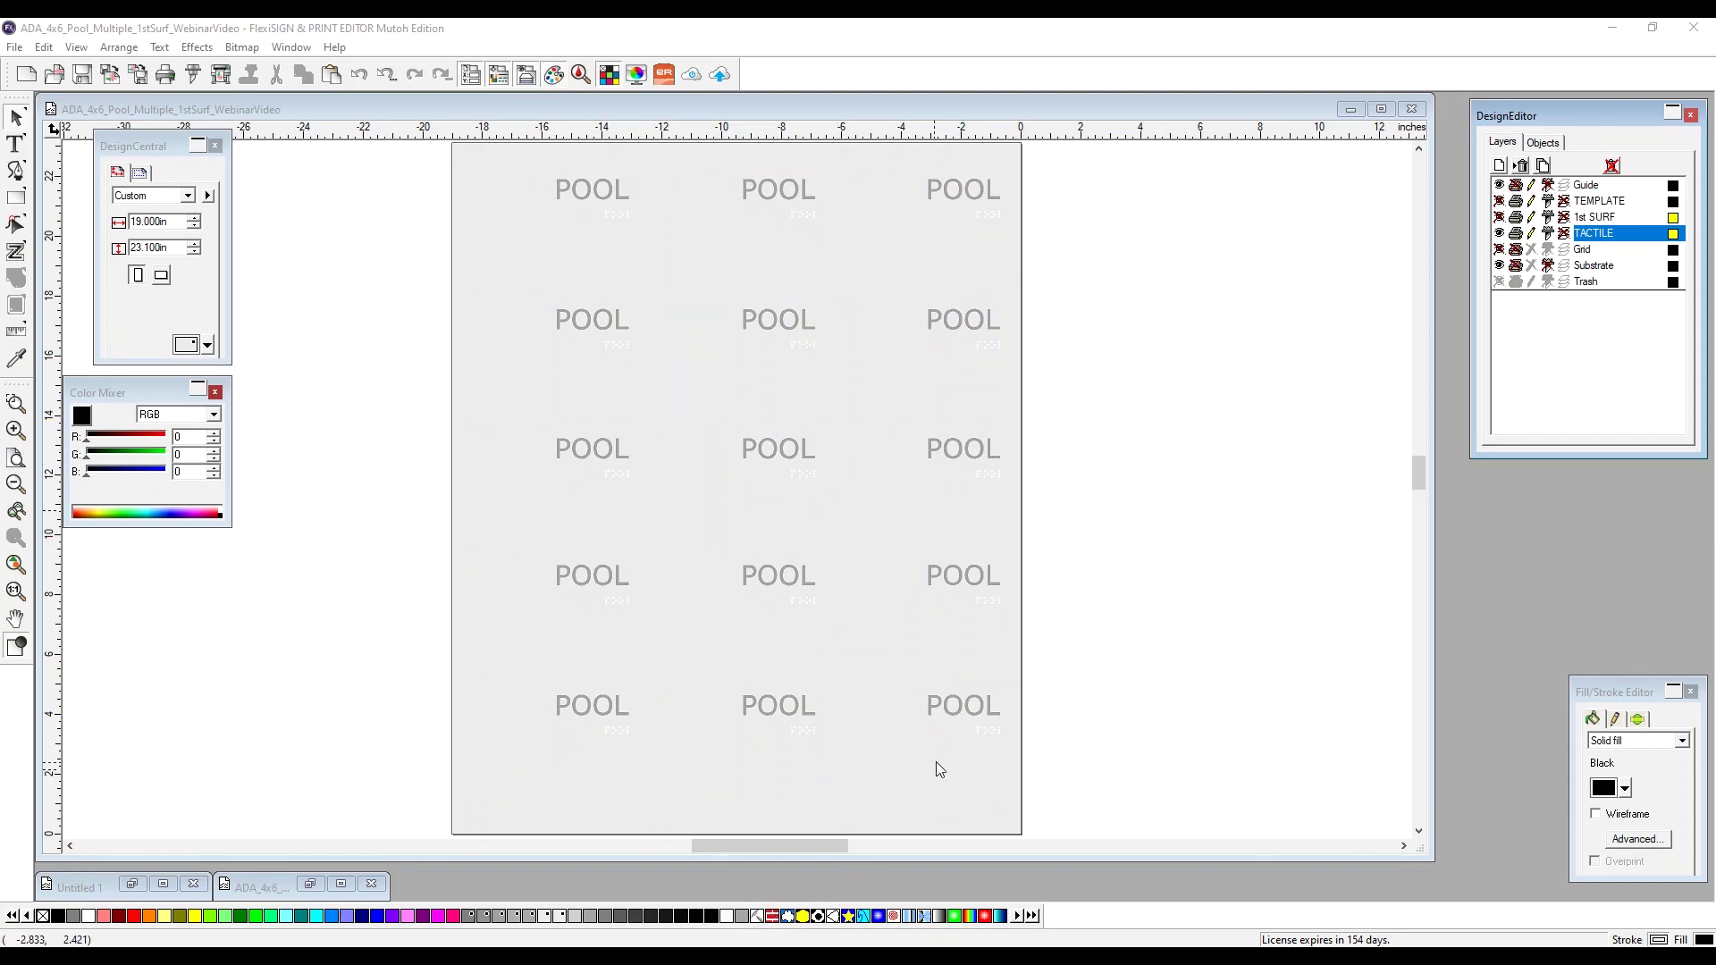
pyautogui.scroll(2, 957, 764)
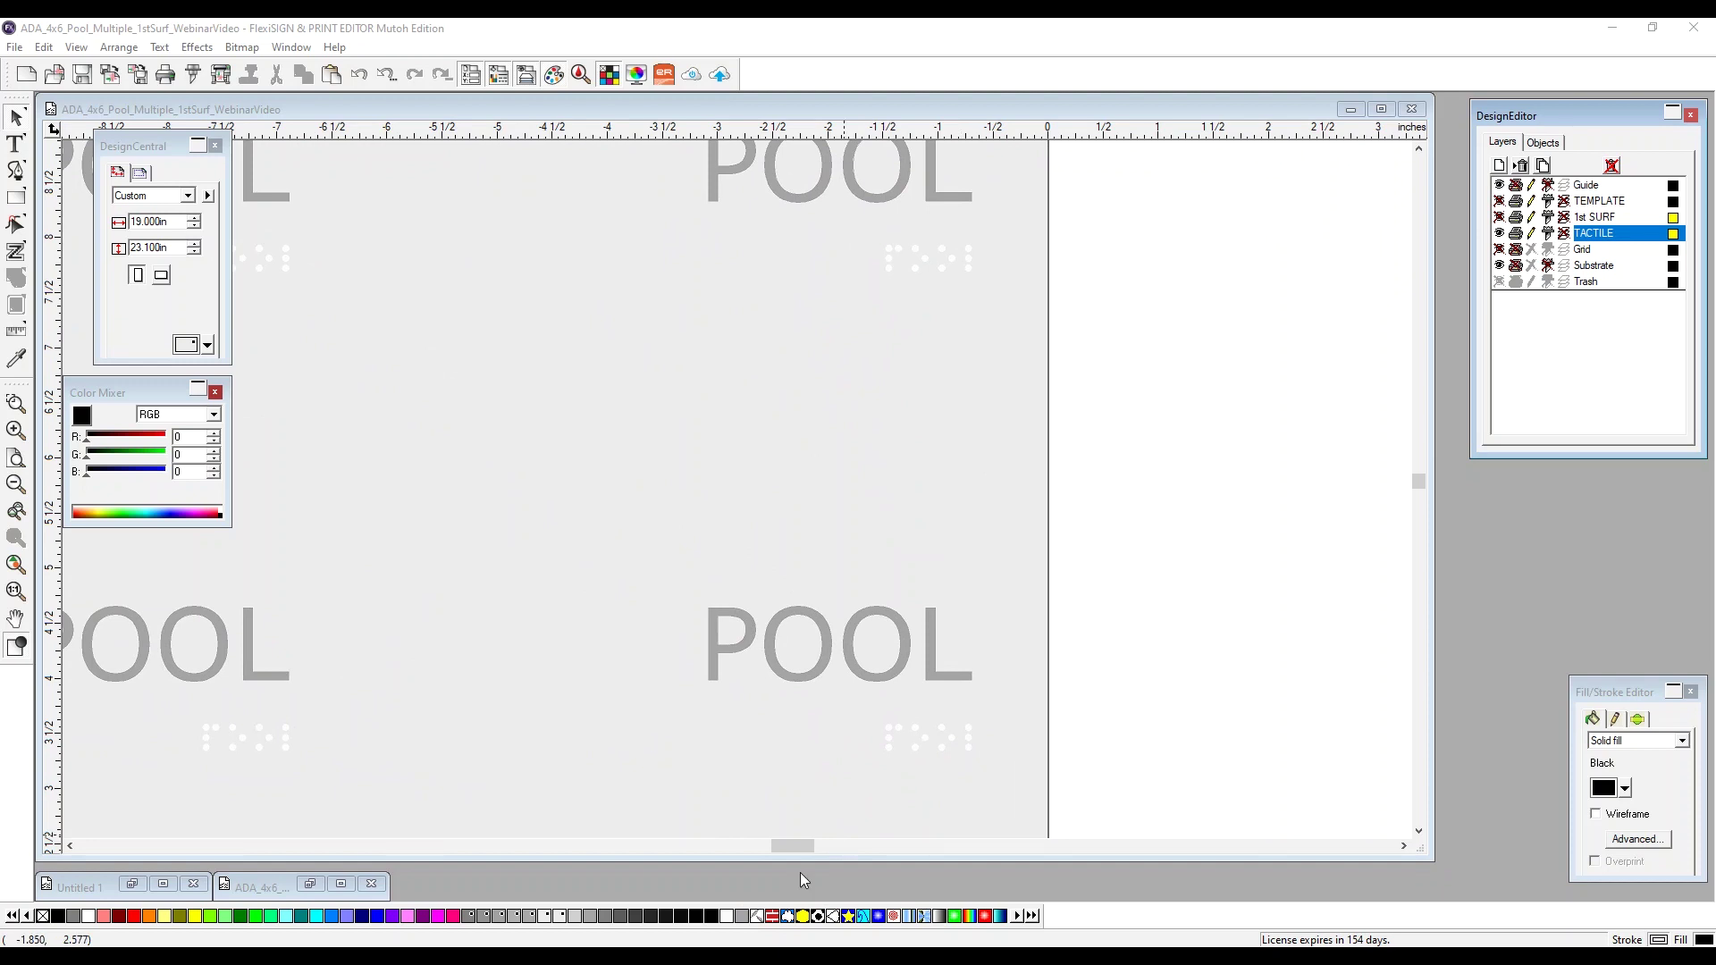
pyautogui.scroll(-2, 329, 173)
pyautogui.moveTo(329, 173); pyautogui.dragTo(873, 816)
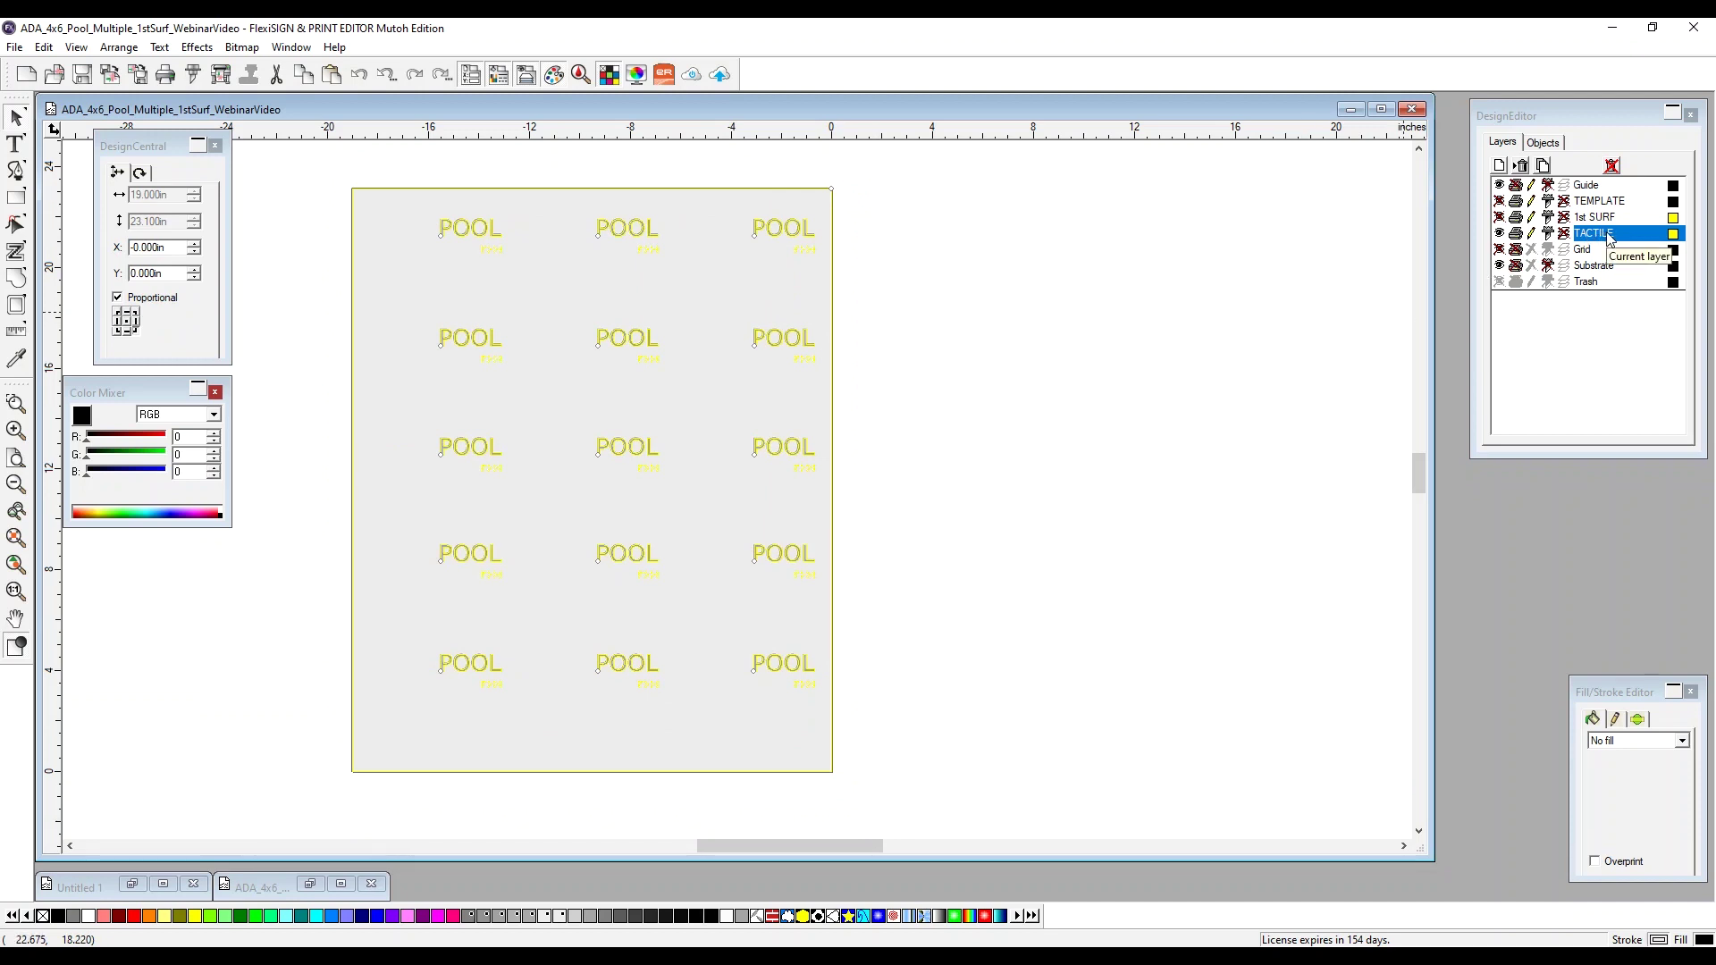
# Step: Send the tactile objects to the RIP using the ADA Build-Up Pass preset, holding in the queue
pyautogui.click(223, 79)
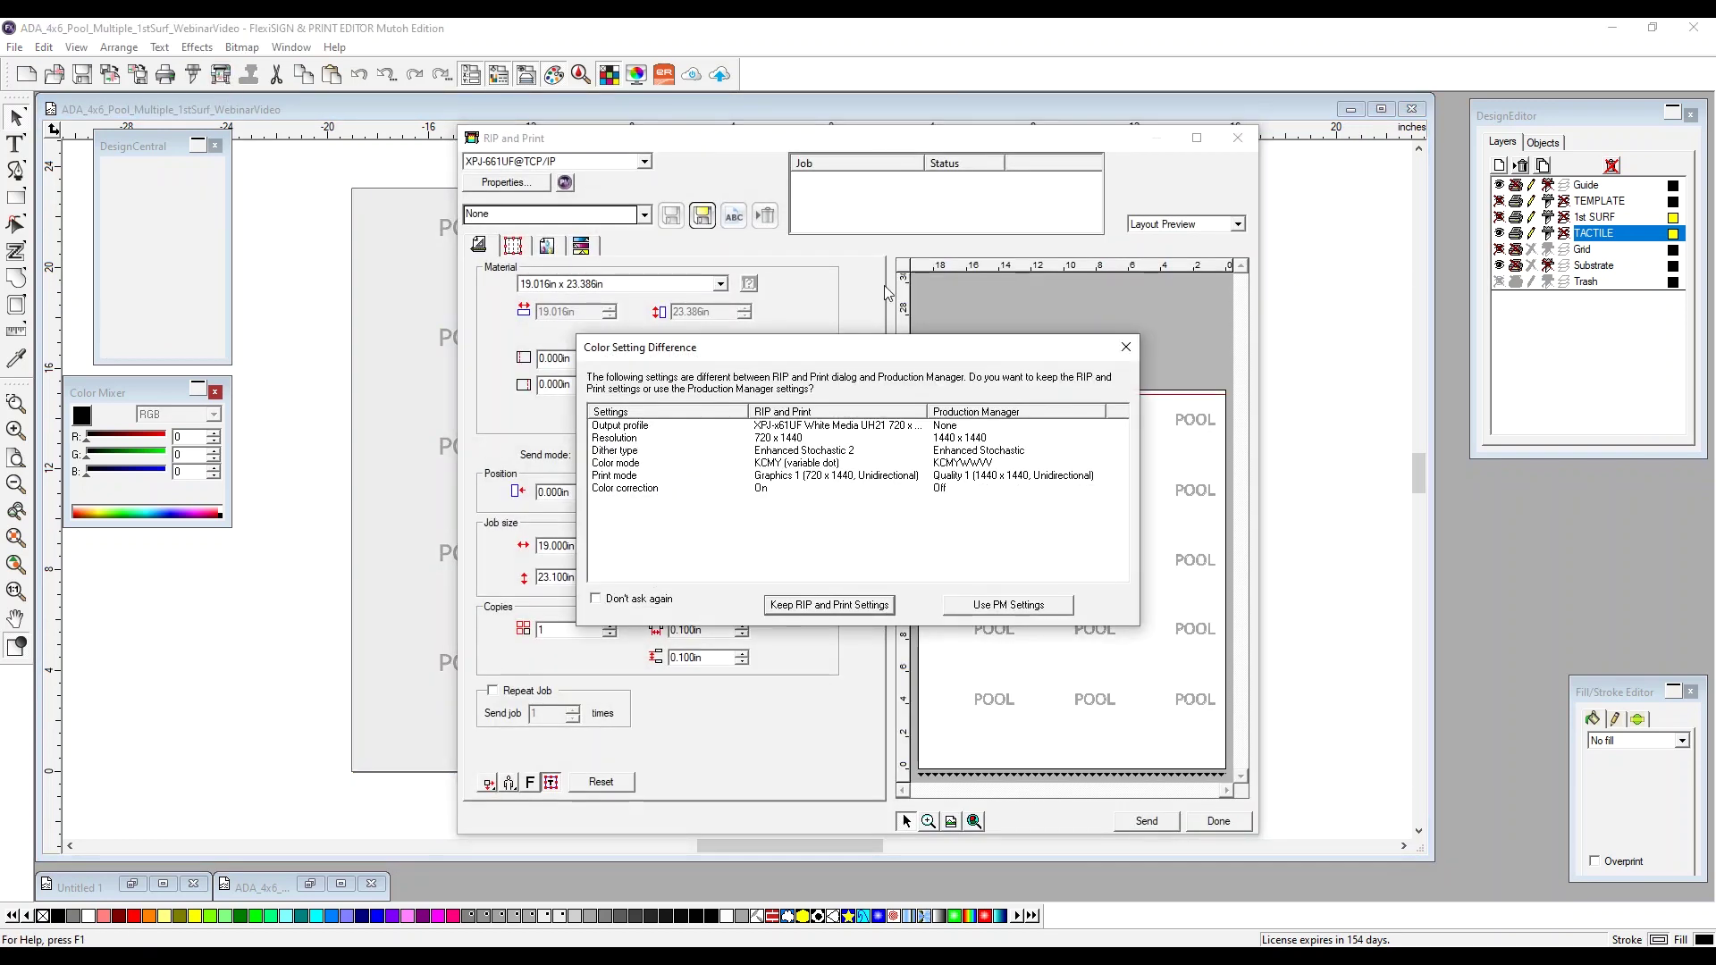
pyautogui.click(824, 606)
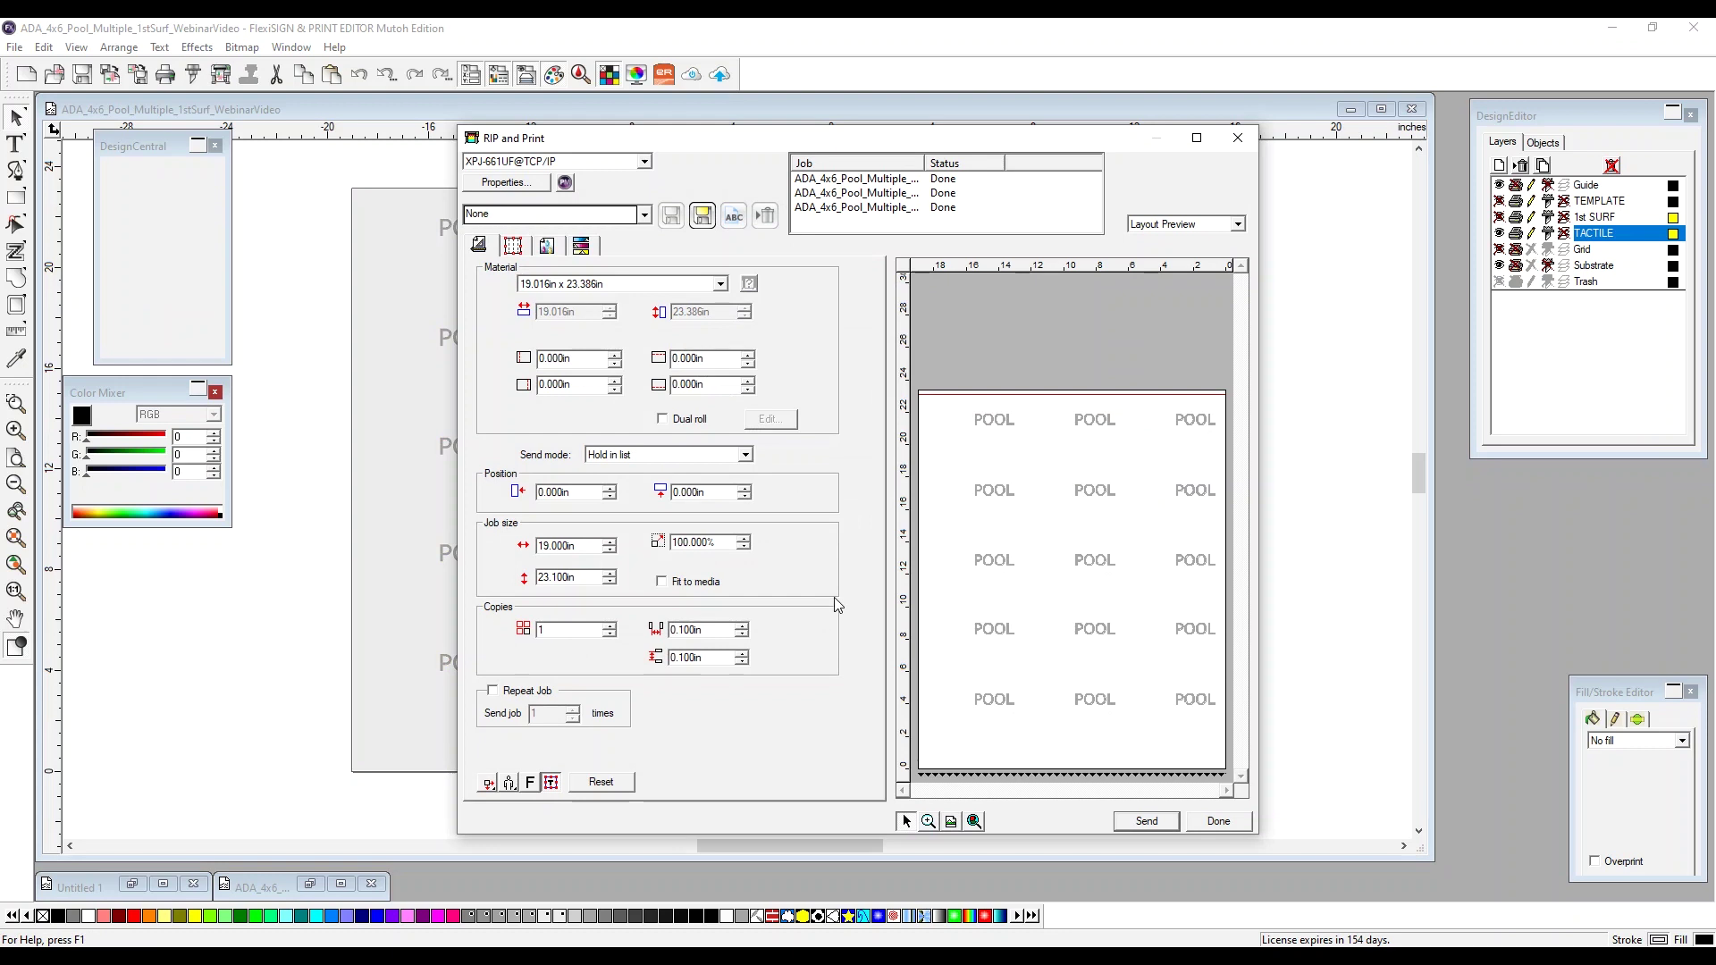
pyautogui.click(643, 214)
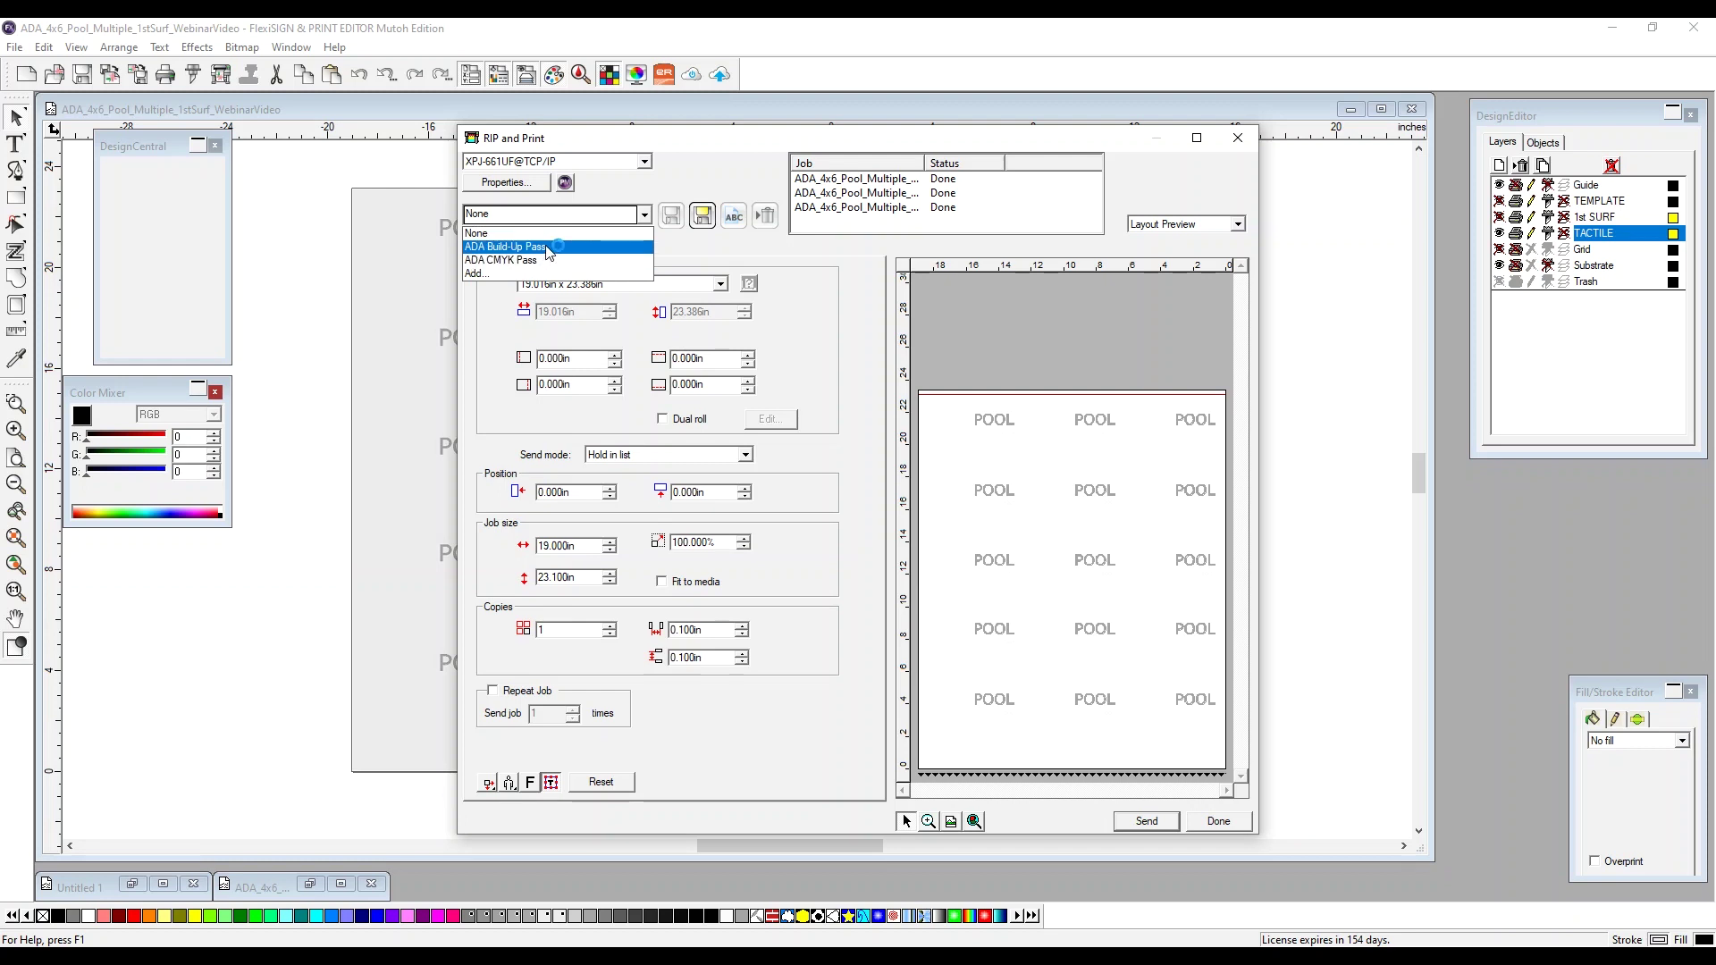
pyautogui.click(549, 248)
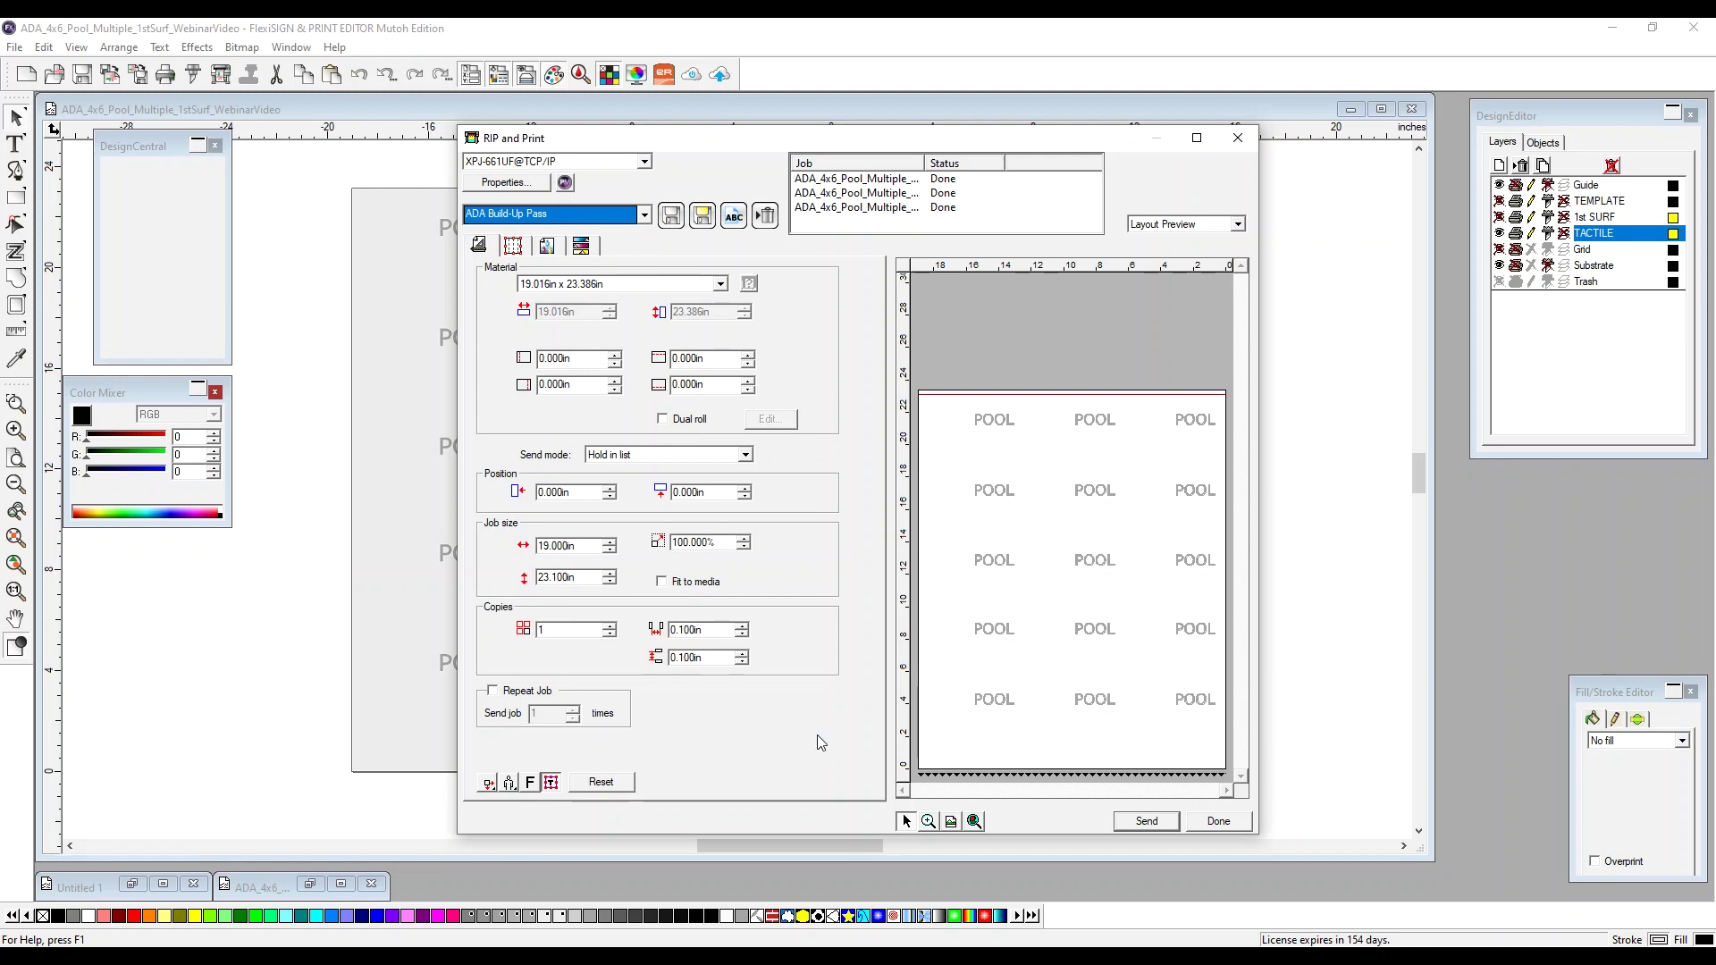
pyautogui.click(1148, 821)
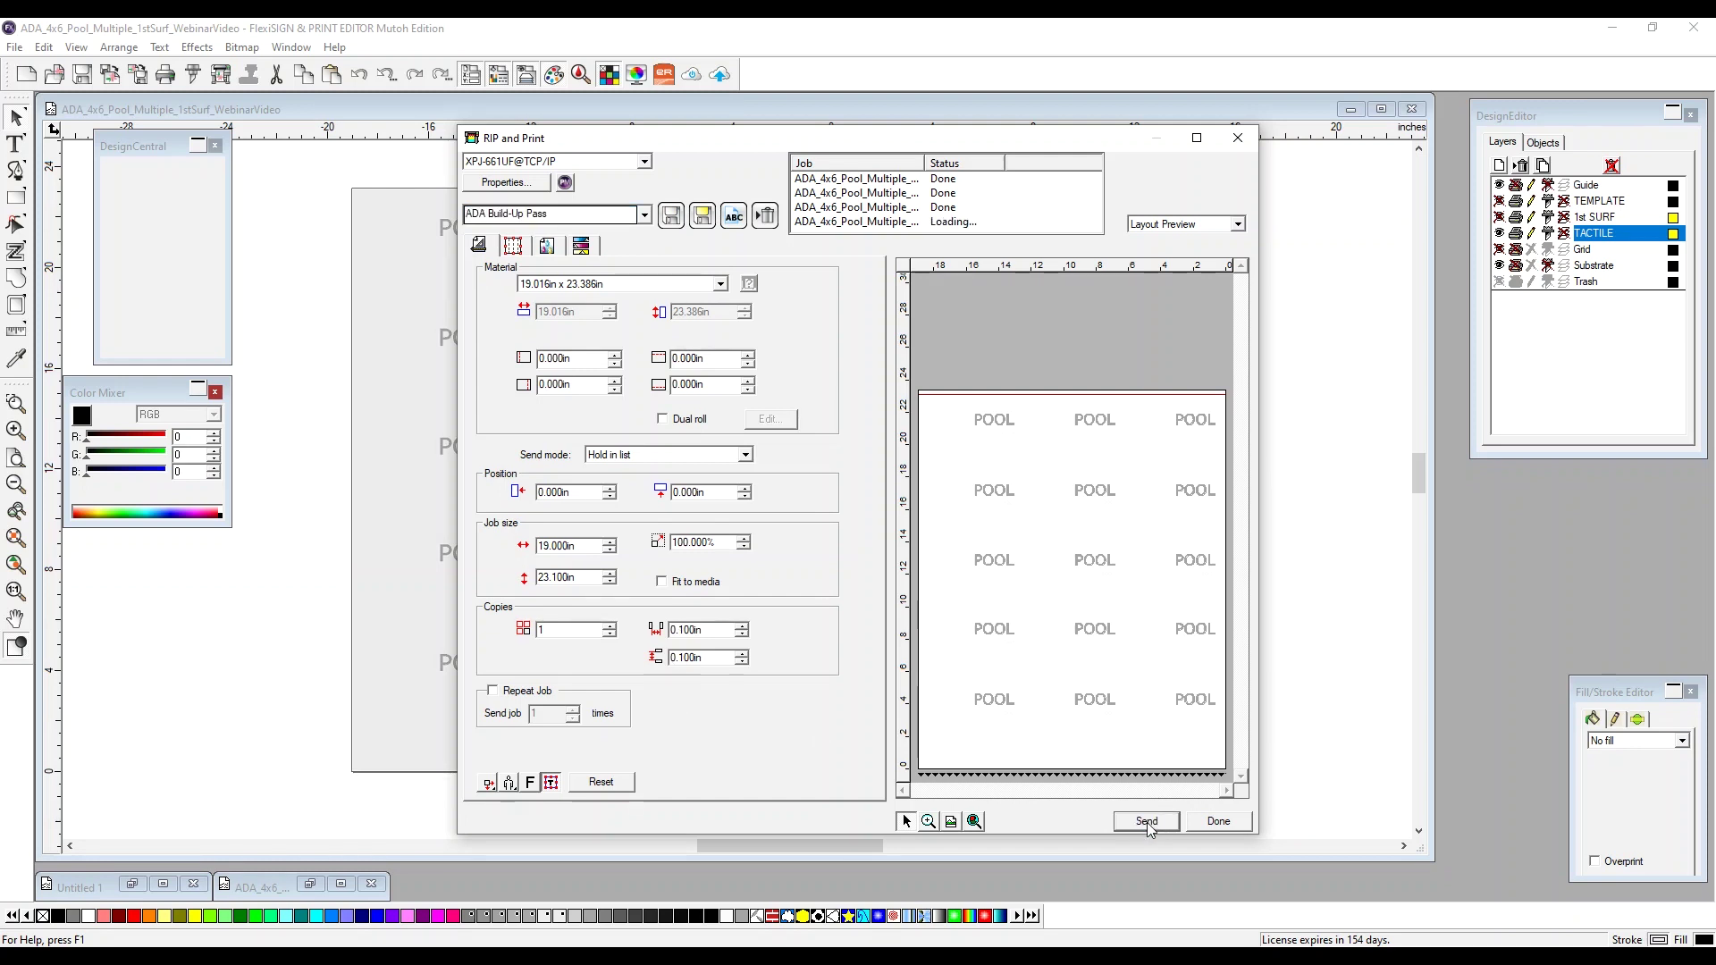
pyautogui.click(1218, 821)
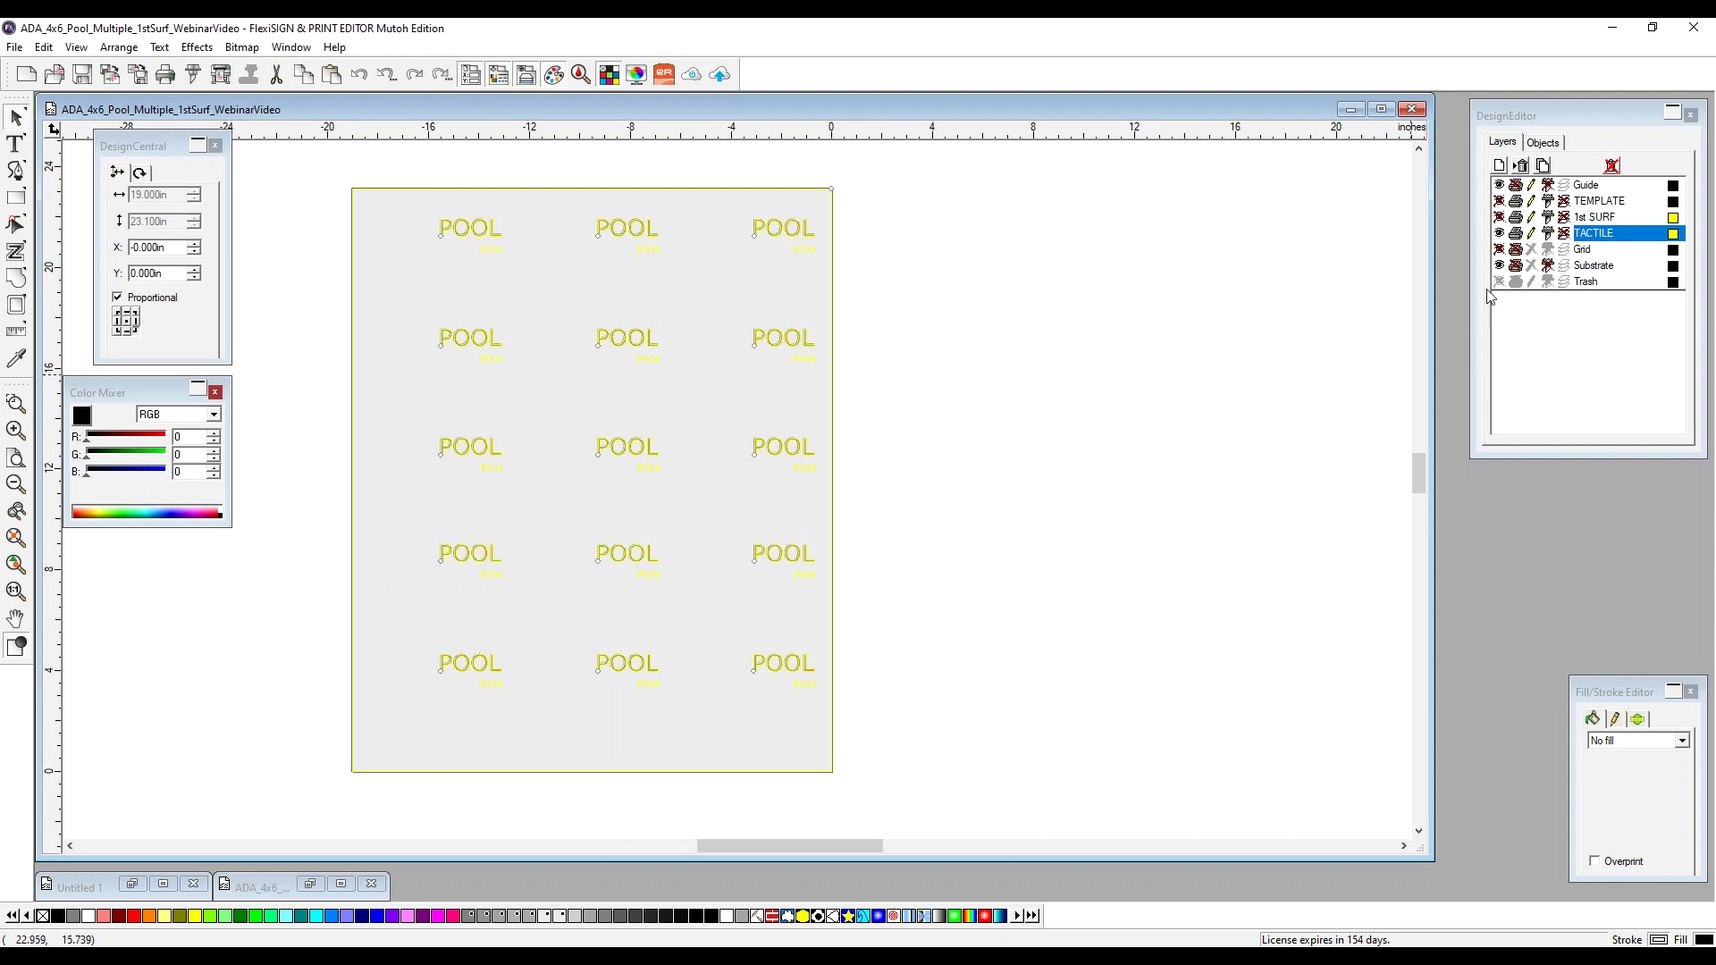
# Step: Hide the TACTILE layer, make 1st SURF visible and active, and marquee-select all 15 colour signs
pyautogui.click(1500, 233)
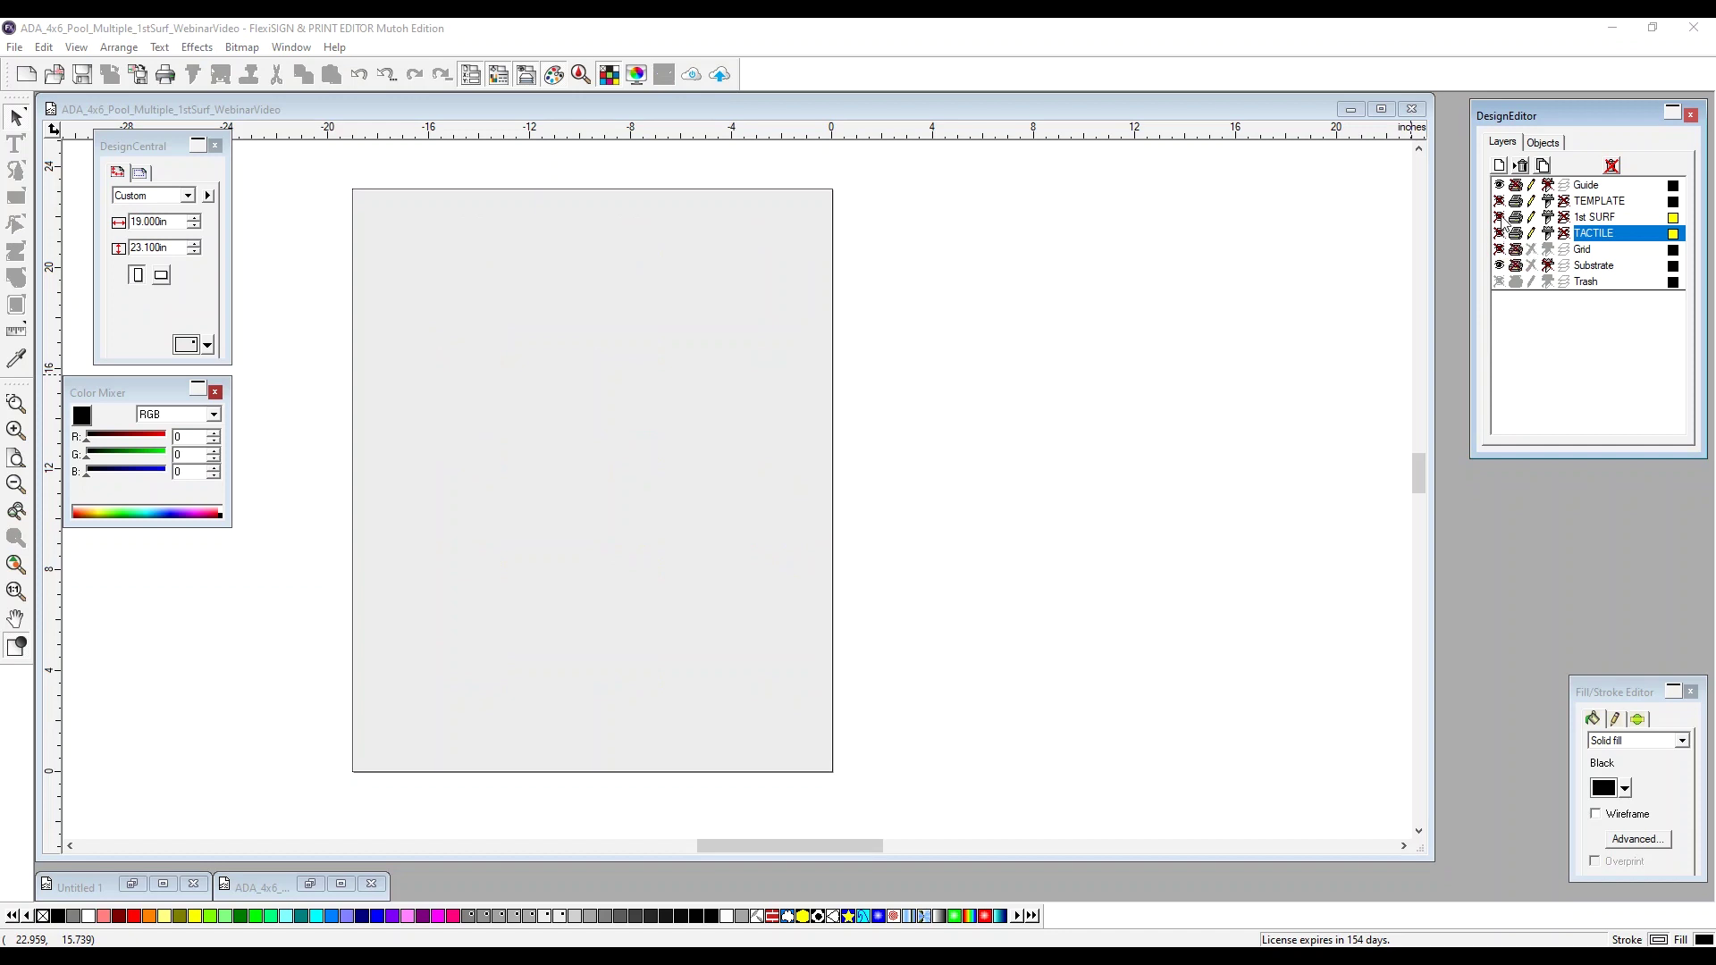
pyautogui.click(1499, 218)
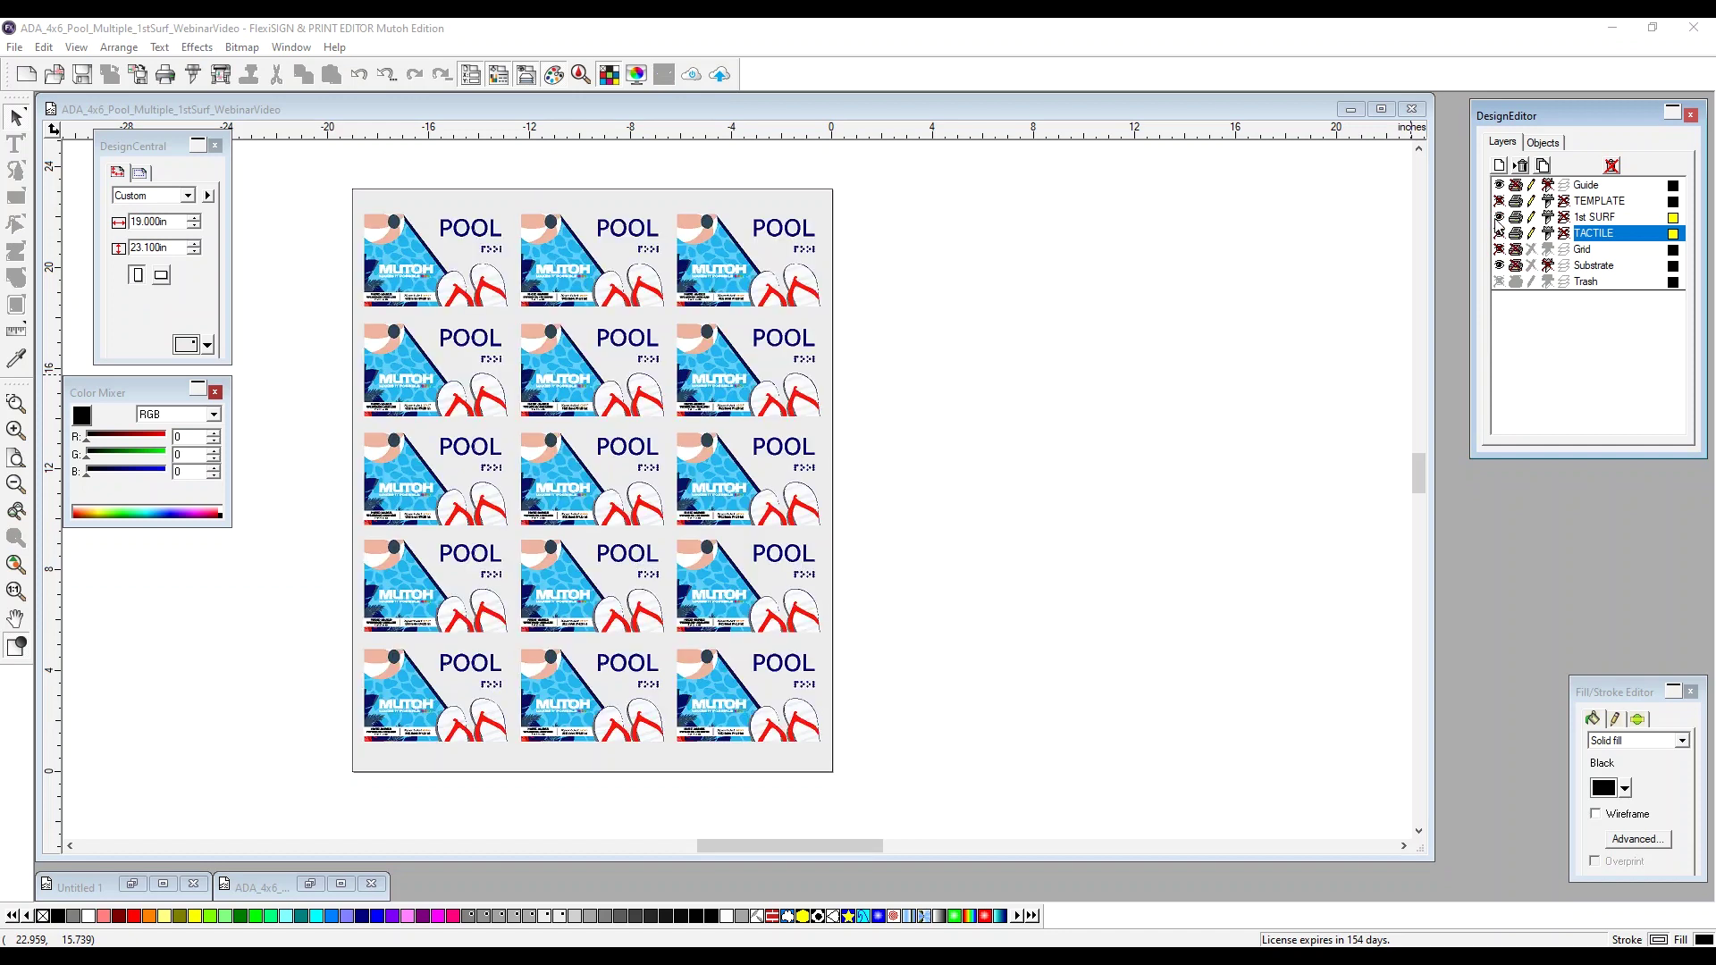
pyautogui.click(1596, 218)
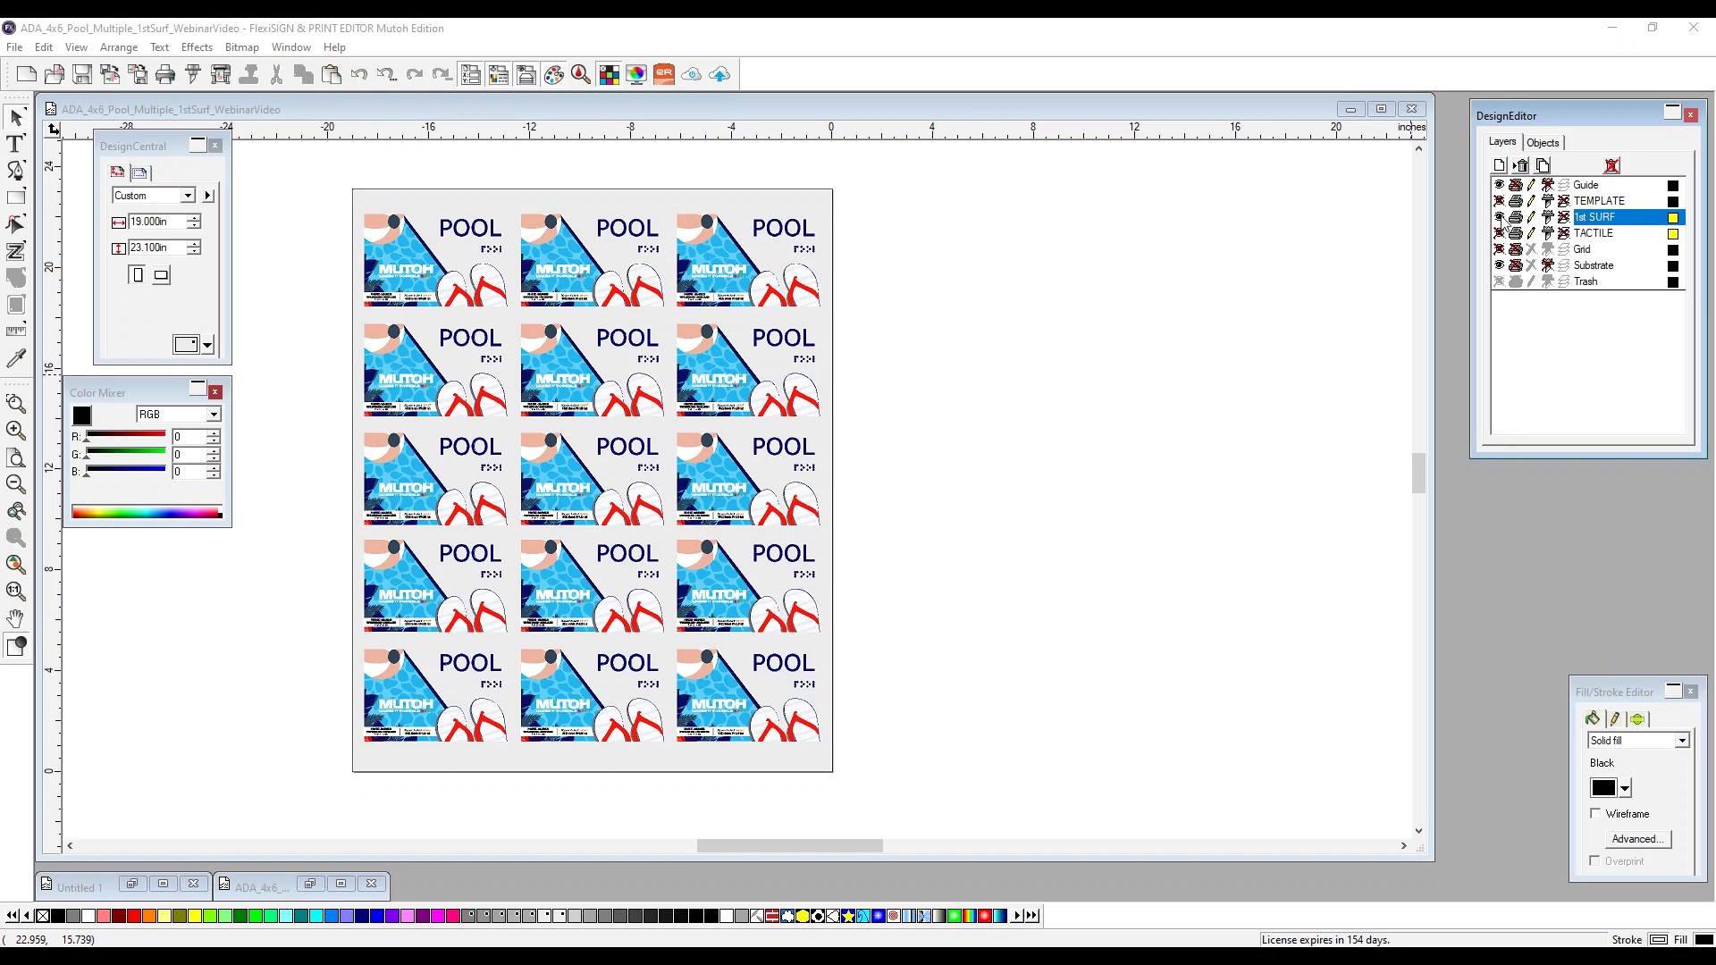
pyautogui.moveTo(324, 164)
pyautogui.mouseDown()
pyautogui.moveTo(543, 561)
pyautogui.moveTo(896, 810)
pyautogui.mouseUp()
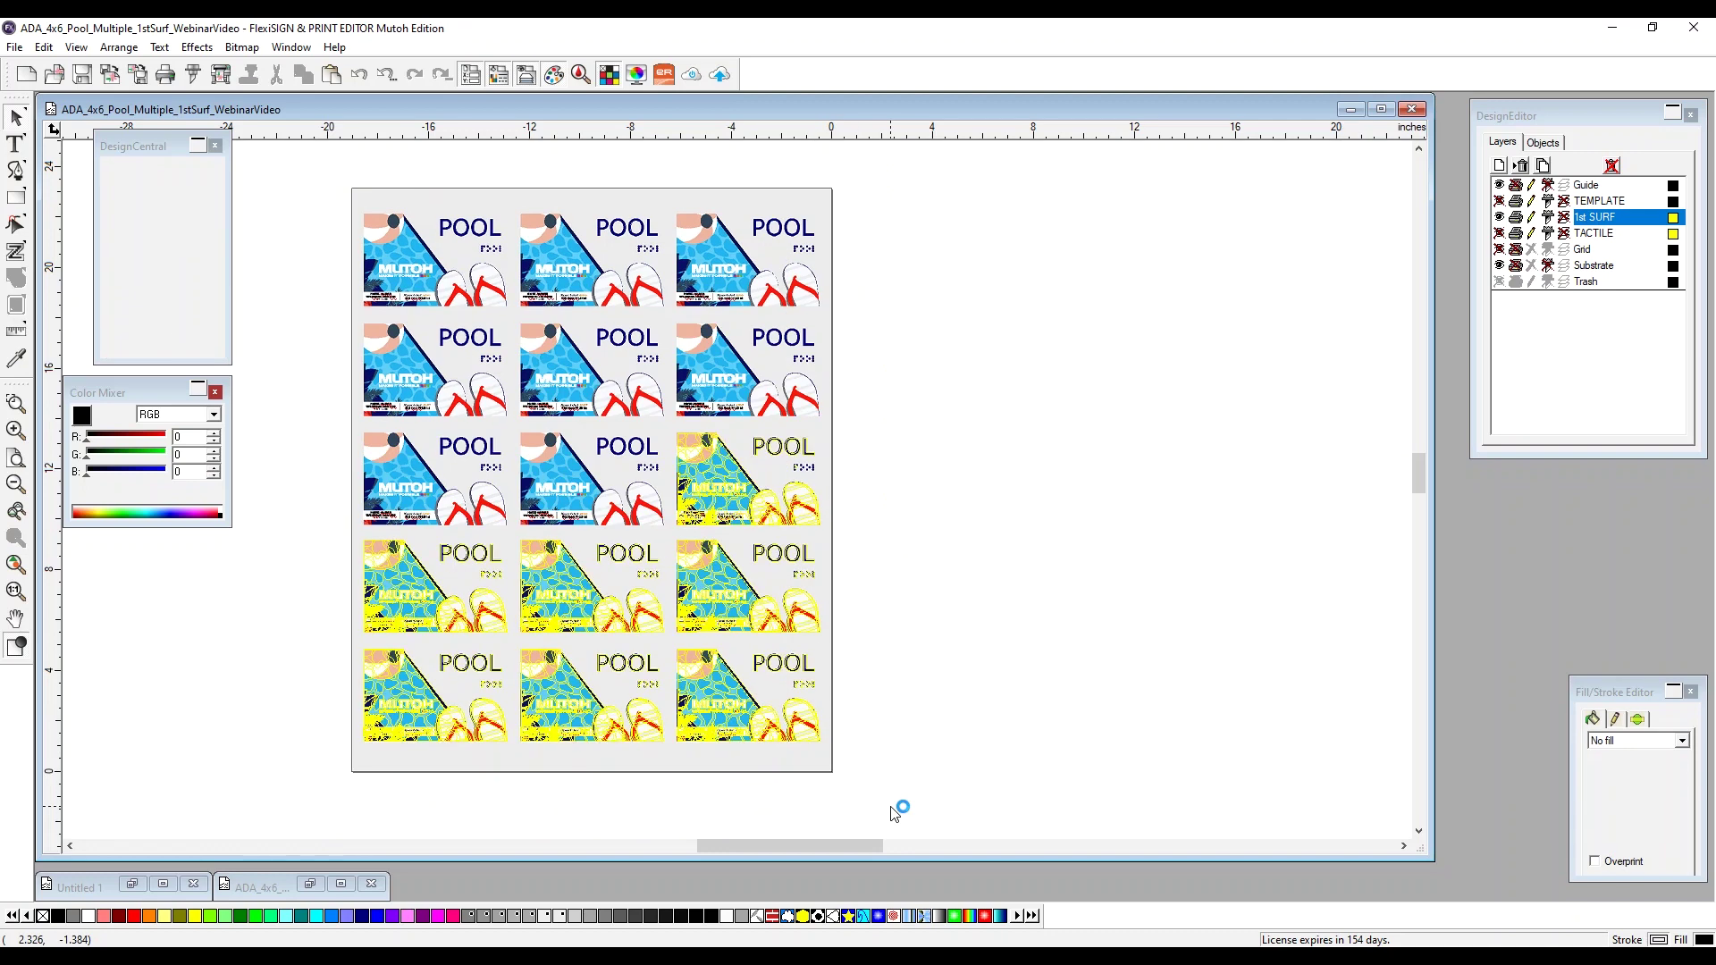
pyautogui.click(221, 75)
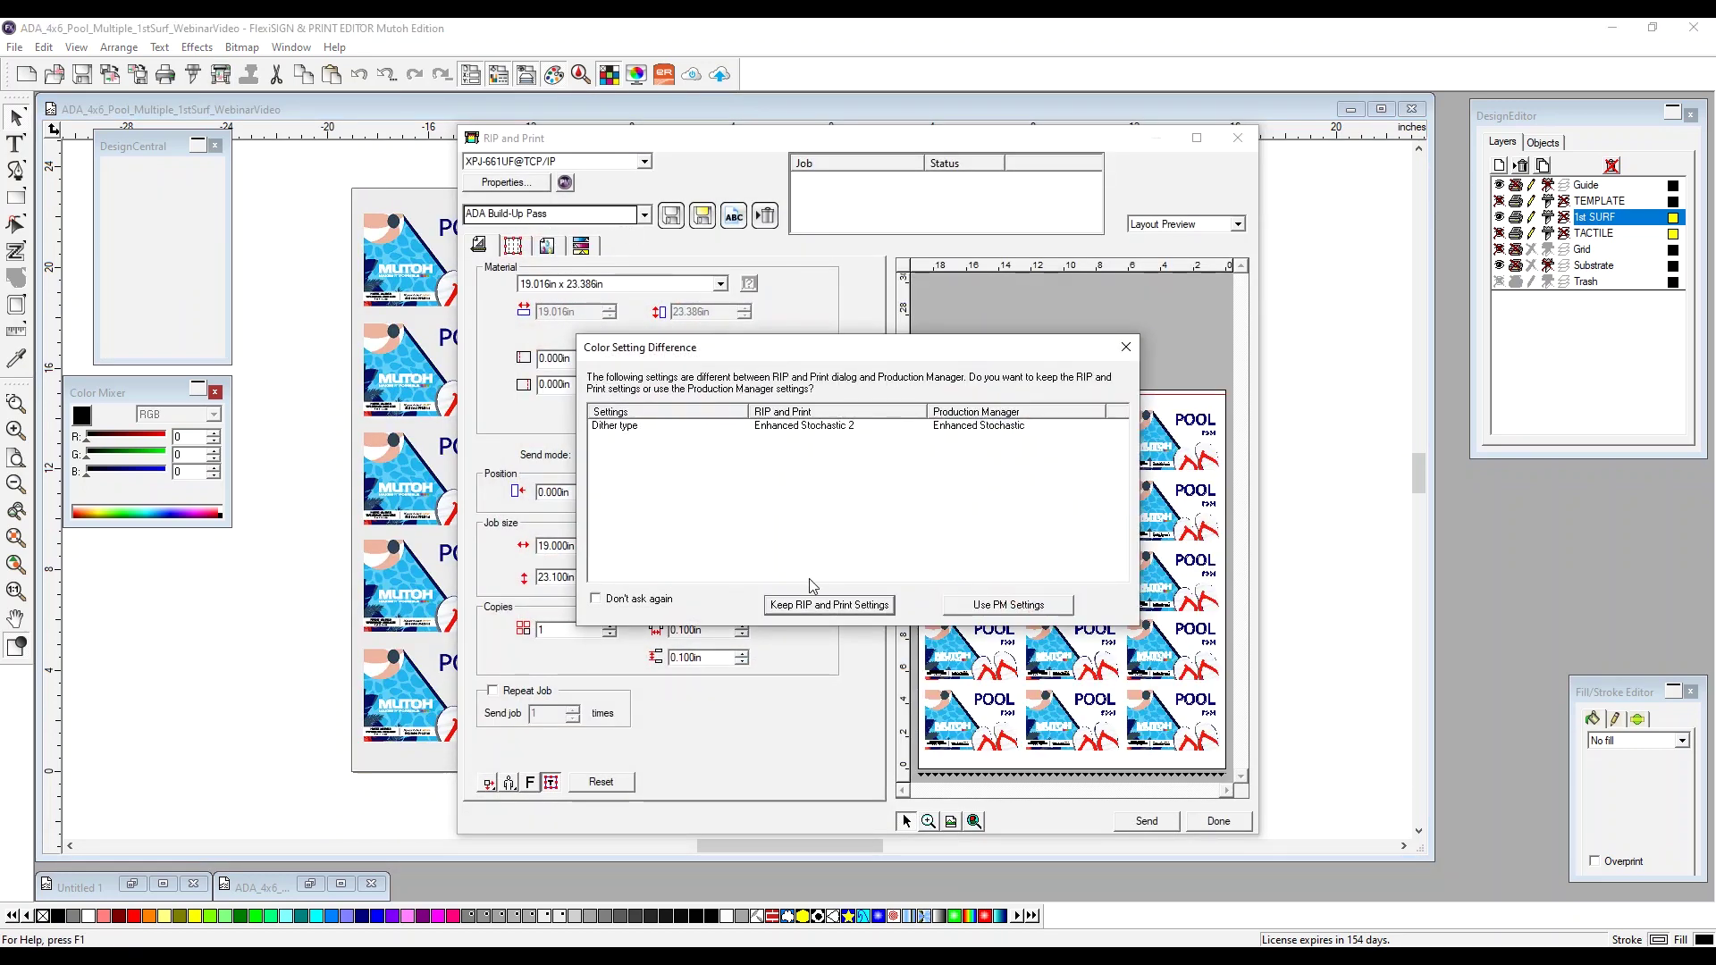
# Step: Keep the current RIP settings and send the colour sheet using the ADA CMYK Pass preset
pyautogui.click(820, 606)
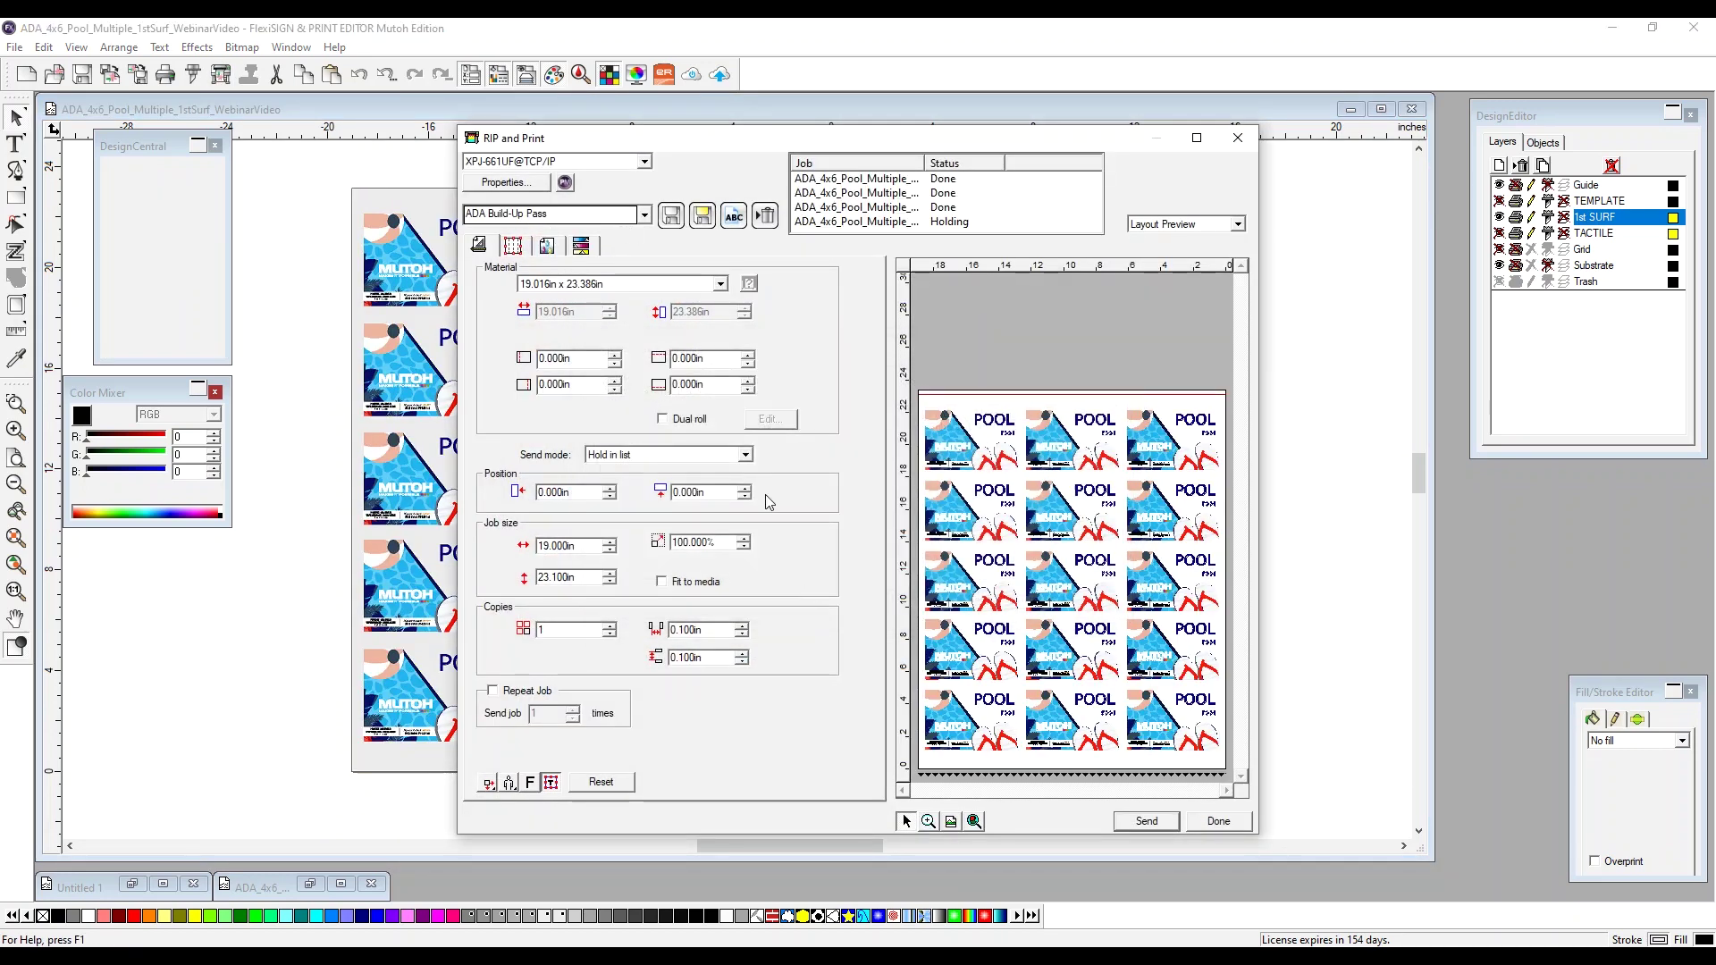
pyautogui.click(645, 215)
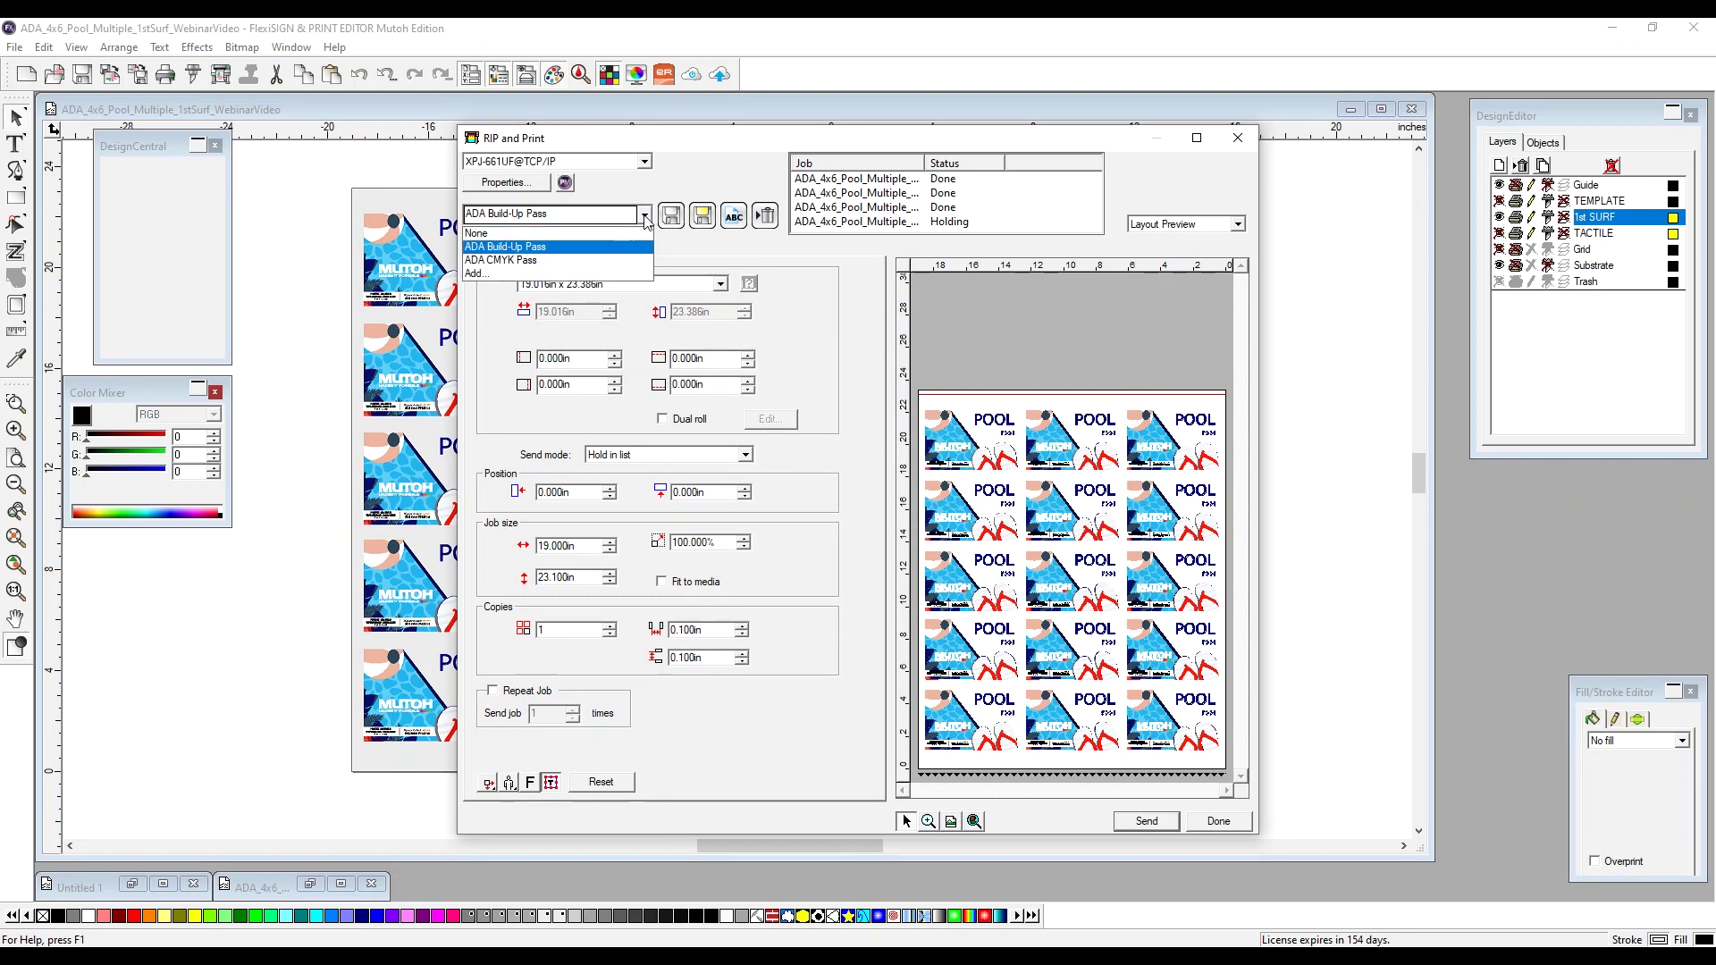
pyautogui.click(537, 261)
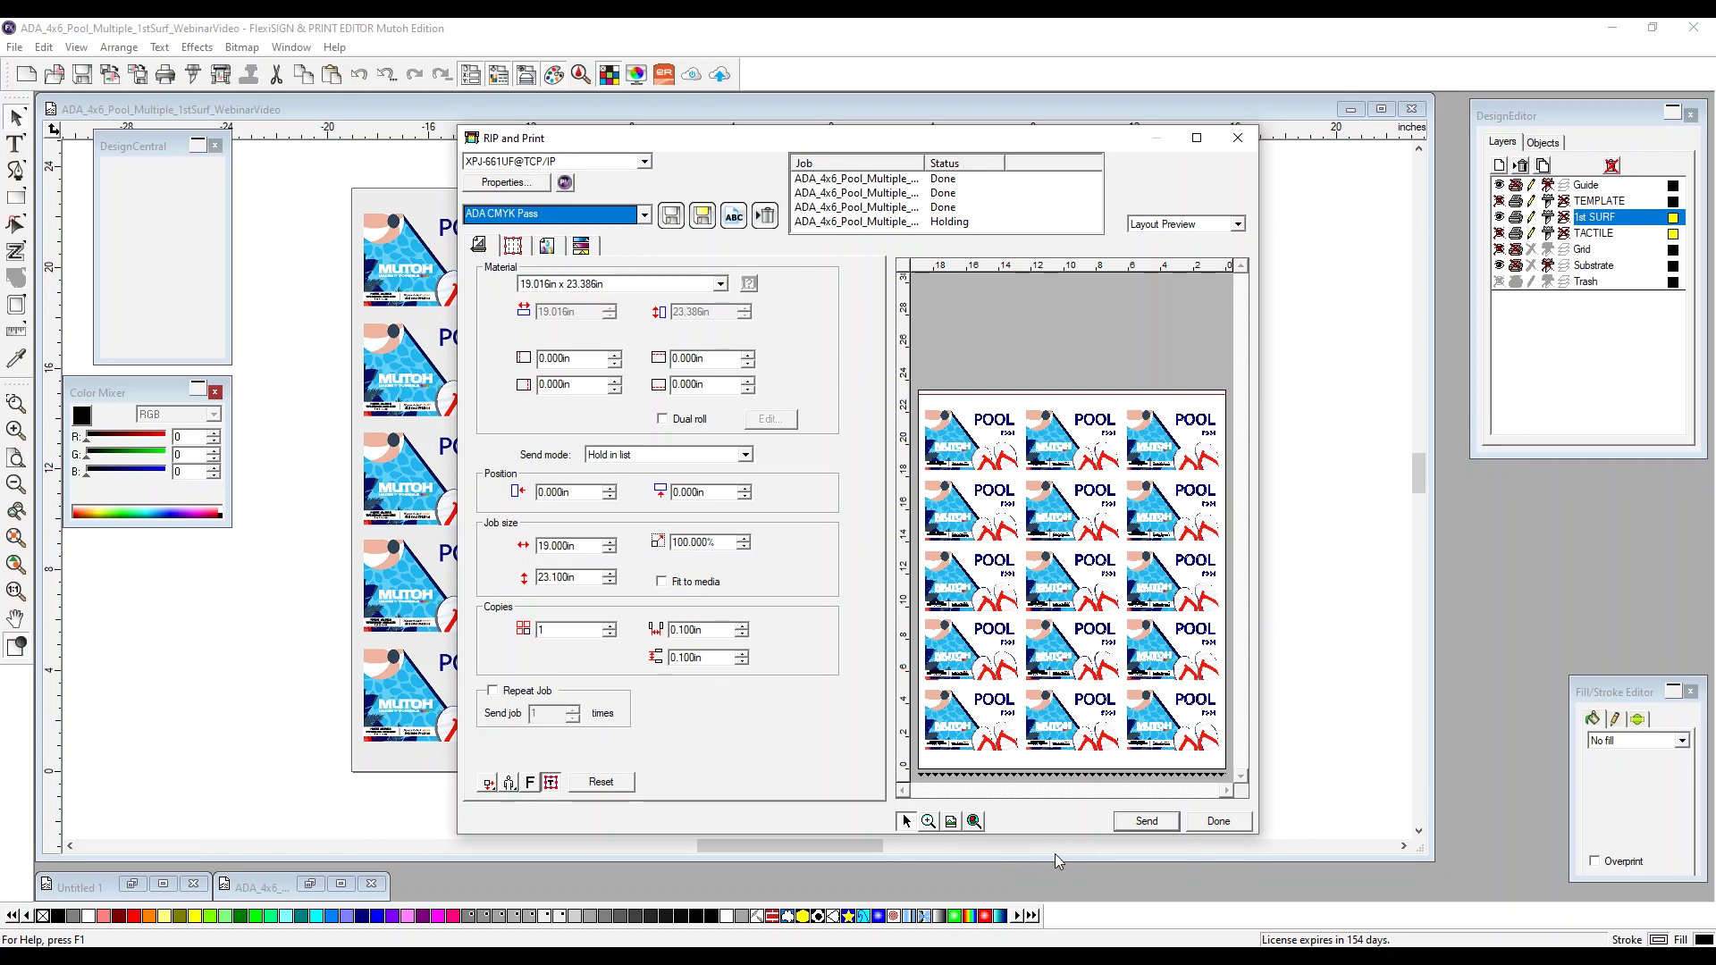
pyautogui.click(1147, 822)
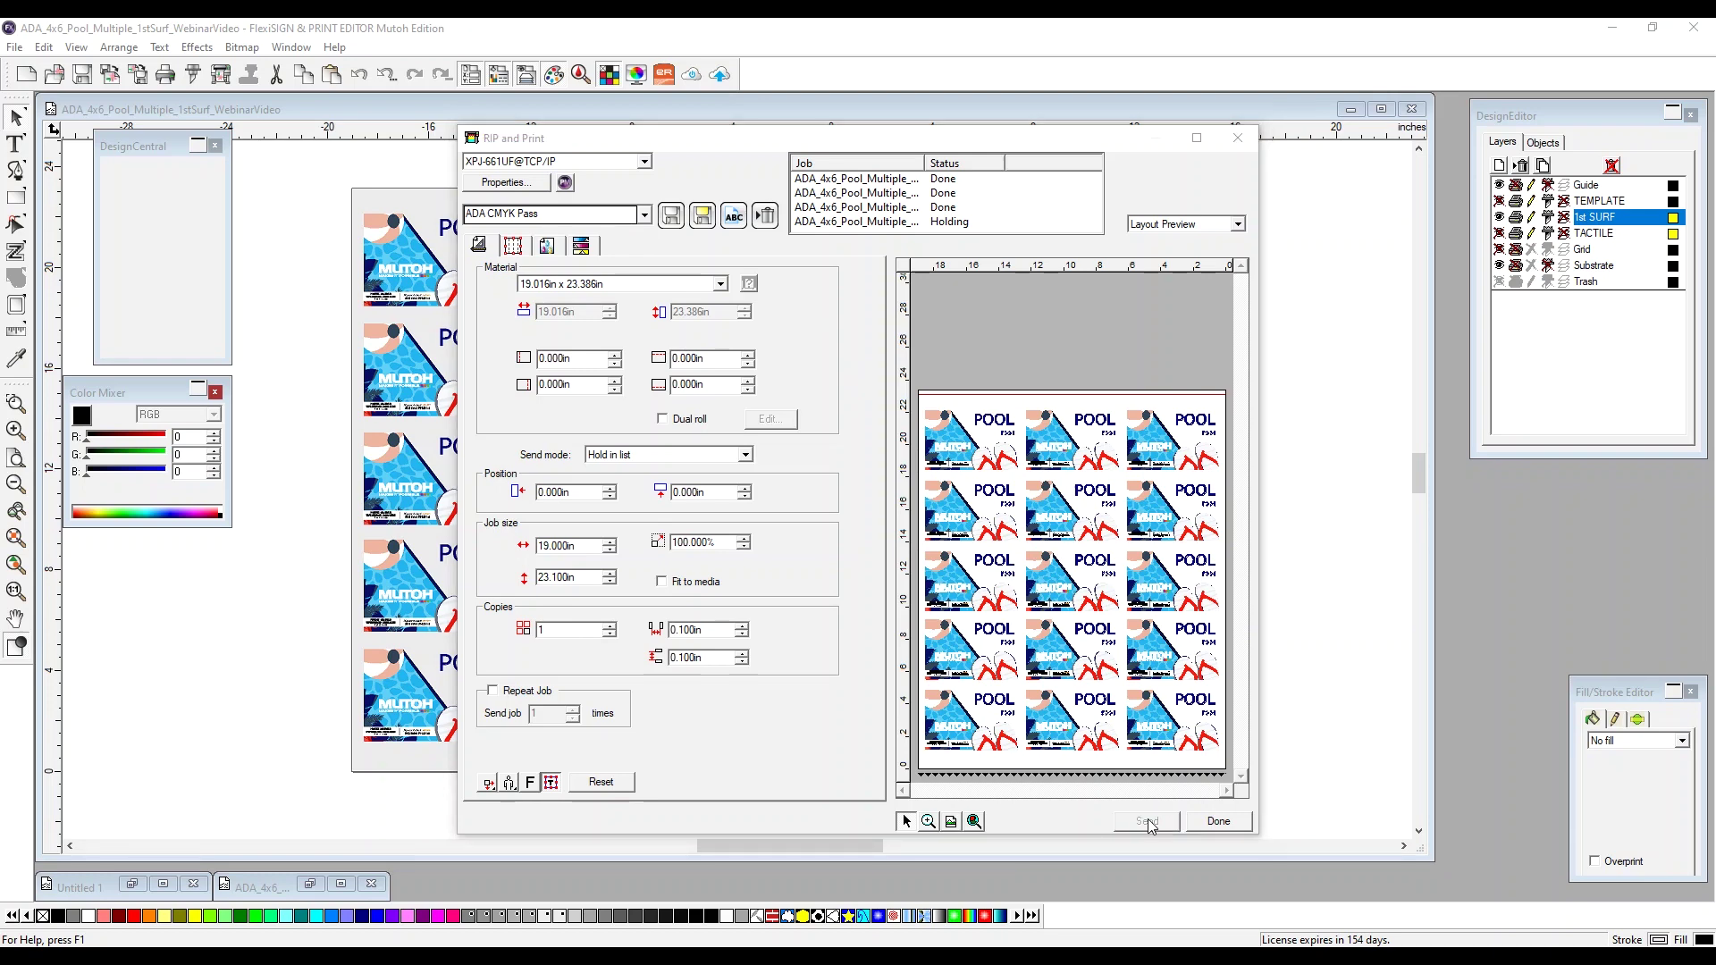
pyautogui.click(1218, 822)
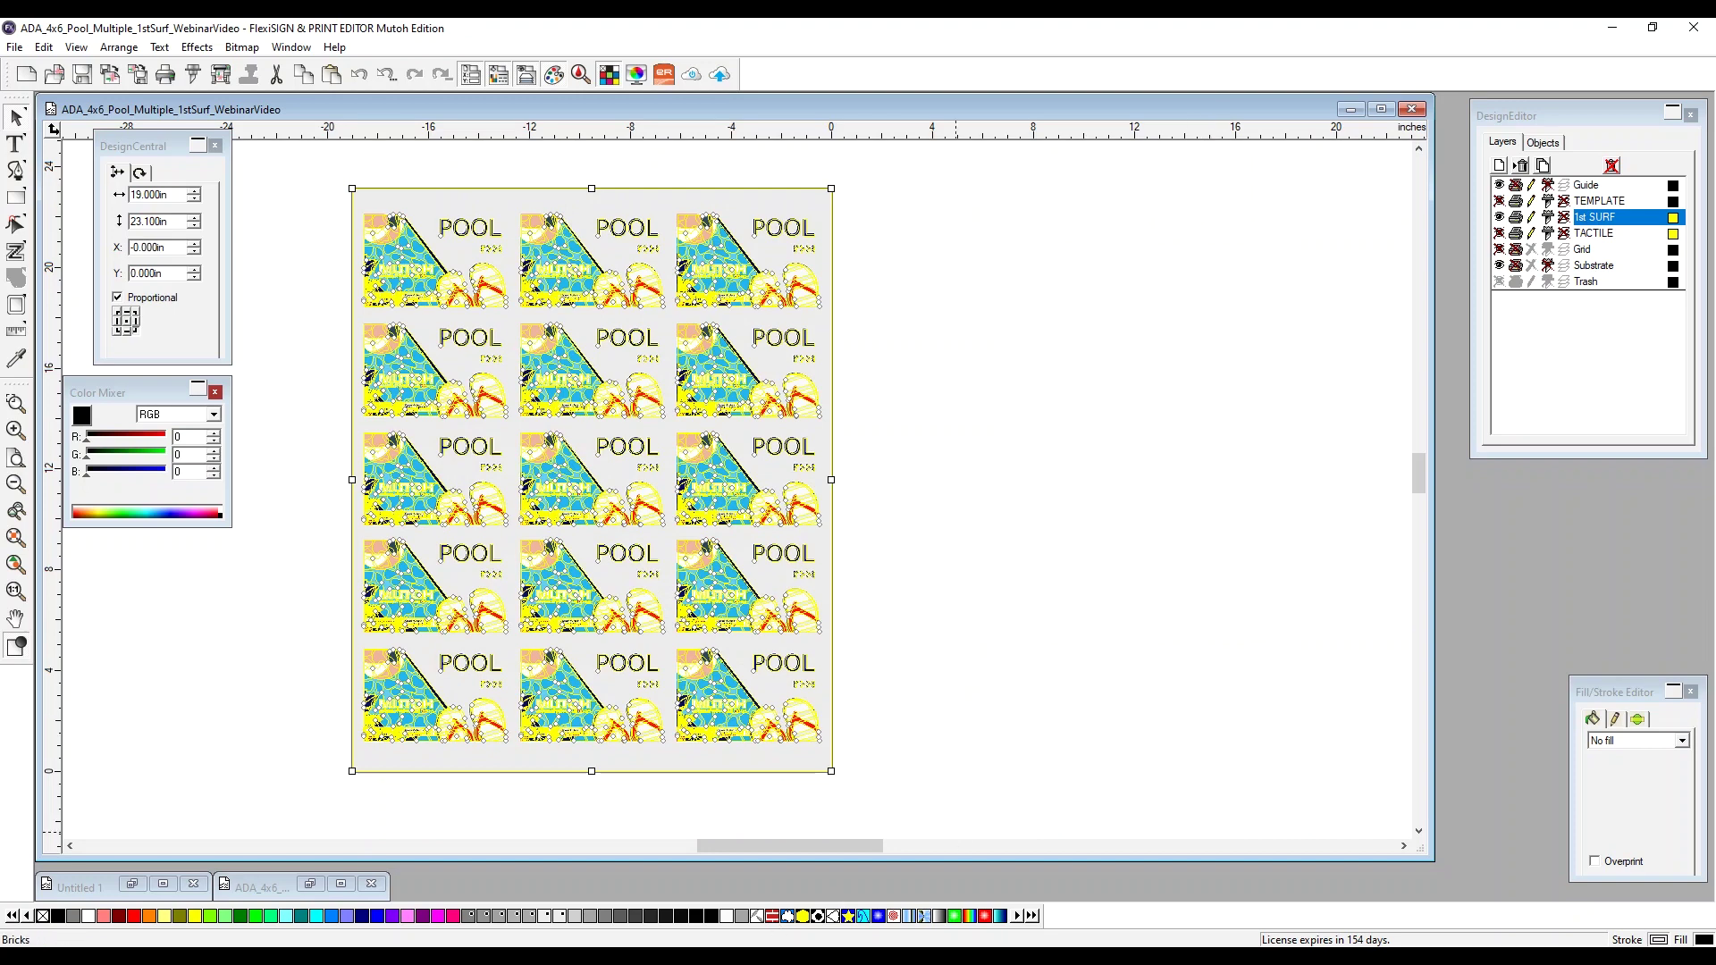
# Step: Delete both Holding jobs from the Production Manager queue, then review a remaining Done job's details
pyautogui.click(583, 911)
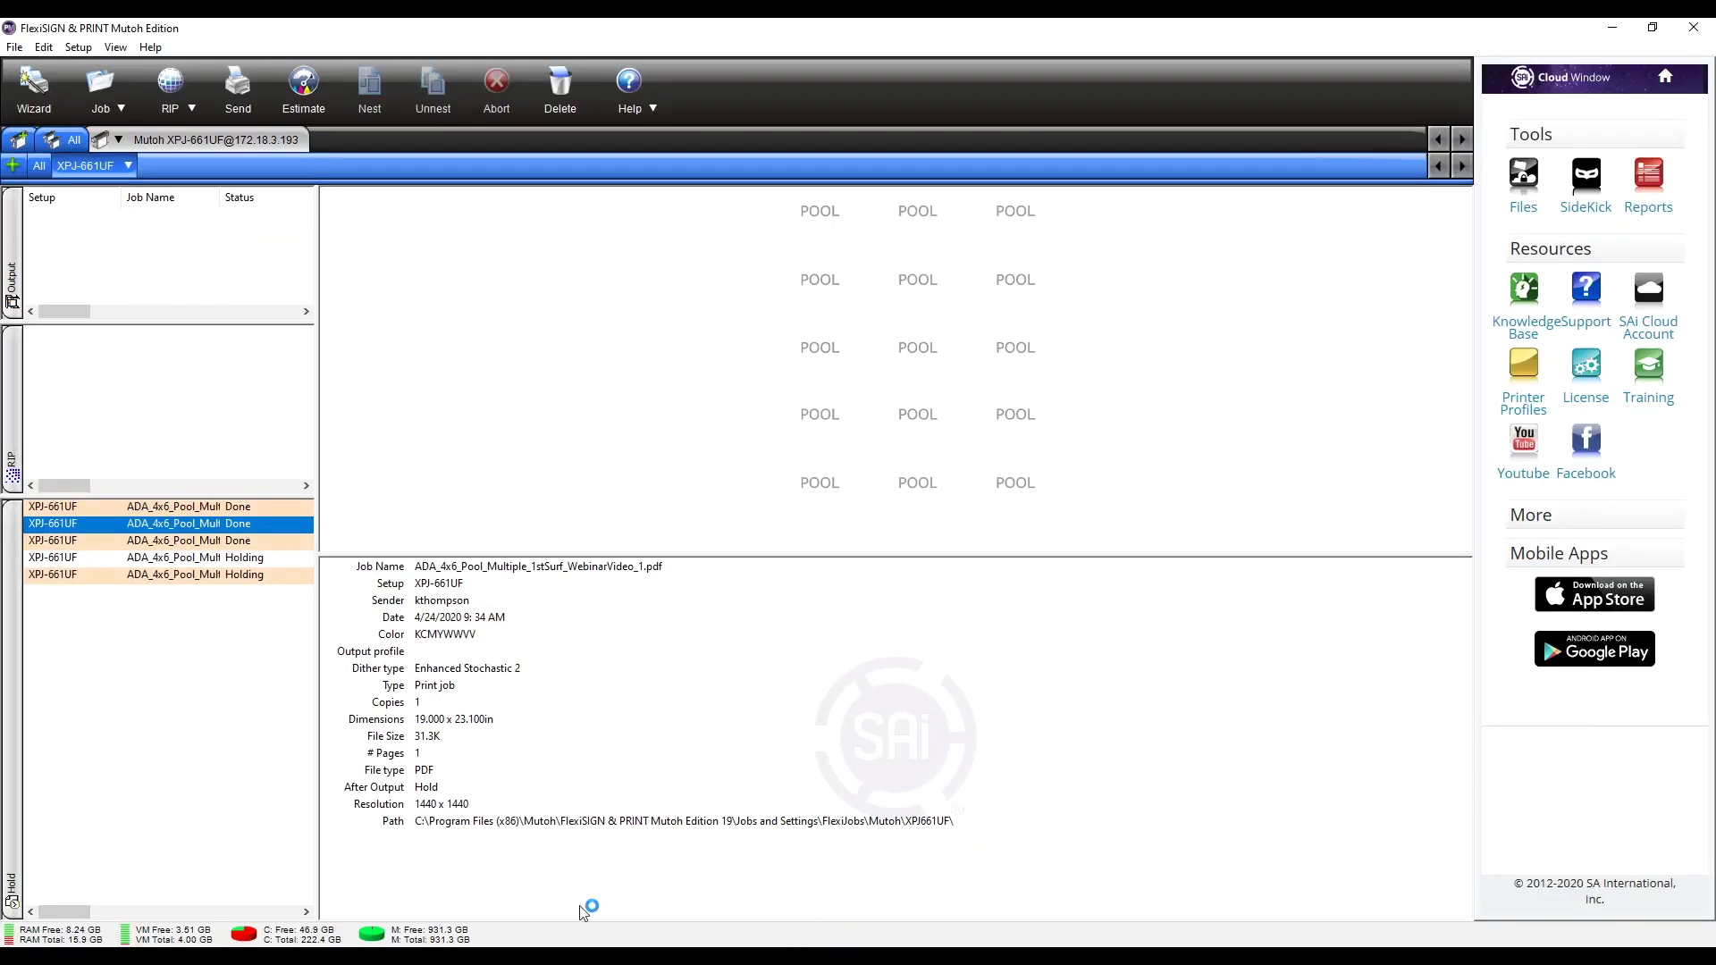
pyautogui.click(233, 561)
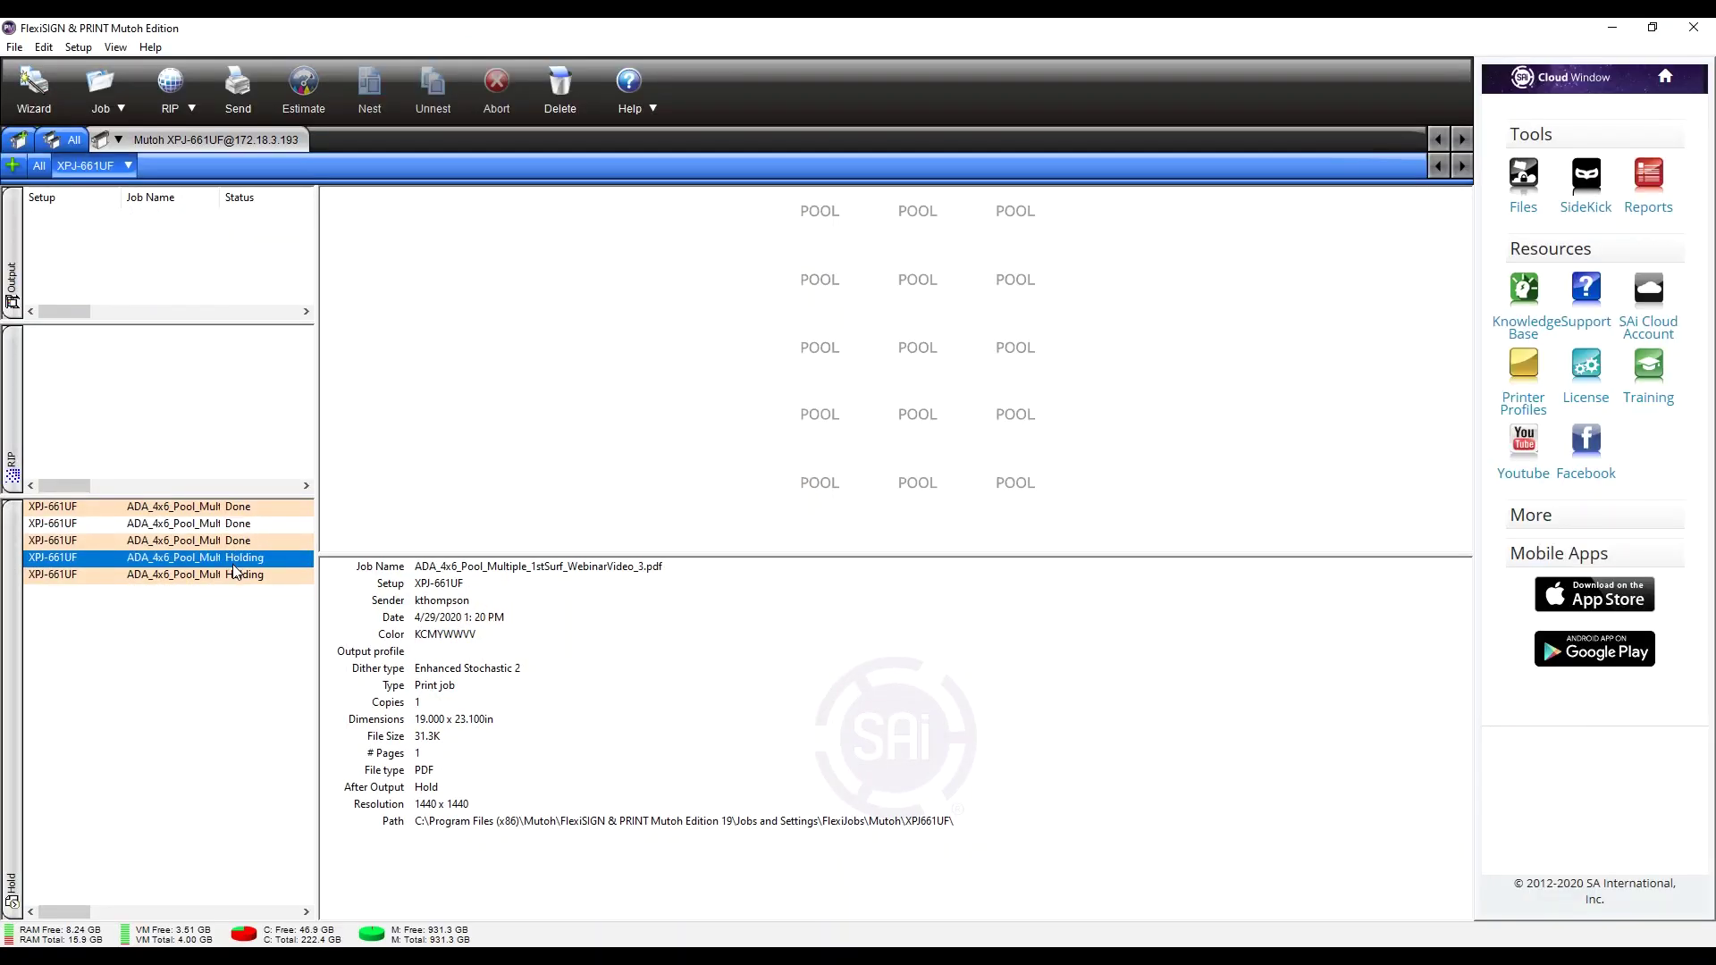
pyautogui.keyDown('shift'); pyautogui.click(237, 577); pyautogui.keyUp('shift')
pyautogui.press('Delete')
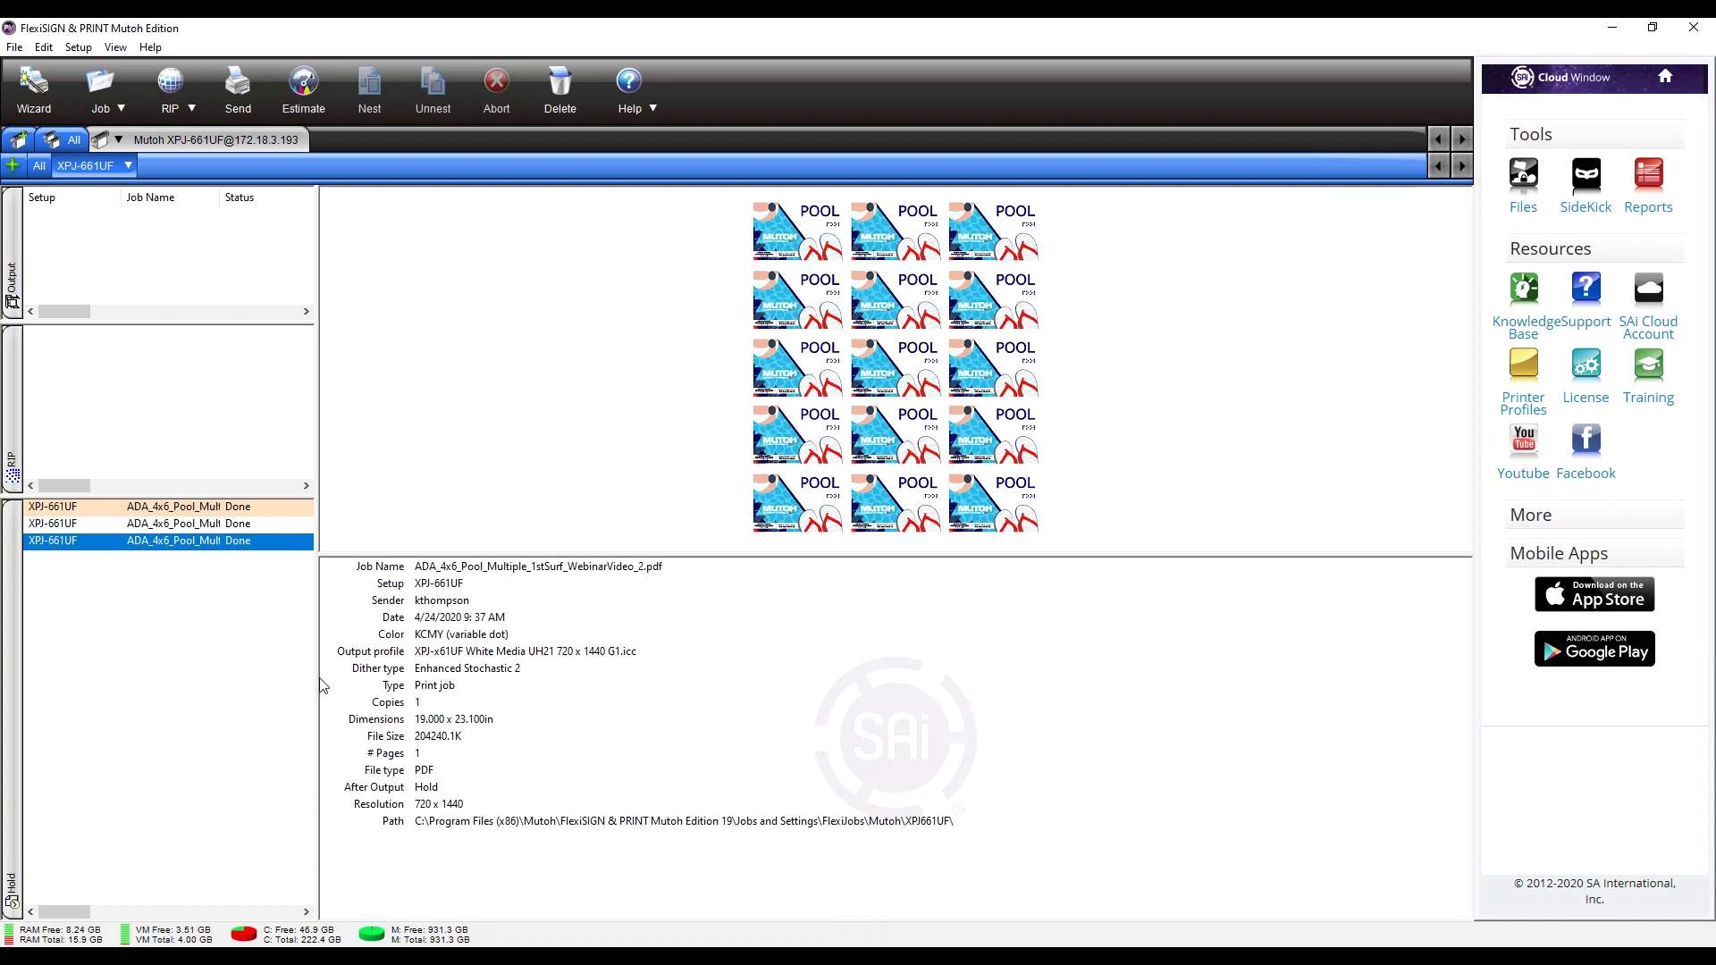
pyautogui.click(235, 525)
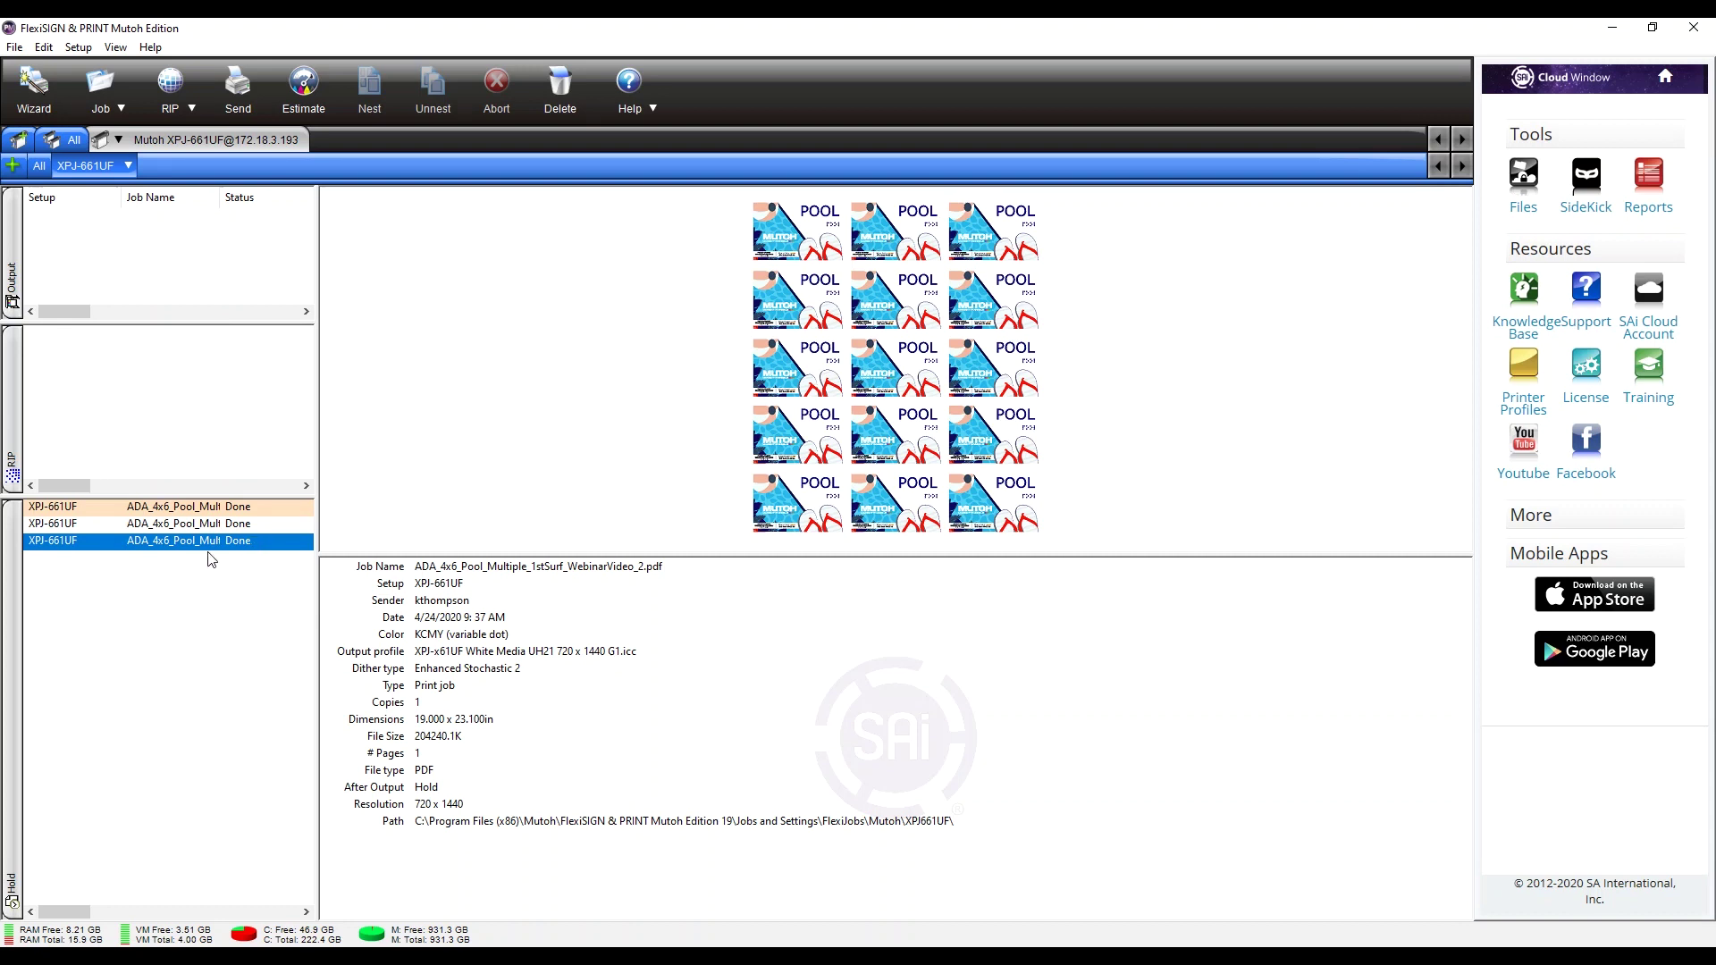
pyautogui.click(232, 525)
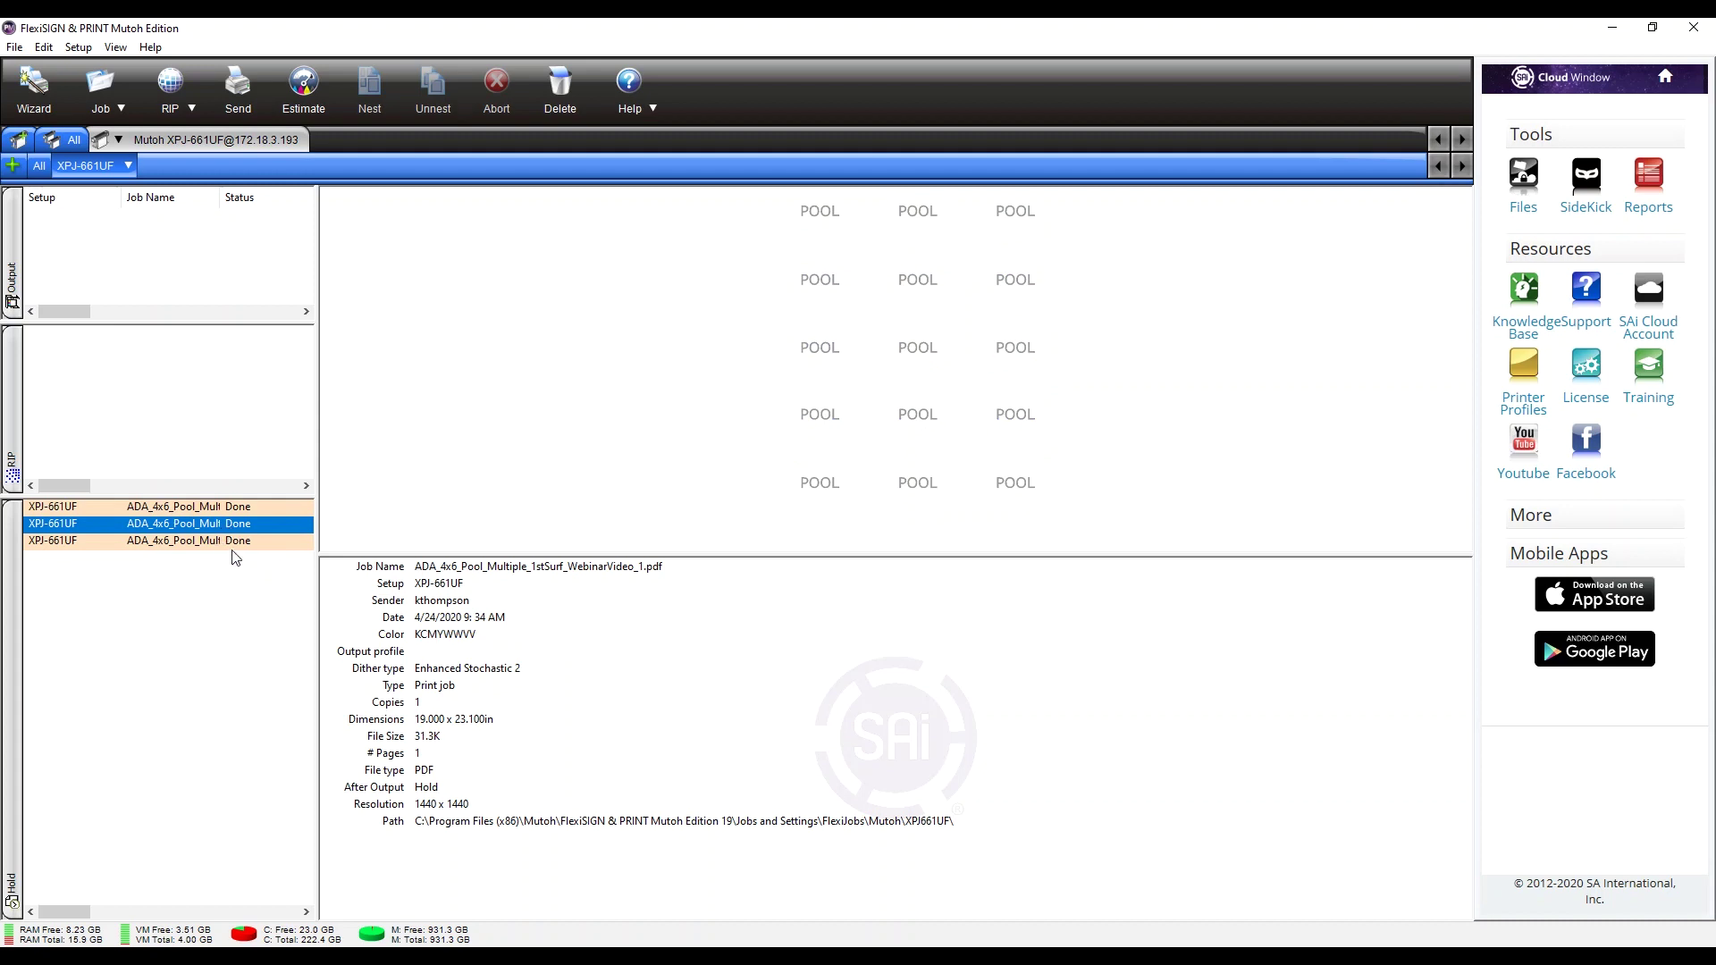
pyautogui.click(240, 542)
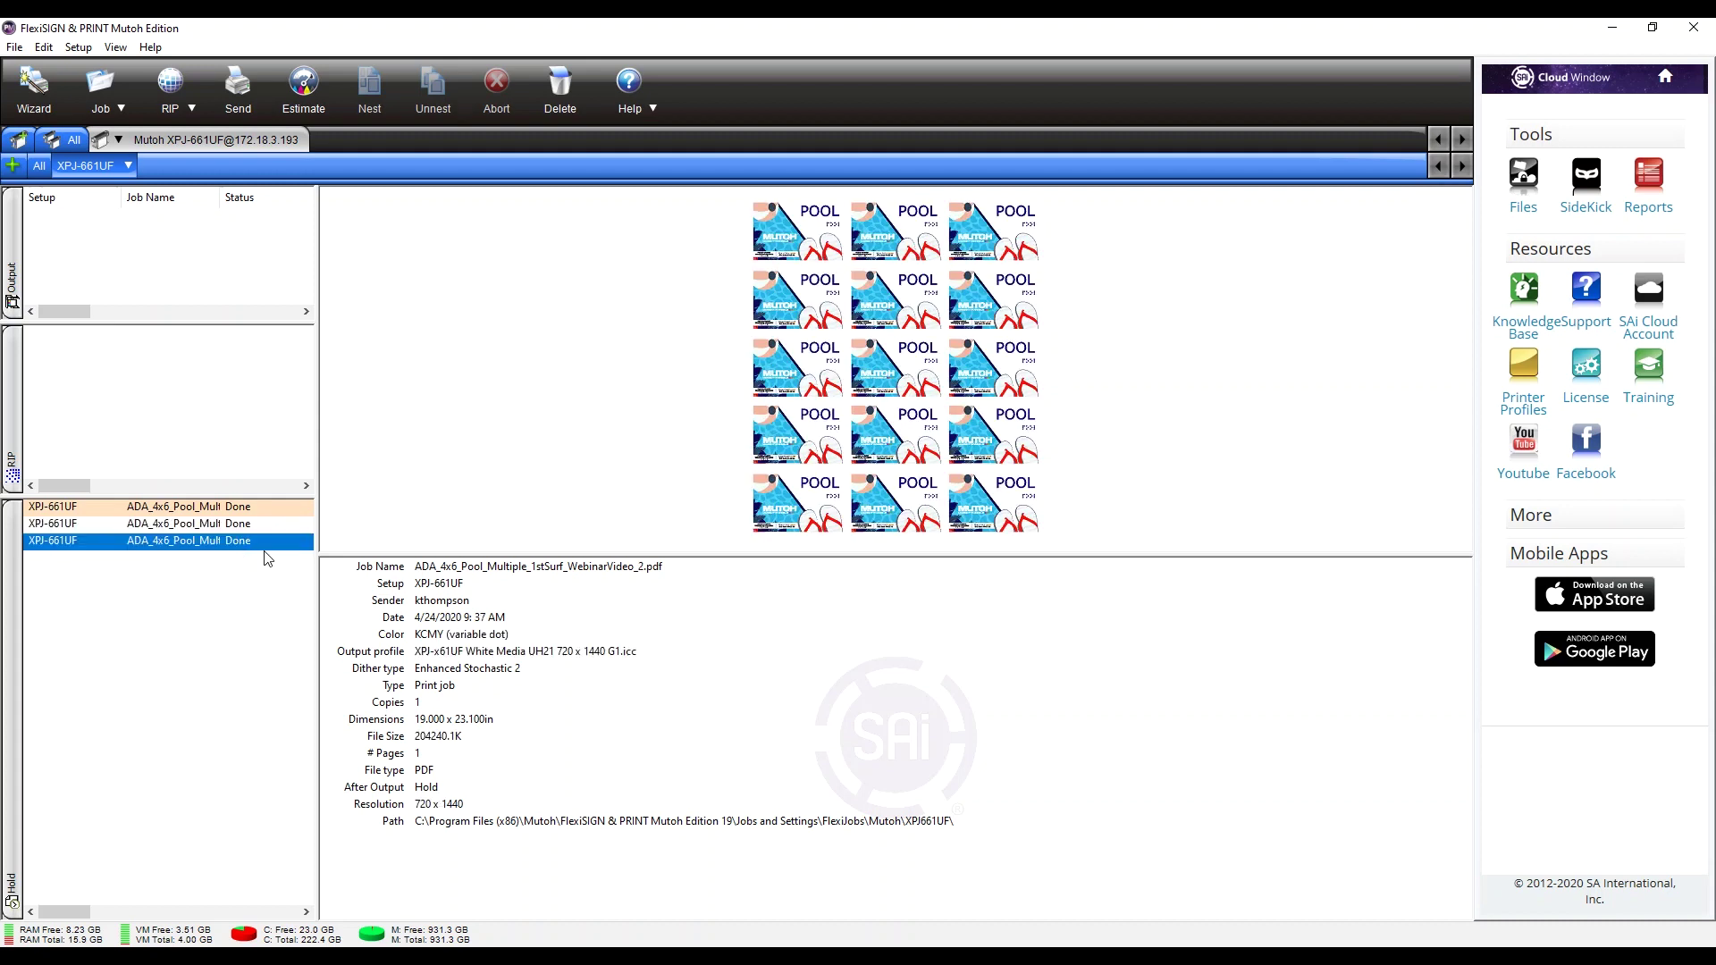